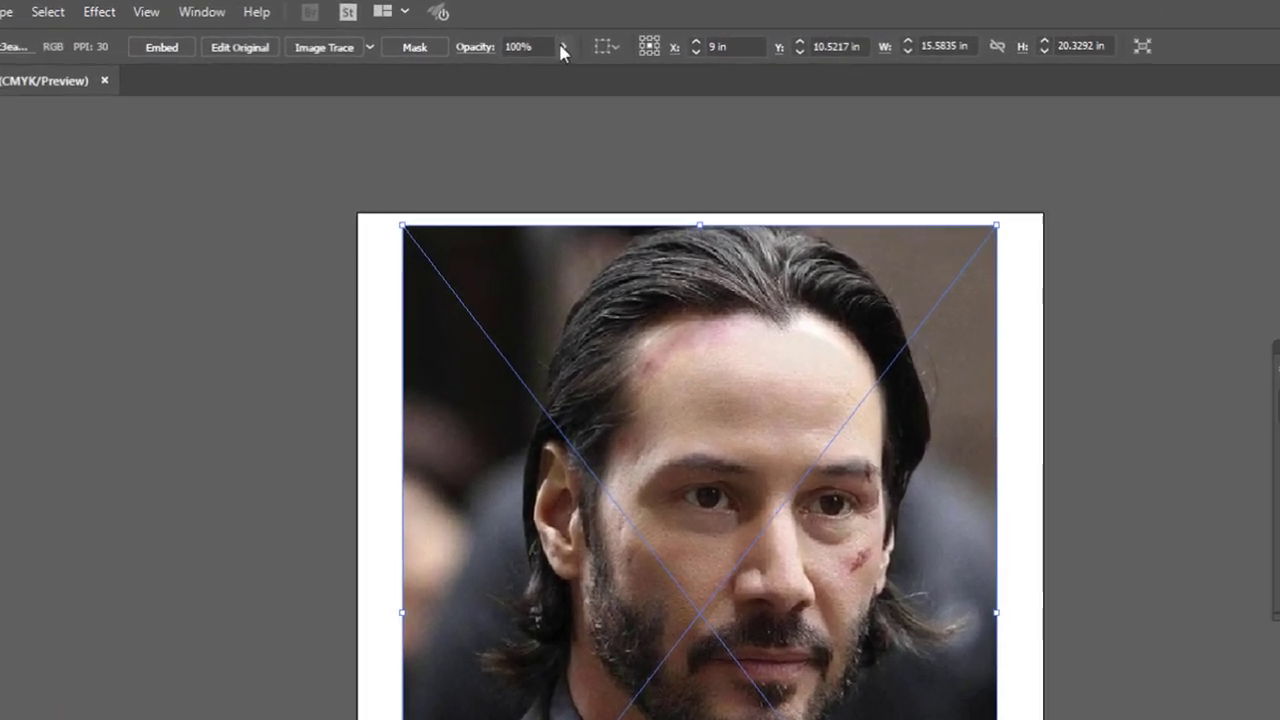
- Lower the opacity of the placed portrait photo and add a new layer above its locked layer
click(563, 48)
drag(560, 72, 524, 77)
drag(622, 107, 629, 107)
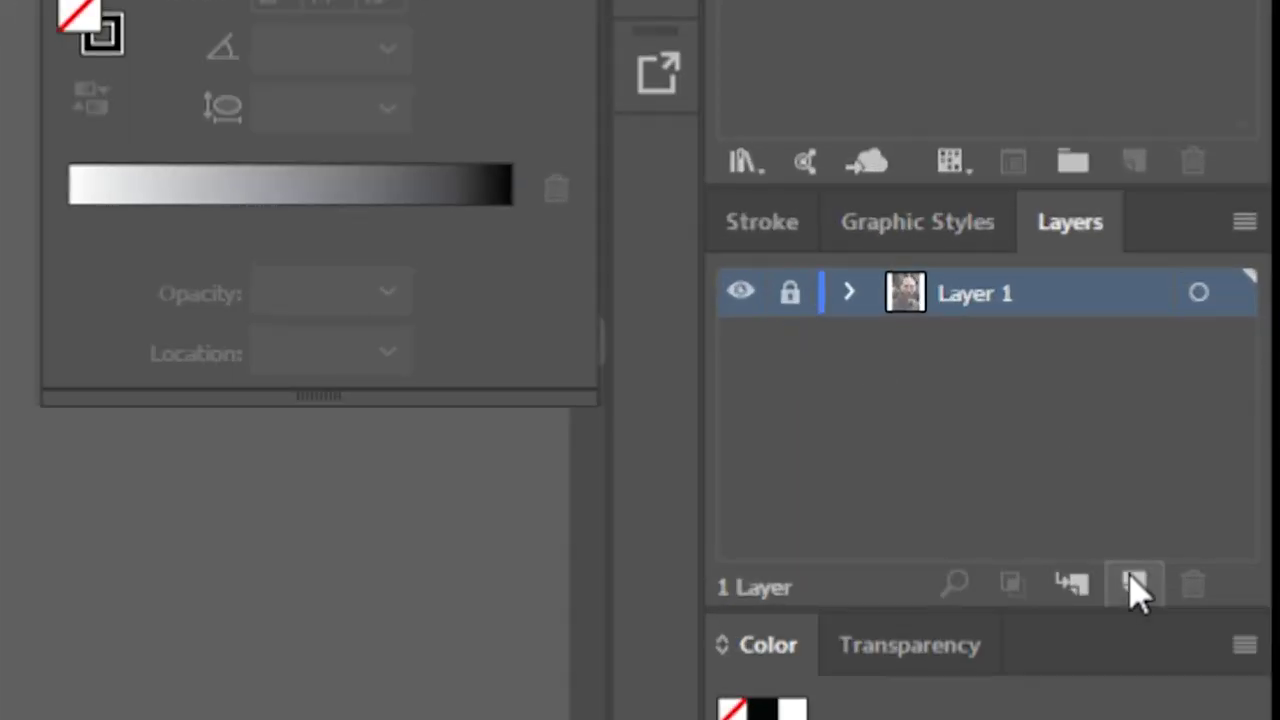
click(1137, 590)
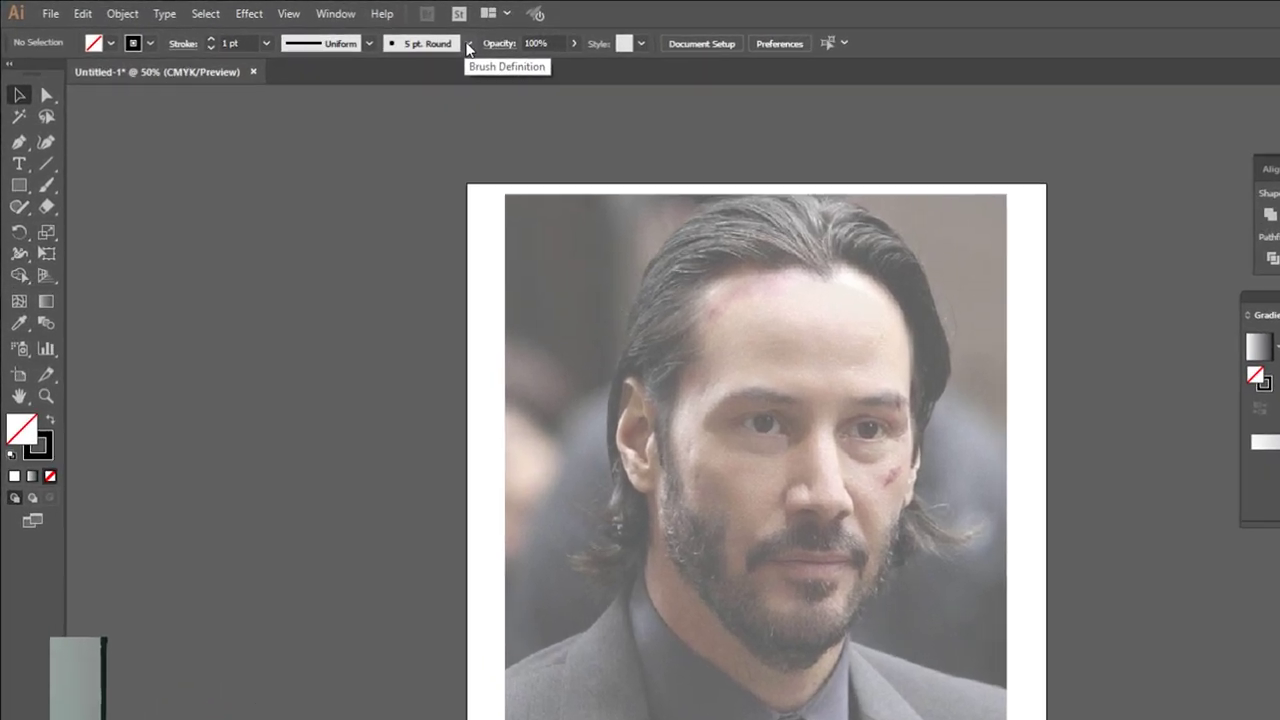
- Create a calligraphic brush with a 3 pt size controlled by Pressure and a 3 pt variation
click(346, 32)
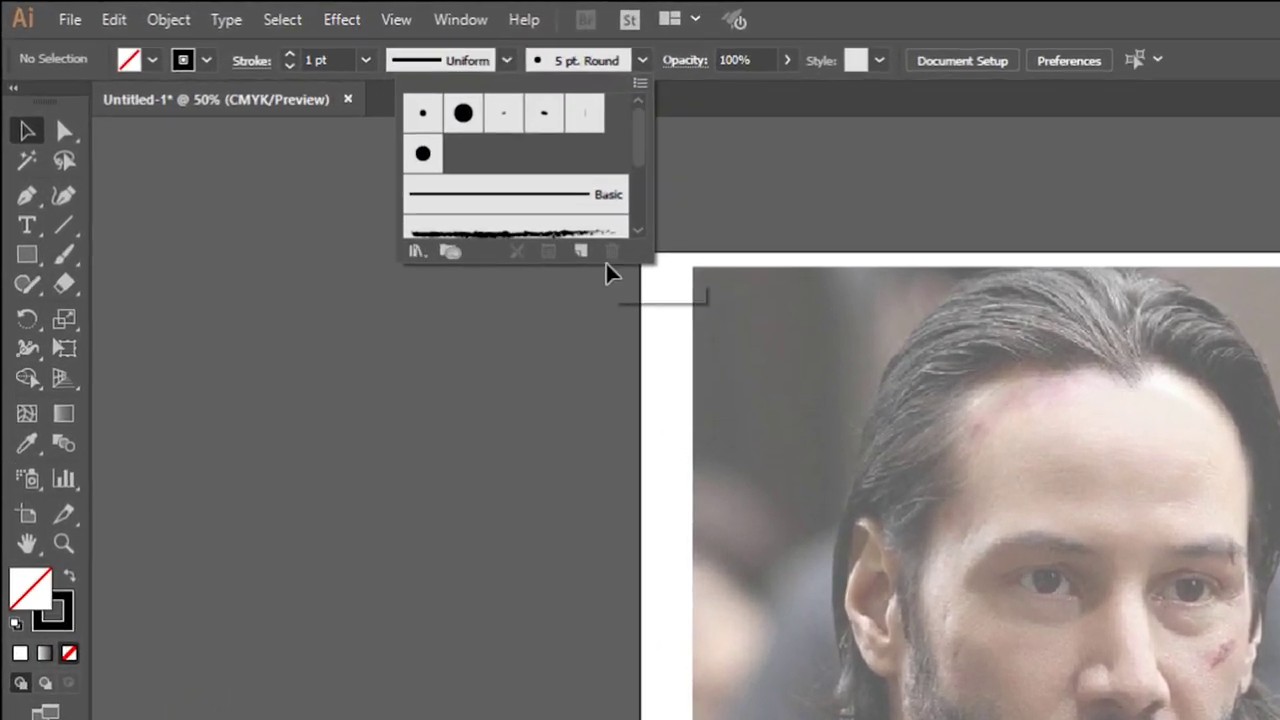
click(581, 252)
click(72, 287)
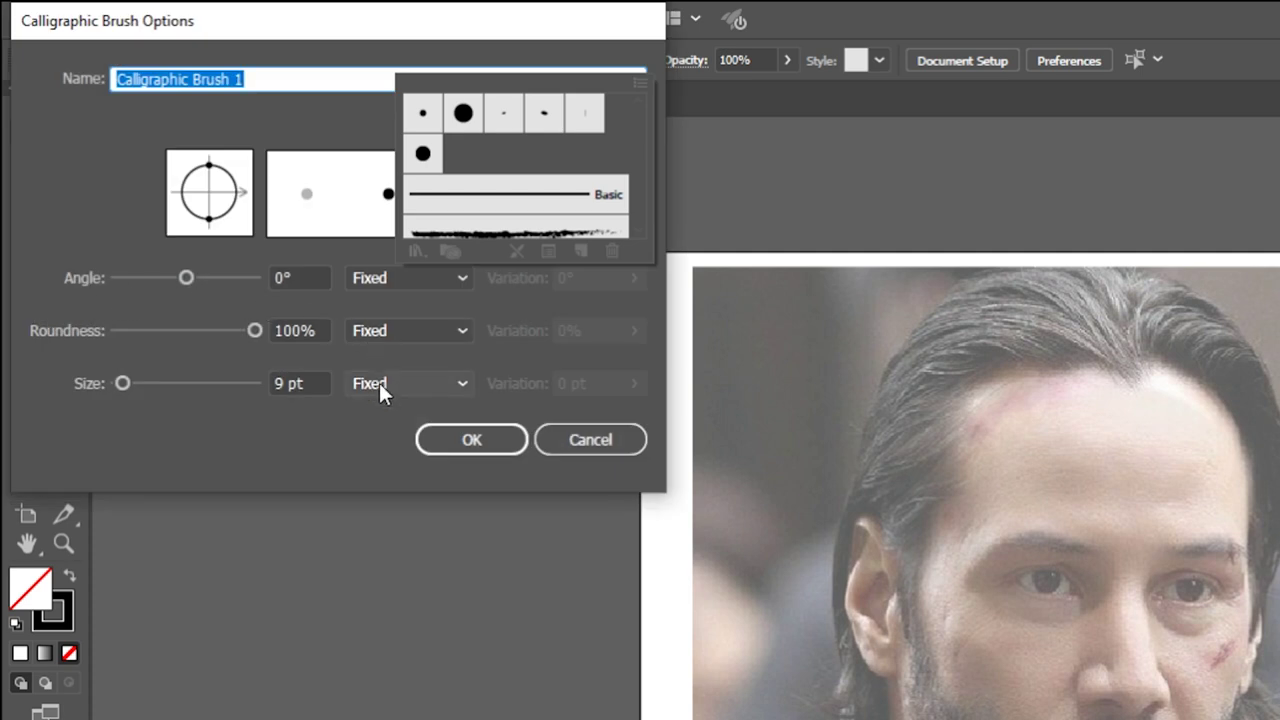
click(380, 386)
click(385, 462)
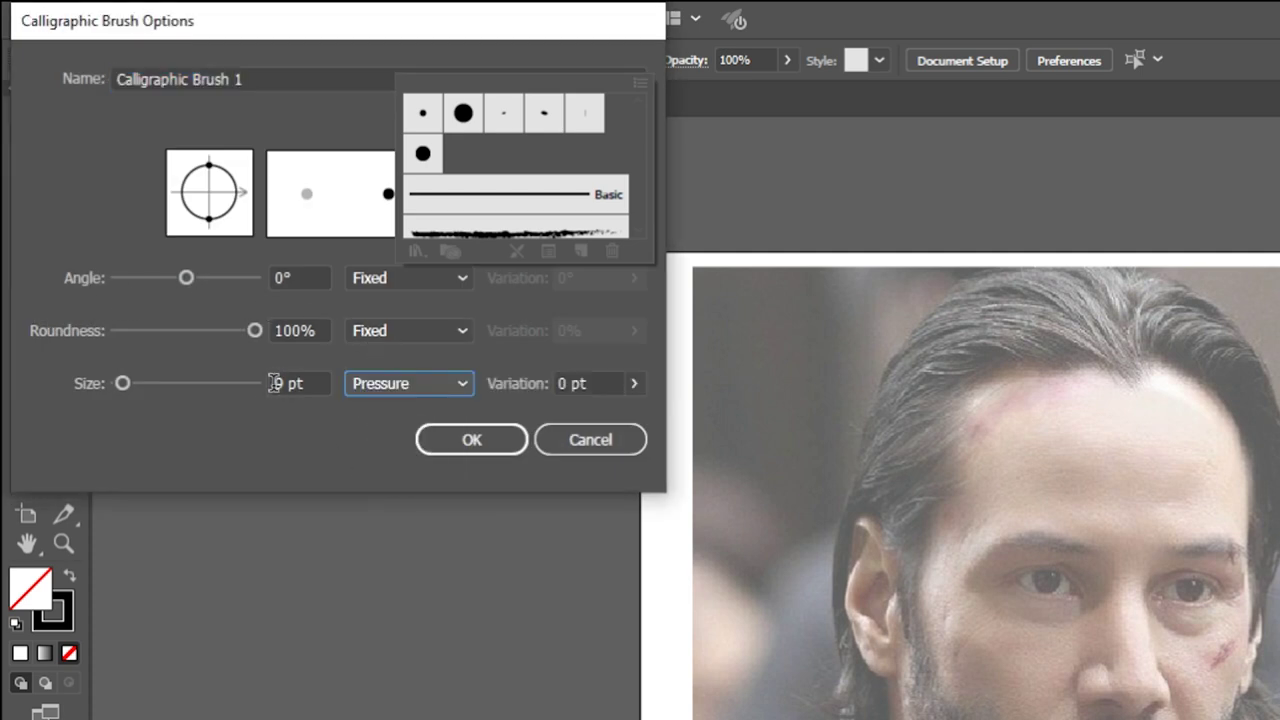
double_click(278, 384)
text(3)
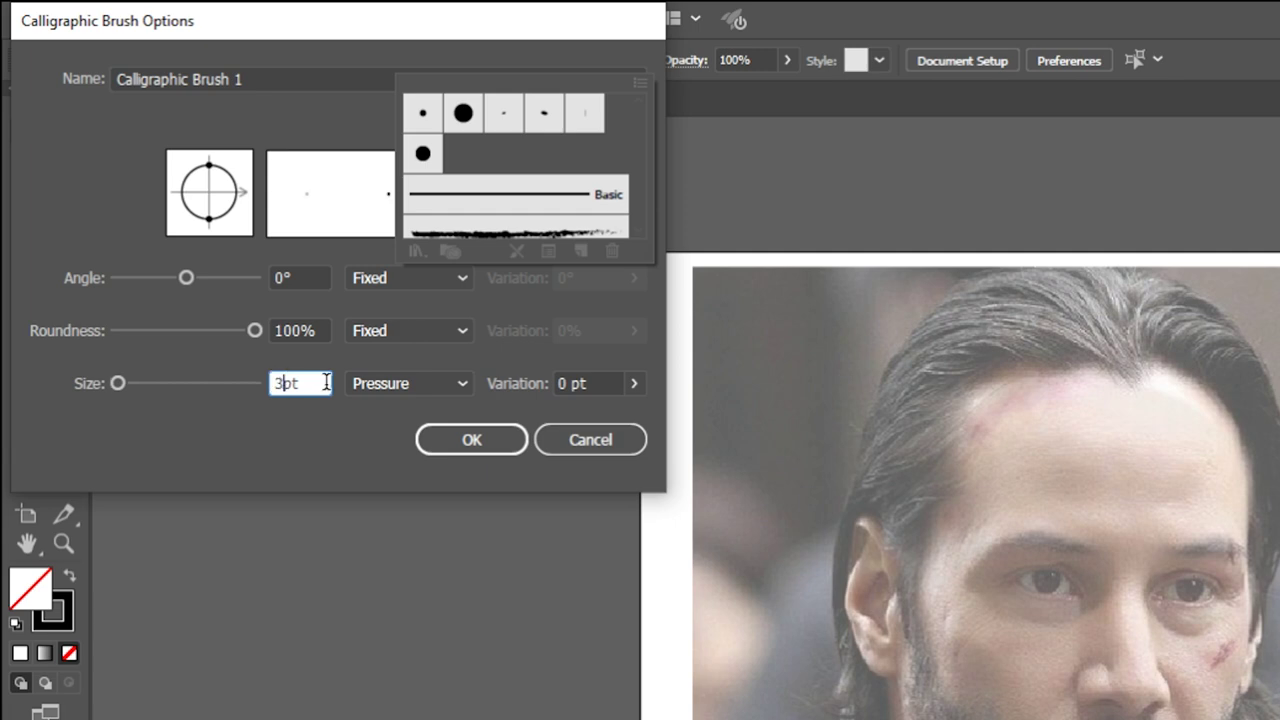
double_click(562, 383)
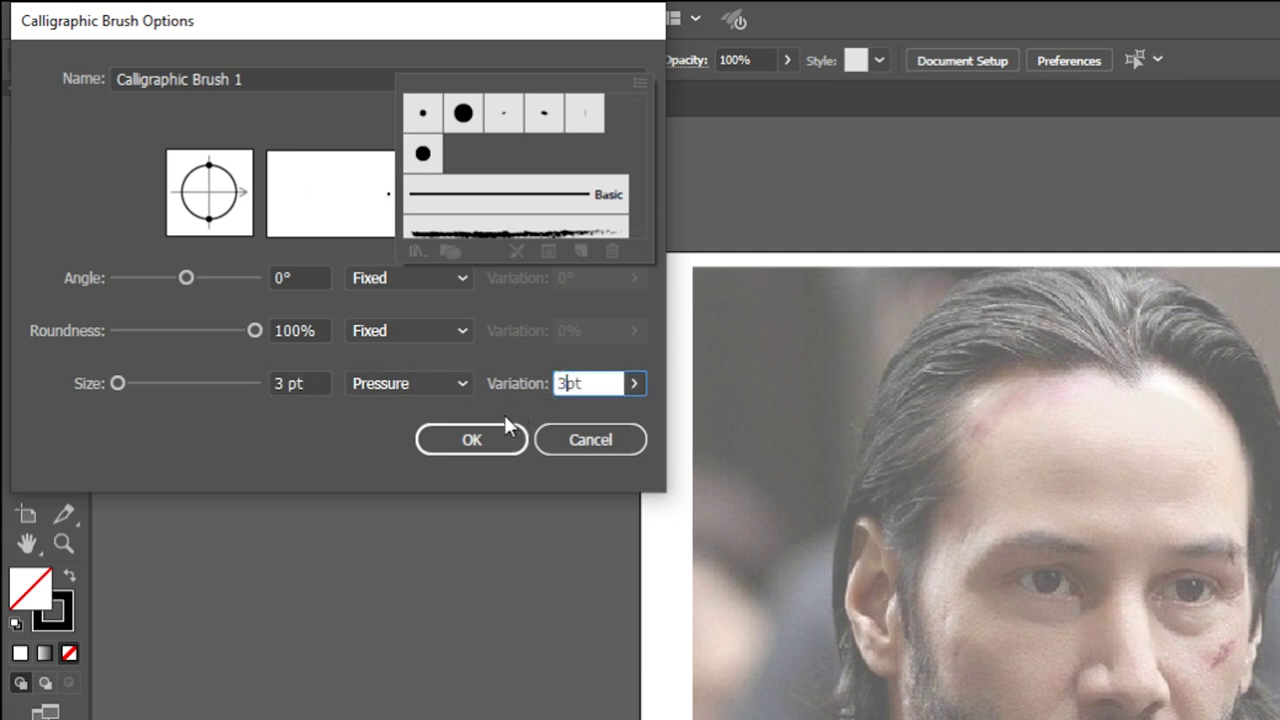
click(479, 441)
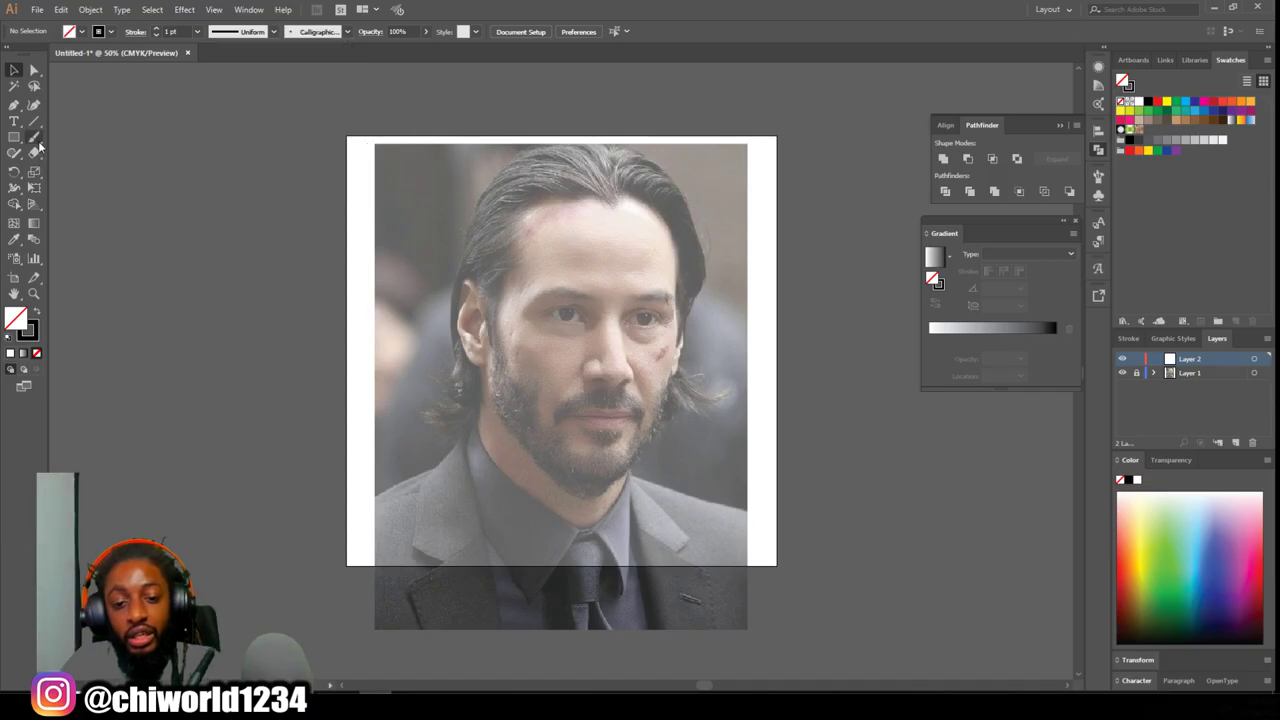
- Test the calligraphic brush with three roughly vertical strokes on the empty canvas beside the artboard and remove them
click(34, 138)
drag(237, 155, 246, 366)
drag(197, 444, 175, 252)
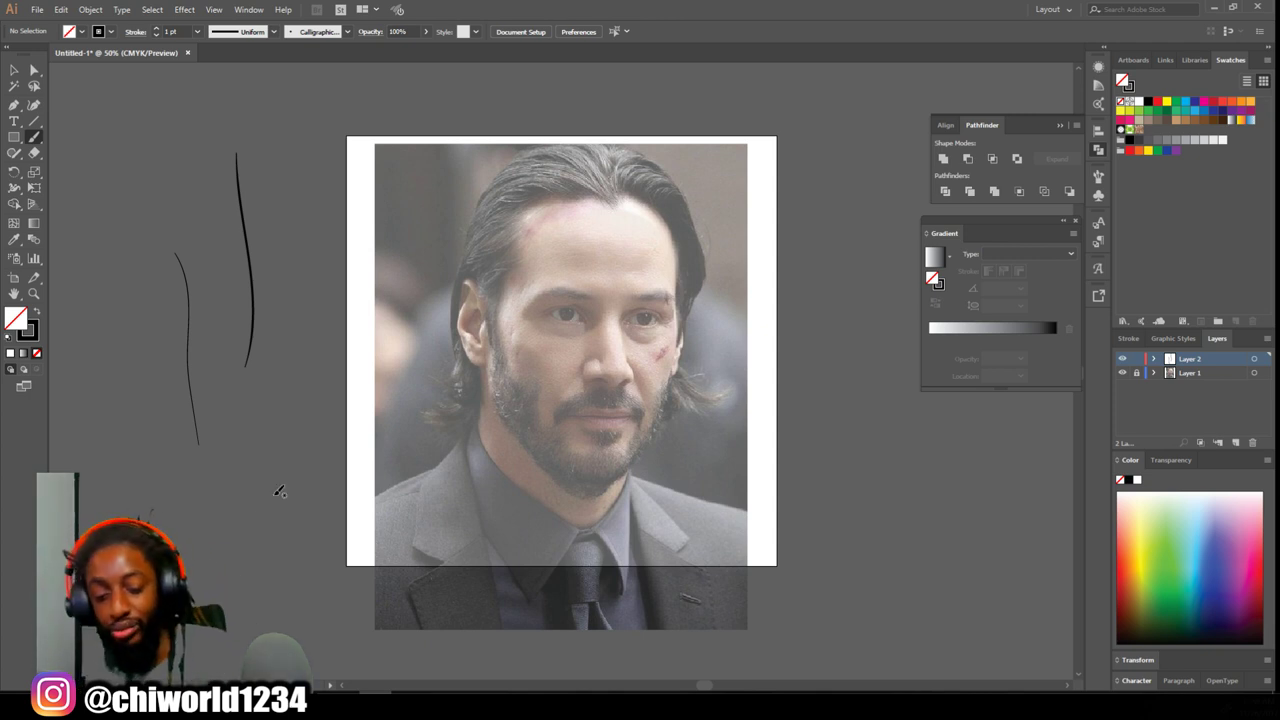
drag(253, 513, 273, 358)
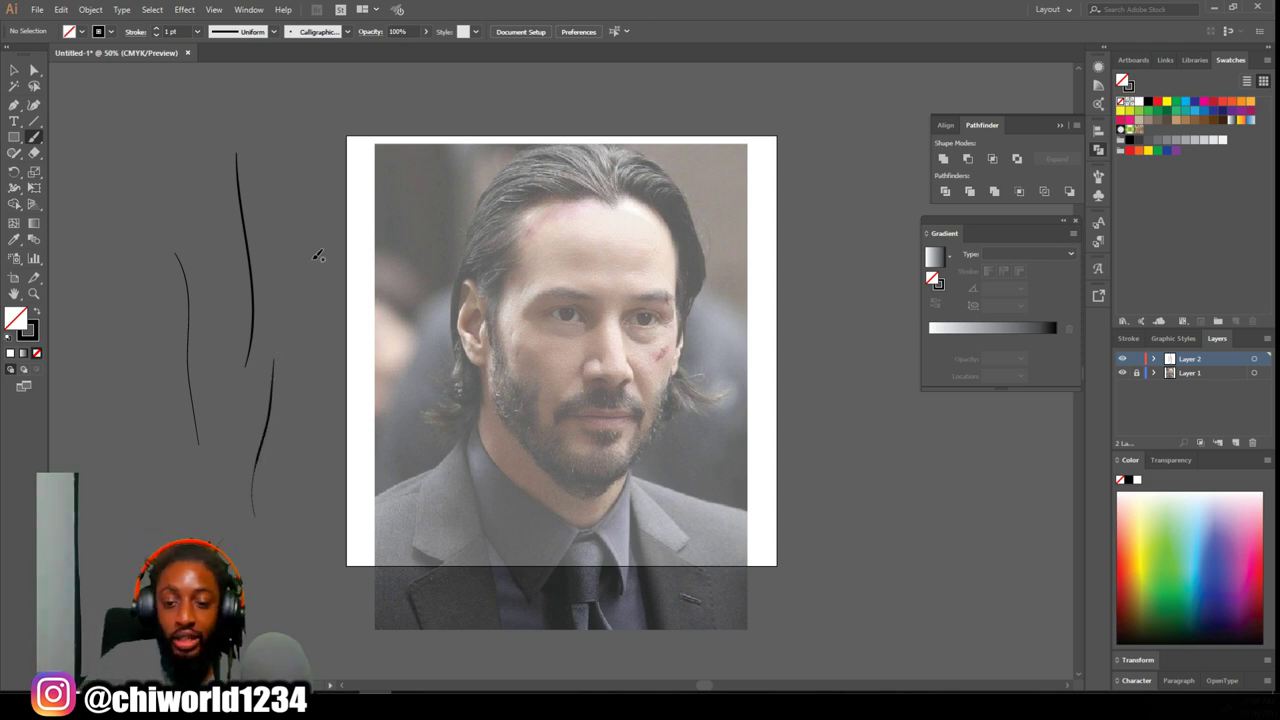
click(14, 71)
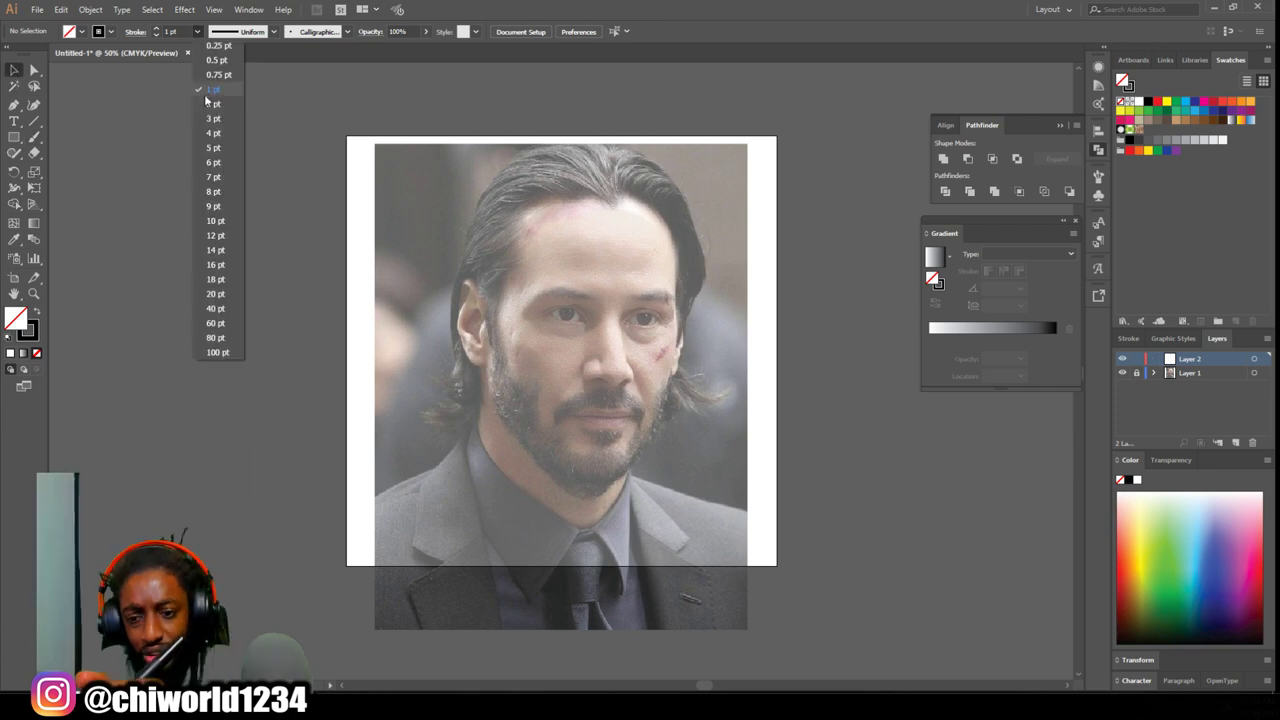
- Set the stroke weight to 2 pt and trace the nose's underside and both nostril wings with the Paintbrush, including a short drip
click(206, 103)
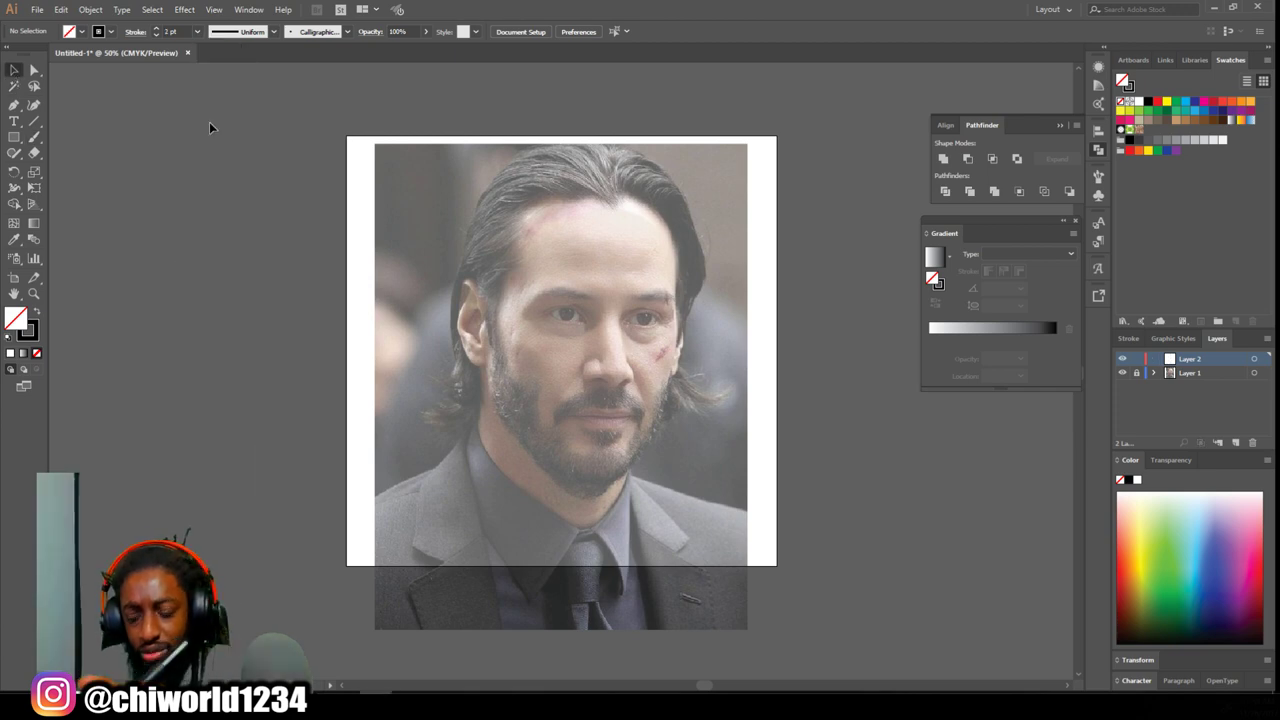
key(ctrl+minus)
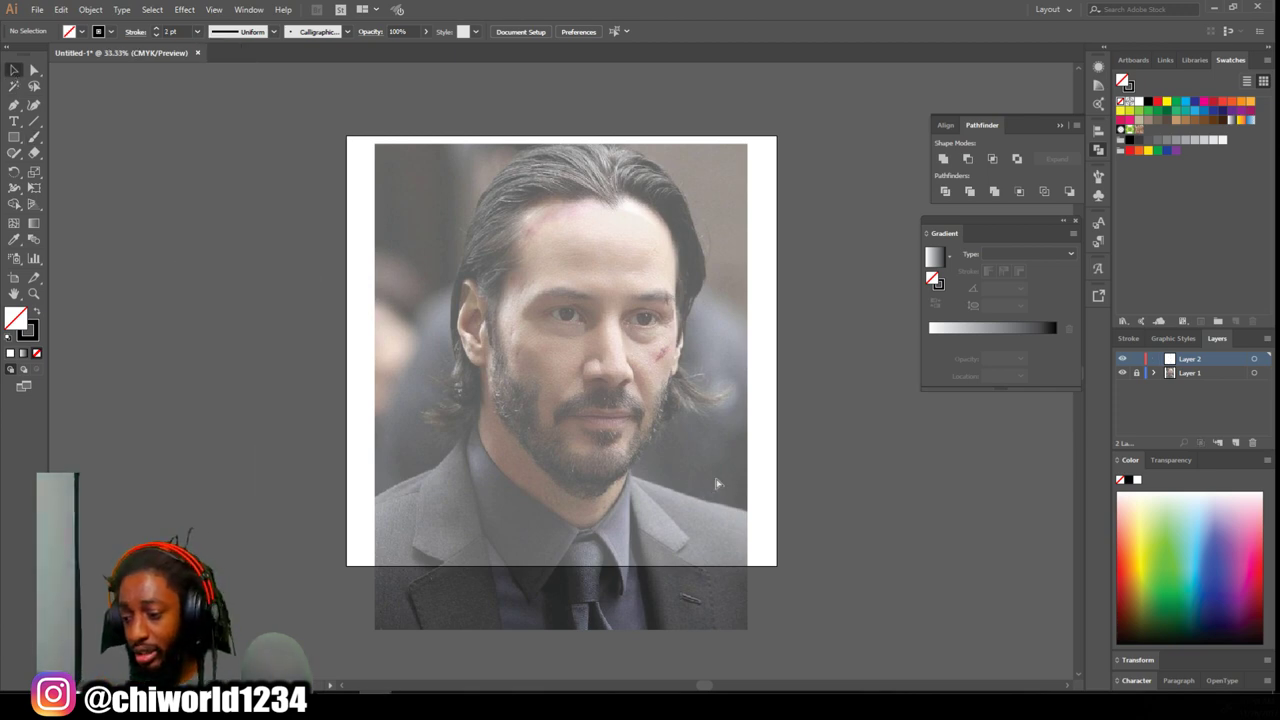
scroll(715, 472, right, 3)
key(ctrl+equal)
key(ctrl+equal)
key(ctrl+equal)
scroll(714, 473, up, 2)
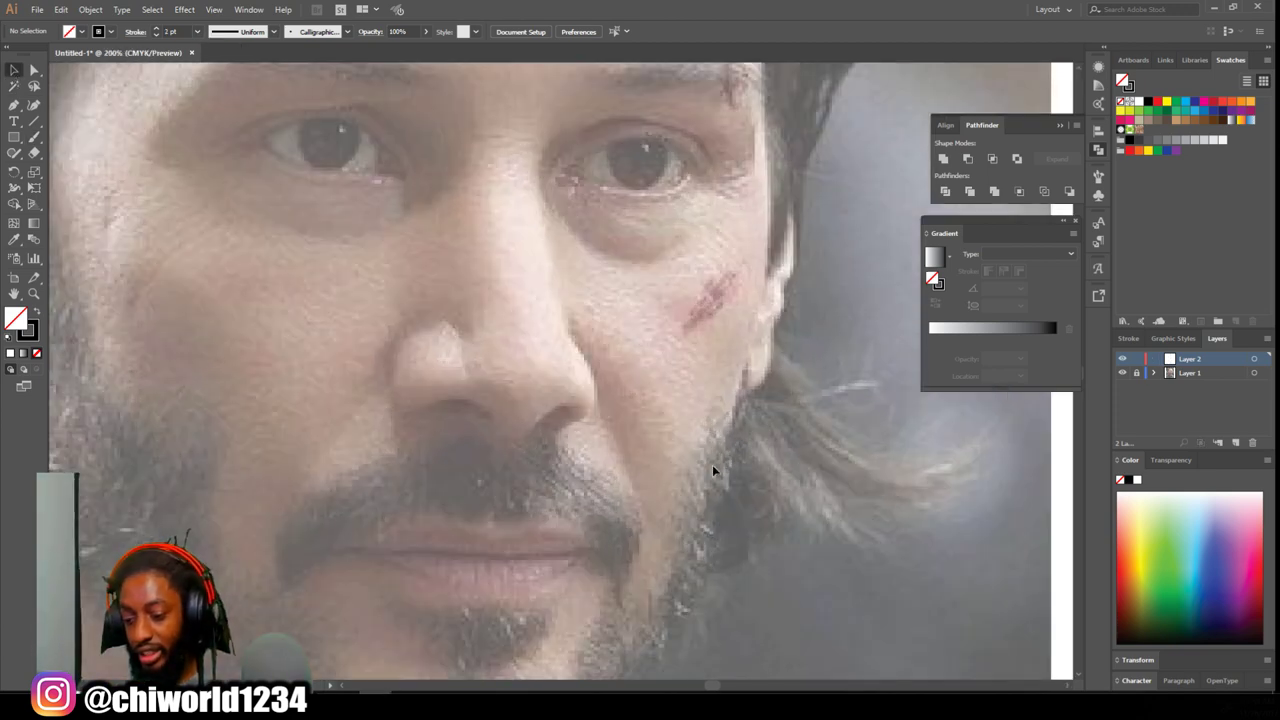
click(34, 137)
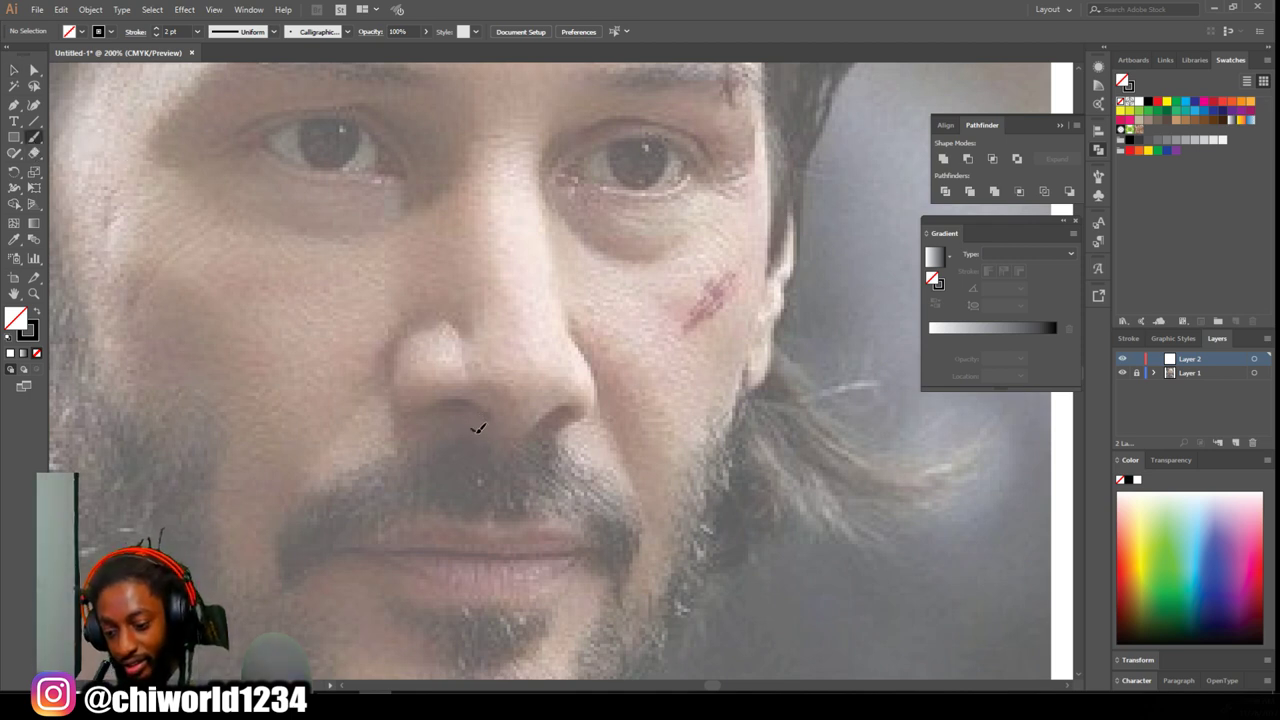
drag(509, 436, 568, 410)
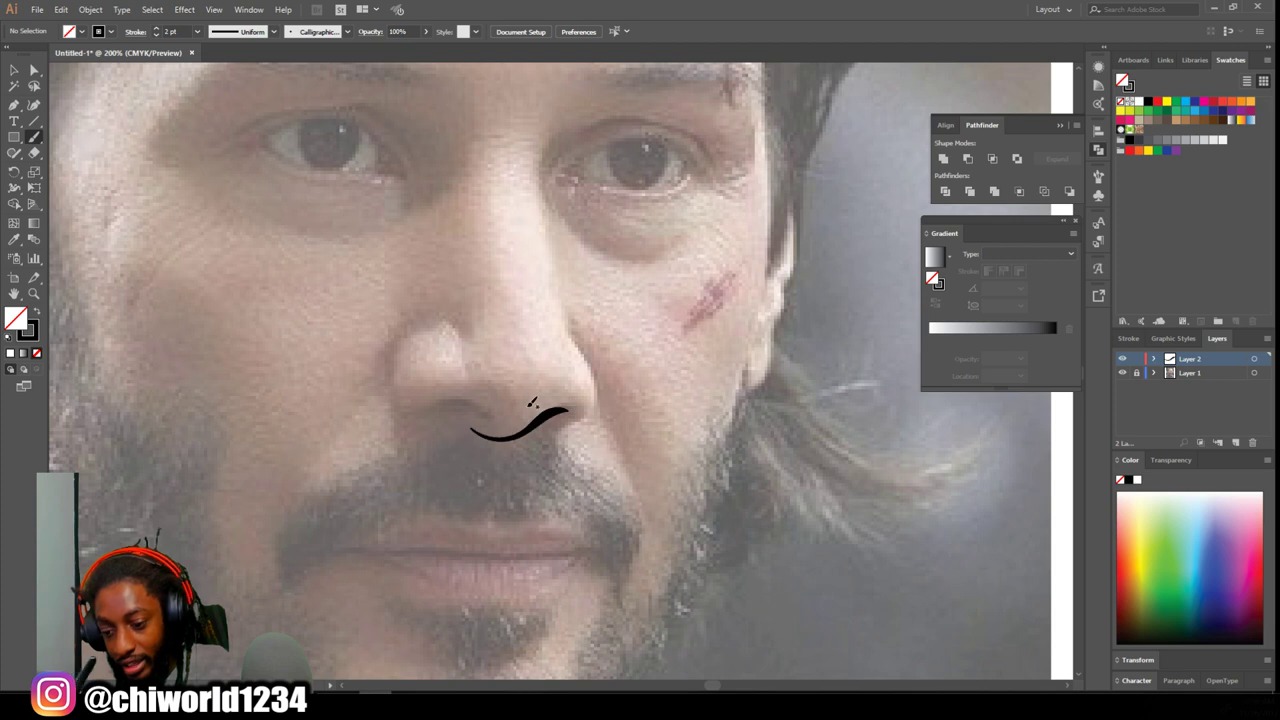
mouse_move(455, 397)
mouse_down()
mouse_move(498, 413)
mouse_move(408, 420)
mouse_move(384, 378)
mouse_up()
mouse_move(598, 366)
mouse_down()
mouse_move(588, 454)
mouse_move(563, 420)
mouse_move(573, 392)
mouse_move(533, 352)
mouse_move(510, 363)
mouse_up()
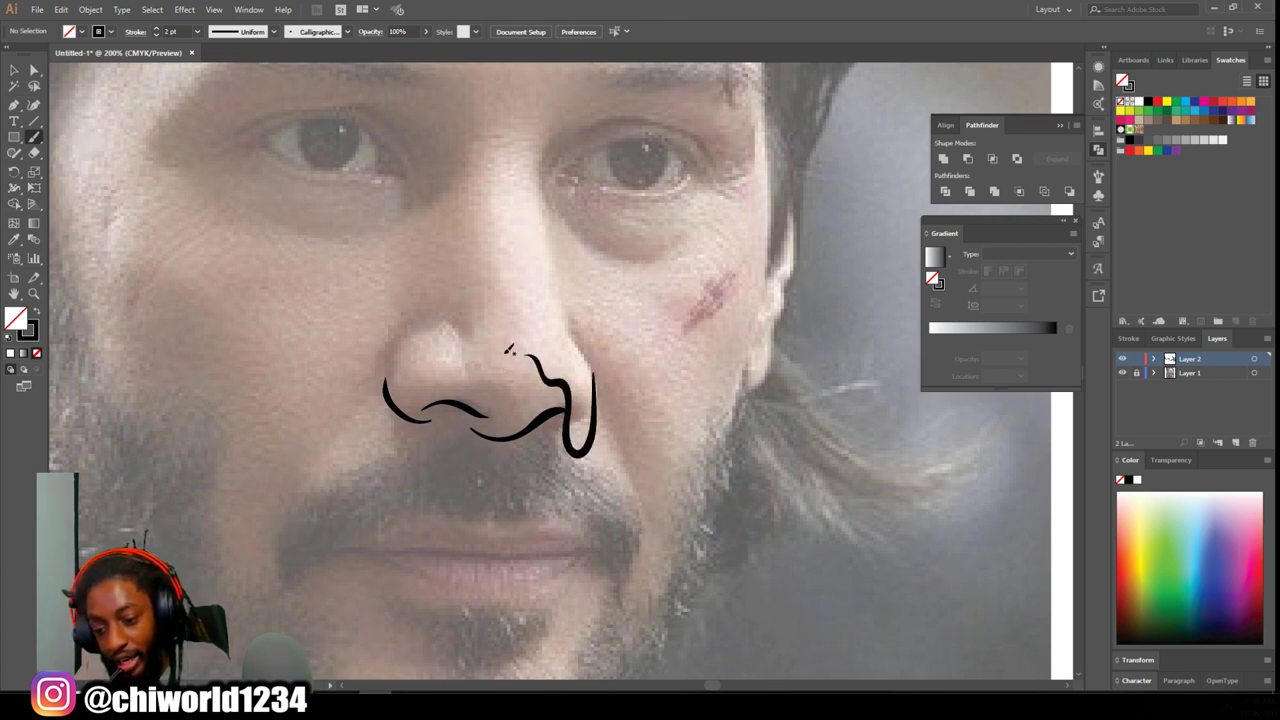
mouse_move(455, 330)
mouse_down()
mouse_move(394, 347)
mouse_move(392, 378)
mouse_up()
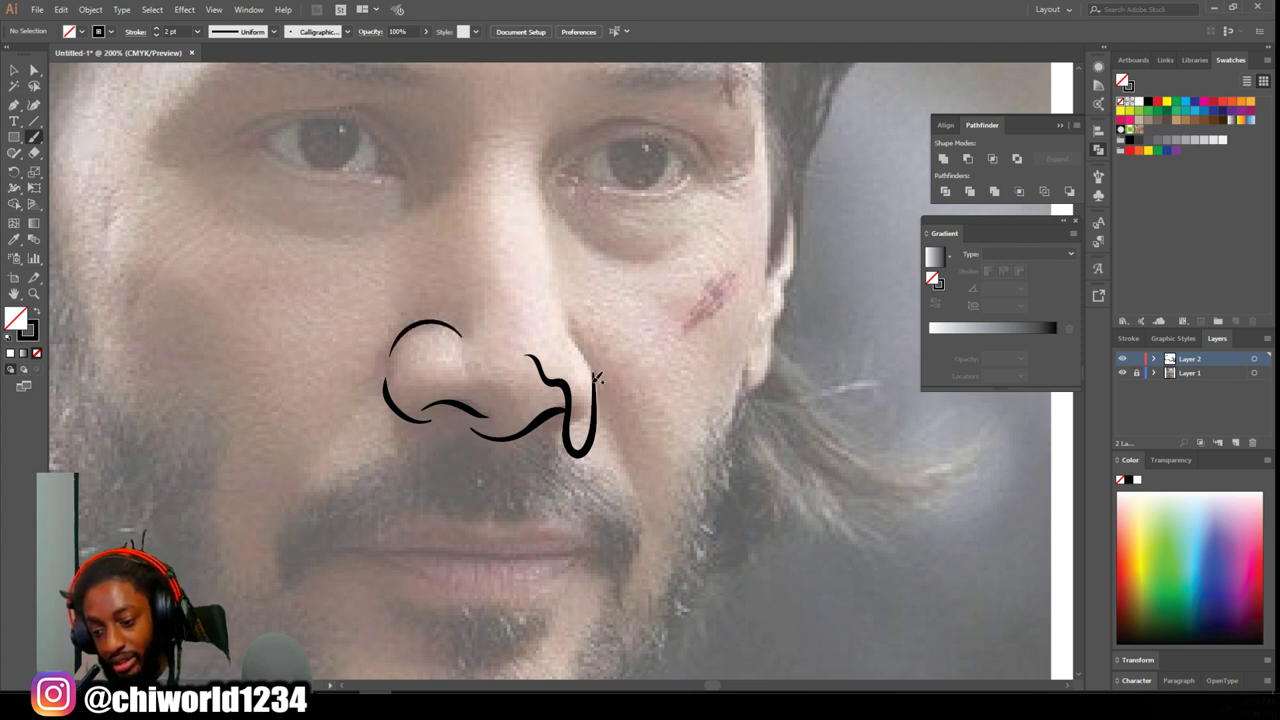
drag(598, 380, 562, 316)
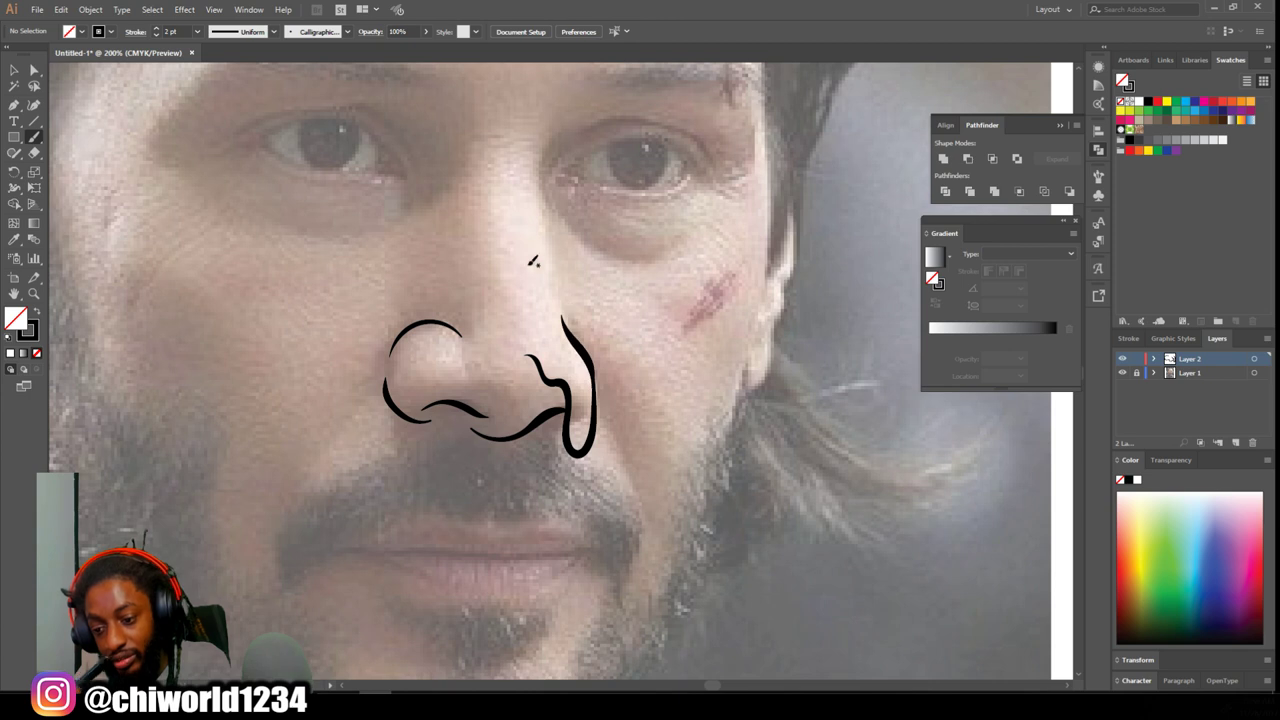
- Paint dripping lines over the bridge of the nose up to the inner corner of the left eye in the photo
scroll(484, 295, up, 2)
mouse_move(546, 216)
mouse_down()
mouse_move(537, 333)
mouse_move(491, 253)
mouse_move(467, 261)
mouse_move(457, 353)
mouse_move(440, 346)
mouse_move(449, 196)
mouse_move(409, 143)
mouse_move(371, 195)
mouse_up()
scroll(323, 272, up, 1)
scroll(323, 272, down, 3)
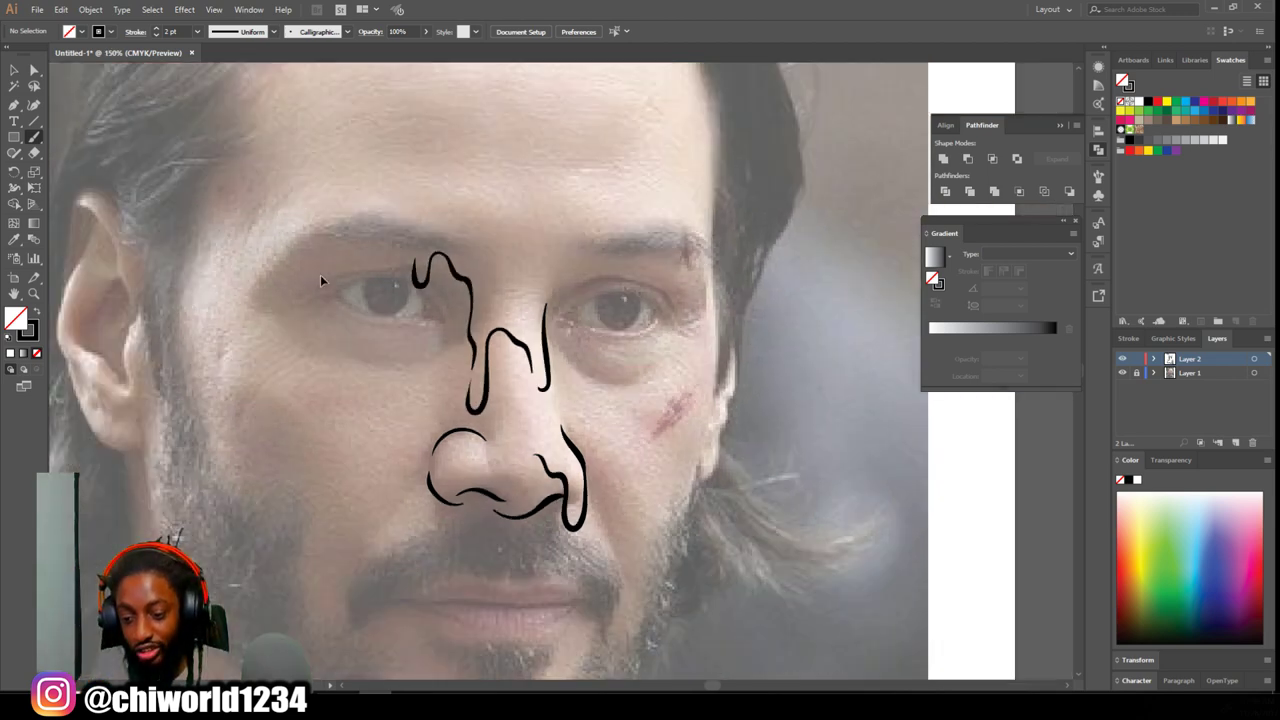
- Paint a series of stepped drips across the left cheek in the photo, from beside the nose toward the ear
scroll(346, 261, up, 2)
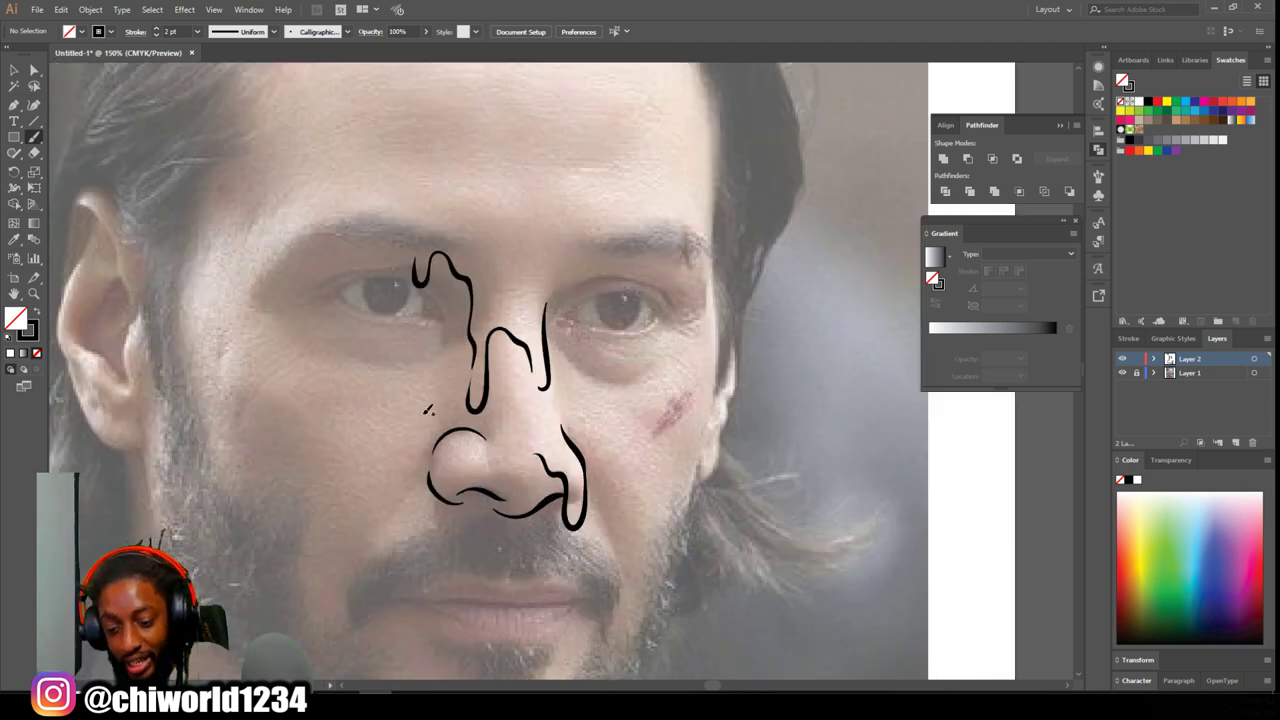
mouse_move(431, 426)
mouse_down()
mouse_move(418, 505)
mouse_move(398, 528)
mouse_move(402, 440)
mouse_move(372, 398)
mouse_move(333, 380)
mouse_move(320, 396)
mouse_up()
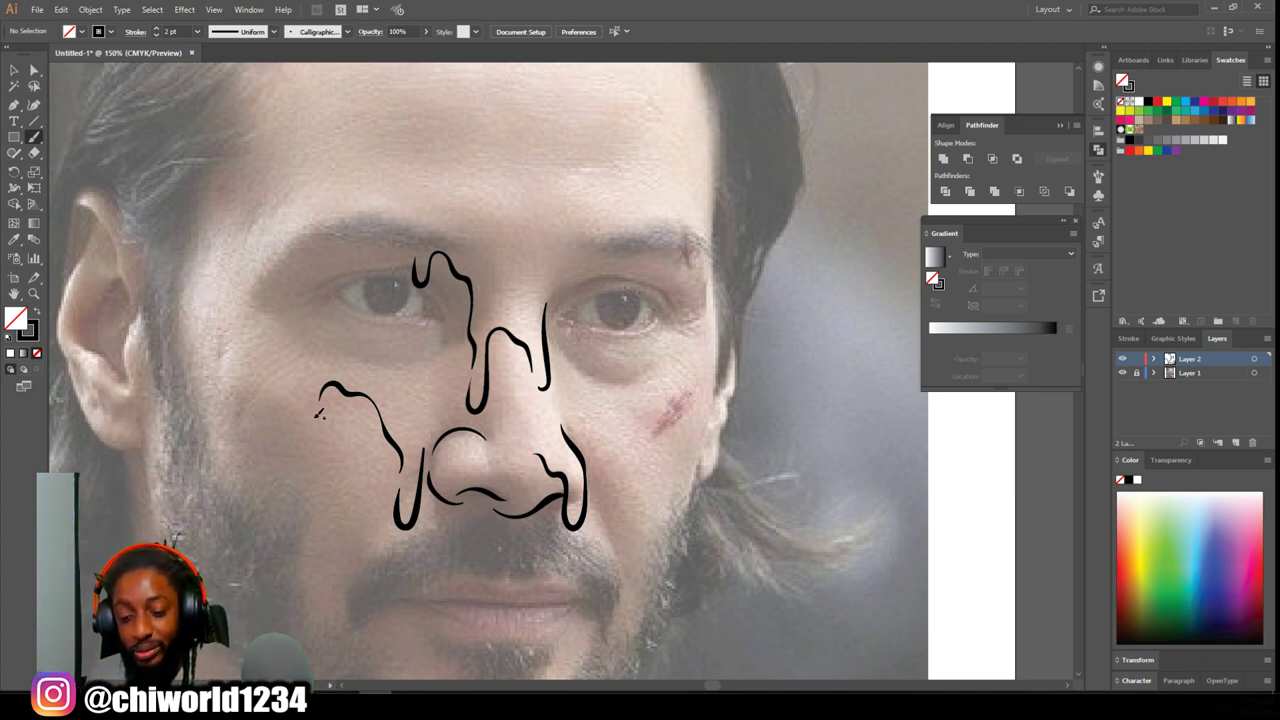
mouse_move(324, 452)
mouse_down()
mouse_move(309, 534)
mouse_move(277, 362)
mouse_move(243, 326)
mouse_move(231, 418)
mouse_move(215, 418)
mouse_move(212, 382)
mouse_up()
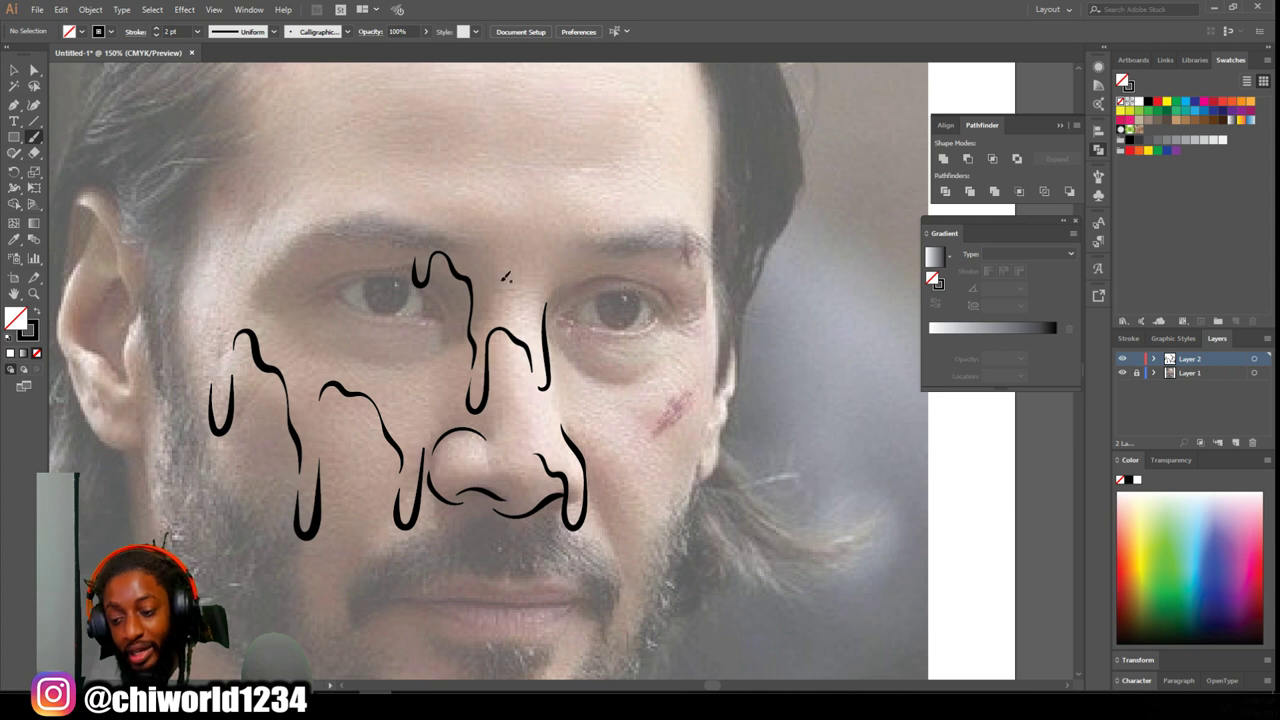
- Paint a wavy drip line across the forehead and undo it
mouse_move(680, 148)
mouse_down()
mouse_move(675, 198)
mouse_move(659, 202)
mouse_move(661, 163)
mouse_move(612, 155)
mouse_move(600, 189)
mouse_move(550, 152)
mouse_move(500, 184)
mouse_move(491, 157)
mouse_move(430, 153)
mouse_move(412, 187)
mouse_move(370, 152)
mouse_up()
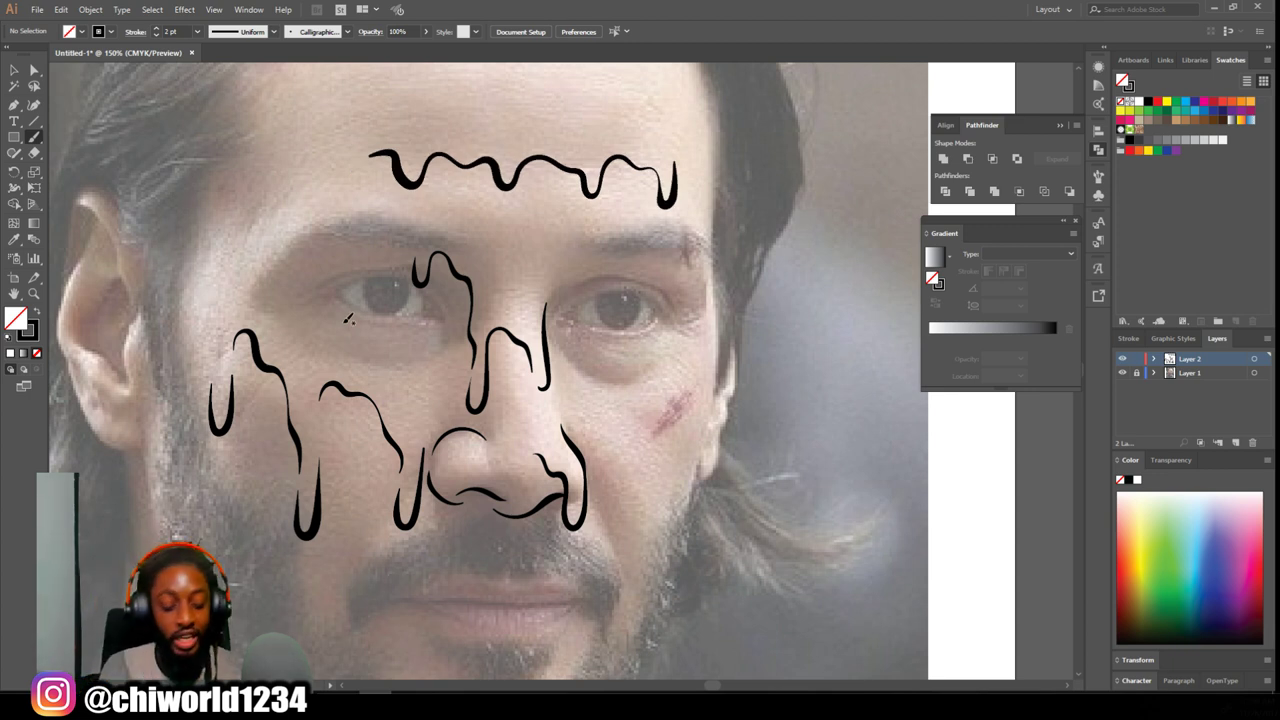
key(ctrl+z)
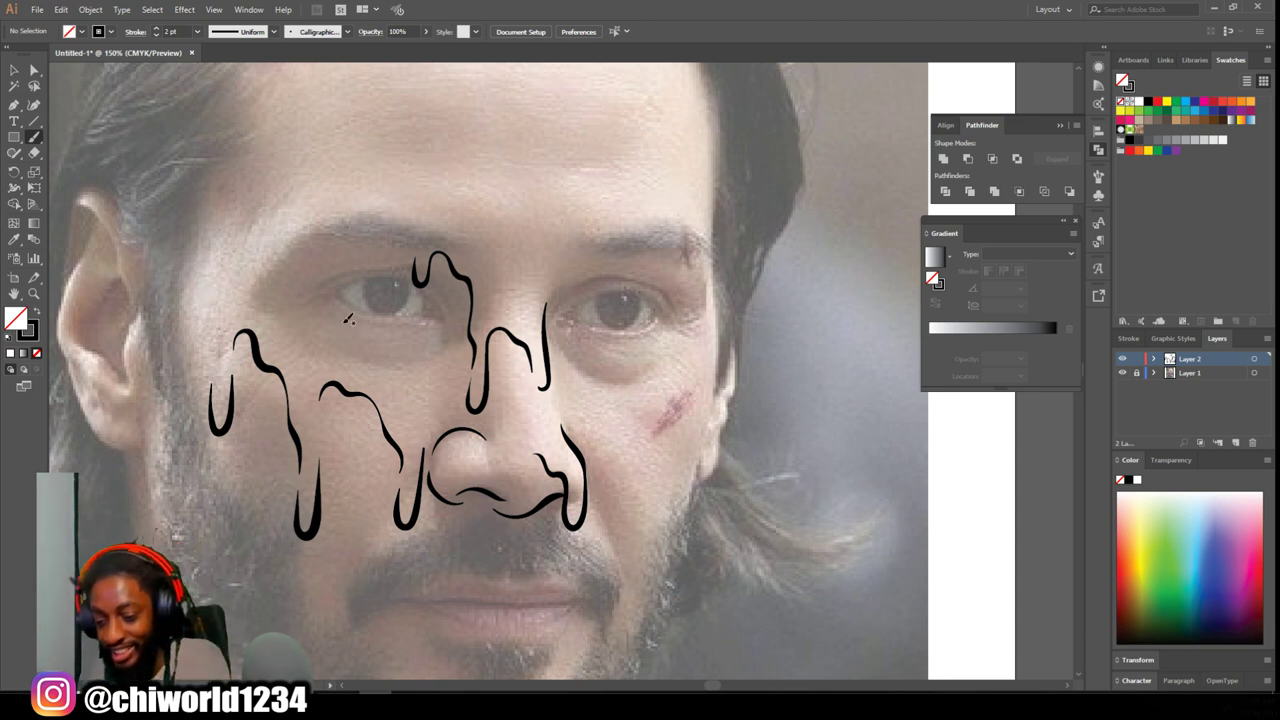
- Paint a long drip down the right cheek in the photo and a tall arched drip line in the middle of the forehead
mouse_move(679, 480)
mouse_down()
mouse_move(658, 598)
mouse_move(645, 545)
mouse_move(654, 487)
mouse_move(633, 422)
mouse_move(605, 382)
mouse_move(590, 400)
mouse_up()
mouse_move(588, 176)
mouse_down()
mouse_move(568, 222)
mouse_move(564, 176)
mouse_move(515, 118)
mouse_move(476, 224)
mouse_move(470, 180)
mouse_up()
mouse_move(613, 135)
mouse_down()
mouse_move(597, 176)
mouse_move(588, 135)
mouse_up()
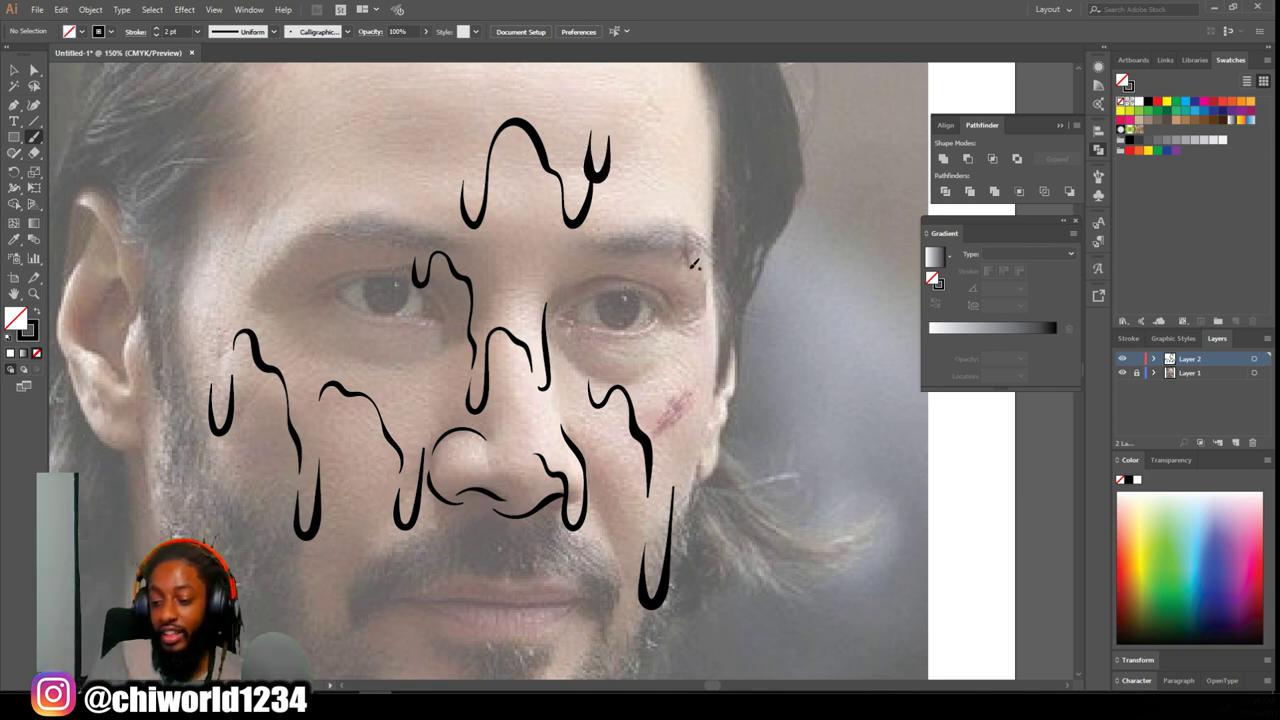
- Paint a long drip from the right mouth corner past the chin, and smaller drips through the beard and lower left cheek
key(ctrl+minus)
key(ctrl+minus)
key(ctrl+minus)
scroll(754, 343, down, 4)
scroll(745, 341, up, 2)
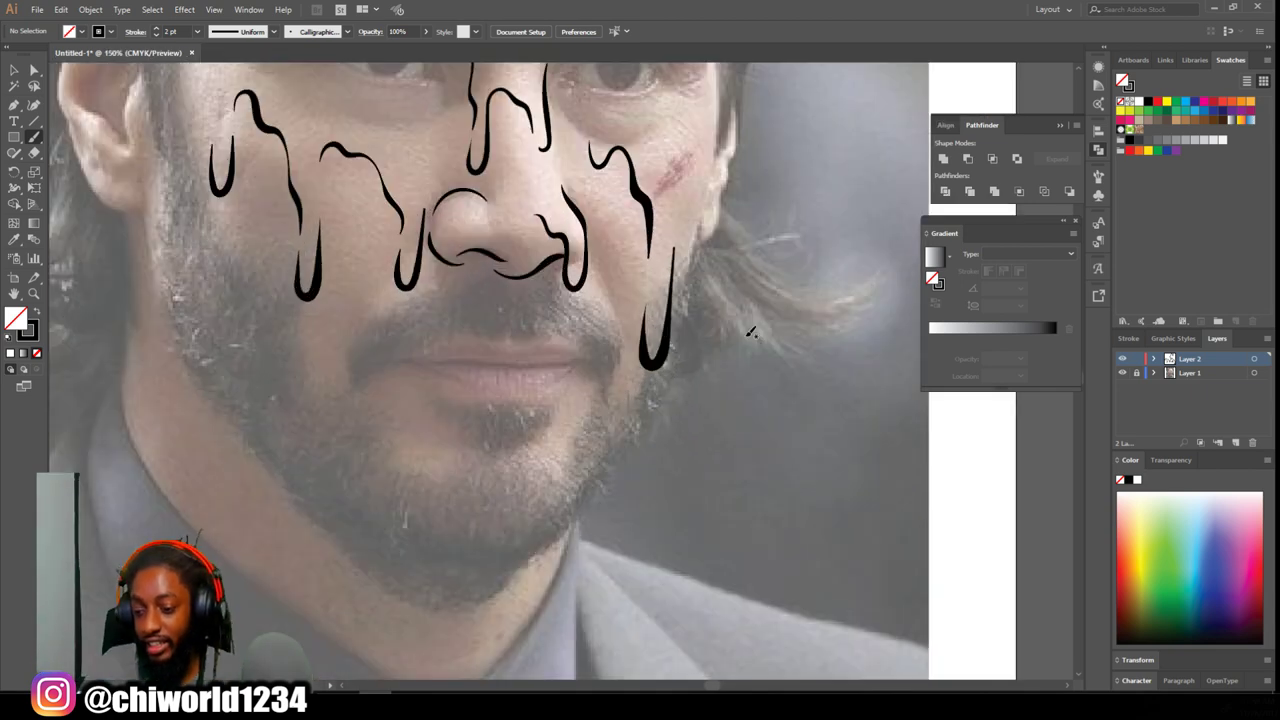
scroll(749, 329, down, 1)
mouse_move(593, 370)
mouse_down()
mouse_move(584, 555)
mouse_move(563, 625)
mouse_move(567, 424)
mouse_move(555, 467)
mouse_move(548, 426)
mouse_move(500, 436)
mouse_up()
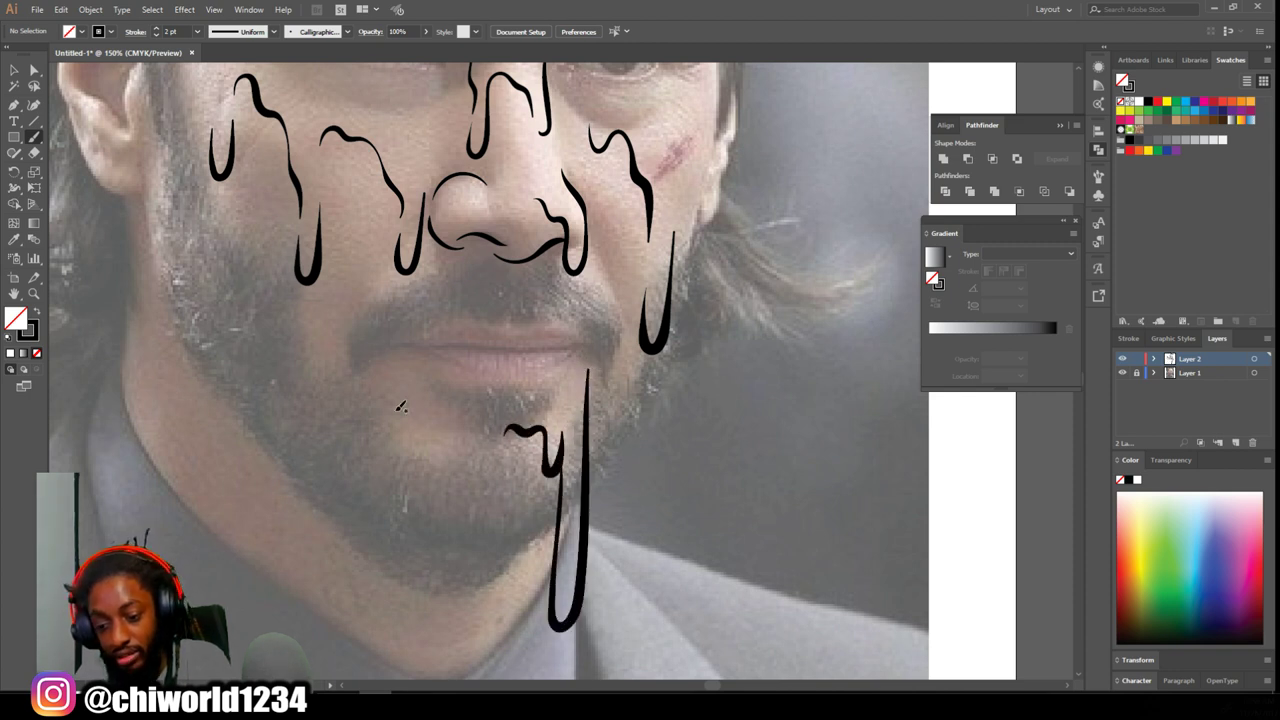
mouse_move(408, 397)
mouse_down()
mouse_move(392, 418)
mouse_move(315, 310)
mouse_up()
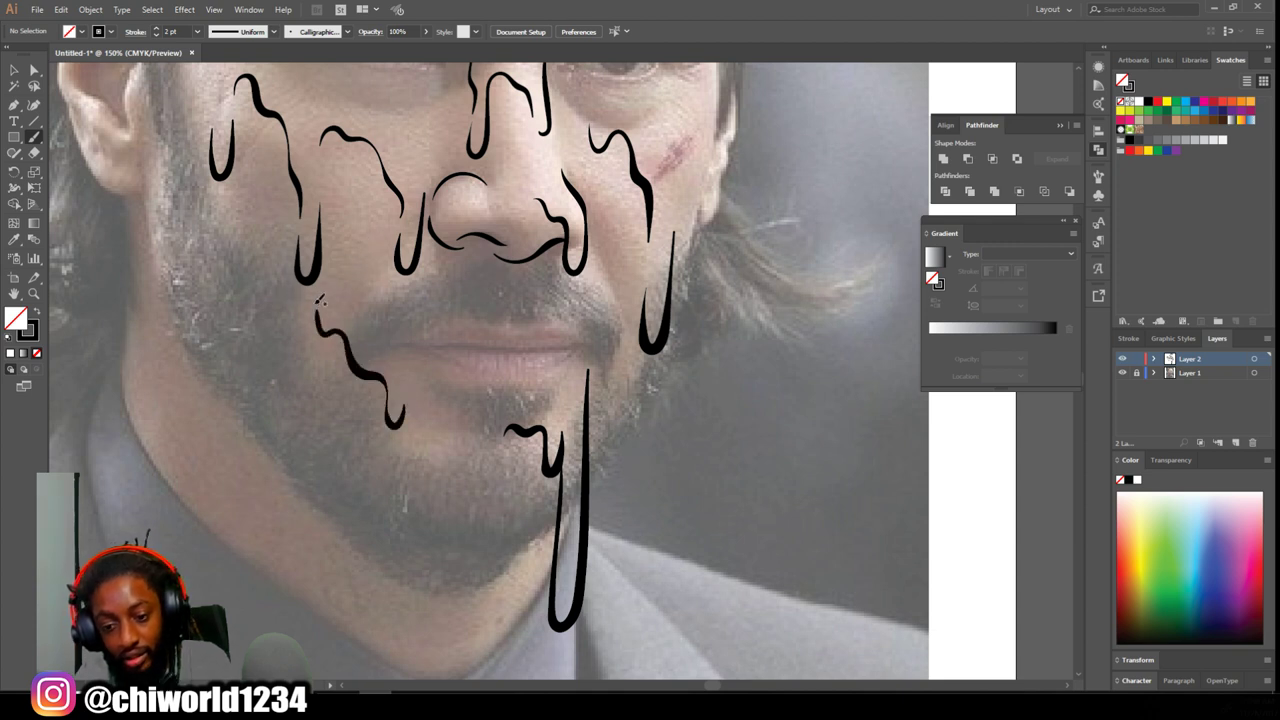
mouse_move(317, 297)
mouse_down()
mouse_move(290, 280)
mouse_move(272, 240)
mouse_move(314, 222)
mouse_up()
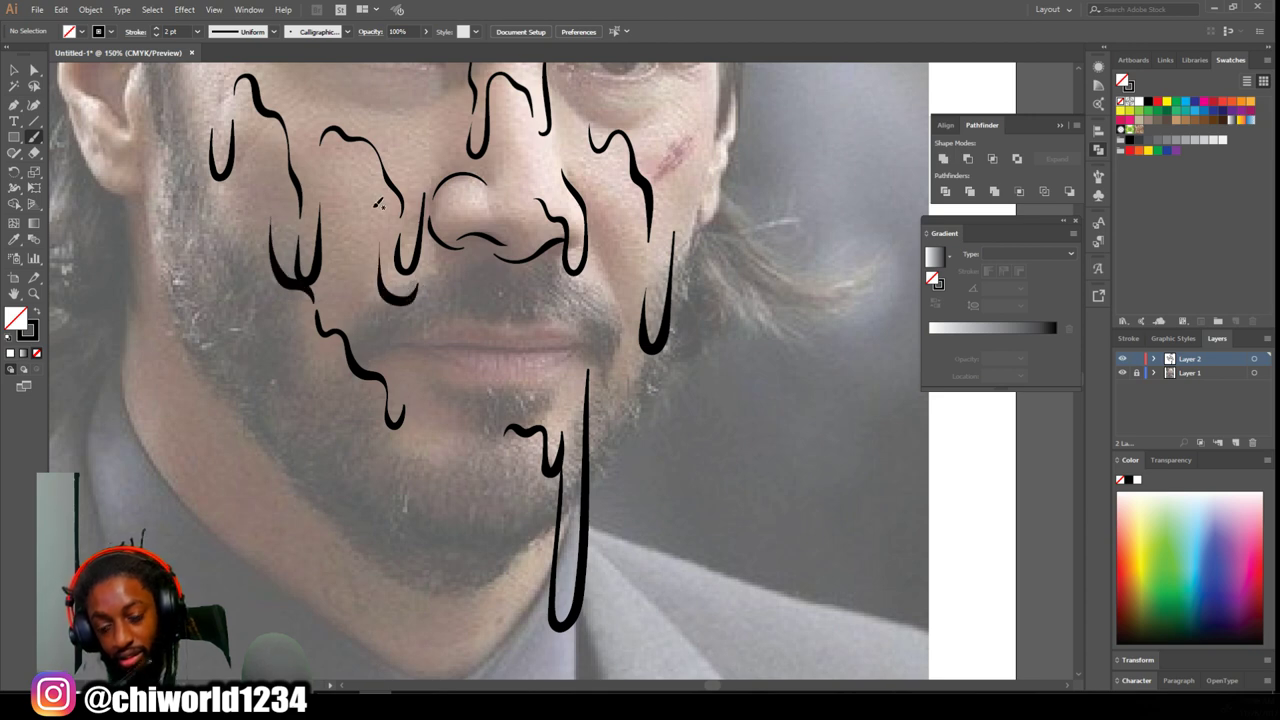
- Outline the left eye in the photo with upper and lower lid lines and an eyelid crease above
scroll(380, 277, up, 5)
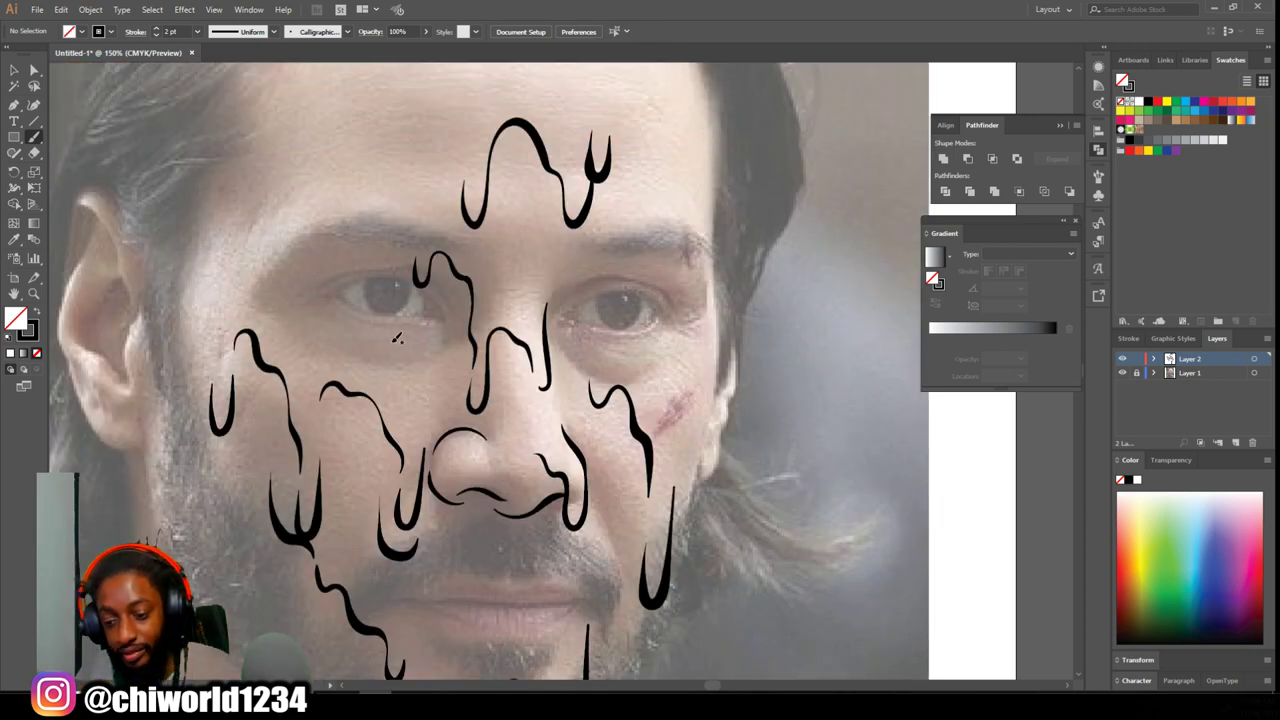
scroll(610, 390, down, 4)
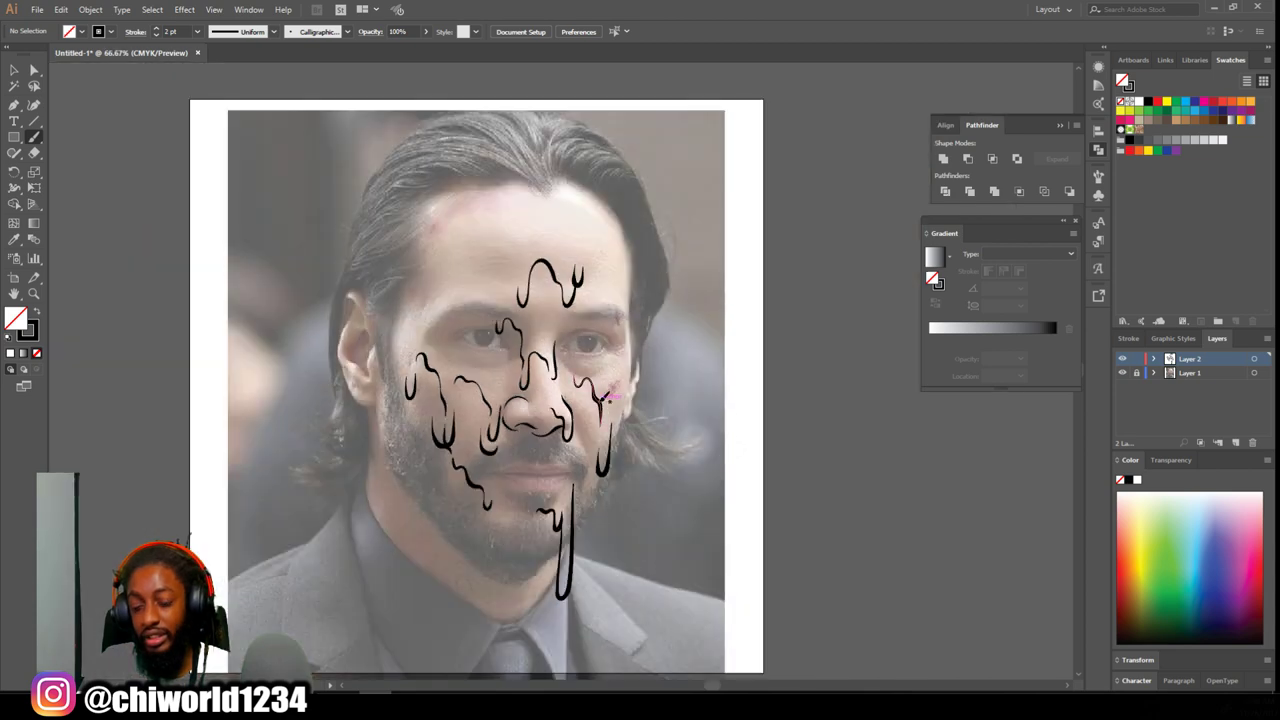
scroll(592, 416, up, 2)
scroll(589, 412, up, 3)
scroll(585, 402, left, 2)
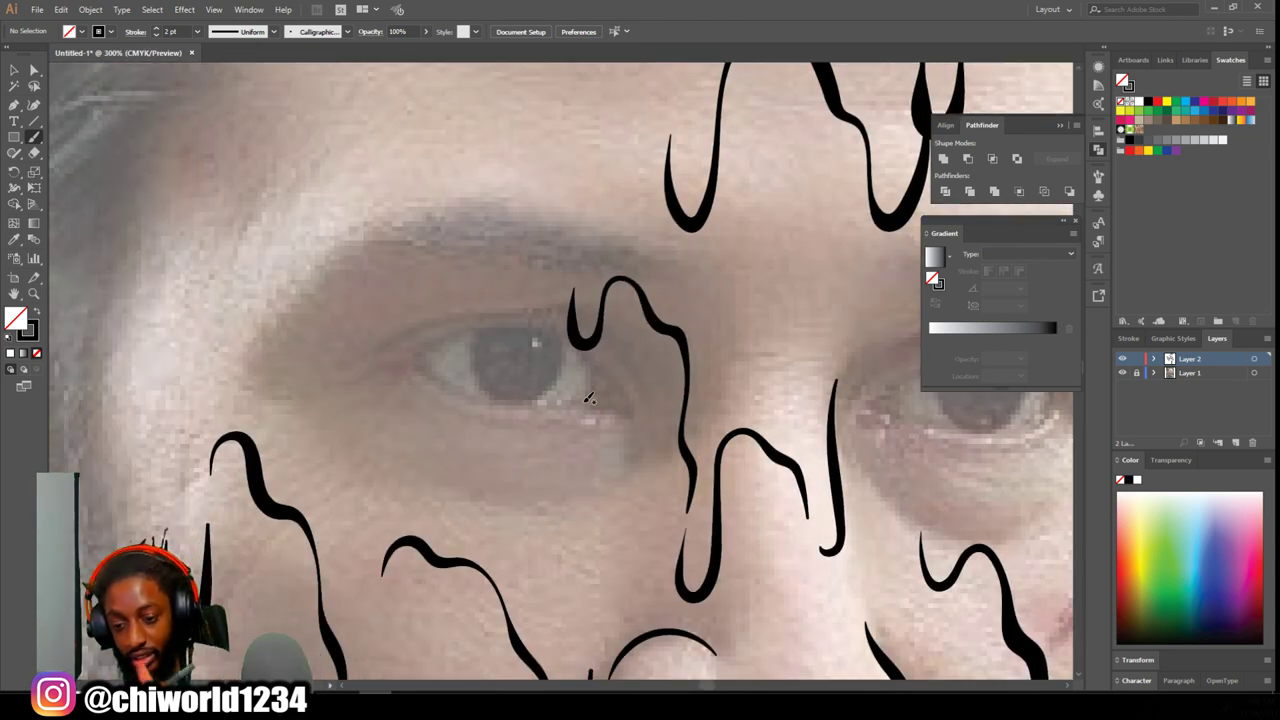
mouse_move(391, 362)
mouse_down()
mouse_move(470, 332)
mouse_move(534, 326)
mouse_move(577, 342)
mouse_up()
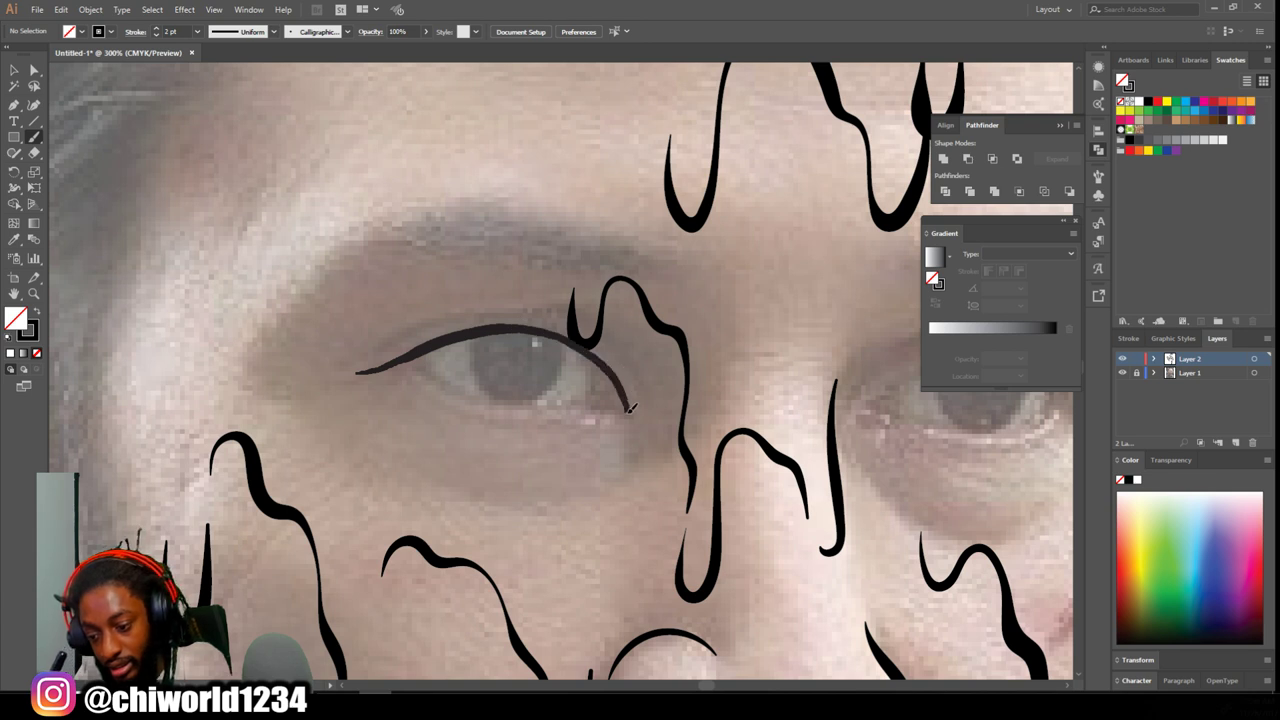
drag(630, 406, 628, 414)
mouse_move(394, 361)
mouse_down()
mouse_move(533, 403)
mouse_move(590, 394)
mouse_move(628, 412)
mouse_up()
mouse_move(373, 353)
mouse_down()
mouse_move(468, 307)
mouse_move(521, 302)
mouse_move(617, 338)
mouse_move(636, 391)
mouse_up()
- Outline the right eye in the photo with upper and lower lid lines and an eyelid crease
scroll(636, 380, right, 5)
scroll(600, 372, up, 1)
mouse_move(430, 421)
mouse_down()
mouse_move(528, 350)
mouse_move(601, 342)
mouse_move(675, 365)
mouse_move(731, 428)
mouse_move(483, 417)
mouse_move(570, 448)
mouse_move(636, 445)
mouse_move(702, 404)
mouse_up()
mouse_move(432, 388)
mouse_down()
mouse_move(490, 337)
mouse_move(554, 314)
mouse_move(641, 320)
mouse_move(706, 354)
mouse_move(745, 432)
mouse_up()
key(ctrl+minus)
key(ctrl+minus)
key(ctrl+minus)
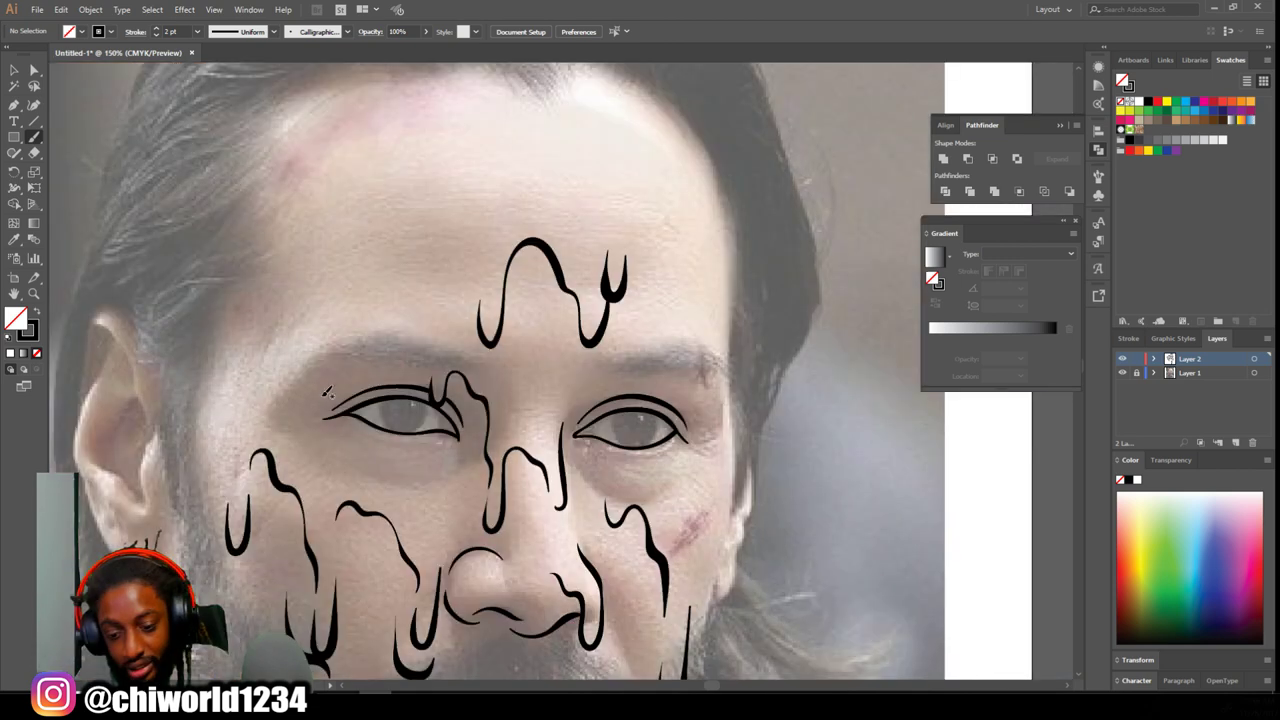
- Paint wavy drip lines across the upper forehead in the photo, with drips running down the left temple to the eye
mouse_move(314, 440)
mouse_down()
mouse_move(318, 341)
mouse_move(300, 352)
mouse_move(303, 276)
mouse_up()
mouse_move(481, 257)
mouse_down()
mouse_move(440, 168)
mouse_move(413, 200)
mouse_move(408, 272)
mouse_move(377, 318)
mouse_move(387, 248)
mouse_move(360, 268)
mouse_move(366, 213)
mouse_move(339, 150)
mouse_move(299, 200)
mouse_move(299, 152)
mouse_up()
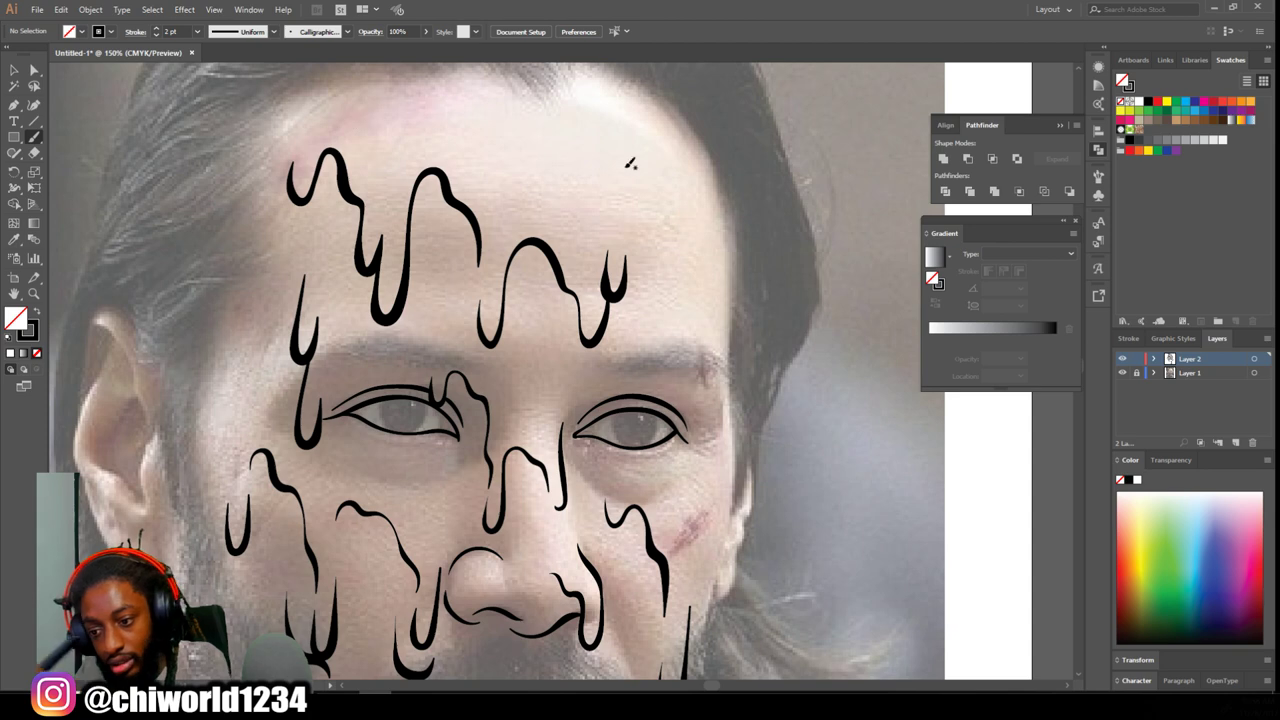
mouse_move(689, 182)
mouse_down()
mouse_move(667, 258)
mouse_move(660, 185)
mouse_move(622, 148)
mouse_move(572, 138)
mouse_move(550, 205)
mouse_move(553, 150)
mouse_move(515, 106)
mouse_move(487, 178)
mouse_move(480, 125)
mouse_up()
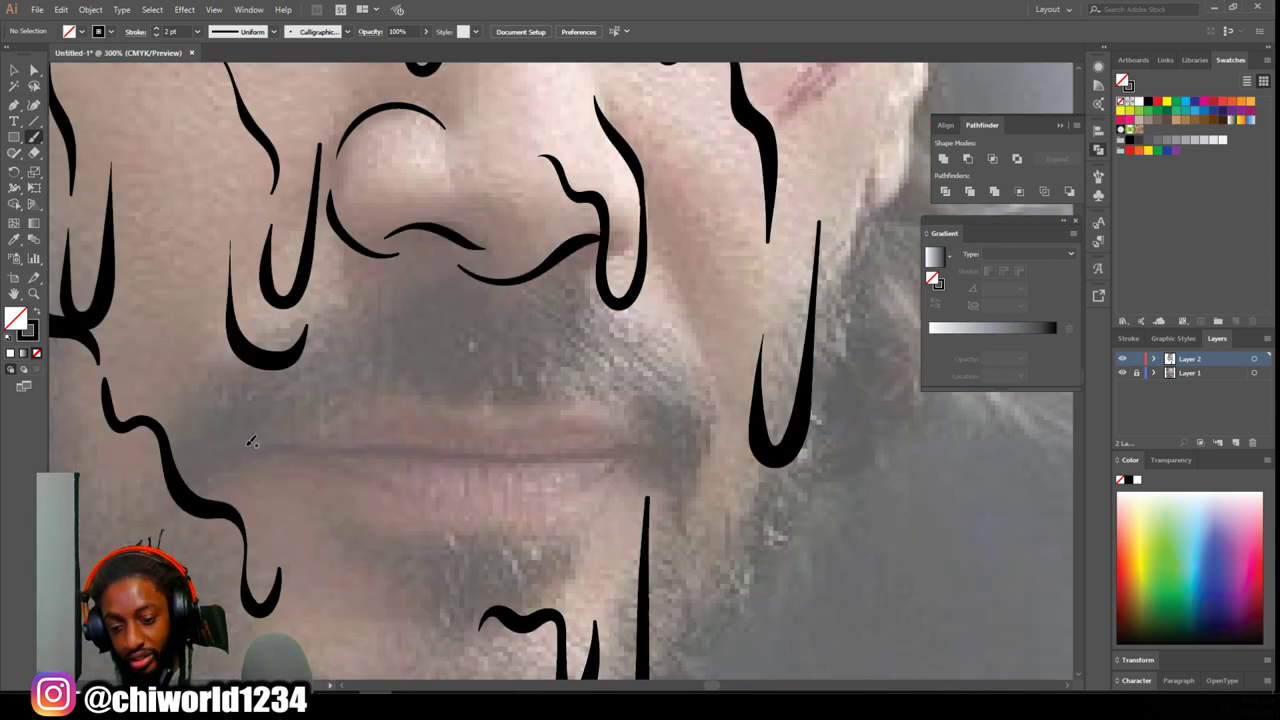
- Outline the lips in the photo with an upper contour, a lower contour and the line where they meet
mouse_move(252, 442)
mouse_down()
mouse_move(373, 393)
mouse_move(417, 390)
mouse_move(503, 413)
mouse_move(603, 410)
mouse_move(658, 444)
mouse_move(279, 440)
mouse_move(542, 447)
mouse_up()
mouse_move(510, 450)
mouse_down()
mouse_move(543, 435)
mouse_move(541, 449)
mouse_move(683, 453)
mouse_up()
mouse_move(262, 441)
mouse_down()
mouse_move(365, 503)
mouse_move(490, 519)
mouse_move(578, 504)
mouse_move(662, 450)
mouse_up()
- Hide the photo layer to check the line art on the white artboard, and show the photo again
key(ctrl+0)
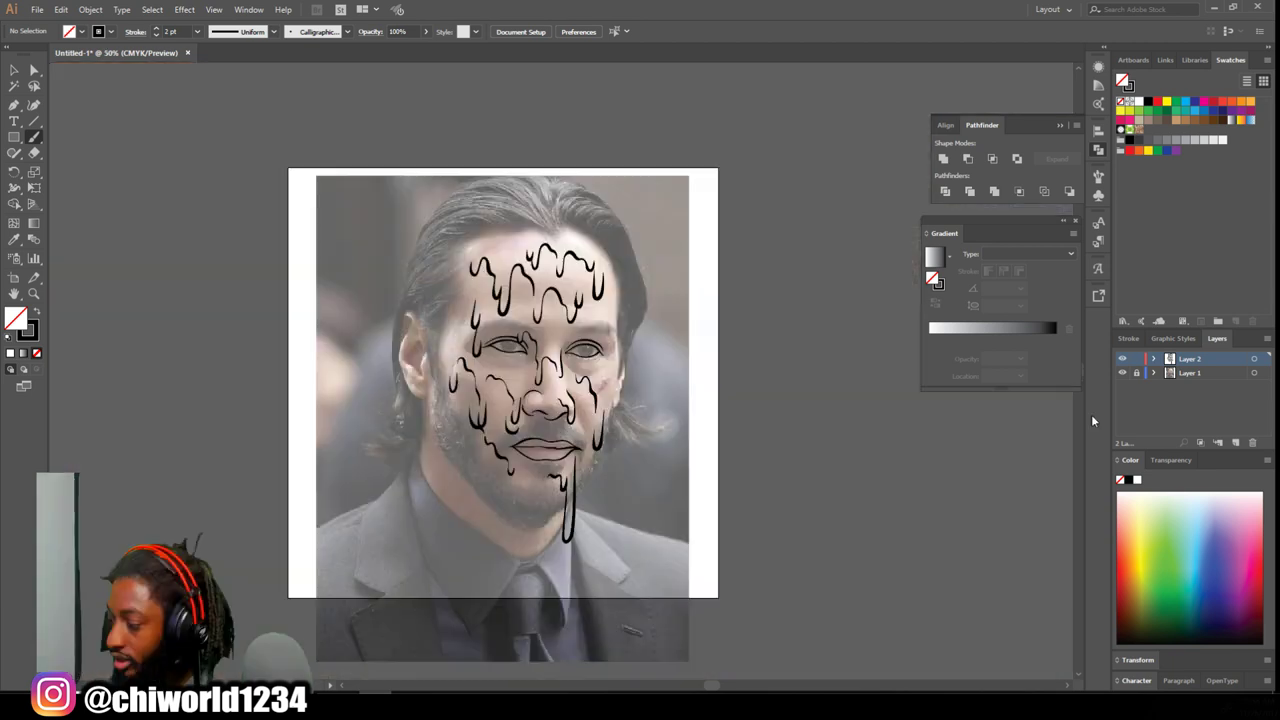
click(1122, 373)
key(ctrl+minus)
key(ctrl+plus)
key(ctrl+plus)
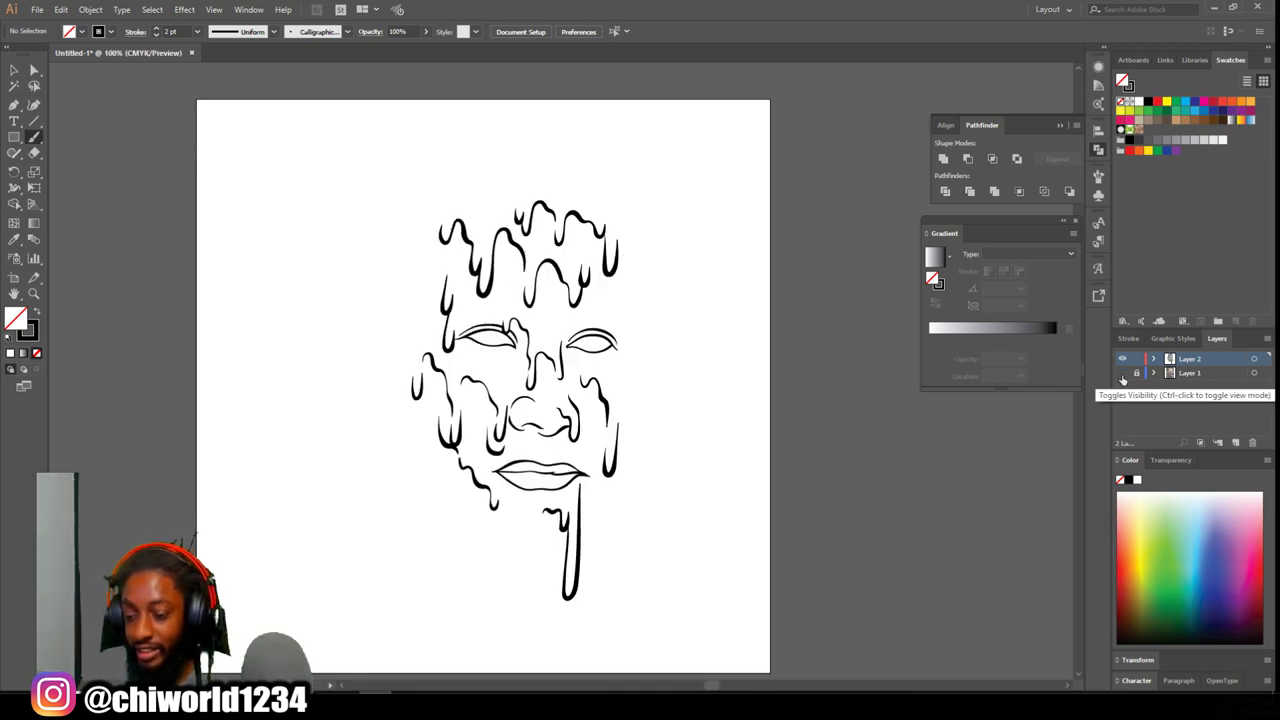
key(ctrl+plus)
click(1122, 373)
- Paint a narrow drip running down the lower cheek beside the right mouth corner in the photo
key(ctrl+plus)
key(ctrl+plus)
key(ctrl+plus)
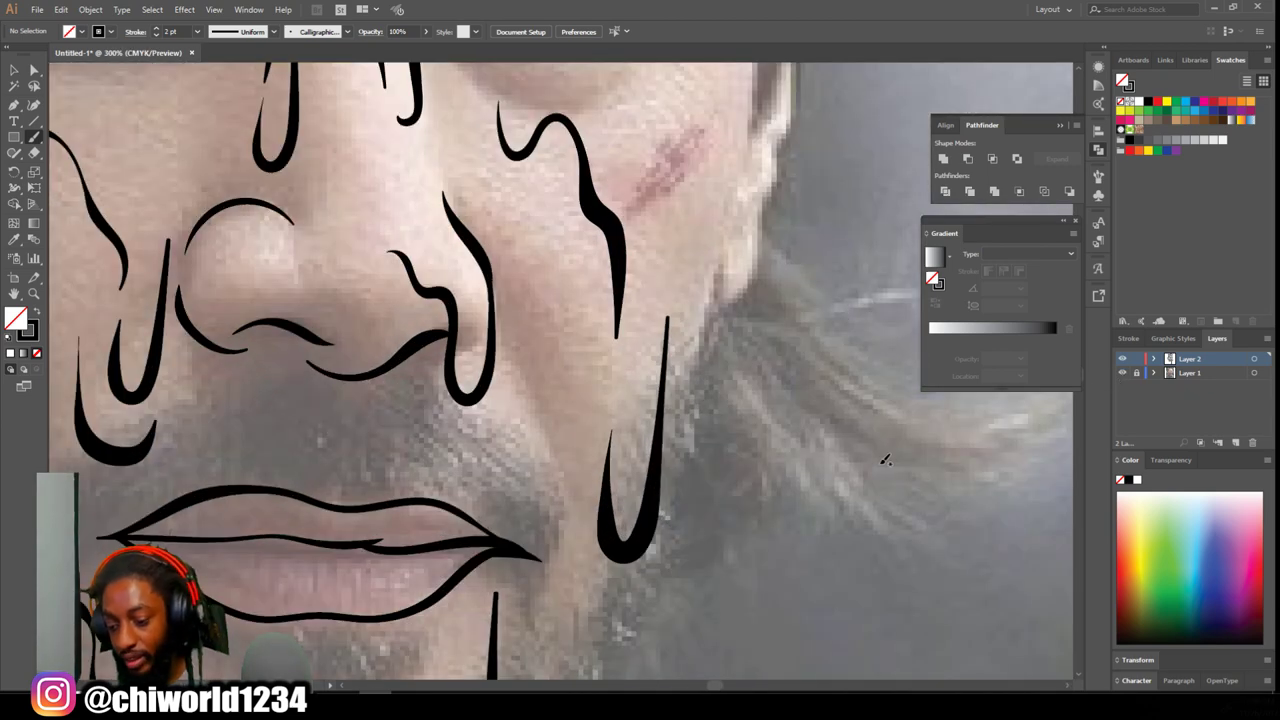
mouse_move(575, 528)
mouse_down()
mouse_move(549, 625)
mouse_move(555, 450)
mouse_move(531, 409)
mouse_move(535, 357)
mouse_up()
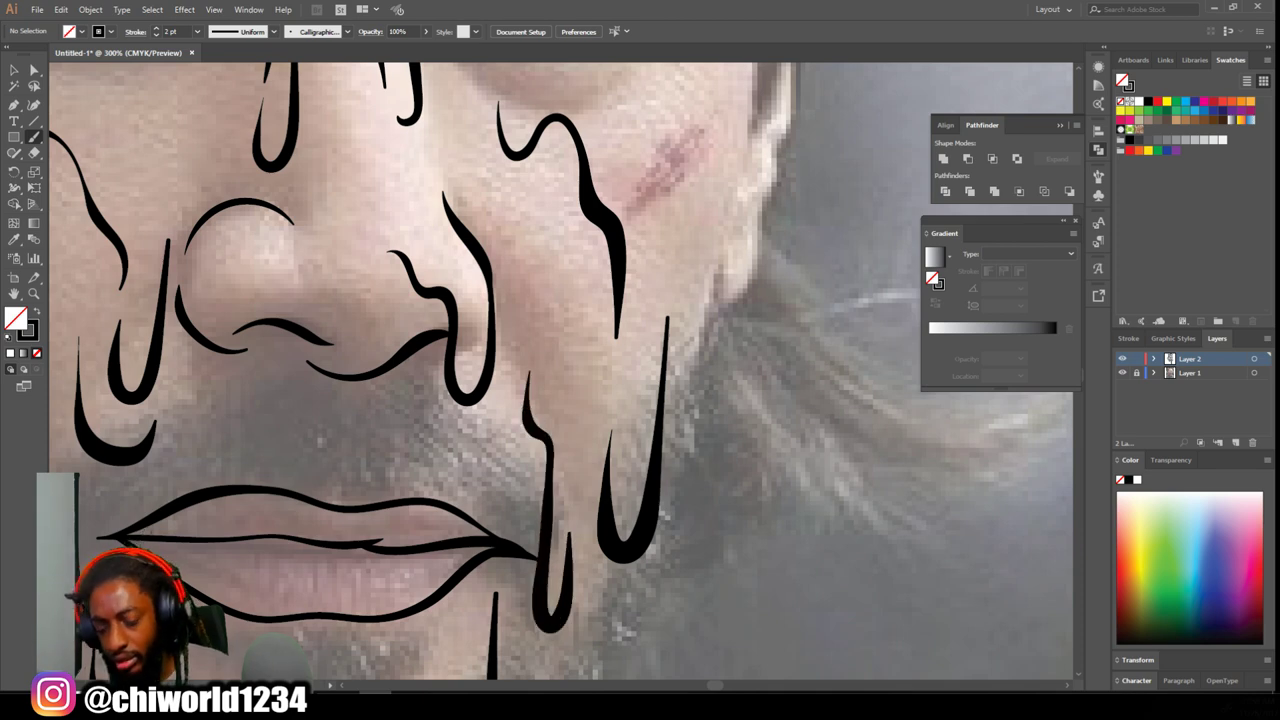
- Paint the right face contour in the photo from the jaw drip up past the eye to the temple
key(ctrl+minus)
key(ctrl+minus)
key(ctrl+minus)
scroll(675, 603, up, 1)
key(ctrl+plus)
scroll(672, 603, up, 2)
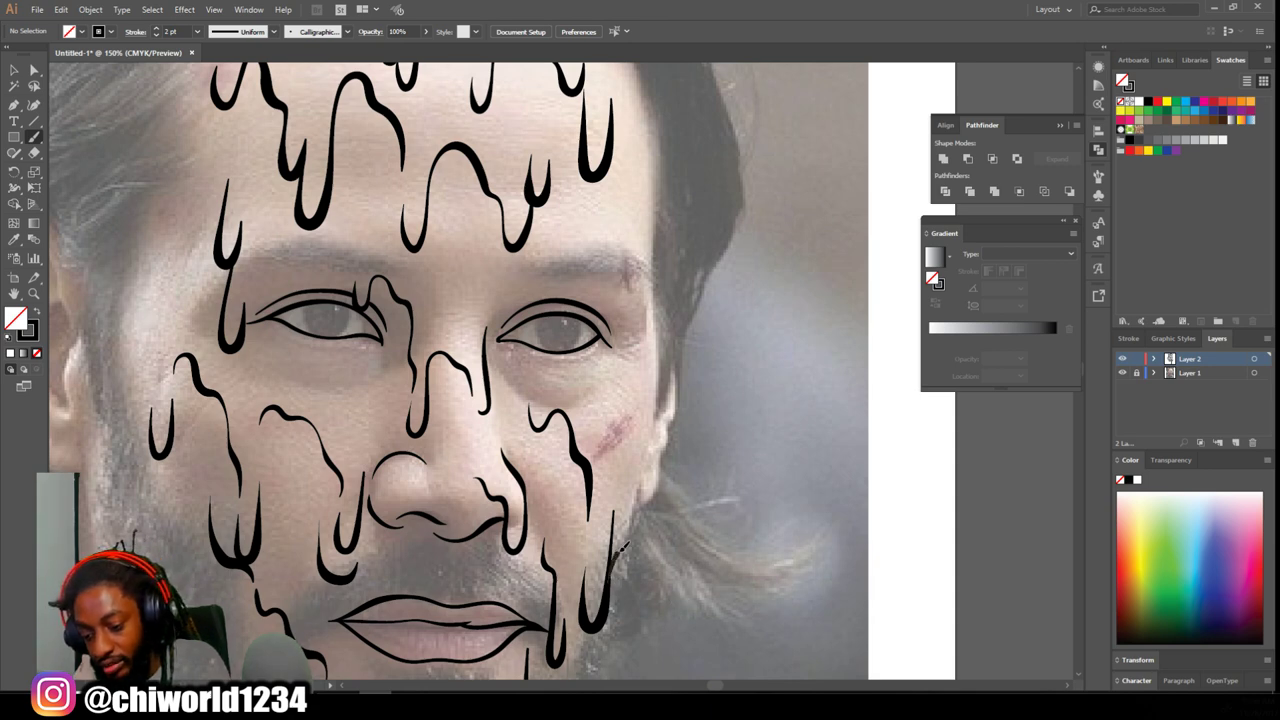
drag(652, 438, 660, 184)
drag(660, 122, 658, 126)
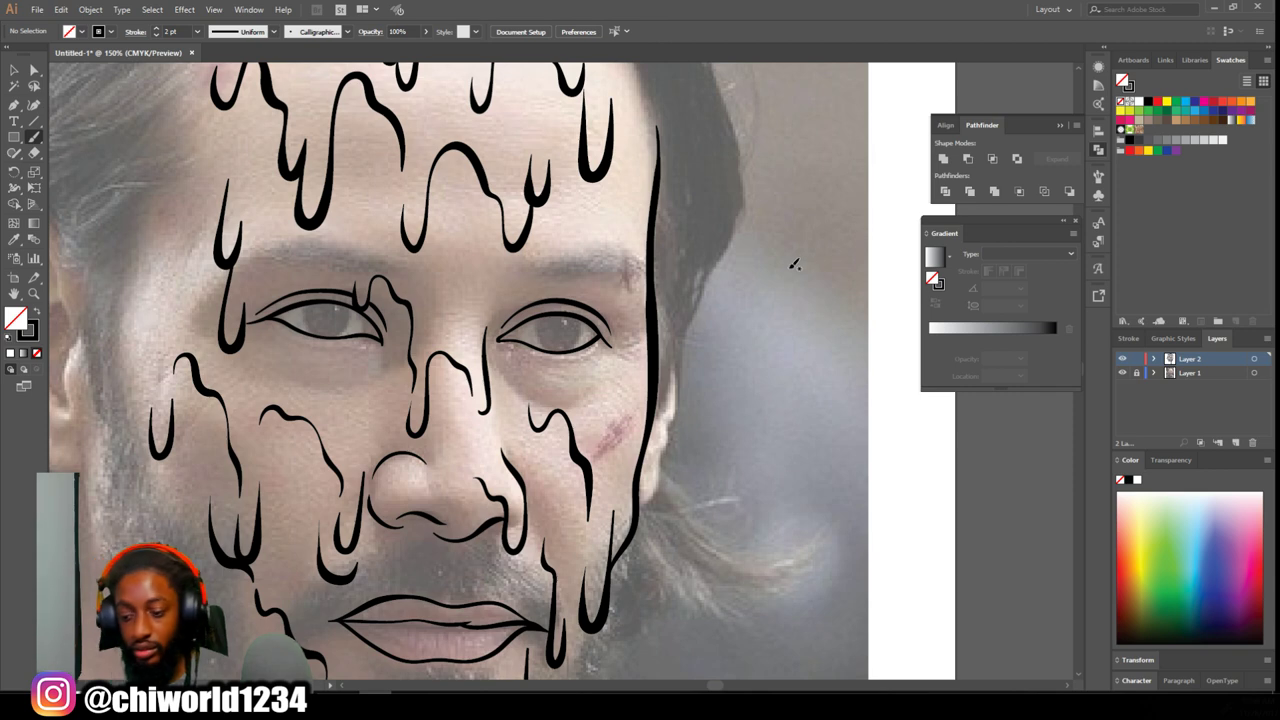
- Paint drips around the lower part of the ear in the photo, including a long one hanging below the lobe
key(ctrl+minus)
key(ctrl+minus)
key(ctrl+minus)
scroll(770, 327, left, 3)
key(ctrl+equal)
key(ctrl+equal)
key(ctrl+equal)
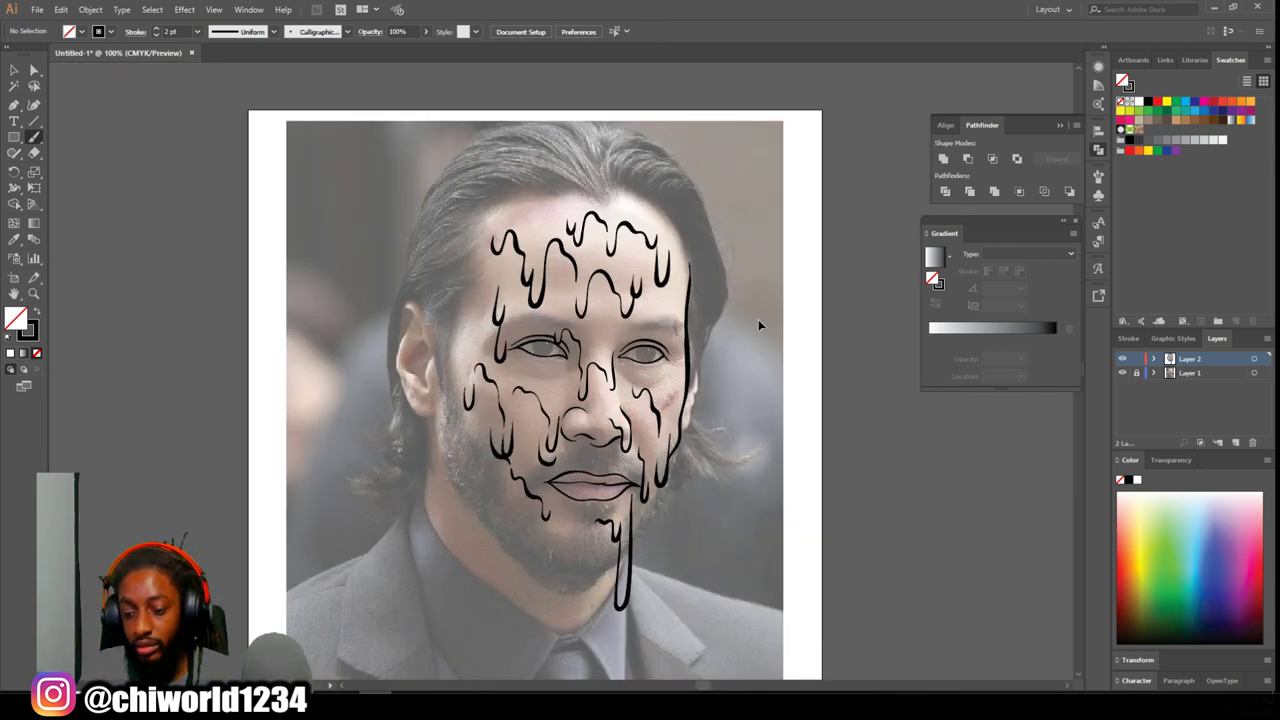
scroll(750, 320, left, 5)
mouse_move(474, 461)
mouse_down()
mouse_move(456, 500)
mouse_move(452, 590)
mouse_move(434, 615)
mouse_move(440, 460)
mouse_move(430, 487)
mouse_move(414, 372)
mouse_up()
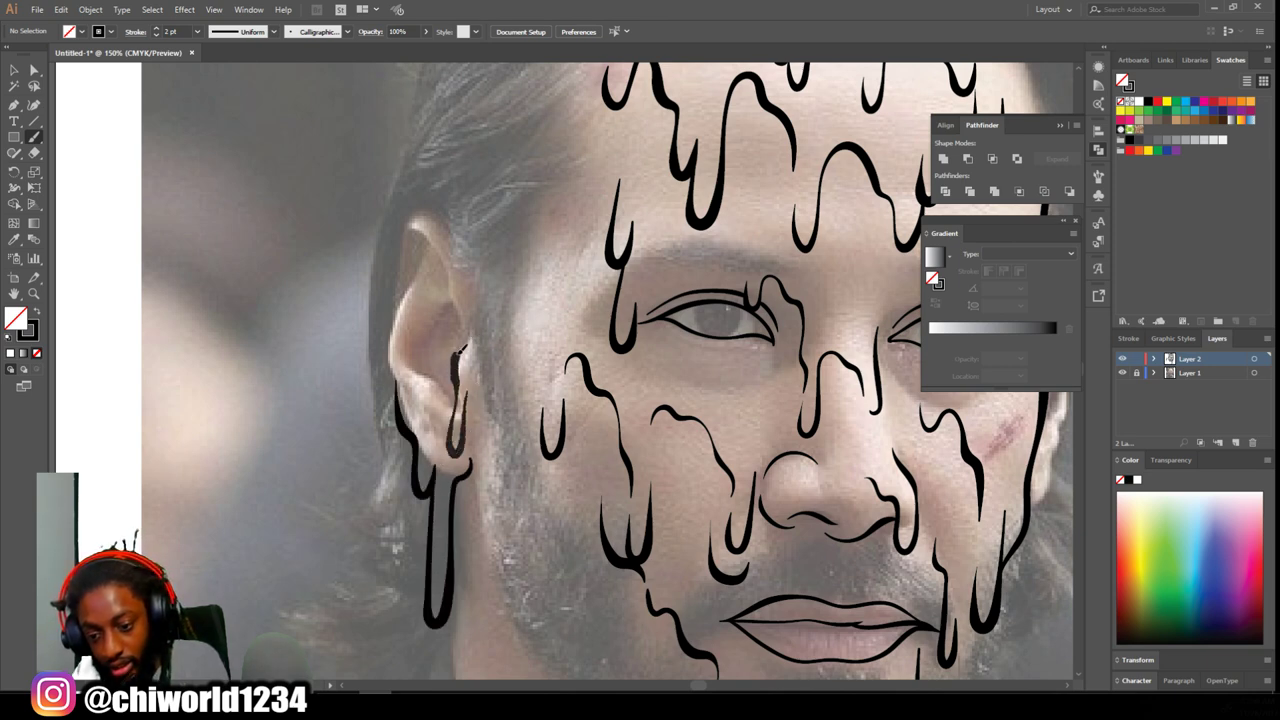
- Outline the ear in the photo with its front edge, upper rim and outer edge, and add the inner fold lines
drag(462, 350, 464, 338)
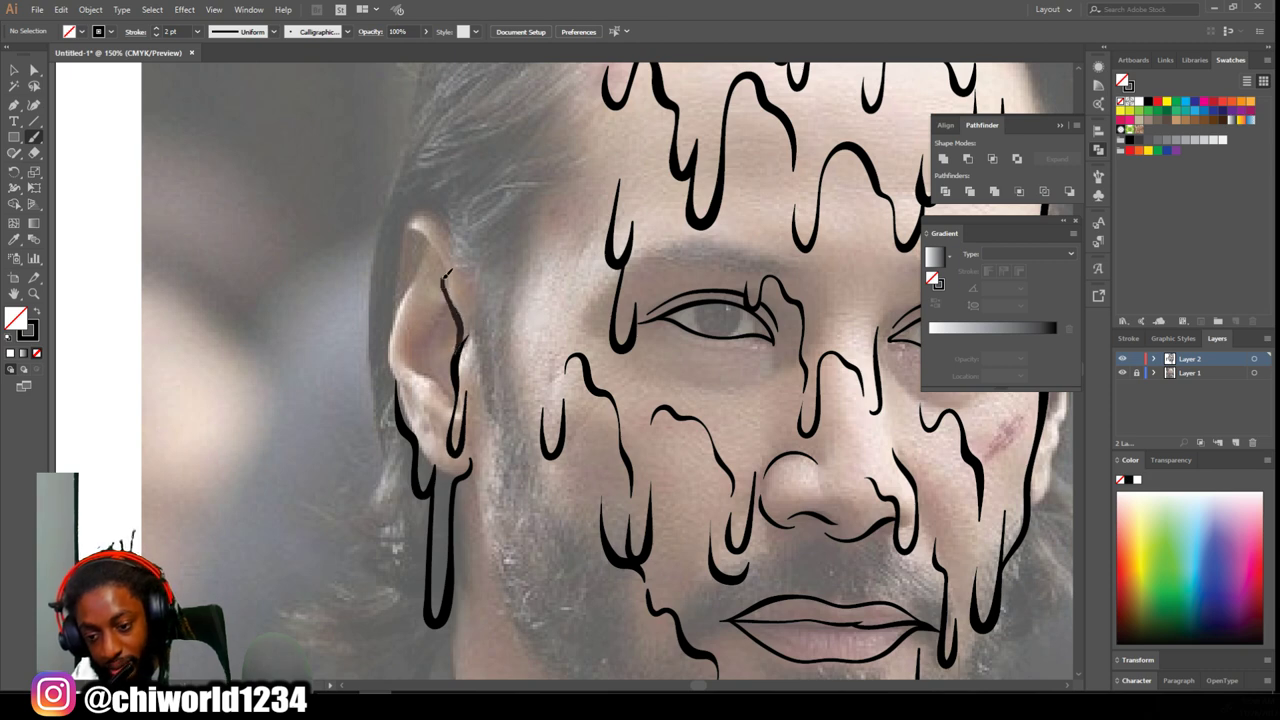
drag(407, 244, 404, 240)
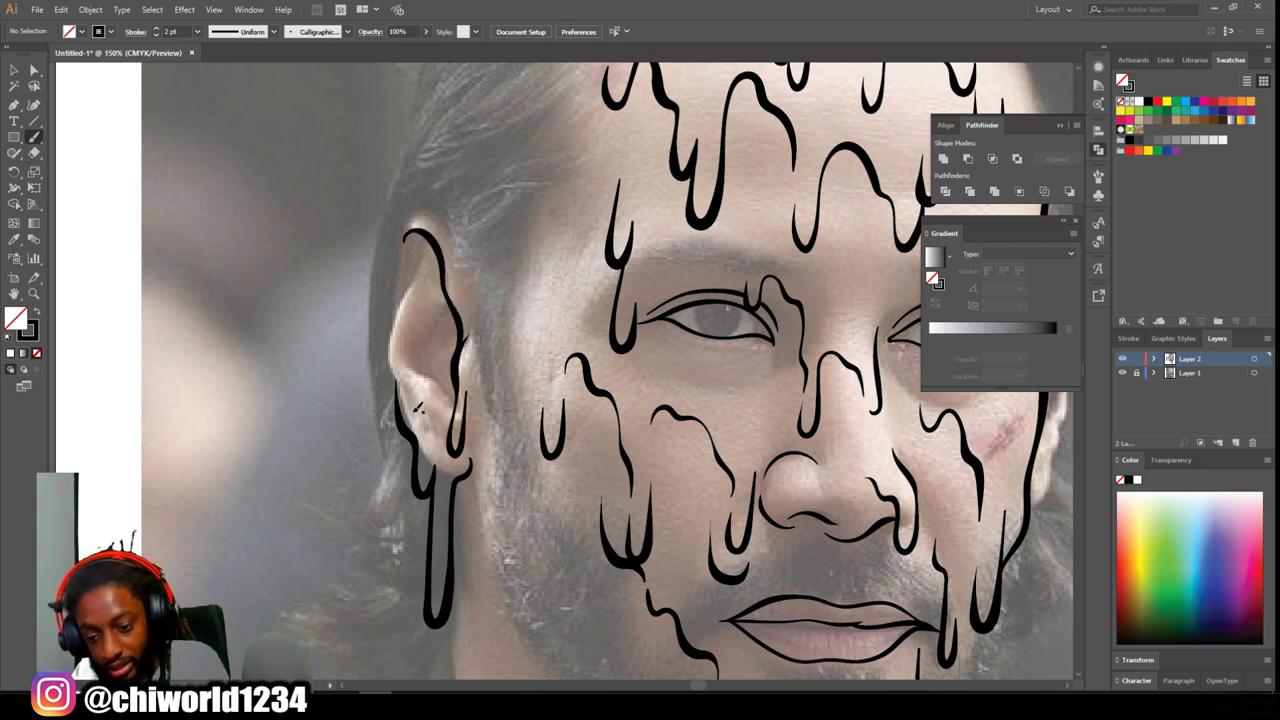
drag(393, 312, 424, 238)
drag(446, 303, 416, 355)
drag(409, 357, 449, 405)
drag(426, 290, 440, 257)
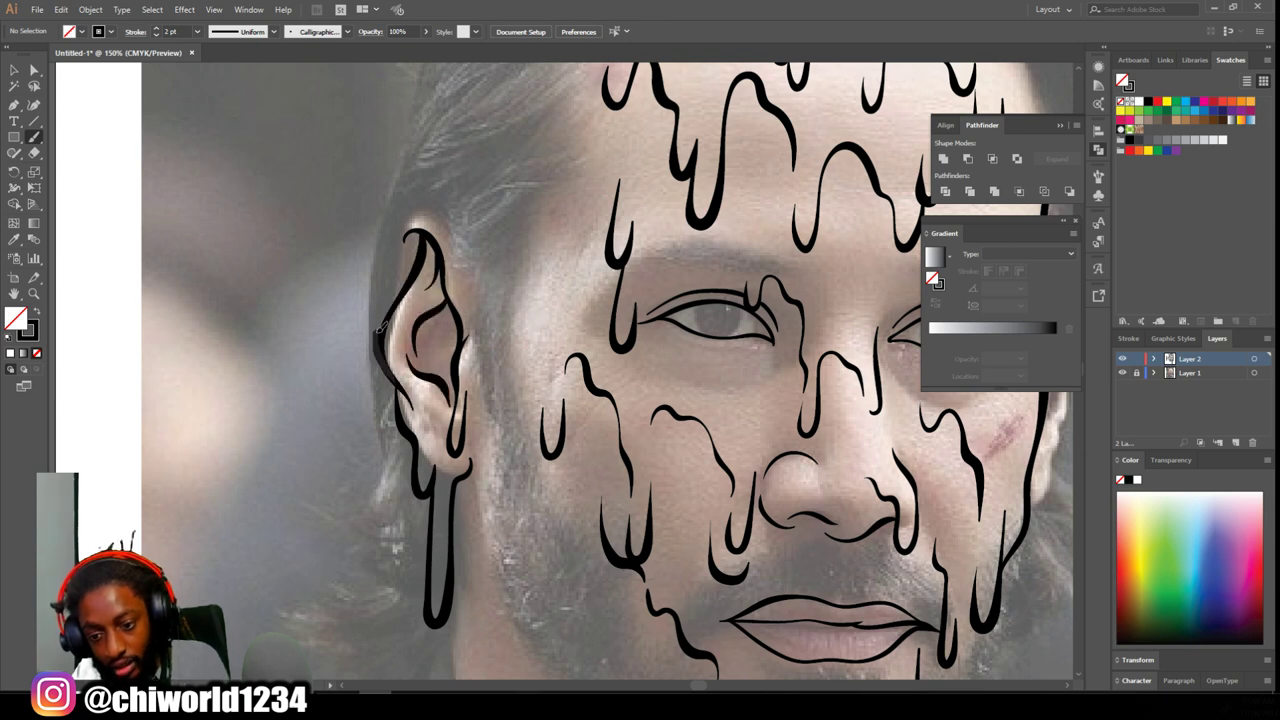
- Hide the photo layer to check the drawing with the ear, and show the photo again
scroll(480, 370, down, 4)
click(1121, 372)
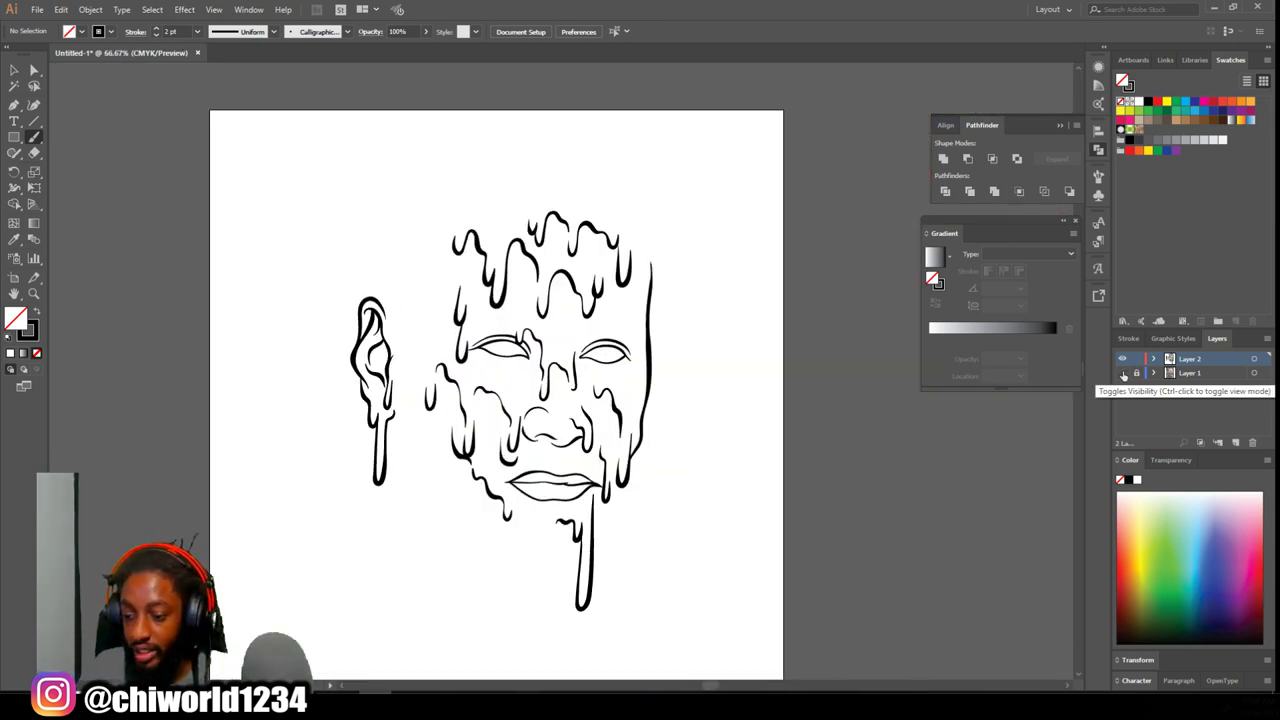
click(1121, 372)
- Set the brush stroke to 1 pt and paint layered melting drips beneath the left eye in the photo
scroll(756, 459, up, 6)
scroll(756, 459, up, 1)
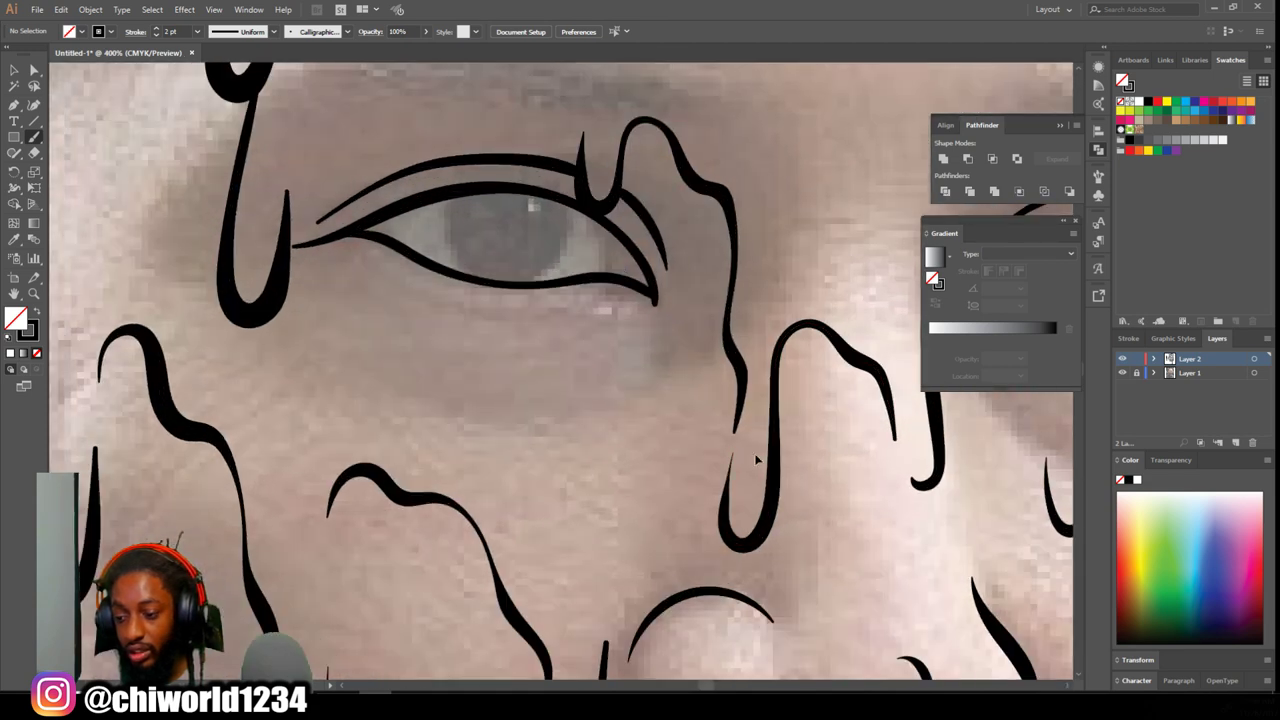
click(201, 32)
click(207, 82)
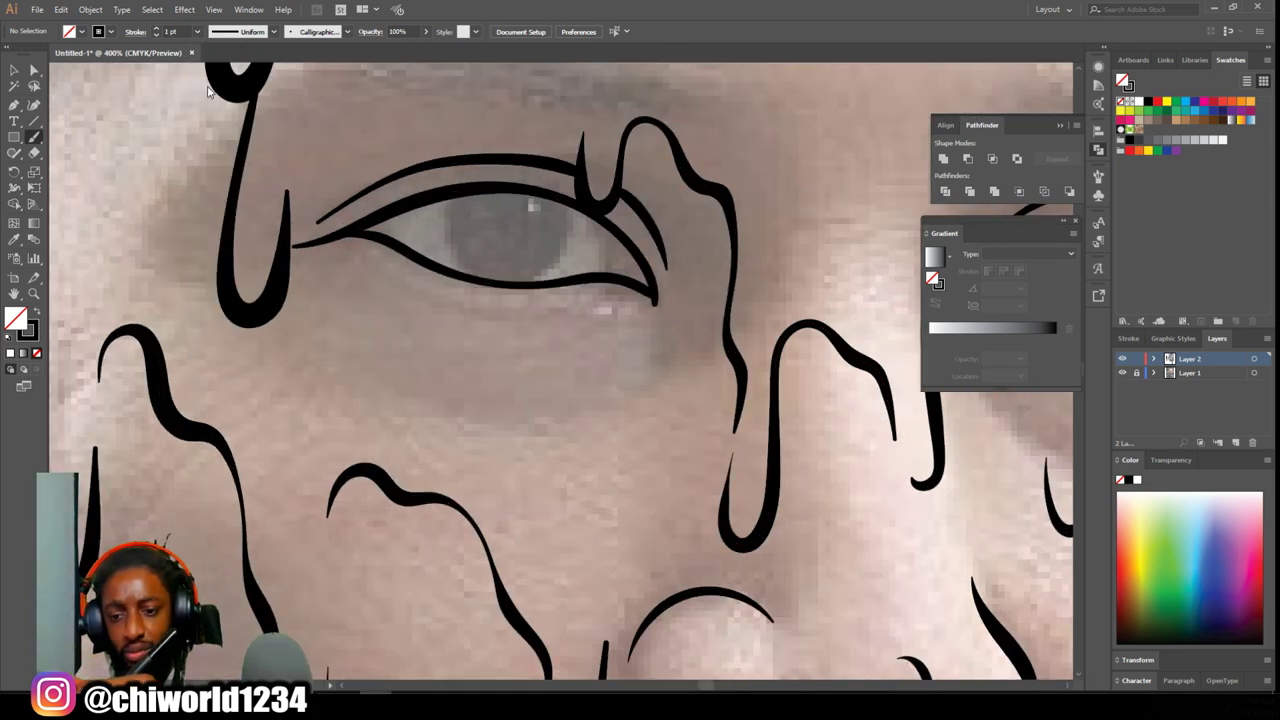
mouse_move(652, 316)
mouse_down()
mouse_move(640, 453)
mouse_move(621, 477)
mouse_move(603, 398)
mouse_move(580, 377)
mouse_move(563, 409)
mouse_move(562, 519)
mouse_move(536, 576)
mouse_move(526, 475)
mouse_move(498, 496)
mouse_move(420, 437)
mouse_move(398, 357)
mouse_move(363, 326)
mouse_move(300, 308)
mouse_move(297, 246)
mouse_up()
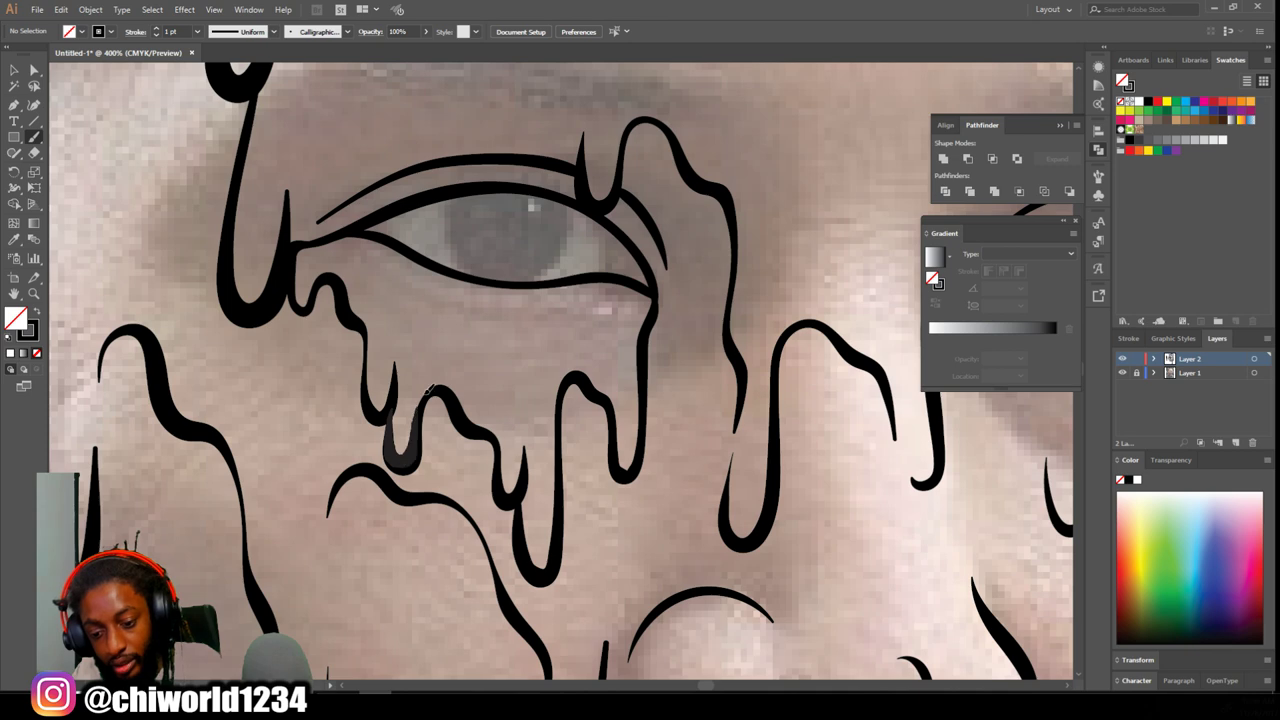
mouse_move(415, 428)
mouse_down()
mouse_move(458, 373)
mouse_move(505, 392)
mouse_up()
drag(652, 305, 528, 408)
mouse_move(580, 293)
mouse_down()
mouse_move(476, 350)
mouse_move(395, 368)
mouse_move(375, 262)
mouse_up()
drag(375, 262, 298, 246)
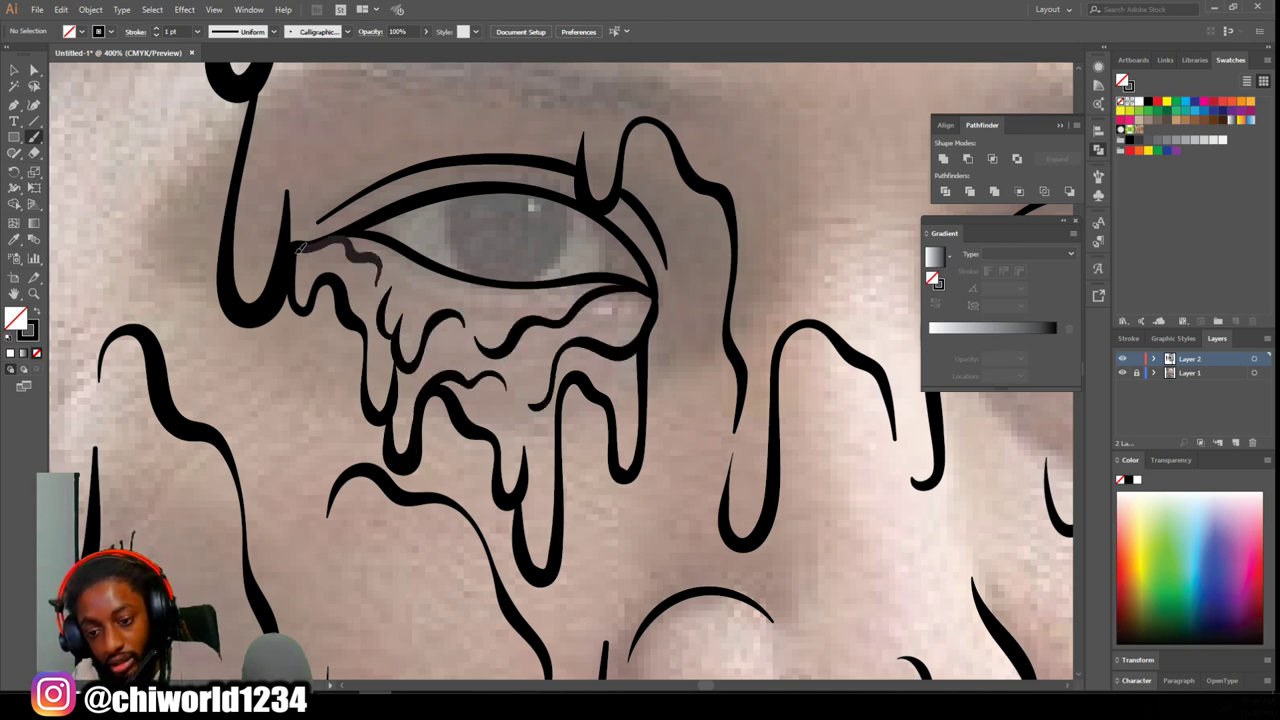
- Paint matching layered drips beneath the right eye in the photo with the 1 pt brush
scroll(298, 246, right, 5)
mouse_move(660, 276)
mouse_down()
mouse_move(706, 323)
mouse_move(676, 317)
mouse_move(664, 460)
mouse_move(584, 390)
mouse_move(512, 428)
mouse_move(456, 413)
mouse_move(420, 458)
mouse_move(428, 426)
mouse_up()
mouse_move(418, 438)
mouse_down()
mouse_move(398, 298)
mouse_move(422, 266)
mouse_up()
mouse_move(681, 360)
mouse_down()
mouse_move(624, 358)
mouse_move(548, 403)
mouse_up()
drag(543, 417, 497, 378)
mouse_move(476, 377)
mouse_down()
mouse_move(456, 337)
mouse_move(405, 306)
mouse_move(468, 311)
mouse_move(406, 295)
mouse_move(437, 291)
mouse_move(478, 327)
mouse_move(560, 340)
mouse_move(626, 332)
mouse_move(660, 292)
mouse_up()
- Hide the photo layer to check the drips under both eyes, and show the photo again
key(ctrl+minus)
key(ctrl+minus)
key(ctrl+minus)
key(ctrl+minus)
key(ctrl+minus)
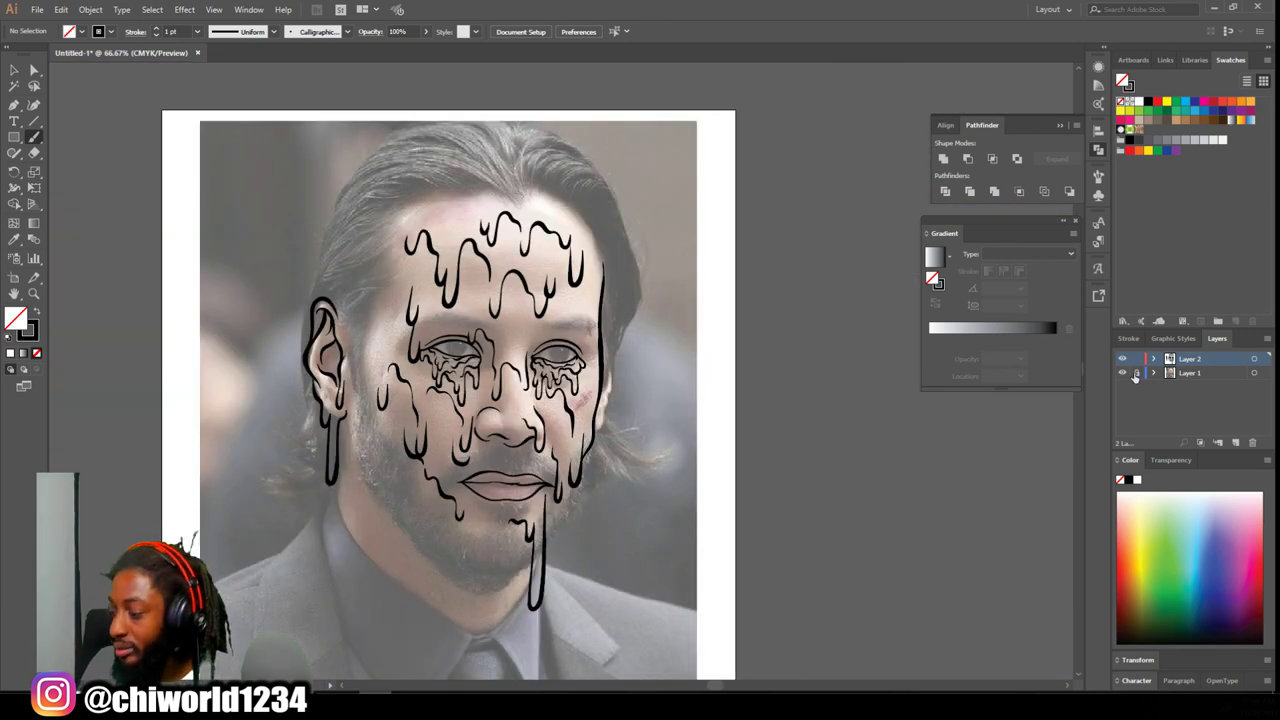
click(1121, 373)
key(ctrl+minus)
key(ctrl+minus)
key(ctrl+plus)
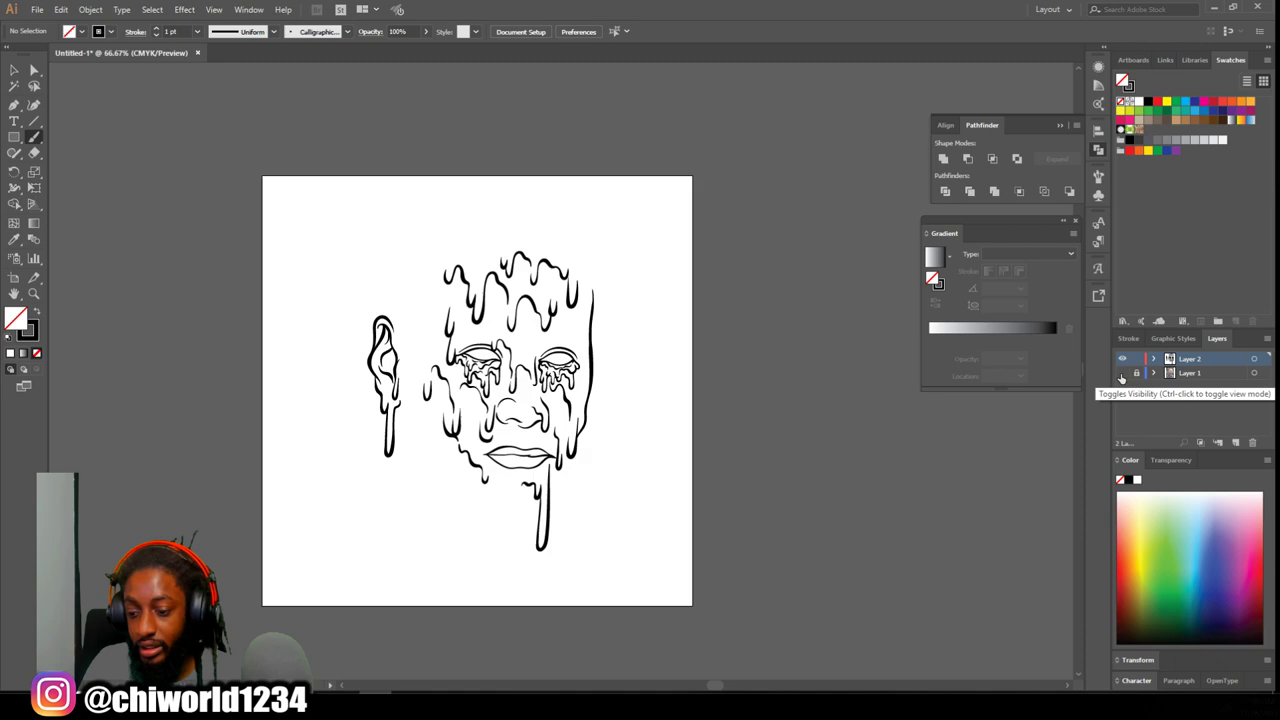
key(ctrl+plus)
click(1121, 375)
- Set up the Pencil tool to fill new strokes and close paths within 20 pixels, with a black fill and no stroke
scroll(994, 423, left, 3)
scroll(880, 445, up, 2)
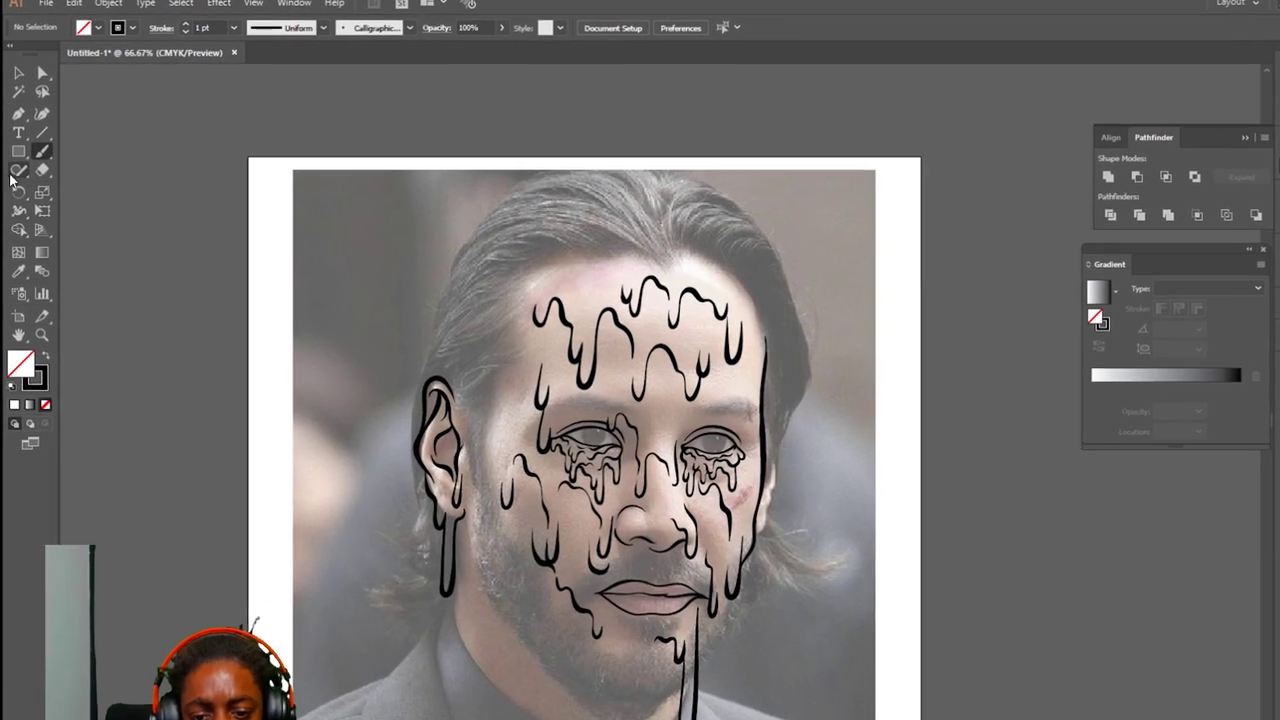
drag(14, 154, 46, 172)
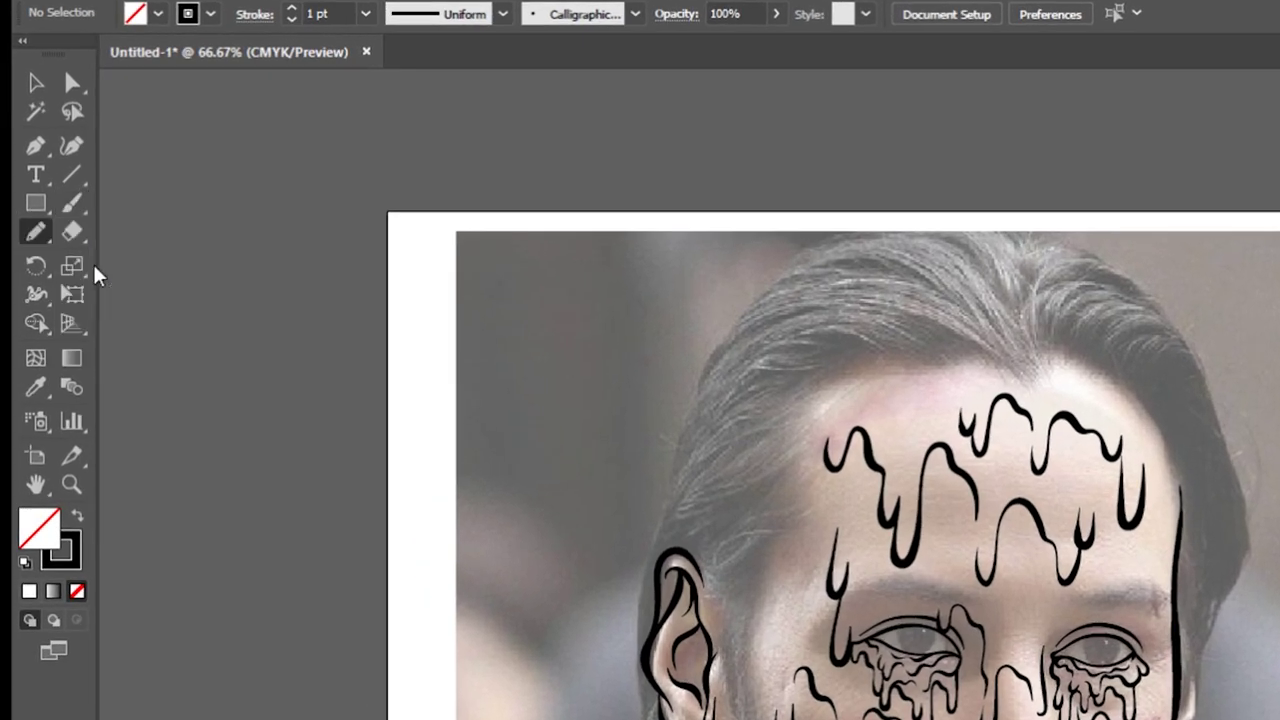
double_click(33, 236)
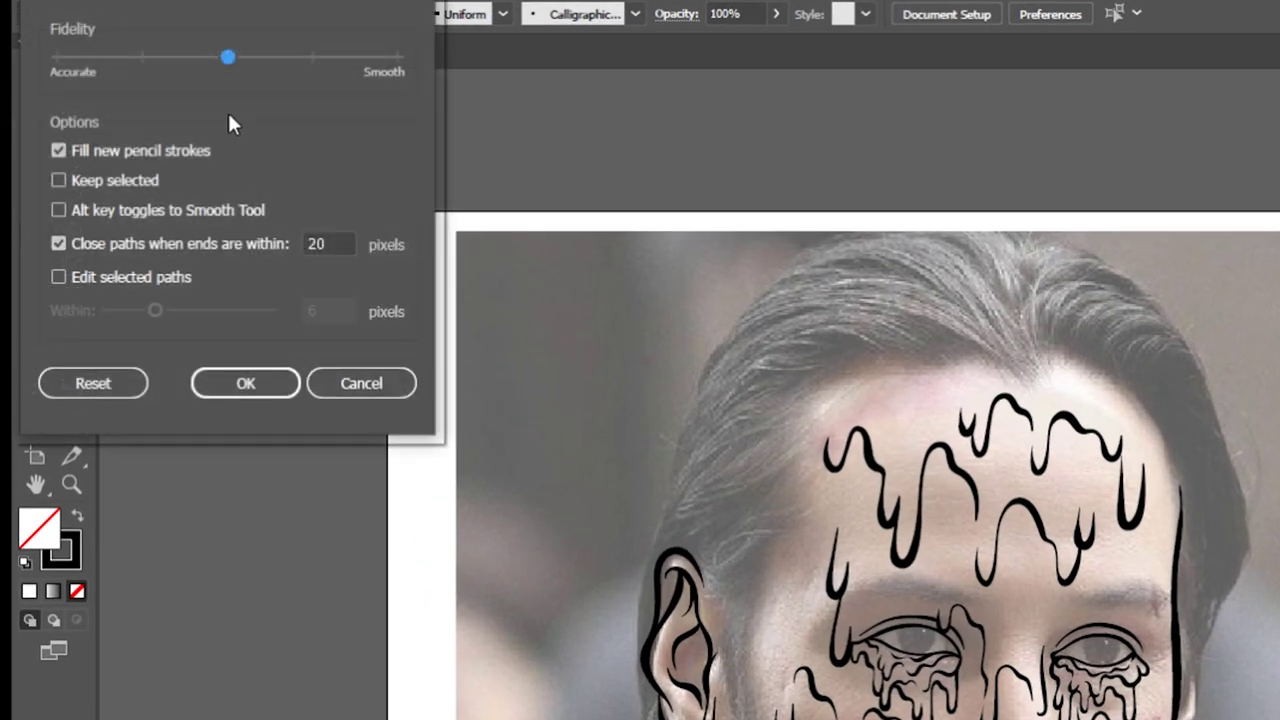
click(250, 388)
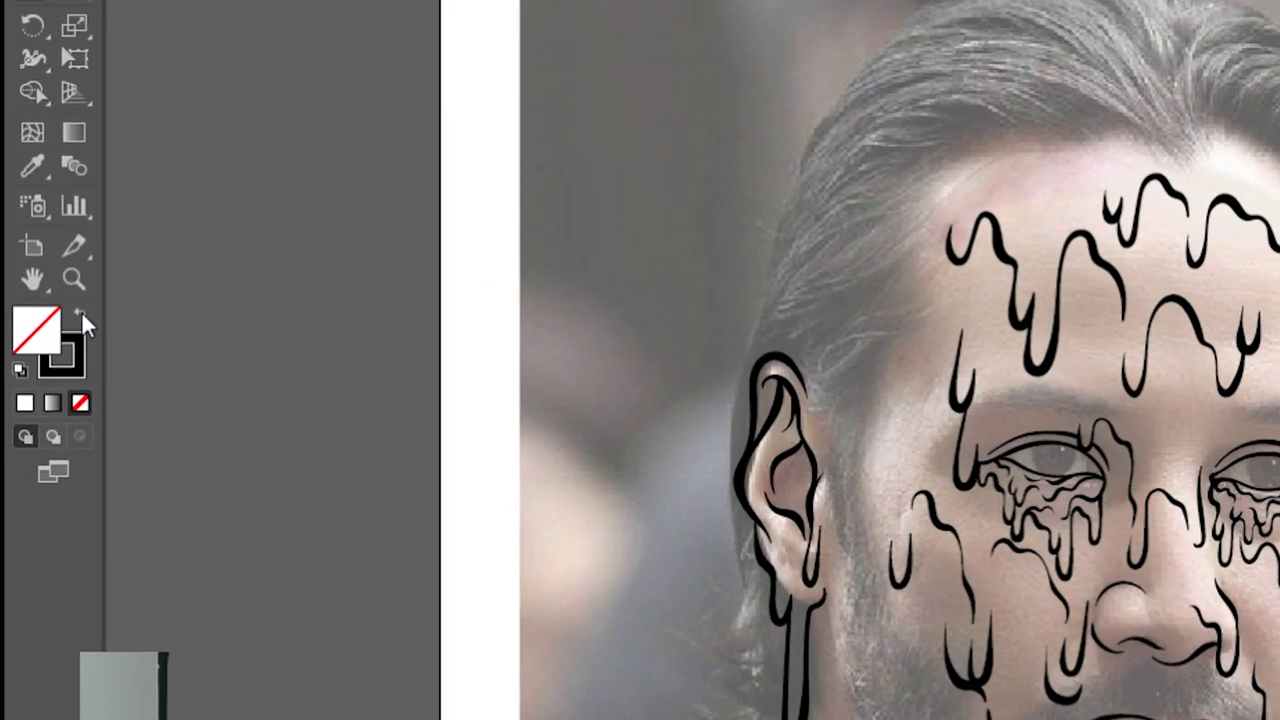
click(34, 312)
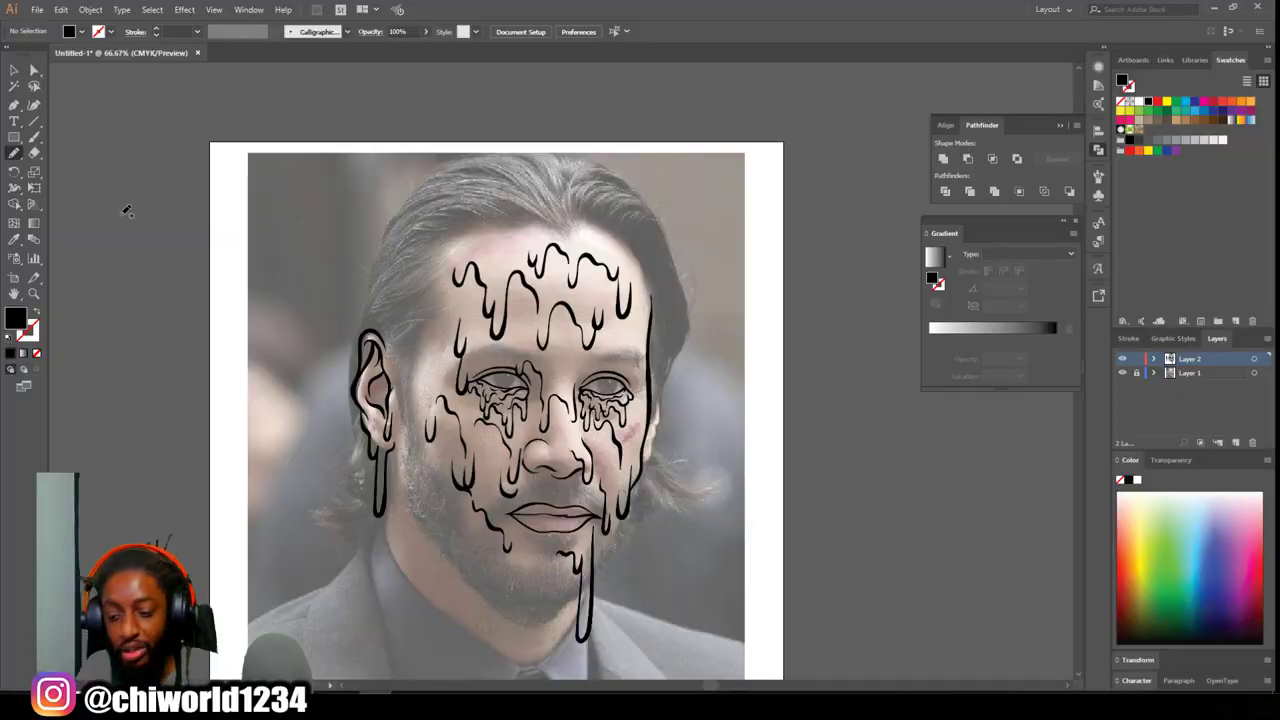
- Draw filled black hair shapes with a jagged inner edge from the left sideburn in the photo up to the temple
key(ctrl+plus)
key(ctrl+plus)
scroll(494, 362, left, 5)
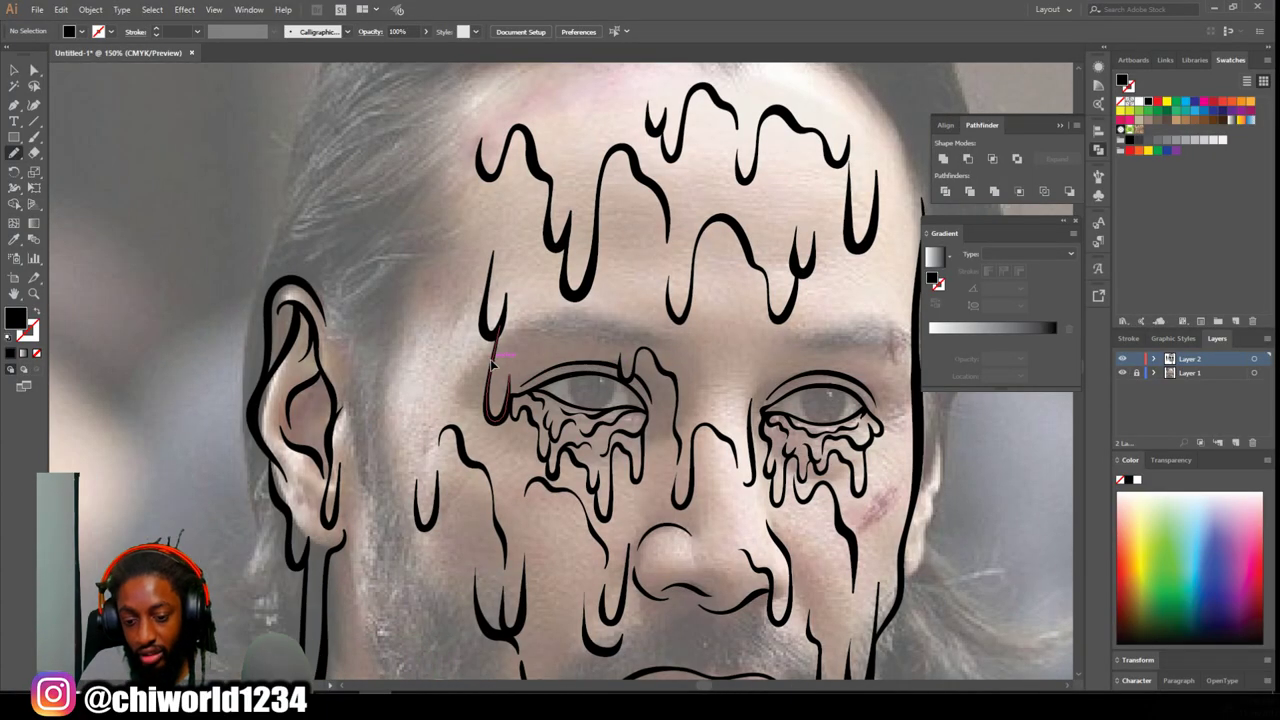
scroll(496, 358, up, 6)
mouse_move(386, 533)
mouse_down()
mouse_move(408, 480)
mouse_move(430, 441)
mouse_up()
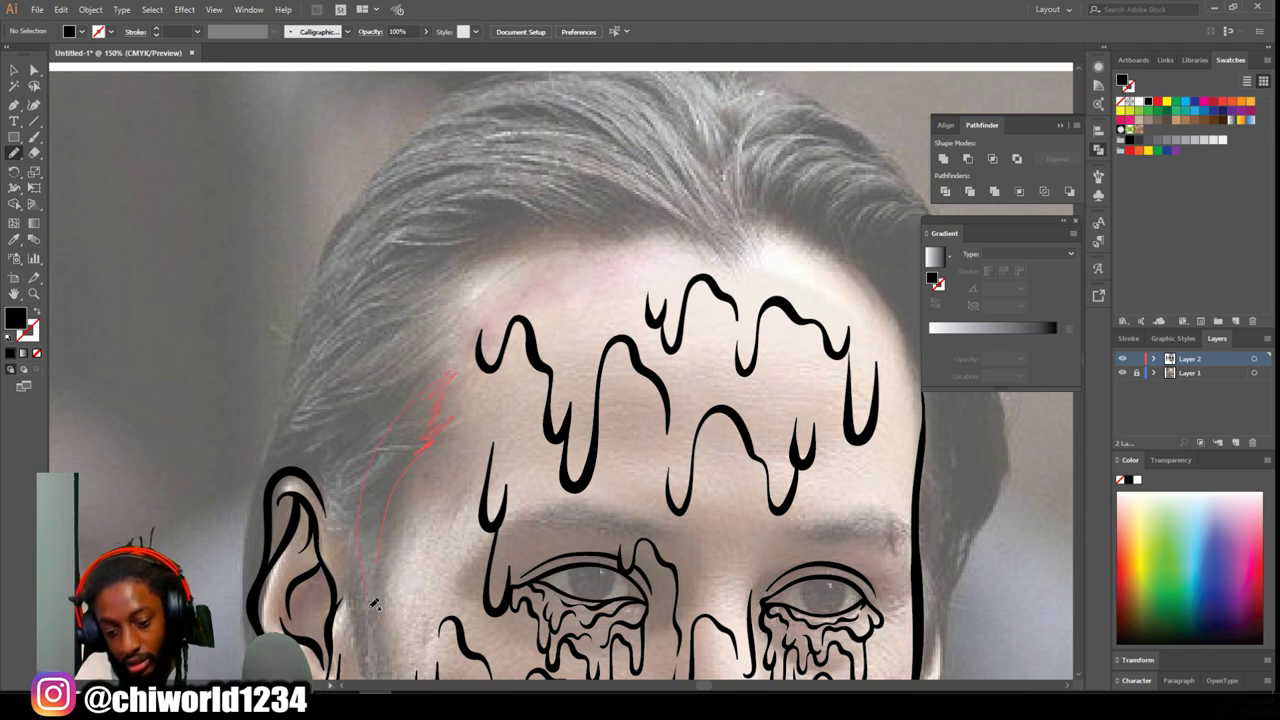
drag(373, 603, 372, 603)
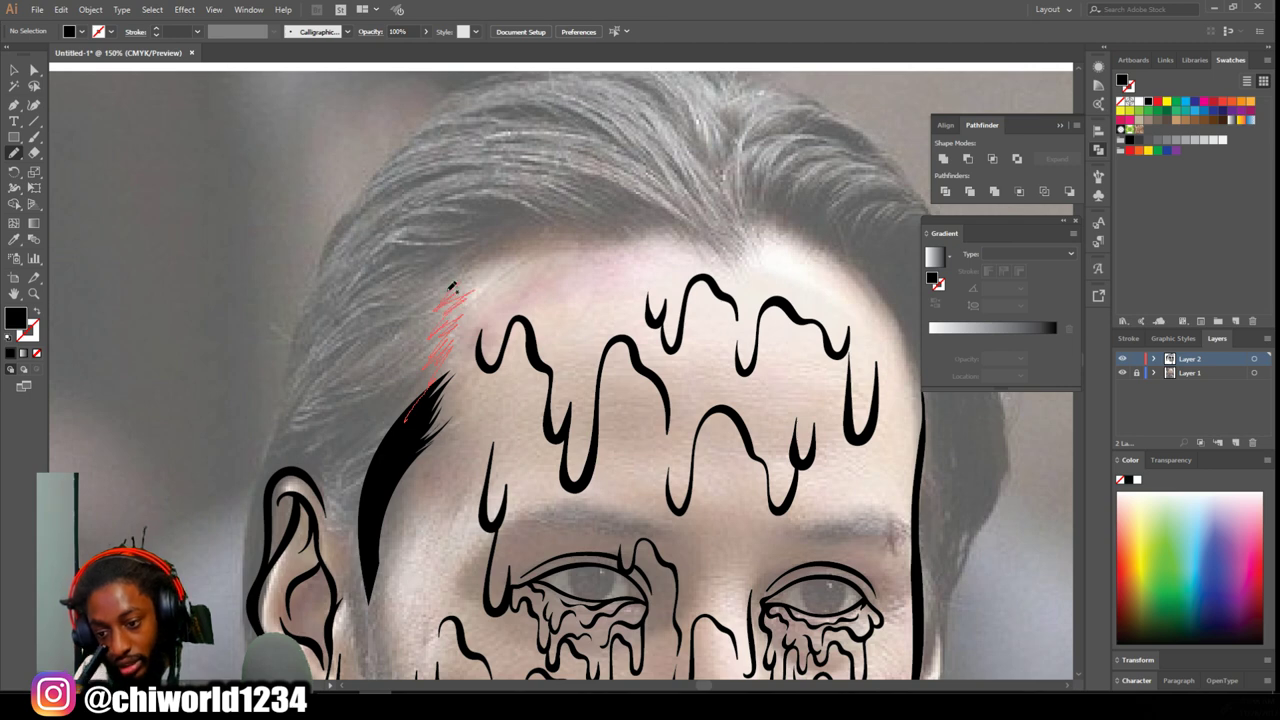
drag(362, 446, 364, 443)
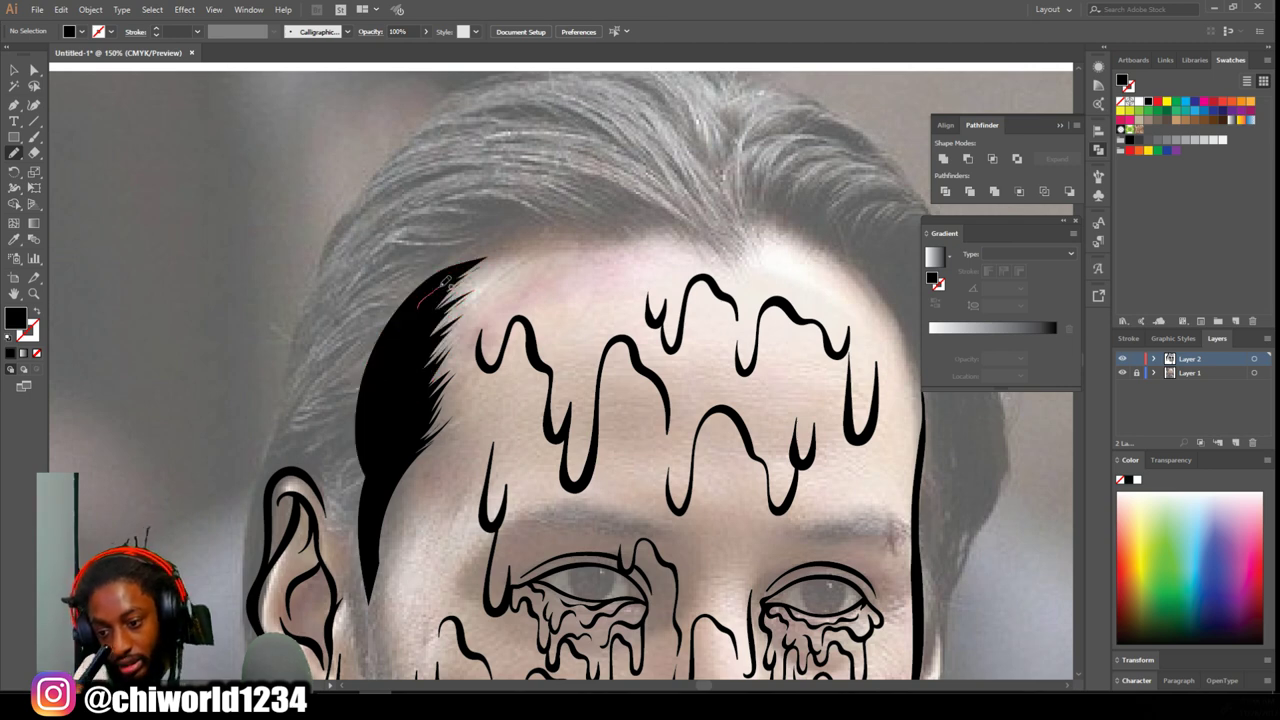
- Extend the black hair shapes with spiky edges along the left part of the front hairline in the photo
drag(512, 242, 515, 245)
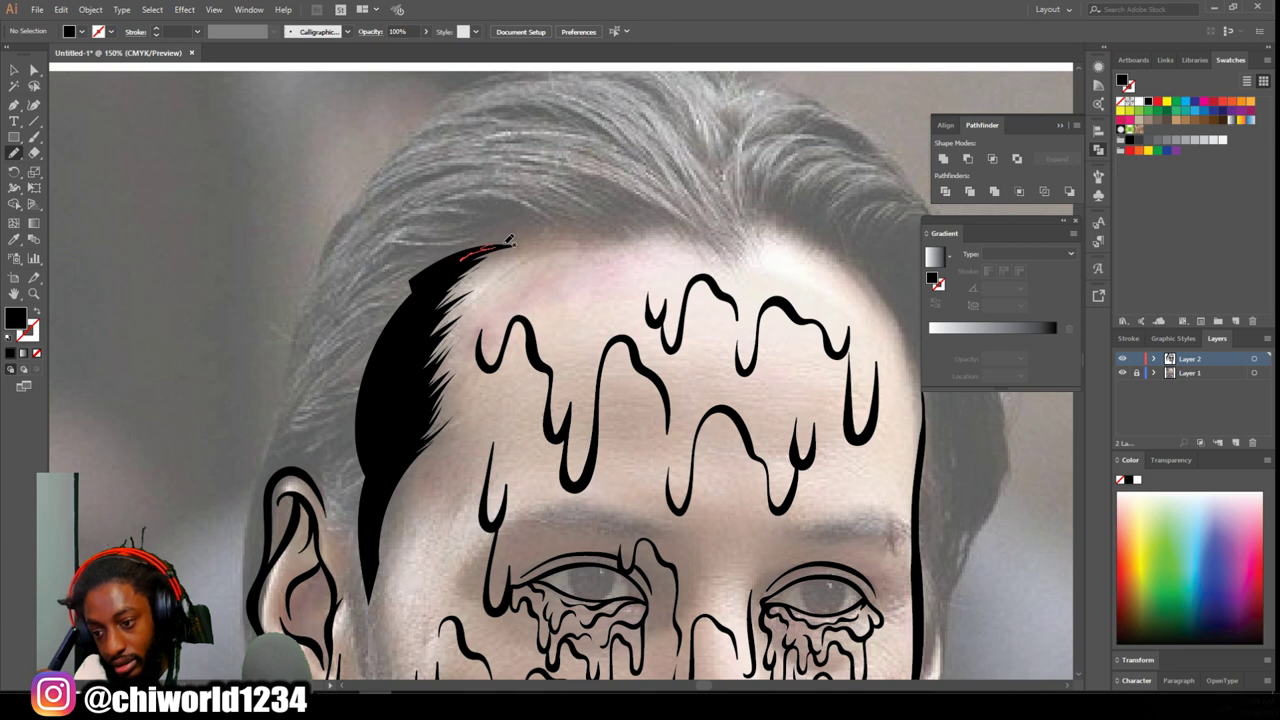
drag(565, 222, 476, 248)
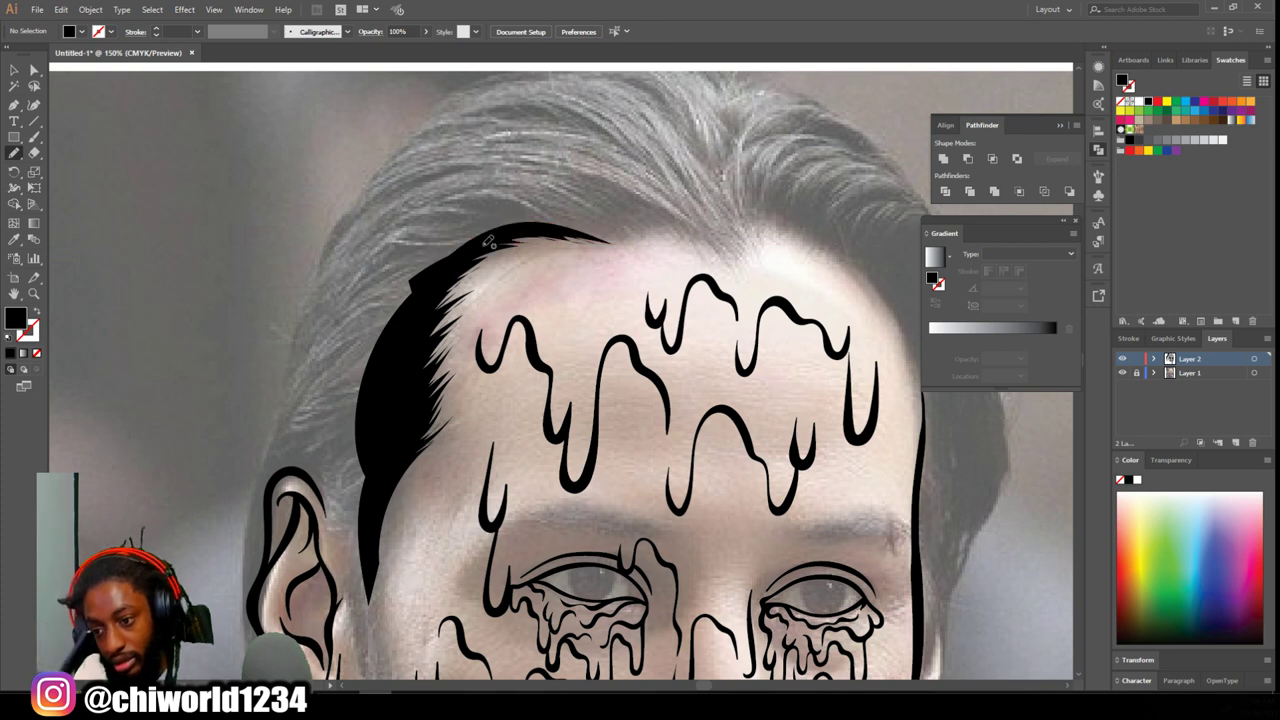
mouse_move(582, 228)
mouse_down()
mouse_move(680, 238)
mouse_move(577, 170)
mouse_move(488, 234)
mouse_up()
- Draw filled black hair with spiky edges along the right temple and across the central hairline in the photo
key(ctrl+equal)
mouse_move(631, 476)
mouse_down()
mouse_move(534, 281)
mouse_move(627, 592)
mouse_up()
drag(603, 374, 654, 409)
drag(530, 280, 590, 285)
drag(503, 235, 471, 260)
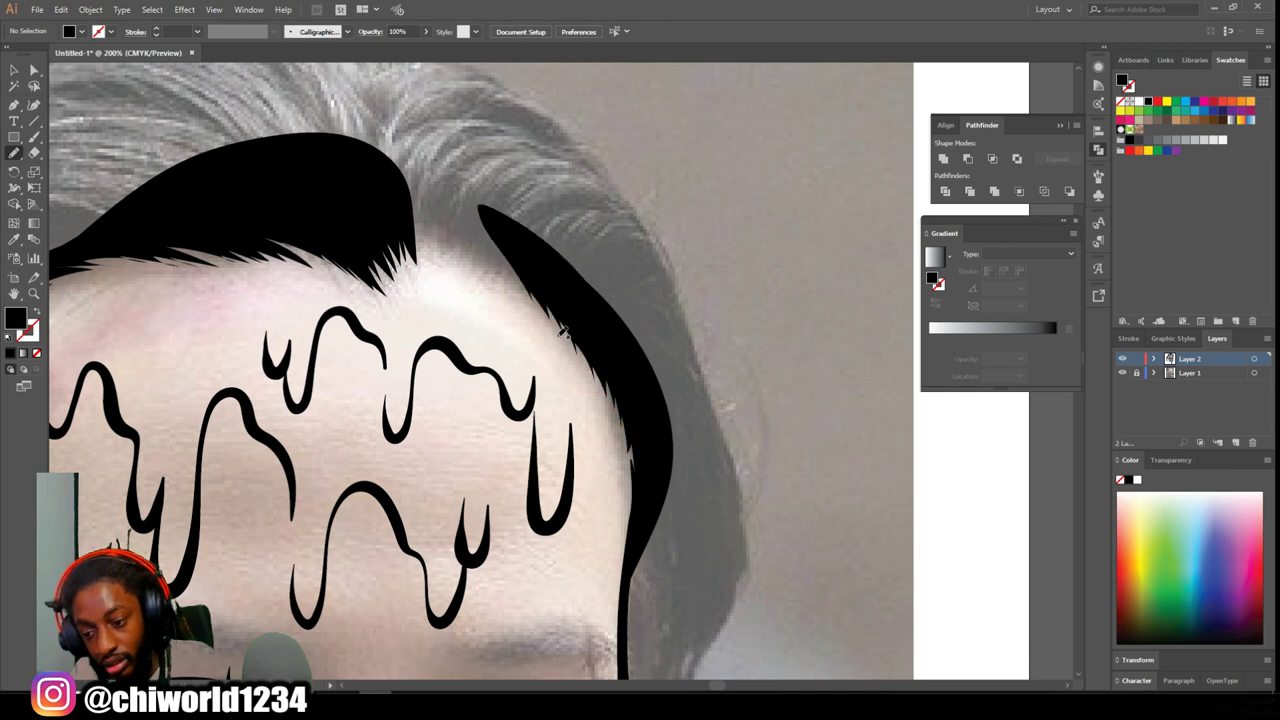
drag(412, 228, 410, 226)
- Fill in the crown of the head and the right side hair beside the face contour with solid black shapes
key(ctrl+minus)
mouse_move(178, 343)
mouse_down()
mouse_move(265, 520)
mouse_move(255, 562)
mouse_up()
scroll(255, 540, up, 2)
mouse_move(199, 387)
mouse_down()
mouse_move(293, 228)
mouse_move(641, 162)
mouse_move(297, 356)
mouse_move(201, 387)
mouse_up()
scroll(770, 460, down, 2)
scroll(612, 389, up, 4)
drag(483, 433, 473, 666)
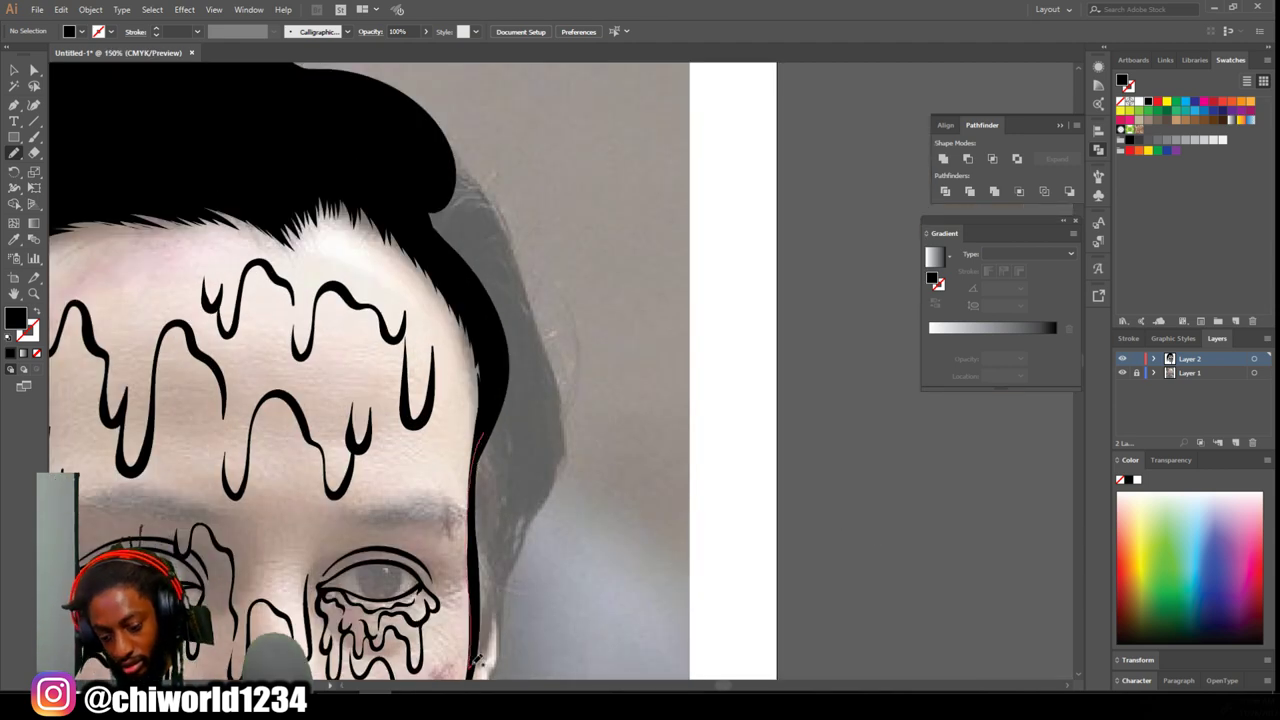
drag(489, 178, 483, 433)
- Draw a filled black moustache with jagged hair edges between the nose and the upper lip
key(ctrl+plus)
scroll(510, 400, down, 5)
mouse_move(508, 476)
mouse_down()
mouse_move(402, 487)
mouse_move(321, 538)
mouse_up()
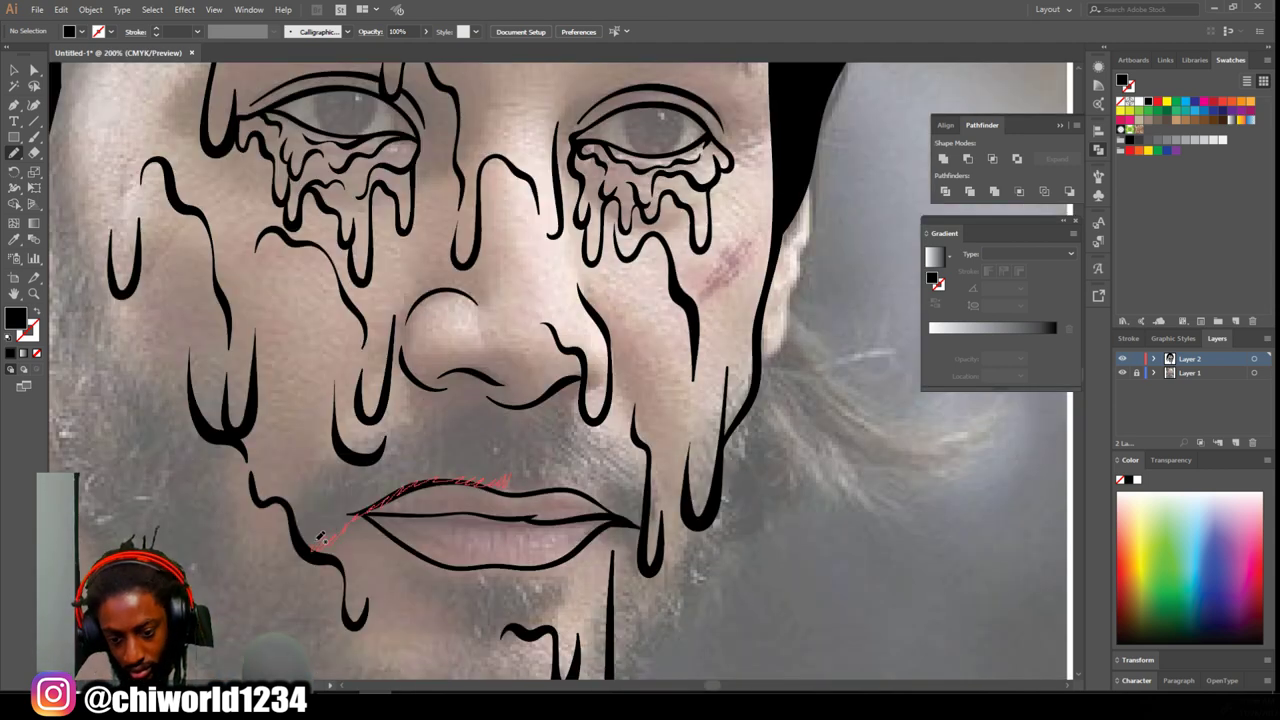
drag(508, 402, 508, 404)
drag(505, 460, 516, 480)
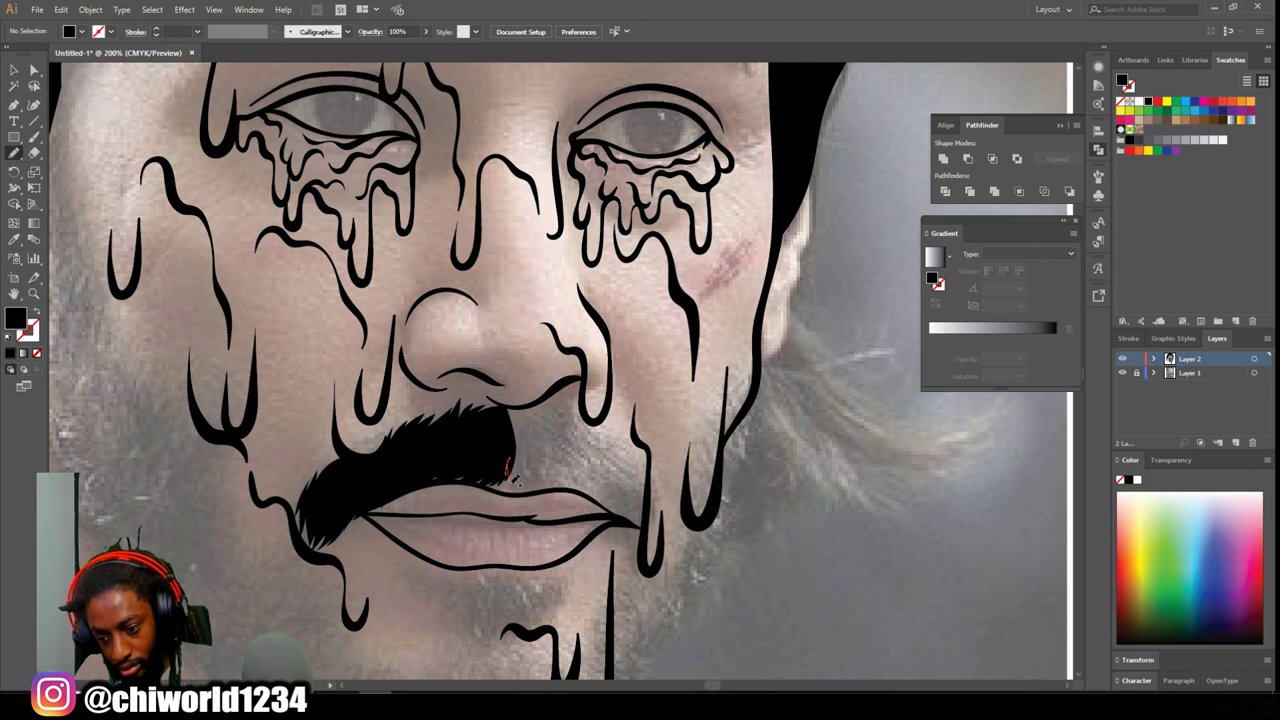
drag(566, 410, 529, 425)
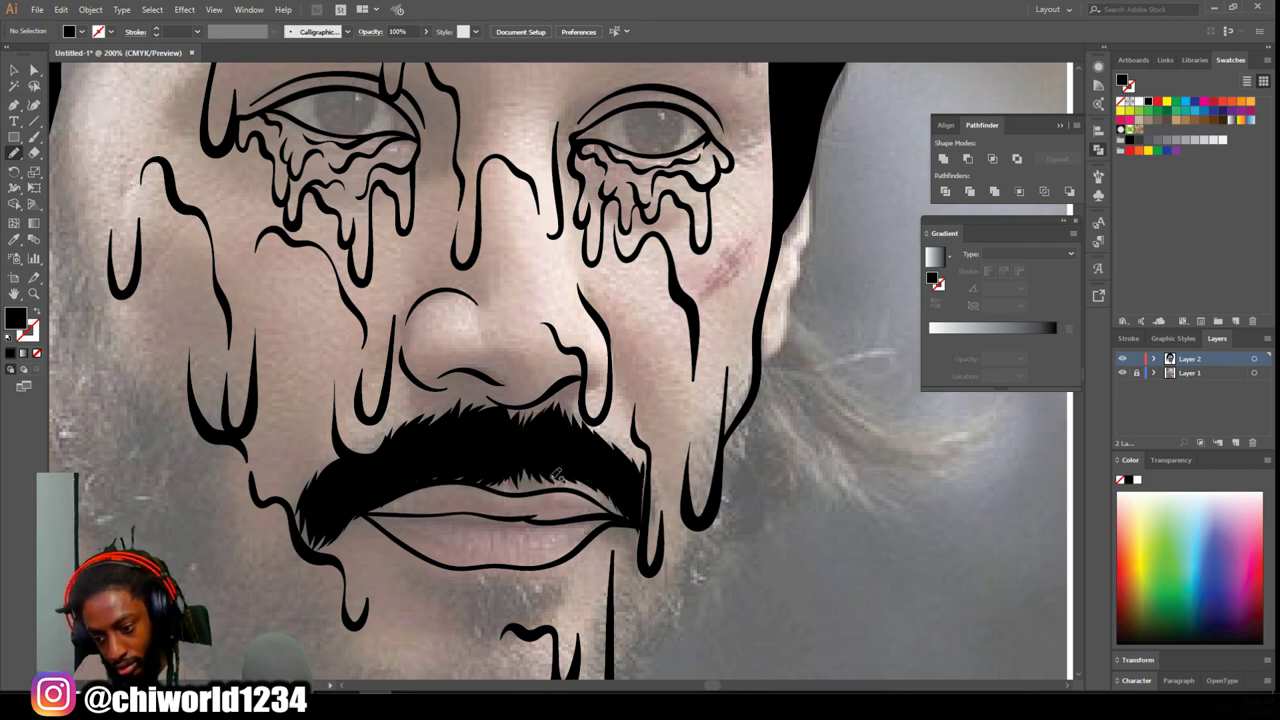
- Check the line art with the photo layer hidden, show the photo again, and draw filled black eyebrows above both eyes
key(ctrl+minus)
key(ctrl+minus)
click(1122, 373)
key(ctrl+plus)
click(1122, 373)
key(ctrl+plus)
key(ctrl+plus)
scroll(510, 370, up, 5)
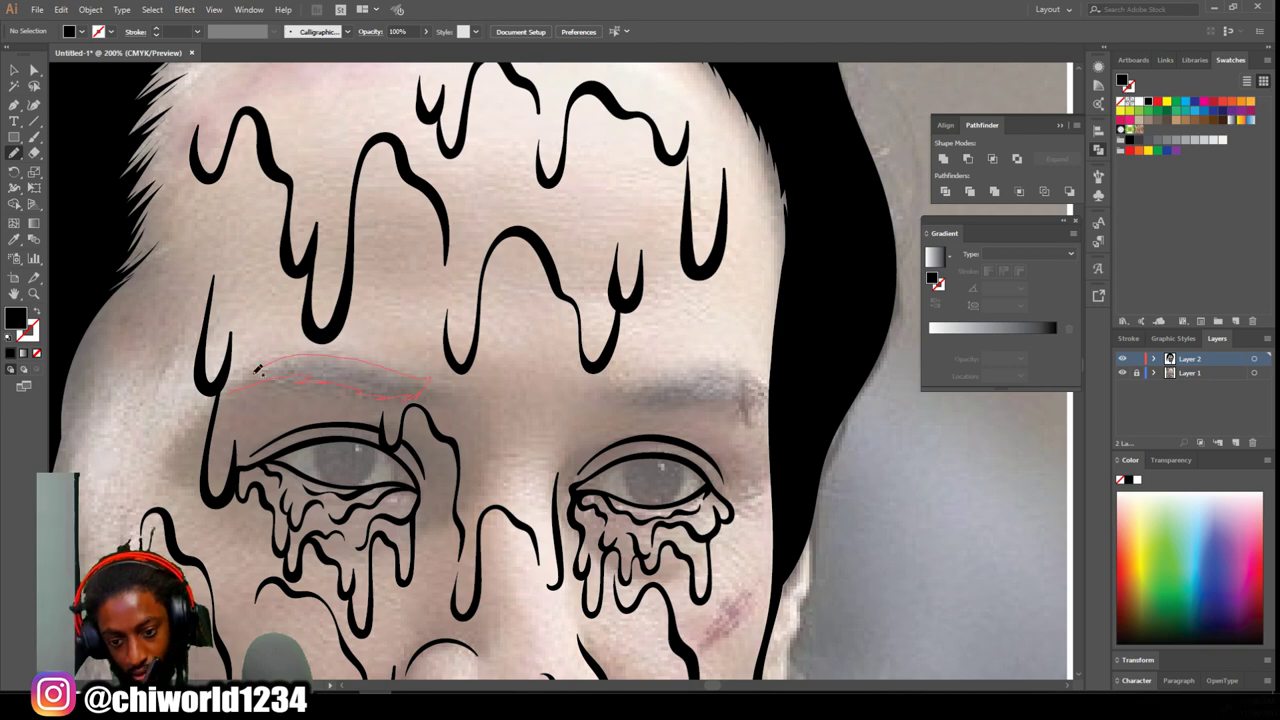
drag(257, 370, 255, 372)
drag(638, 398, 770, 420)
- Draw filled black beard shapes with jagged edges from the left sideburn in the photo down along the jaw
scroll(751, 529, down, 3)
scroll(460, 560, up, 4)
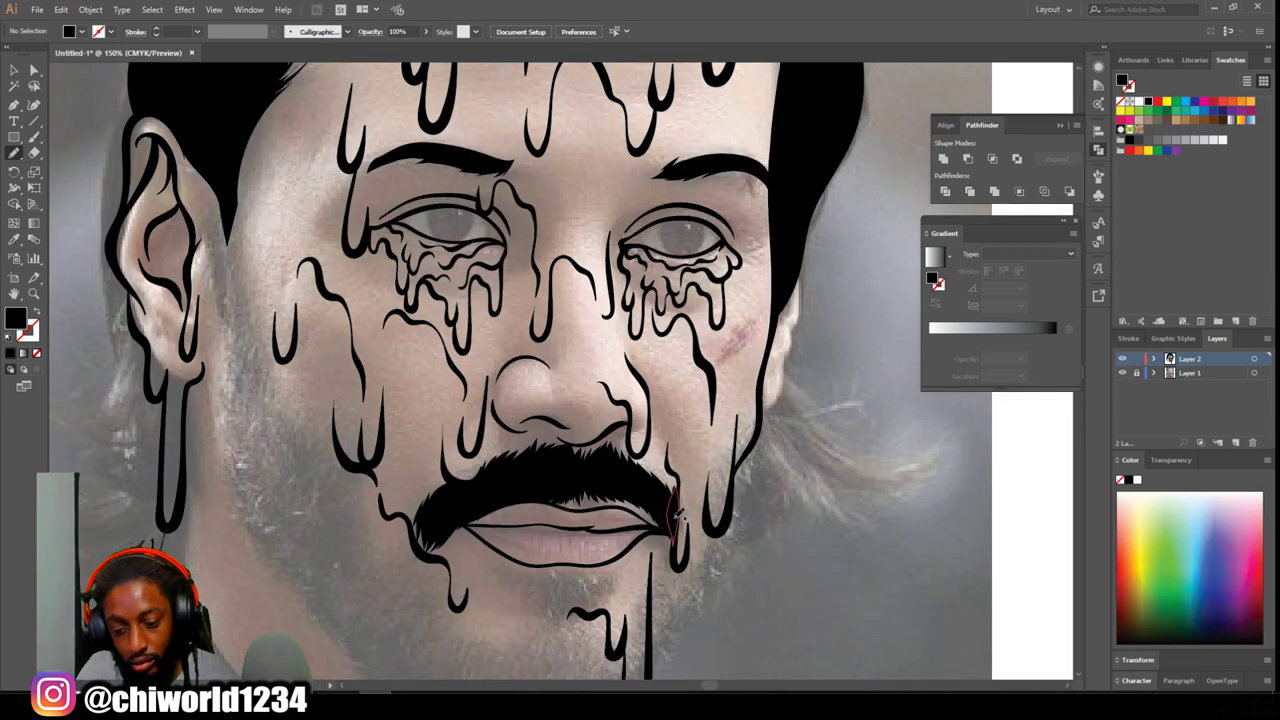
drag(262, 262, 218, 178)
drag(289, 484, 381, 576)
scroll(557, 600, down, 3)
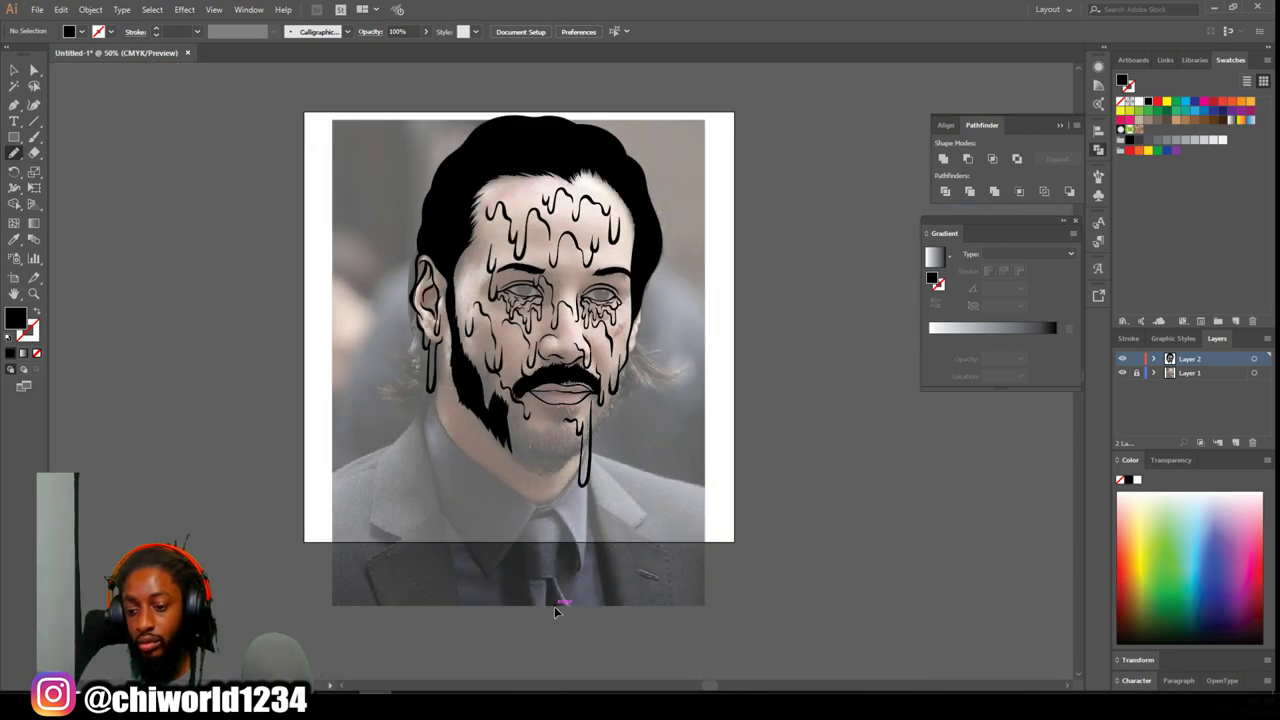
- Extend the jagged black beard across the chin to the long drip, and check it with the photo layer hidden
scroll(555, 555, up, 3)
drag(279, 461, 293, 566)
drag(484, 502, 482, 494)
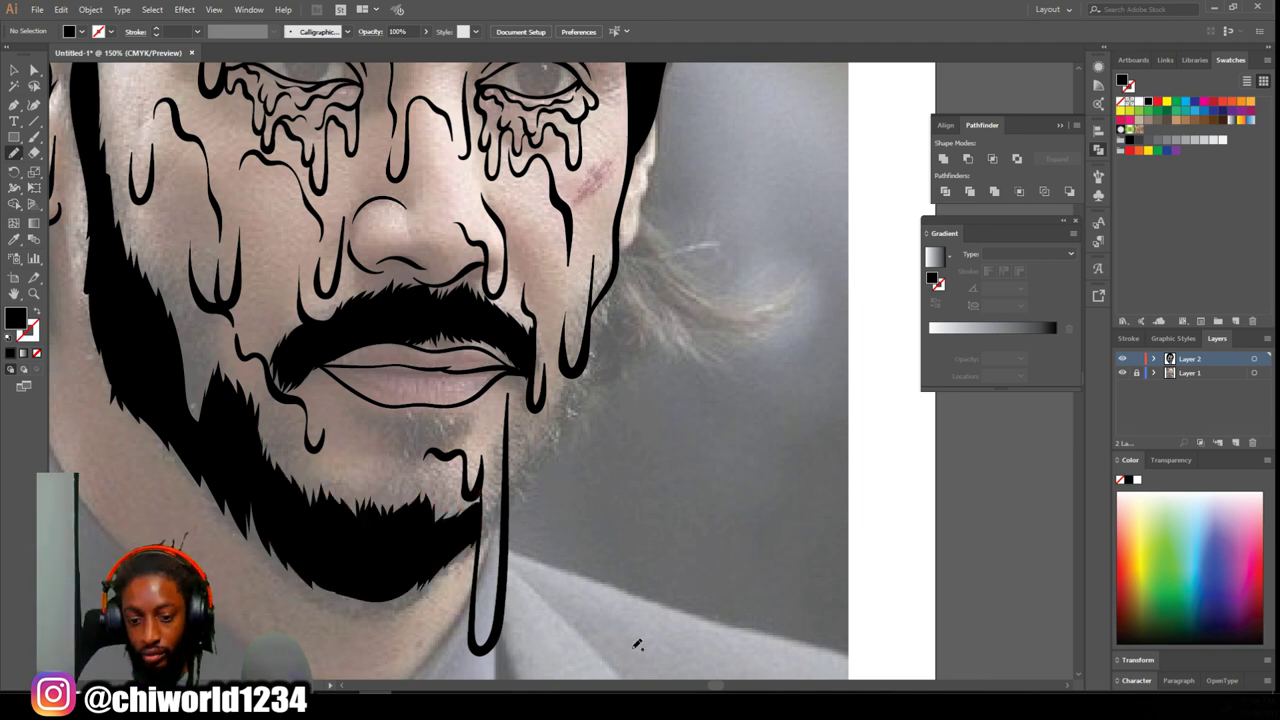
key(ctrl+minus)
key(ctrl+minus)
click(1122, 373)
click(1122, 373)
- Draw a filled black soul patch with spiky edges directly beneath the lower lip
key(ctrl+equal)
key(ctrl+equal)
key(ctrl+plus)
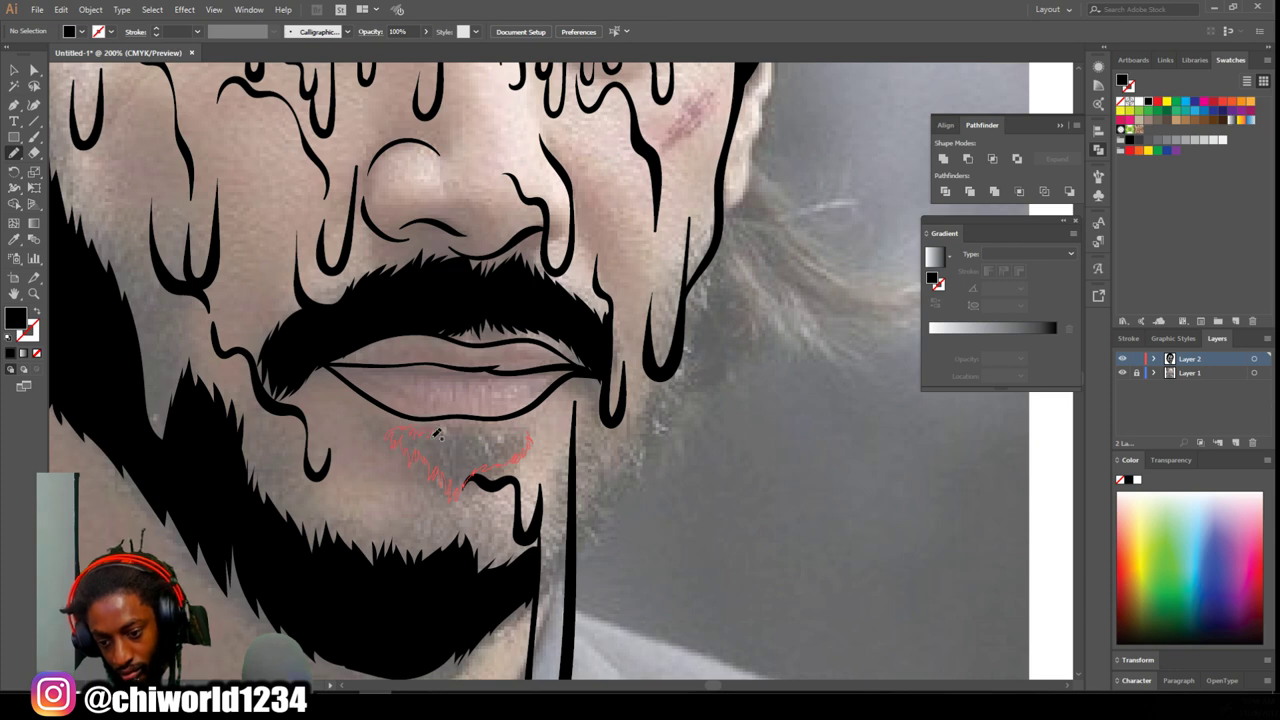
drag(533, 418, 534, 421)
- Fill the right jaw beard and the flicked-out hair below the right ear with solid black, and preview the art without the photo
key(ctrl+minus)
key(ctrl+plus)
drag(510, 398, 566, 240)
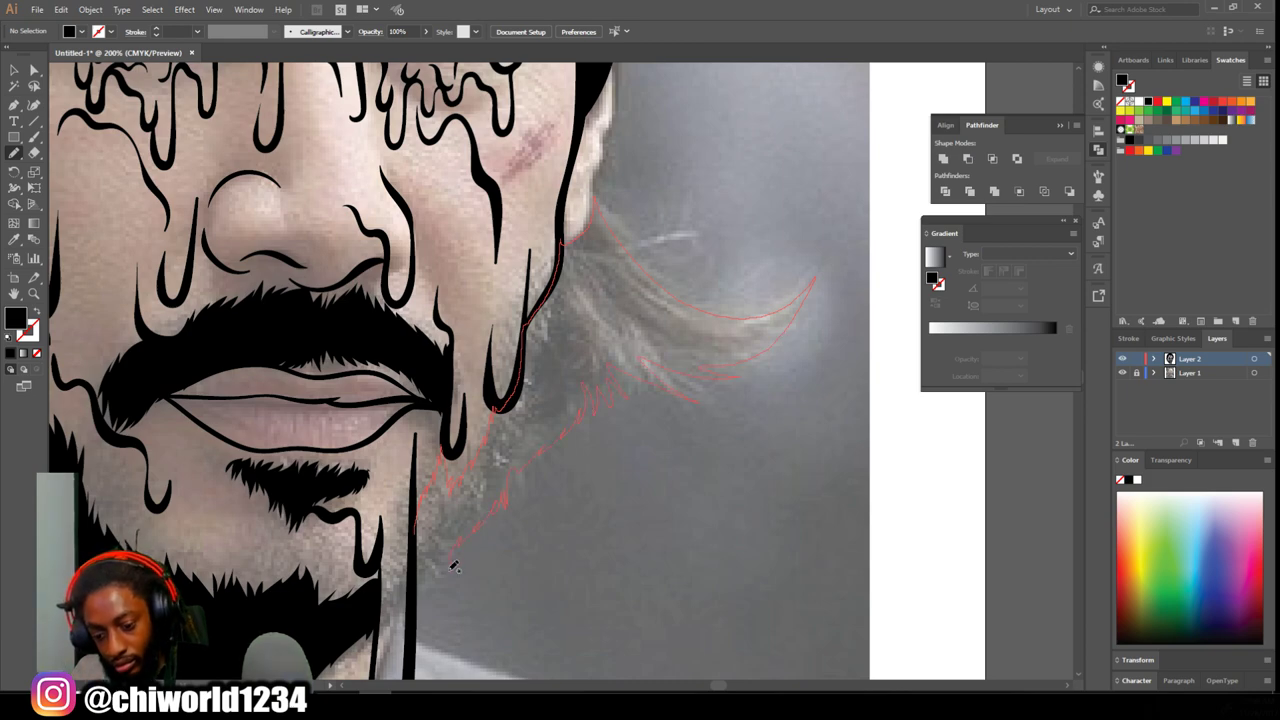
drag(455, 553, 402, 541)
key(ctrl+minus)
key(ctrl+minus)
key(ctrl+minus)
scroll(483, 604, left, 1)
key(ctrl+minus)
click(1122, 374)
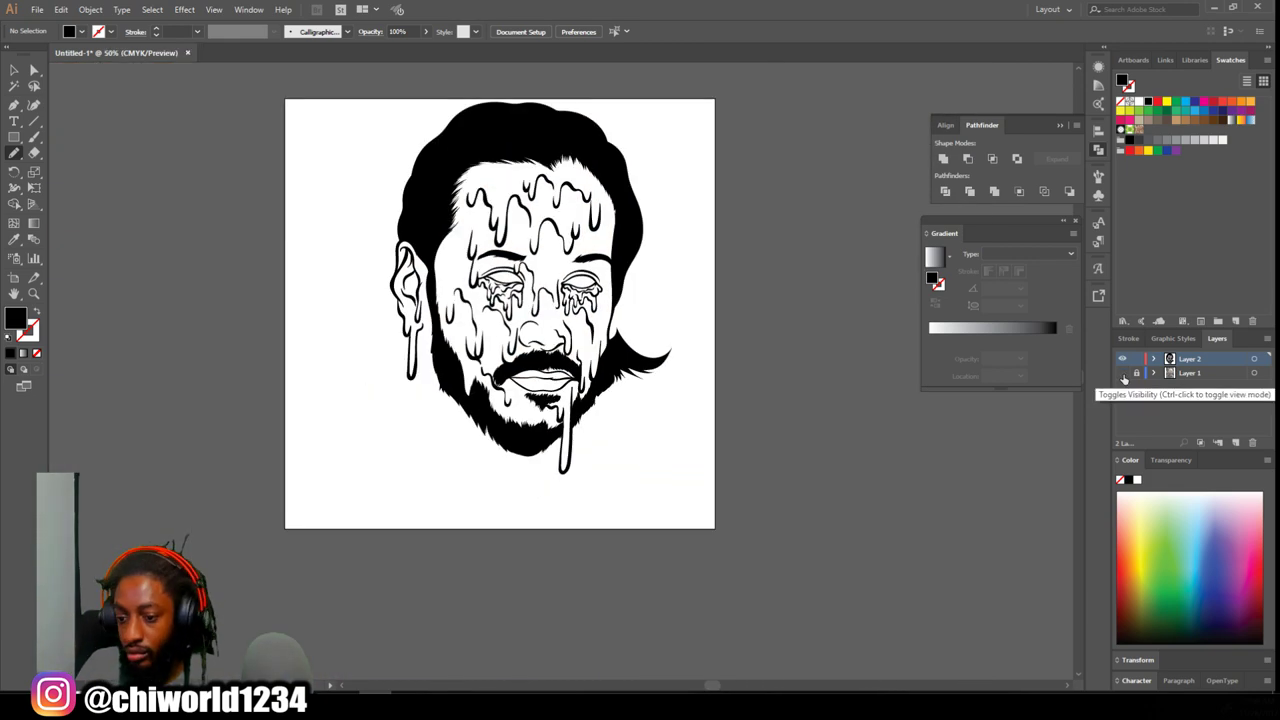
click(1122, 374)
- Draw filled black hair with flicked, spiky ends behind and below the left ear in the photo
scroll(720, 457, left, 1)
key(ctrl+plus)
key(ctrl+plus)
key(ctrl+plus)
scroll(720, 457, left, 5)
drag(607, 462, 538, 540)
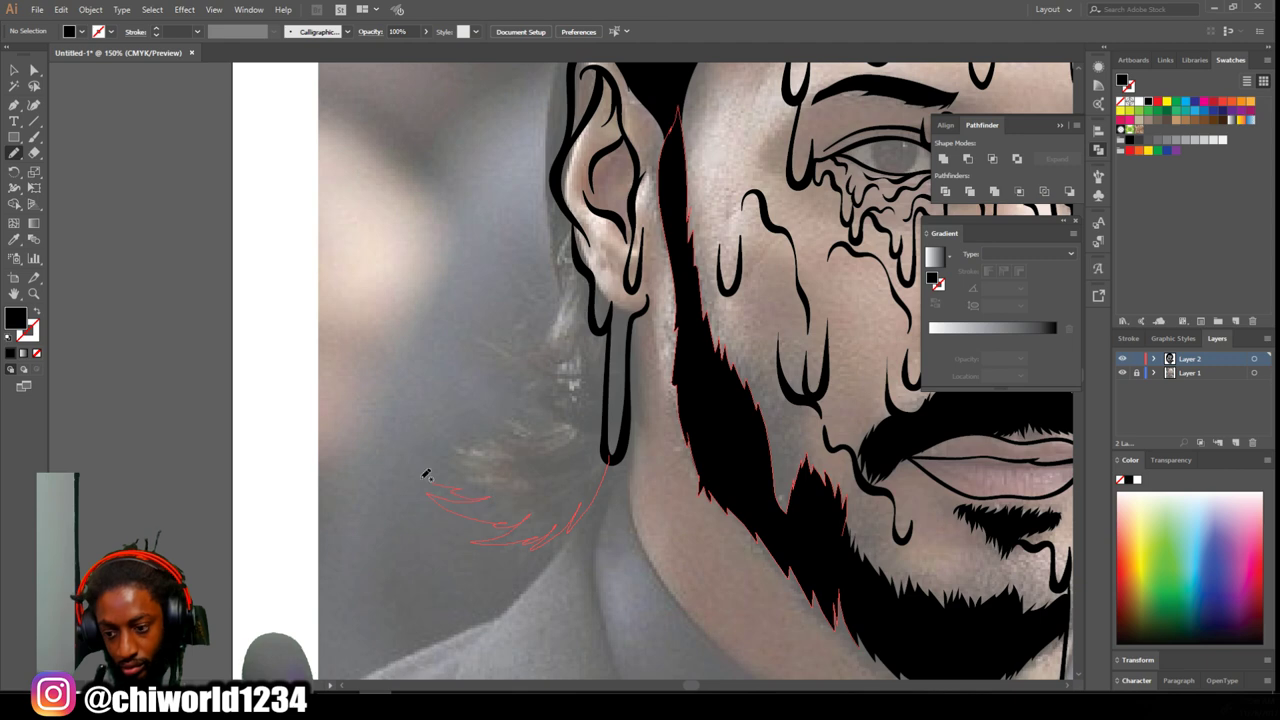
drag(592, 280, 608, 412)
drag(608, 412, 608, 461)
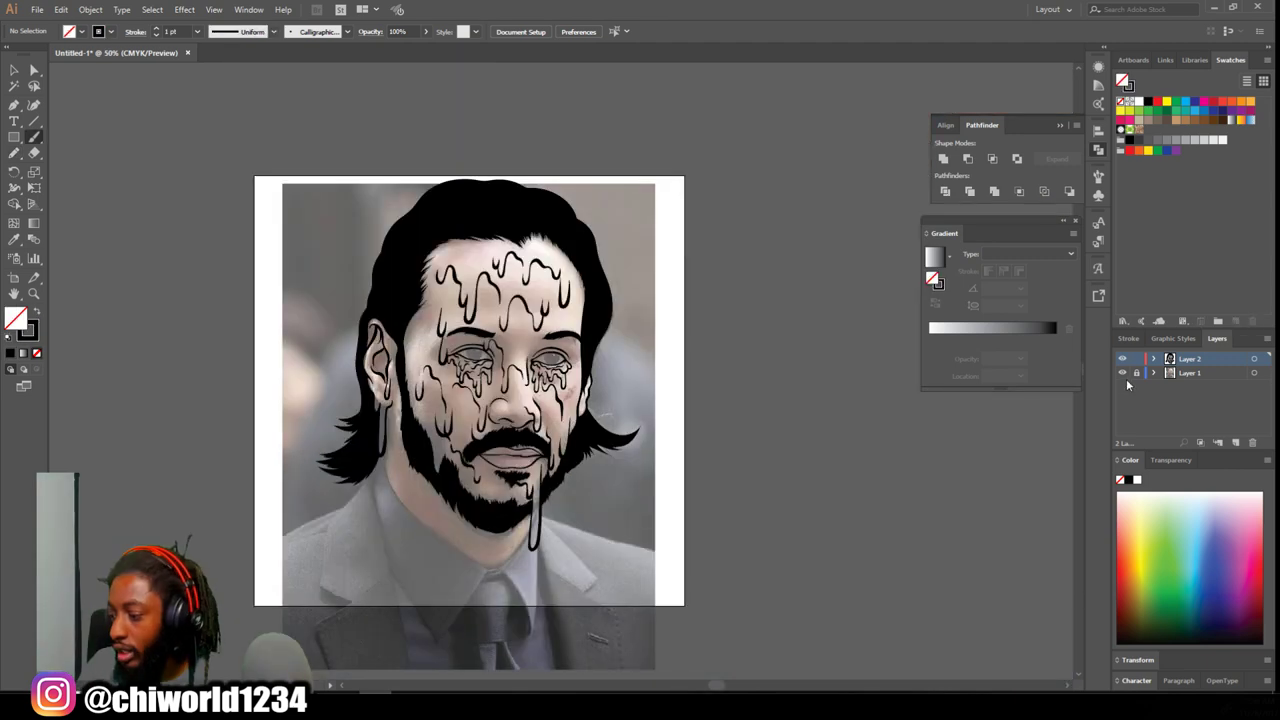
- Brush a dripping line across the base of the neck, running leftward from the long chin drip
click(1122, 373)
click(1122, 373)
click(1122, 373)
key(ctrl+plus)
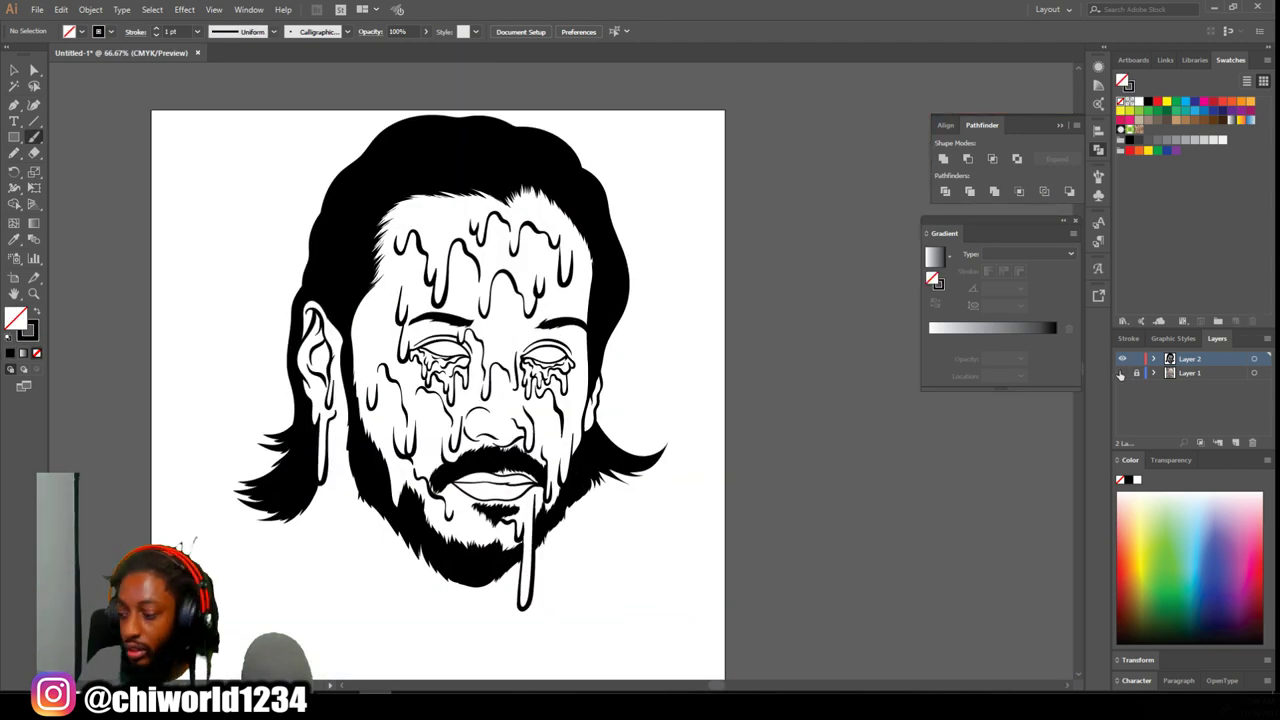
scroll(686, 431, down, 3)
key(ctrl+plus)
key(ctrl+plus)
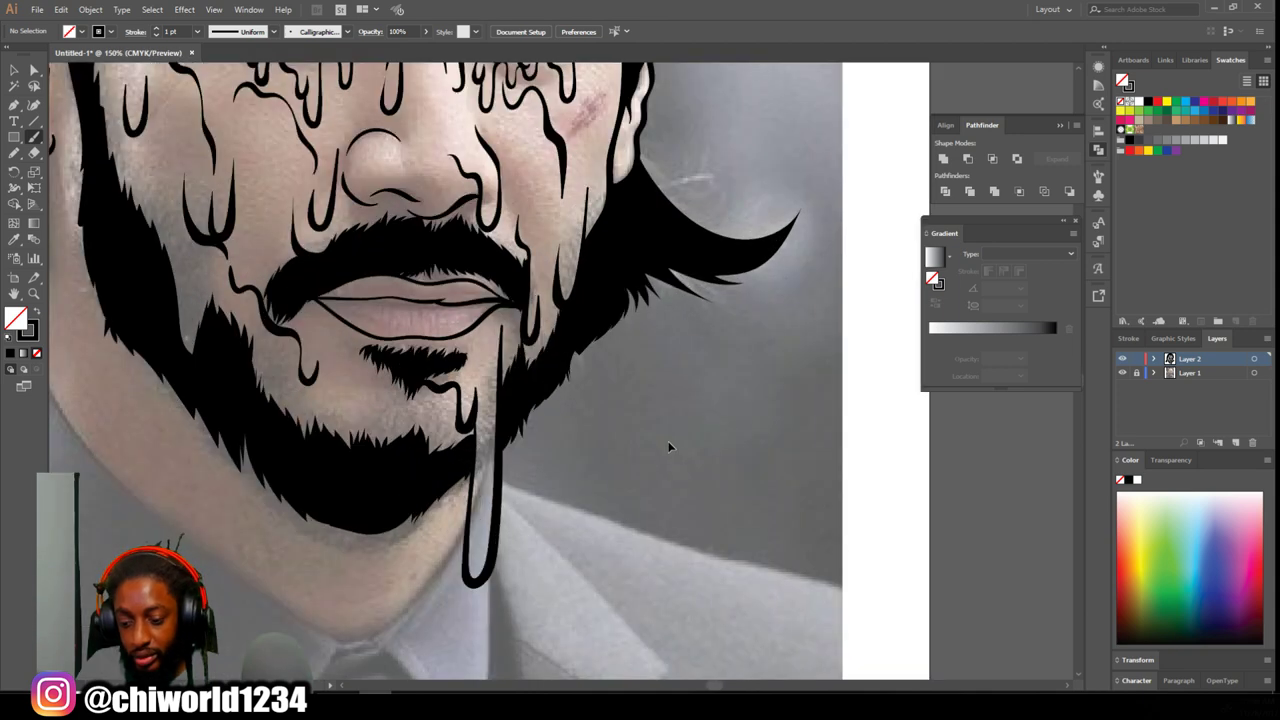
scroll(673, 446, left, 3)
scroll(684, 434, down, 2)
mouse_move(625, 468)
mouse_down()
mouse_move(620, 550)
mouse_move(562, 488)
mouse_move(540, 583)
mouse_move(515, 530)
mouse_move(392, 440)
mouse_move(371, 547)
mouse_move(368, 432)
mouse_move(318, 388)
mouse_move(241, 461)
mouse_up()
drag(257, 375, 233, 309)
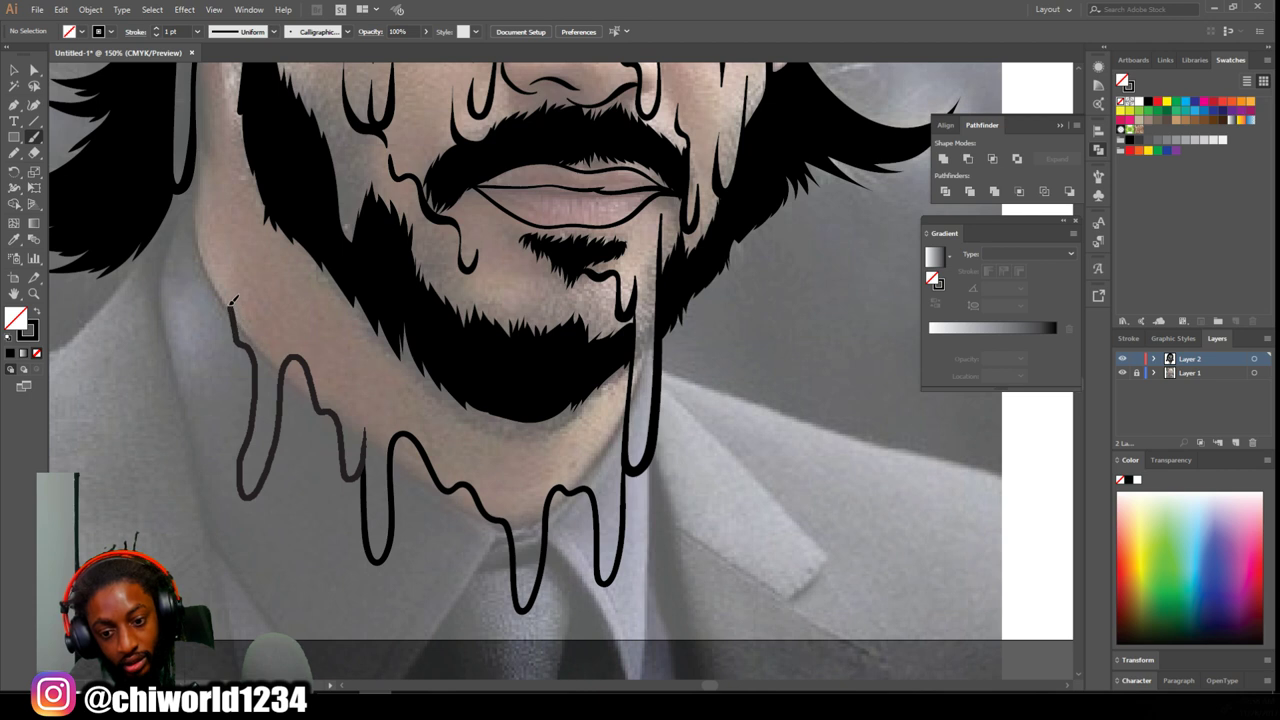
drag(207, 250, 201, 236)
scroll(413, 580, up, 2)
key(ctrl+z)
scroll(363, 489, up, 2)
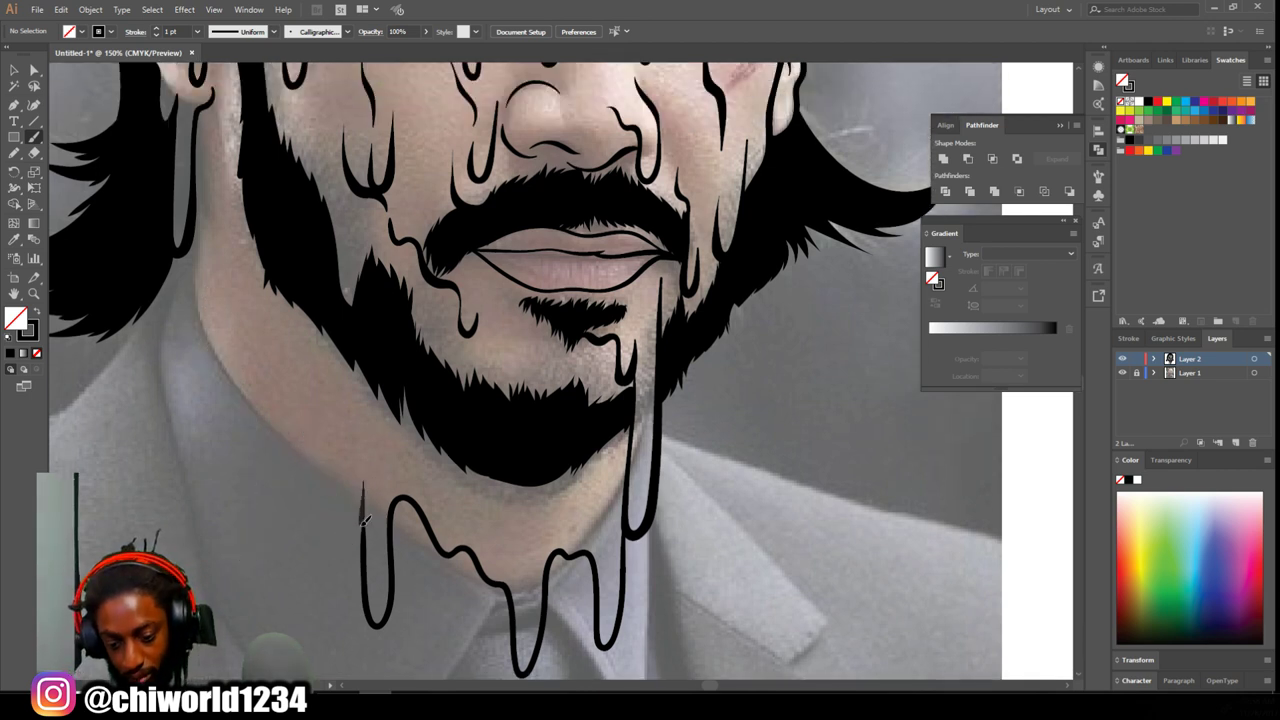
drag(332, 495, 334, 538)
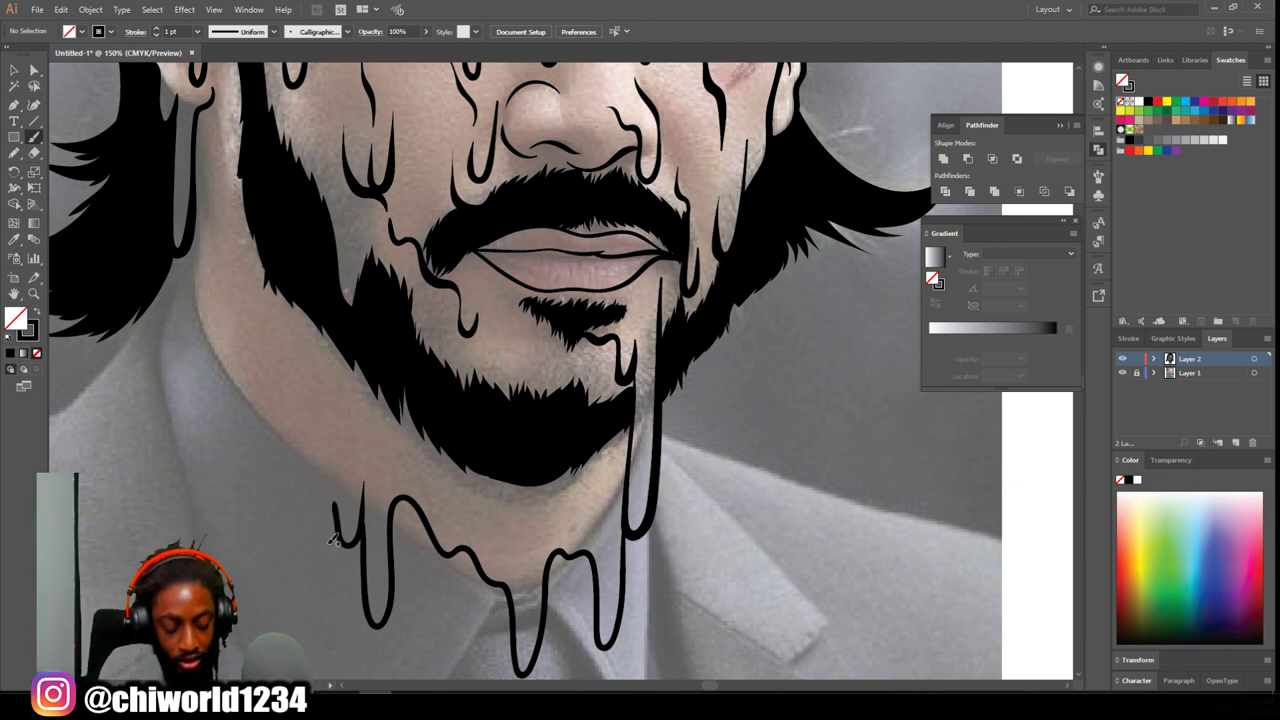
key(ctrl+z)
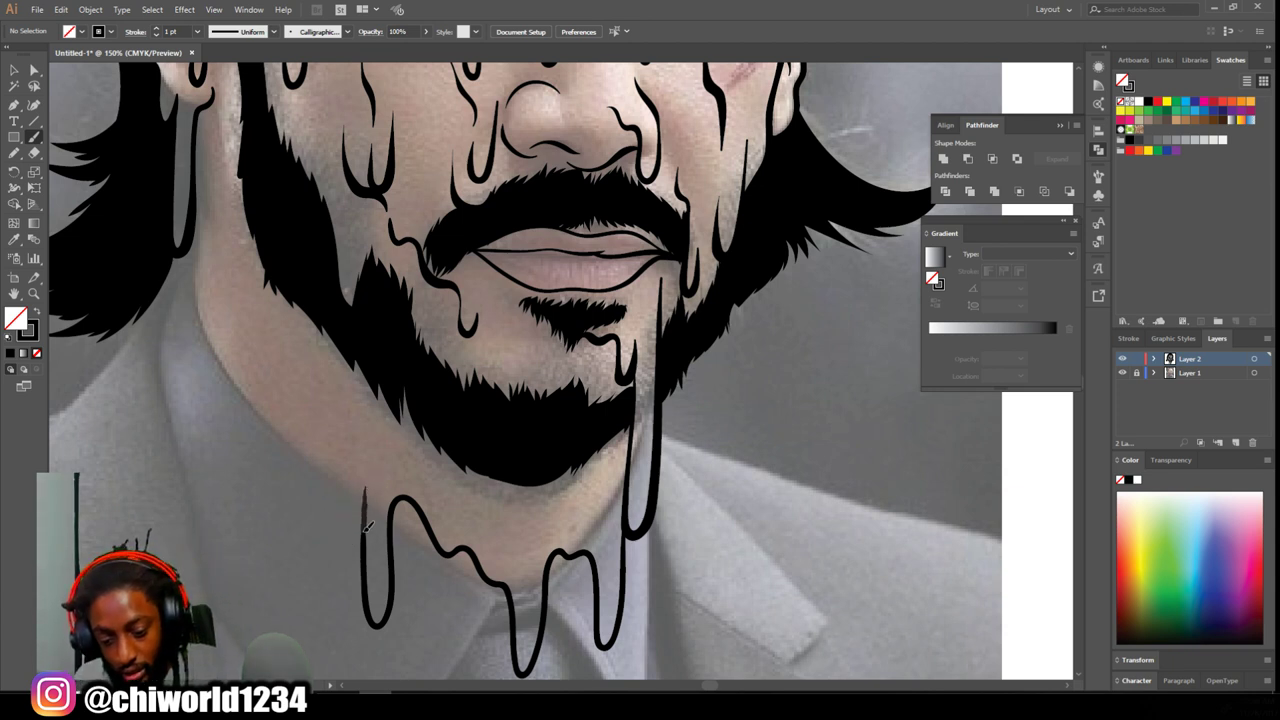
- Try continuing the dripping line up the left side of the neck to the ear drip, and check it without the photo
mouse_move(343, 547)
mouse_down()
mouse_move(331, 487)
mouse_move(295, 430)
mouse_move(279, 533)
mouse_move(259, 513)
mouse_move(244, 397)
mouse_move(216, 337)
mouse_move(195, 418)
mouse_move(195, 219)
mouse_up()
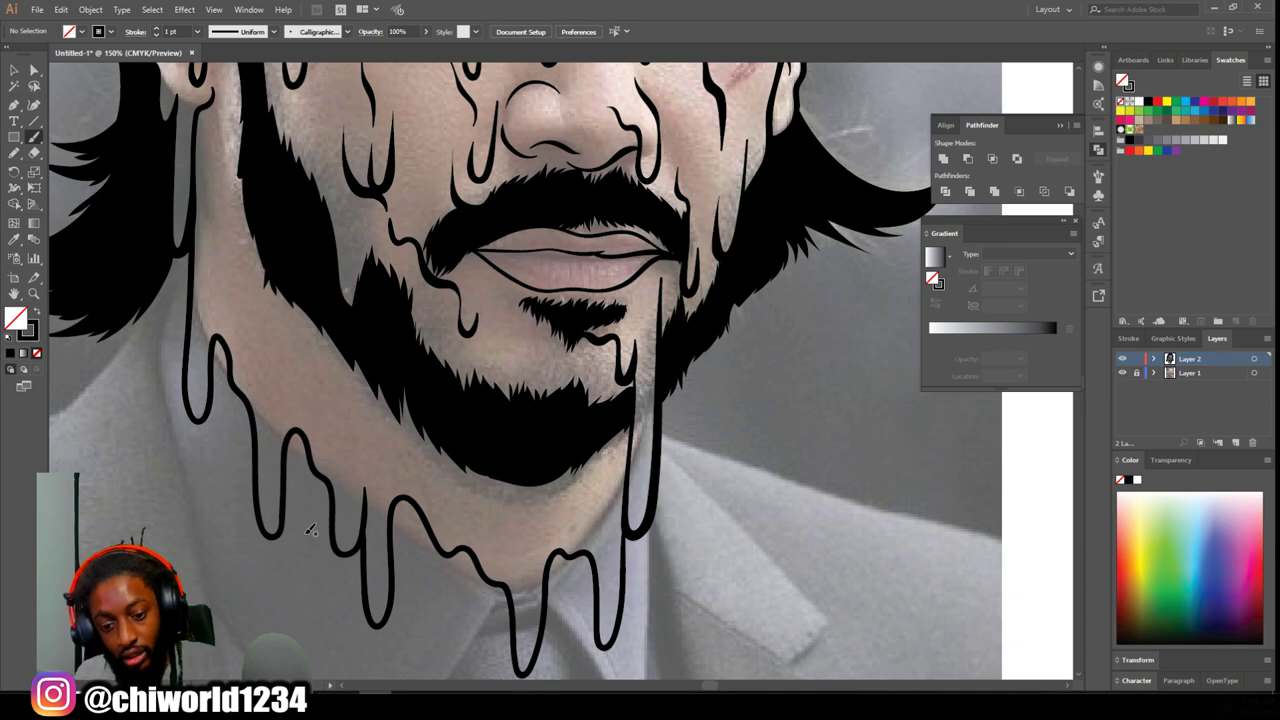
key(ctrl+minus)
key(ctrl+minus)
key(ctrl+minus)
scroll(717, 466, up, 4)
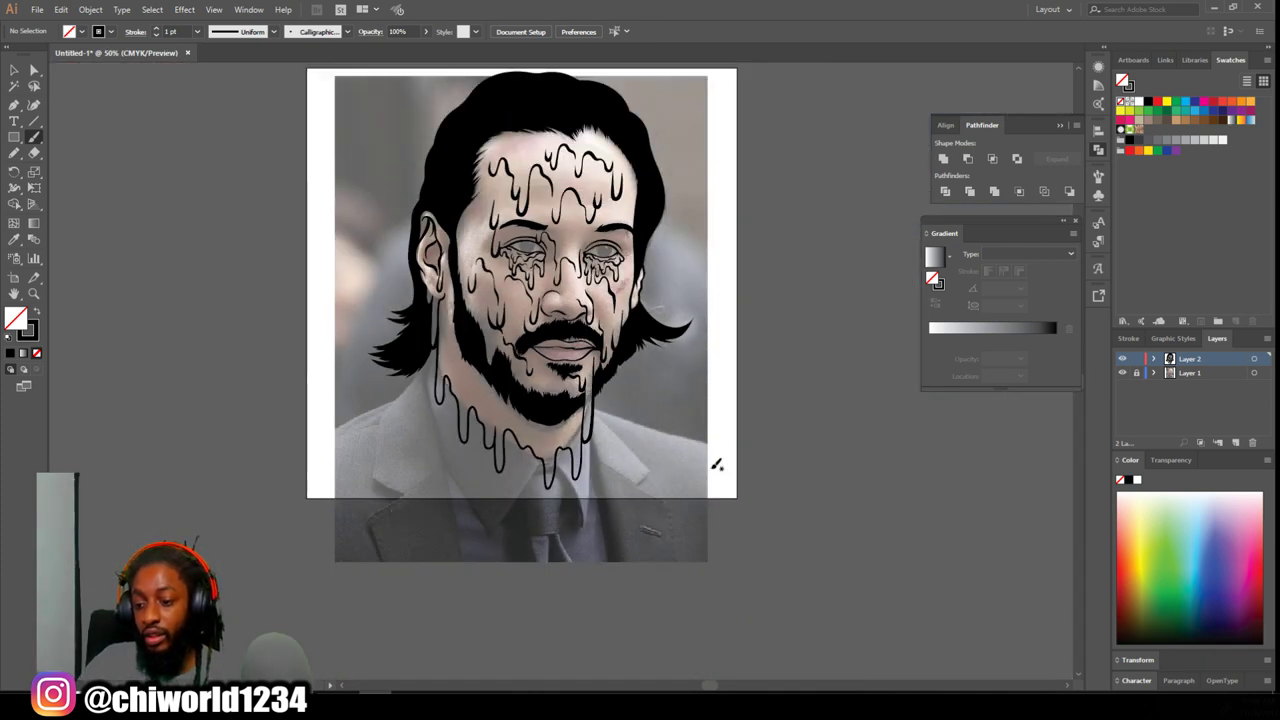
click(1121, 373)
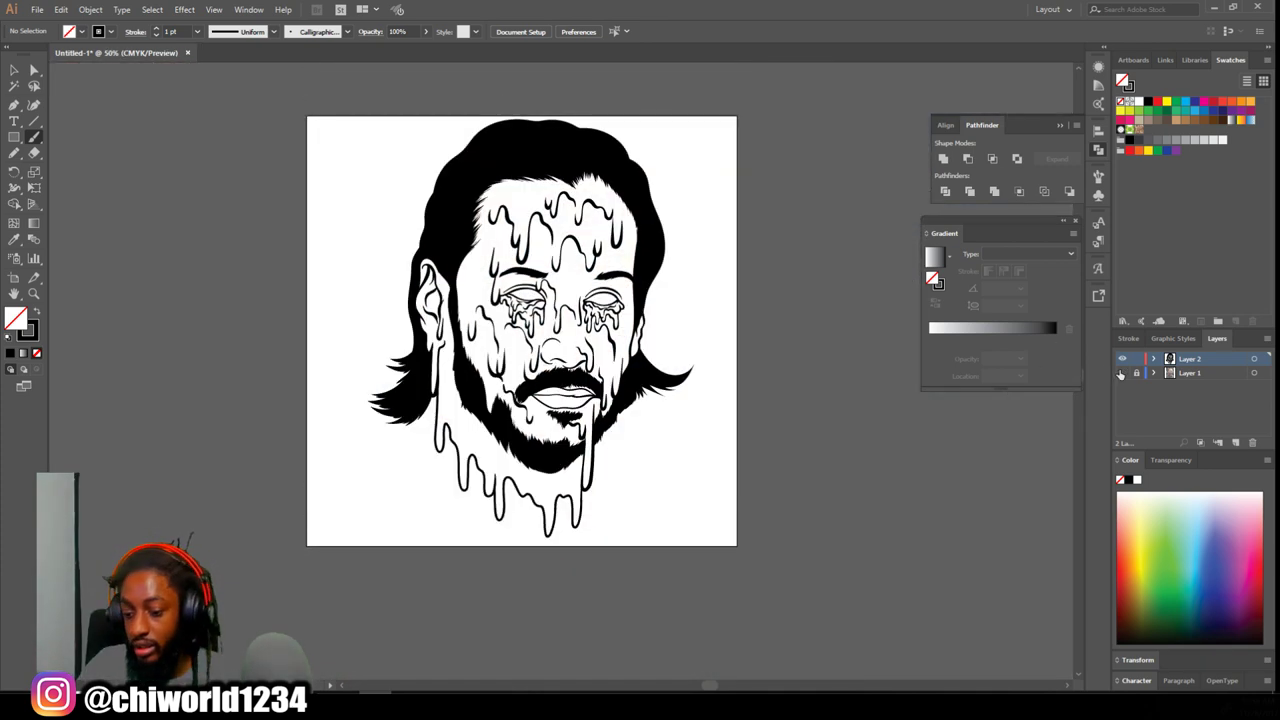
key(ctrl+minus)
key(ctrl+equal)
key(ctrl+equal)
click(1121, 374)
- Undo the dripping line along the left side of the neck
scroll(907, 404, down, 4)
key(ctrl+z)
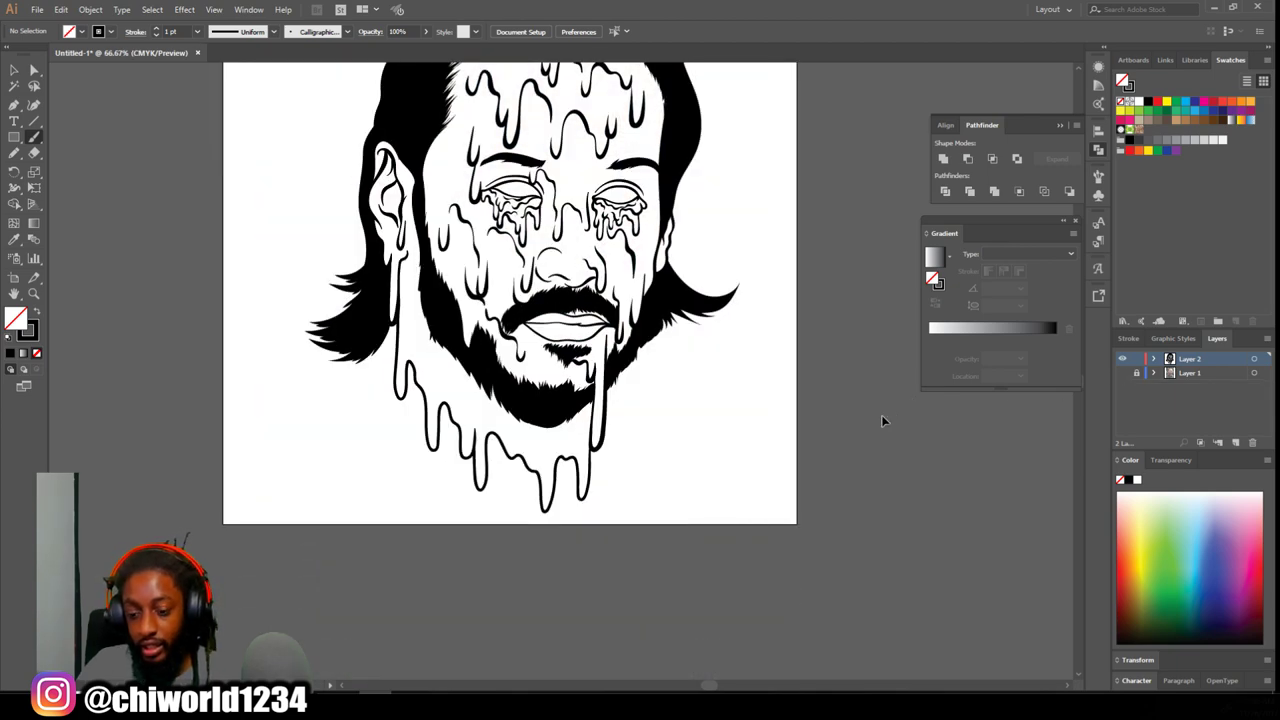
key(ctrl+z)
key(ctrl+z)
- Brush narrow drips up the left side of the neck and join them to the top of the drip below the ear
key(ctrl+equal)
key(ctrl+equal)
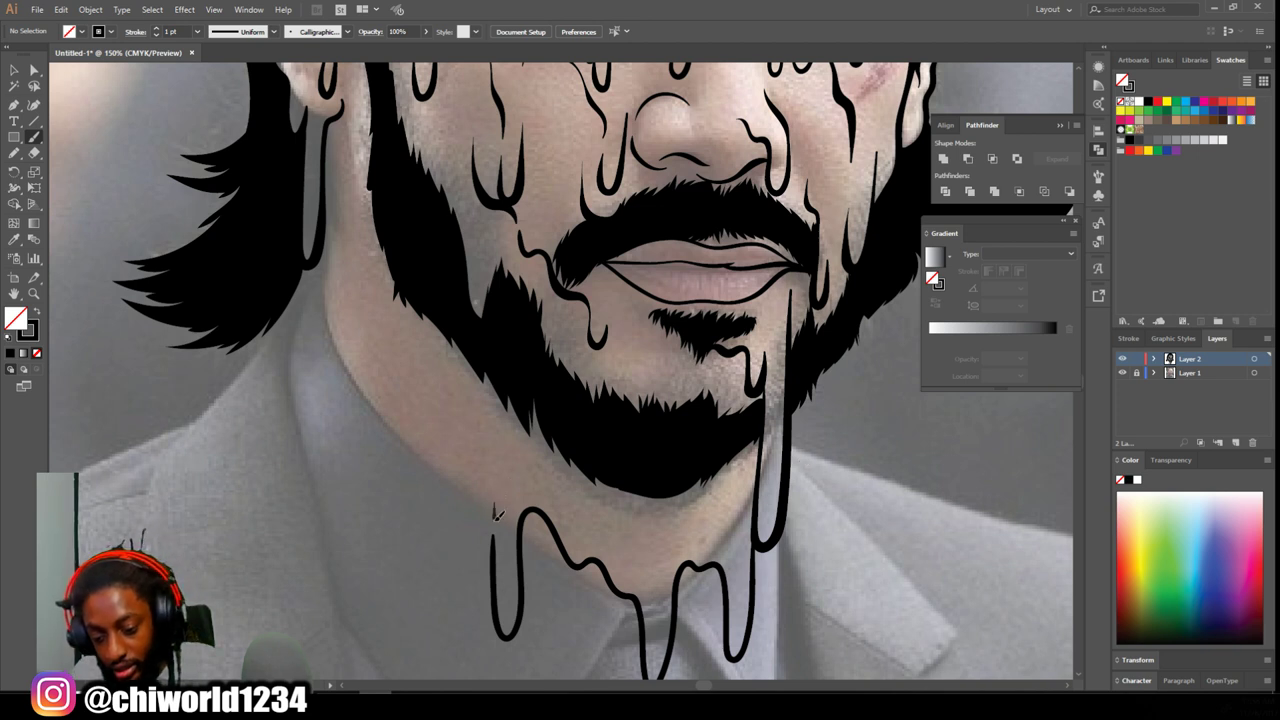
mouse_move(423, 495)
mouse_down()
mouse_move(410, 418)
mouse_move(376, 350)
mouse_move(354, 445)
mouse_move(337, 450)
mouse_move(338, 347)
mouse_up()
drag(339, 278, 340, 275)
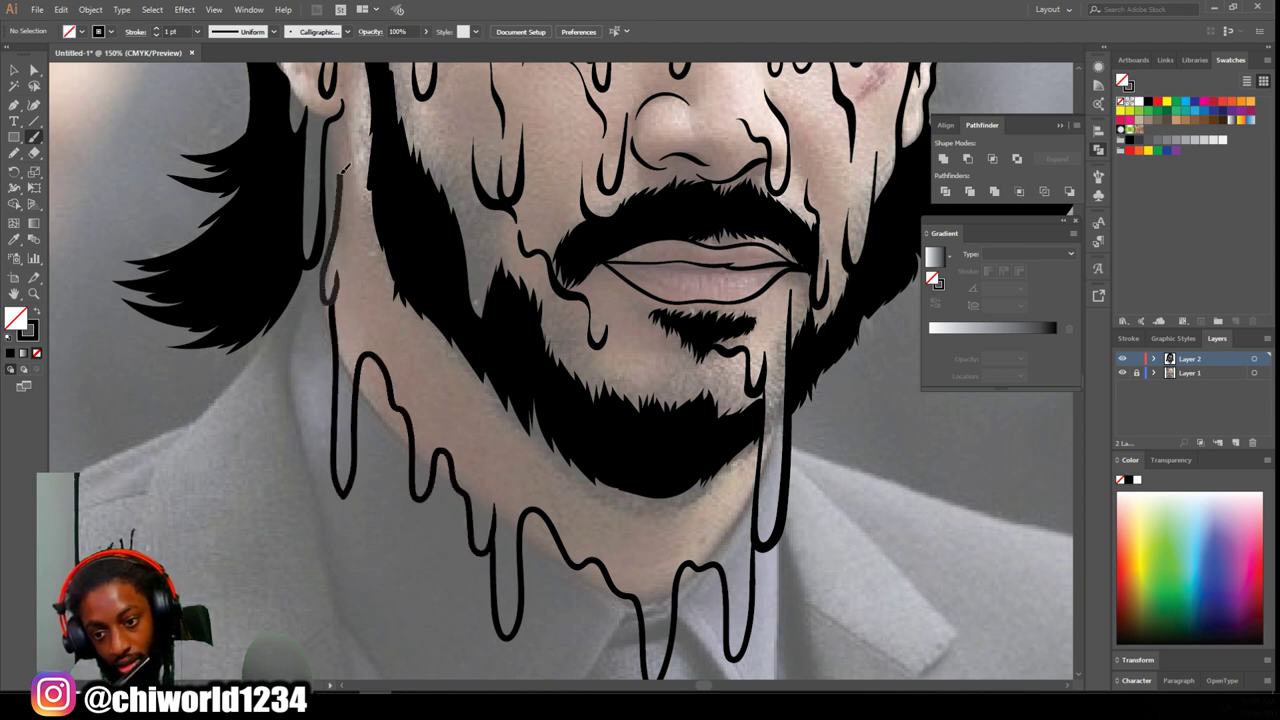
drag(341, 113, 342, 115)
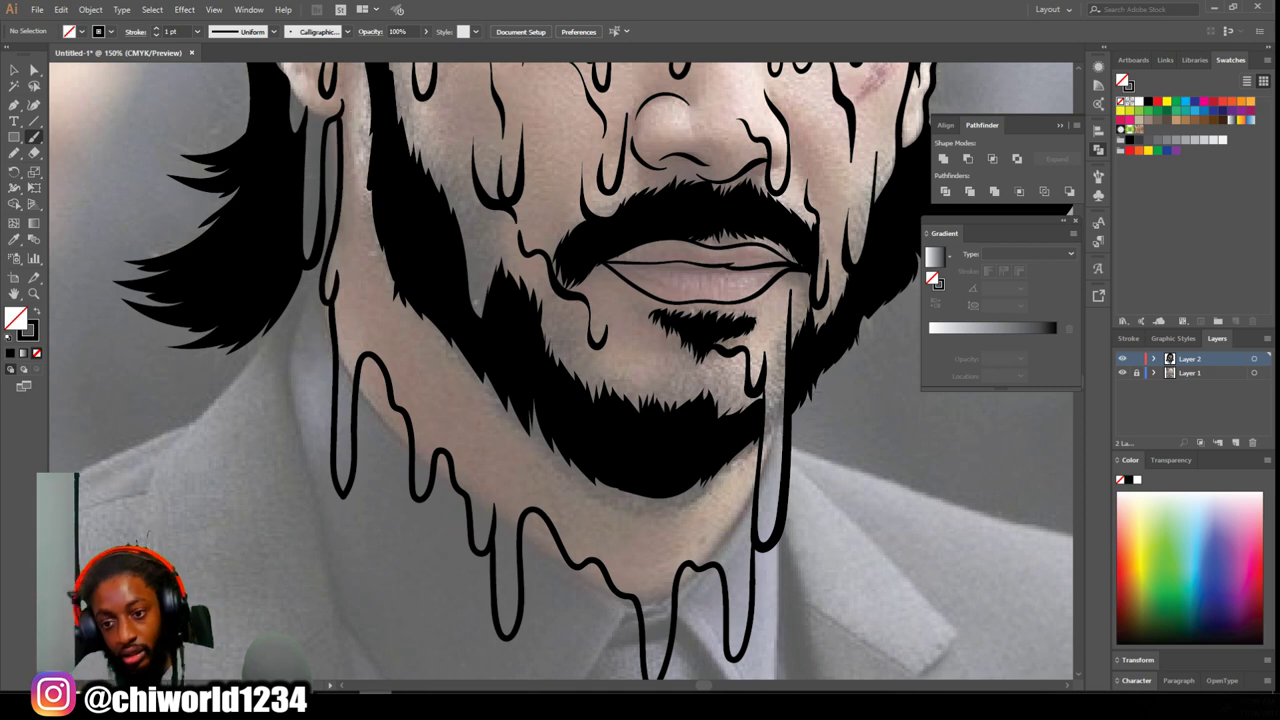
- Hide the photo layer and examine the gap between the ear drip and the new neck line
key(ctrl+minus)
key(ctrl+minus)
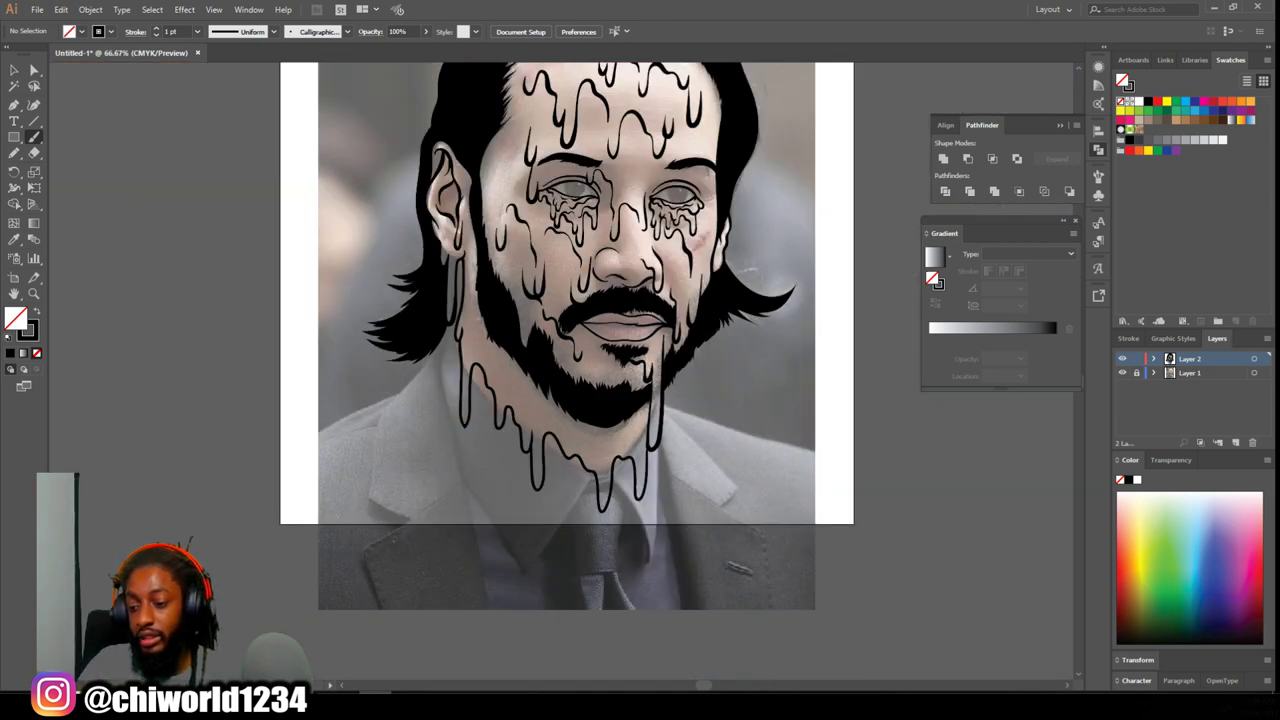
scroll(956, 470, up, 1)
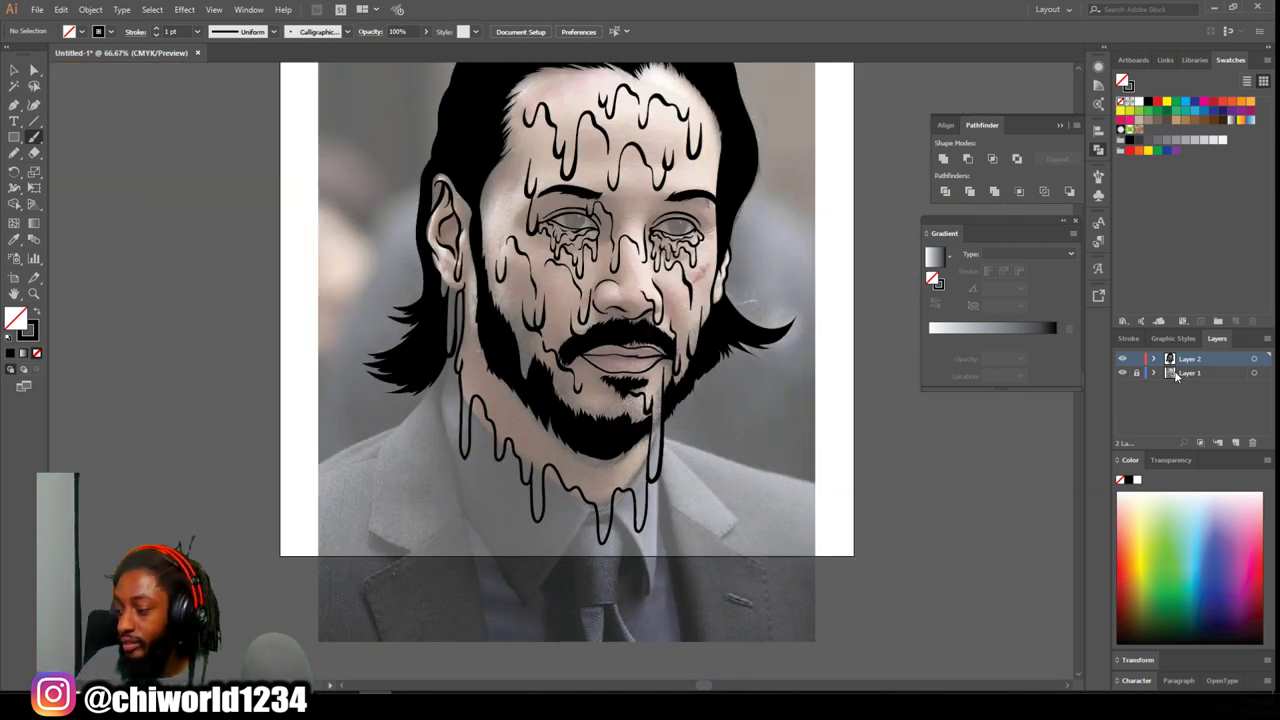
click(1121, 375)
key(ctrl+minus)
scroll(817, 486, left, 2)
key(ctrl+plus)
key(ctrl+plus)
key(ctrl+plus)
scroll(748, 508, left, 2)
key(ctrl+plus)
key(ctrl+plus)
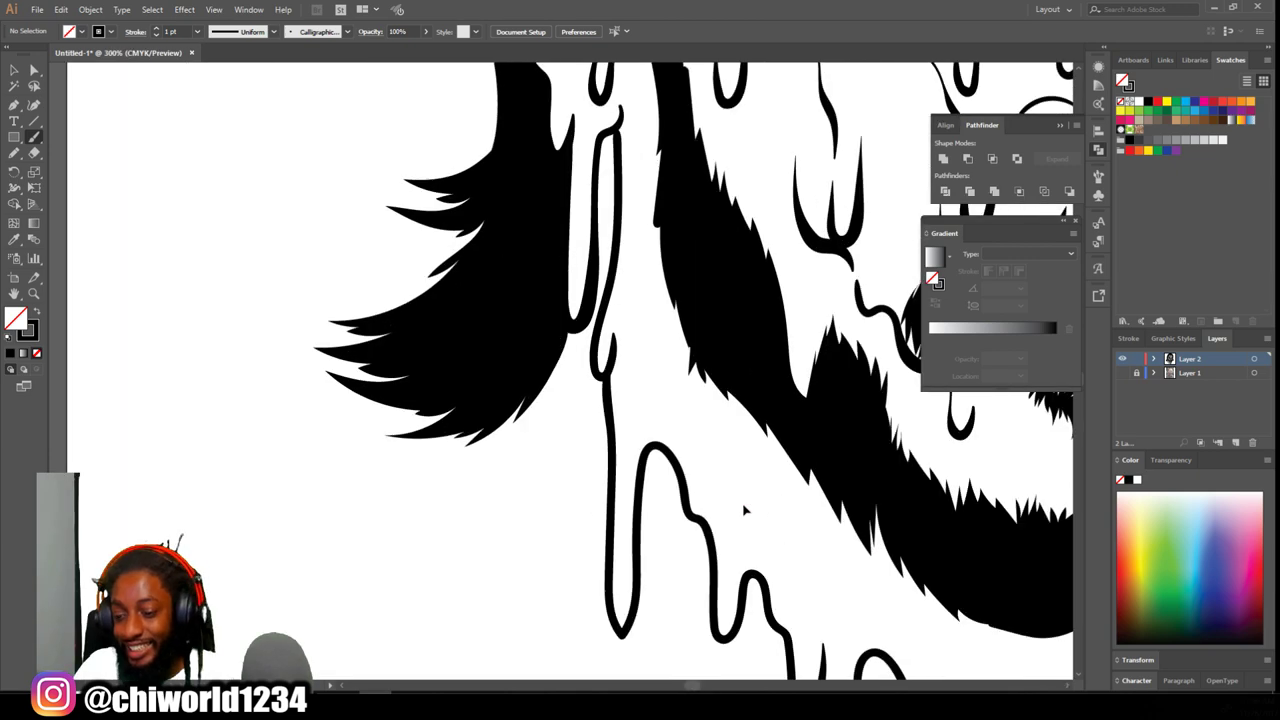
- Fill the gap between the ear drip and the neck line with a solid black Pencil shape that joins the hair
click(13, 155)
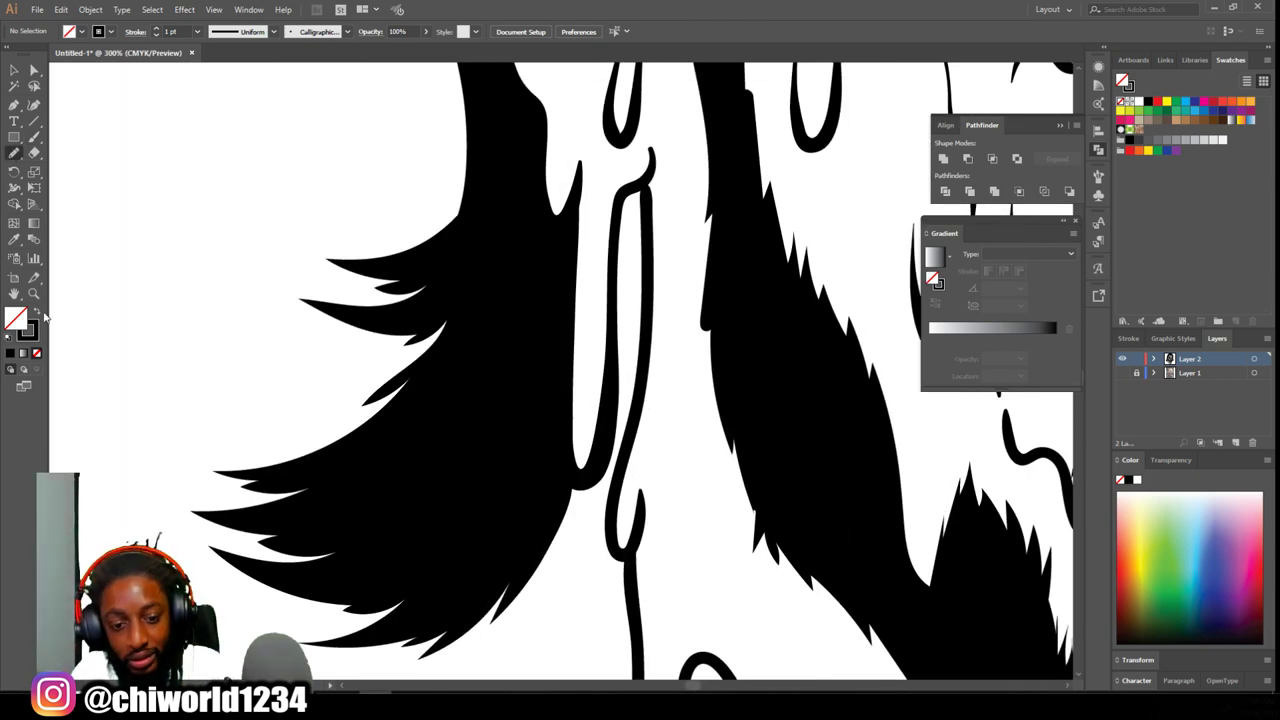
click(37, 311)
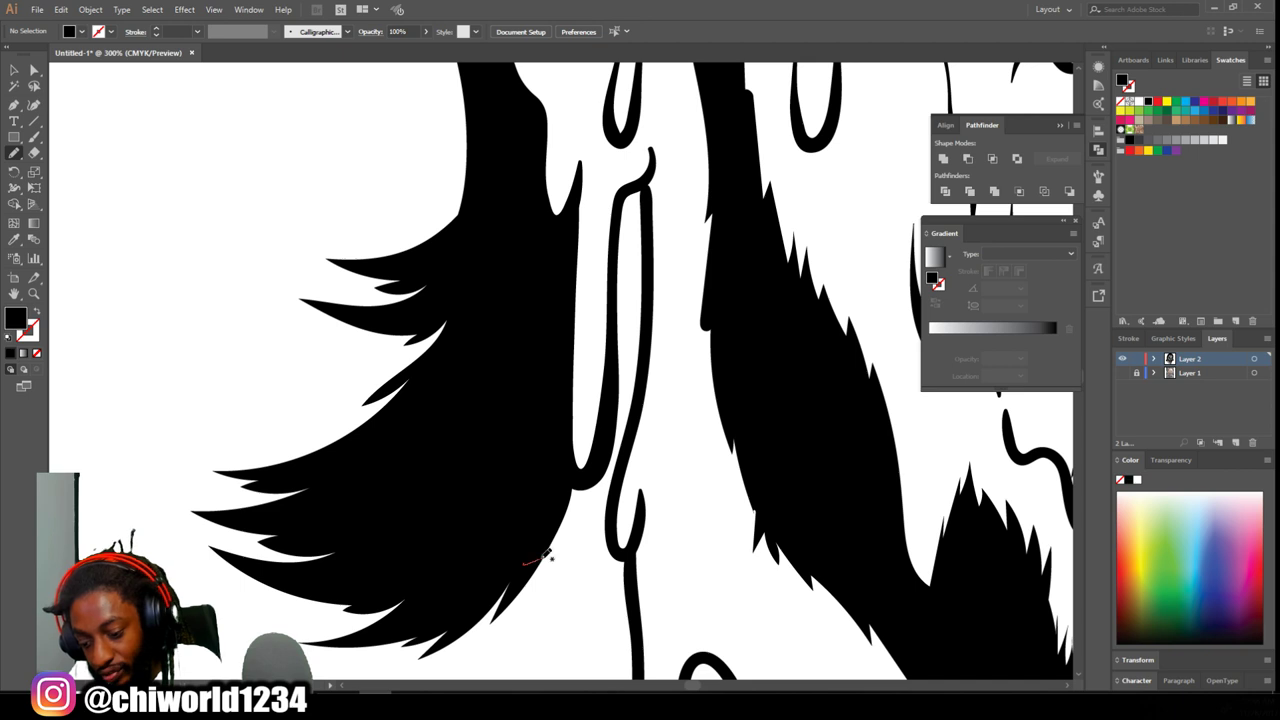
drag(630, 460, 657, 202)
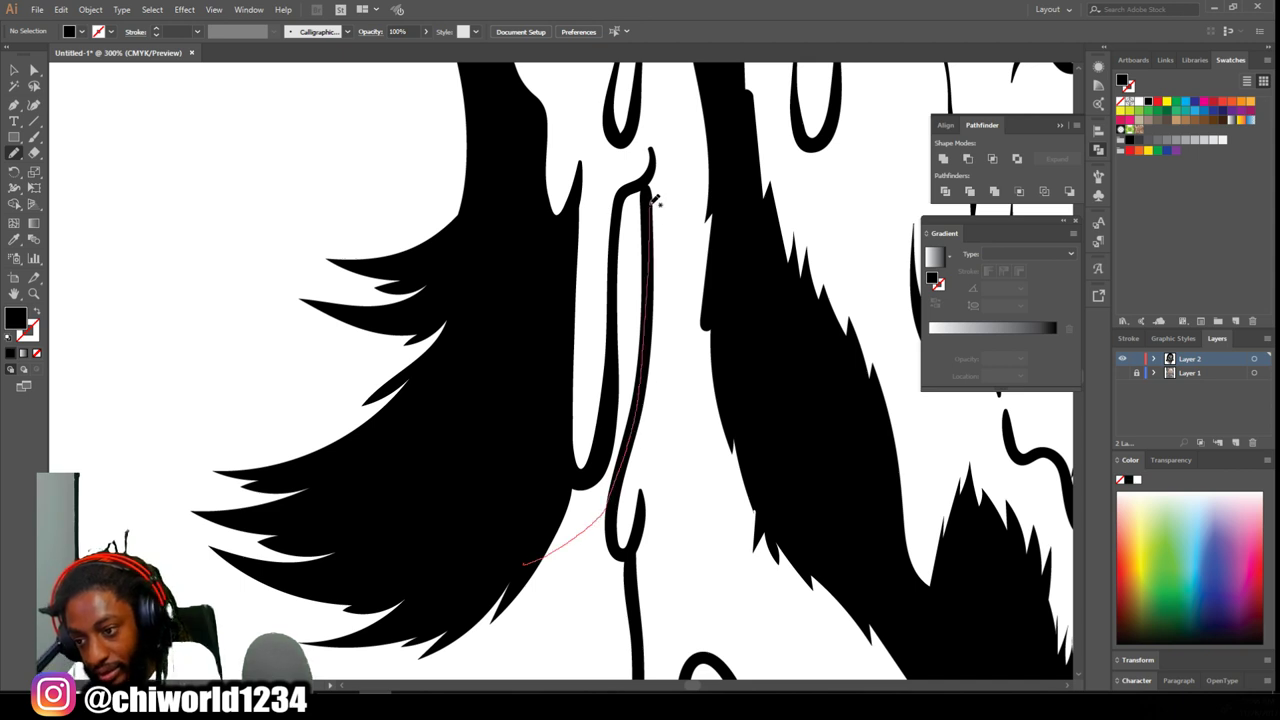
drag(618, 245, 604, 430)
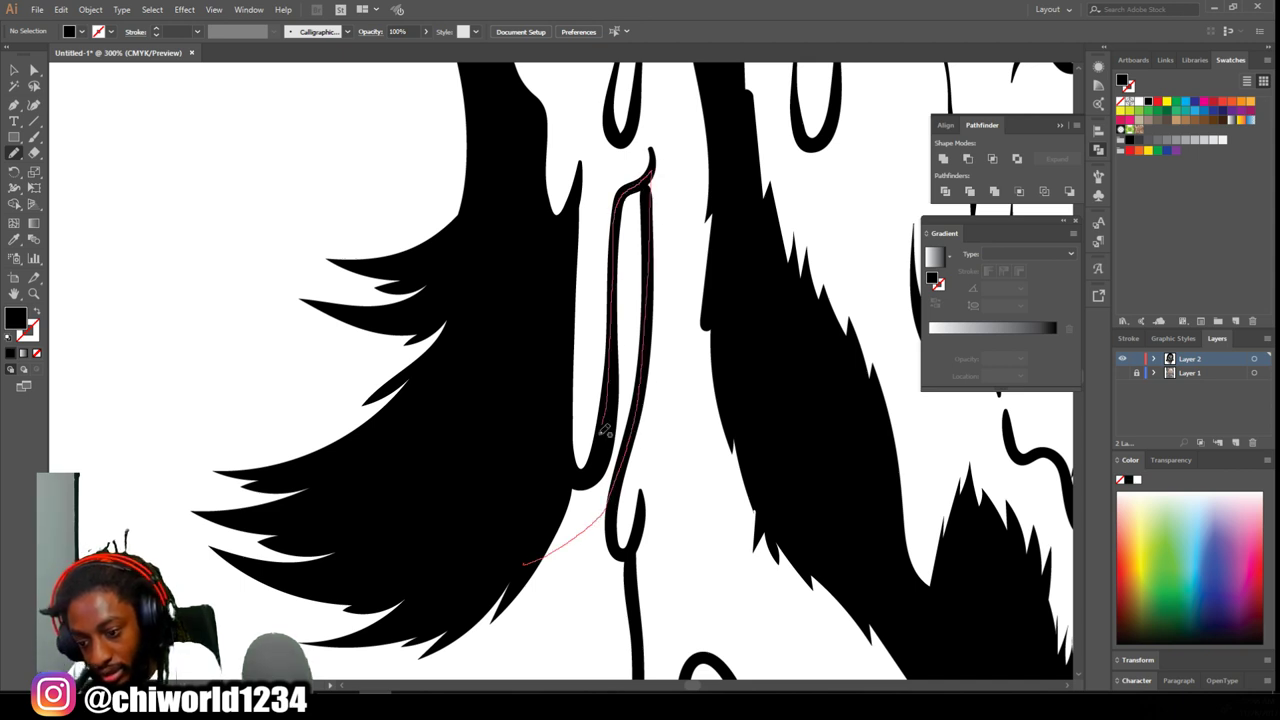
drag(553, 466, 508, 568)
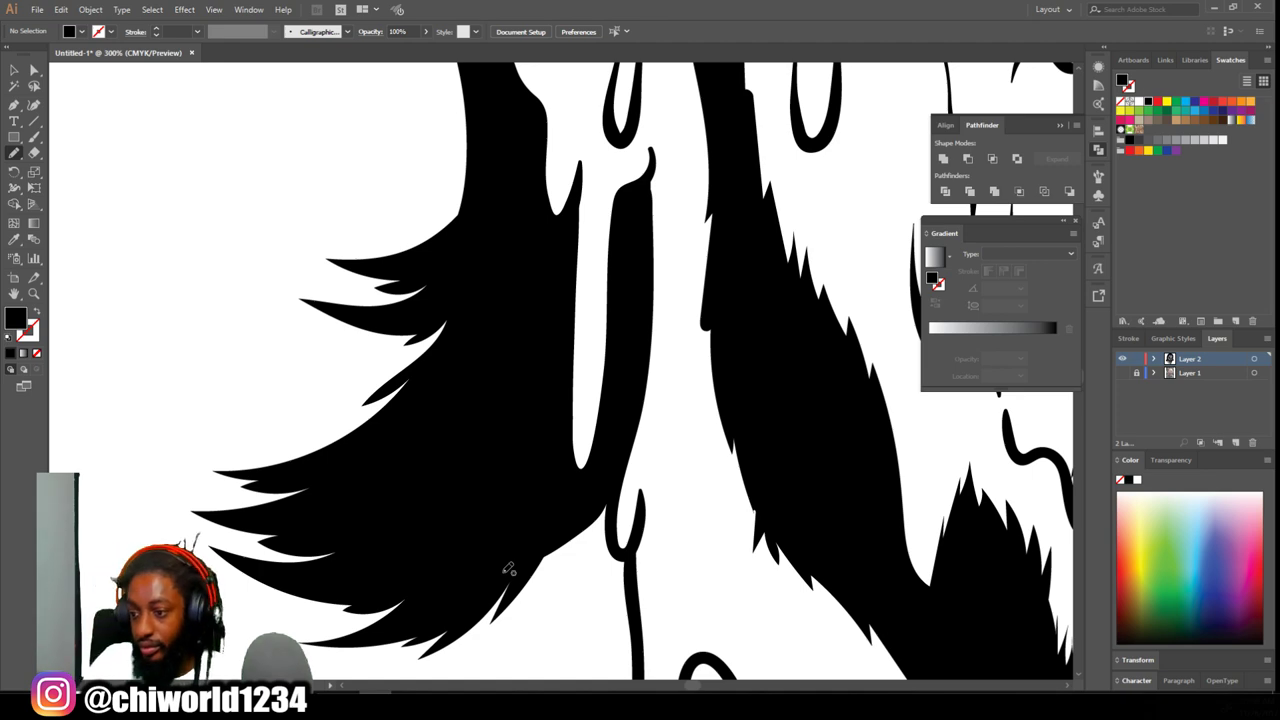
- Examine the whole drawing and the drips along the neck below the chin
key(ctrl+minus)
key(ctrl+minus)
key(ctrl+minus)
key(ctrl+minus)
key(ctrl+minus)
key(ctrl+minus)
key(ctrl+plus)
key(ctrl+plus)
scroll(582, 519, down, 2)
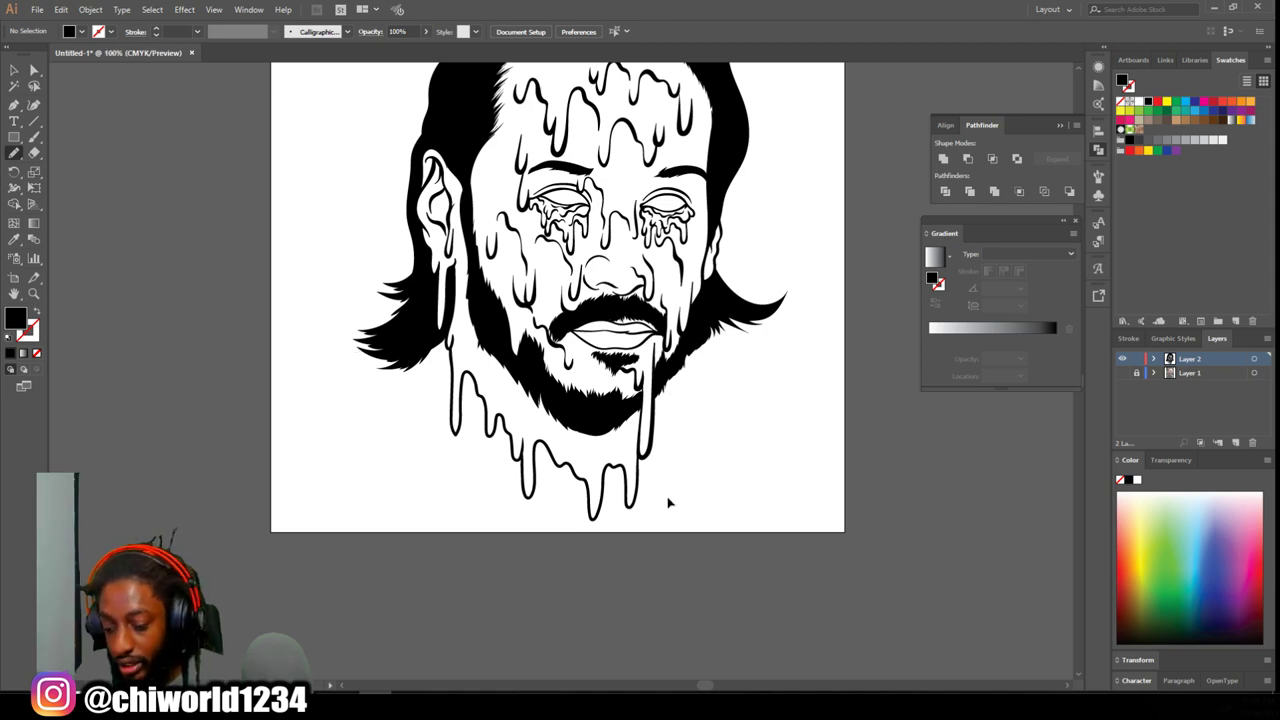
scroll(668, 500, up, 4)
scroll(662, 496, up, 1)
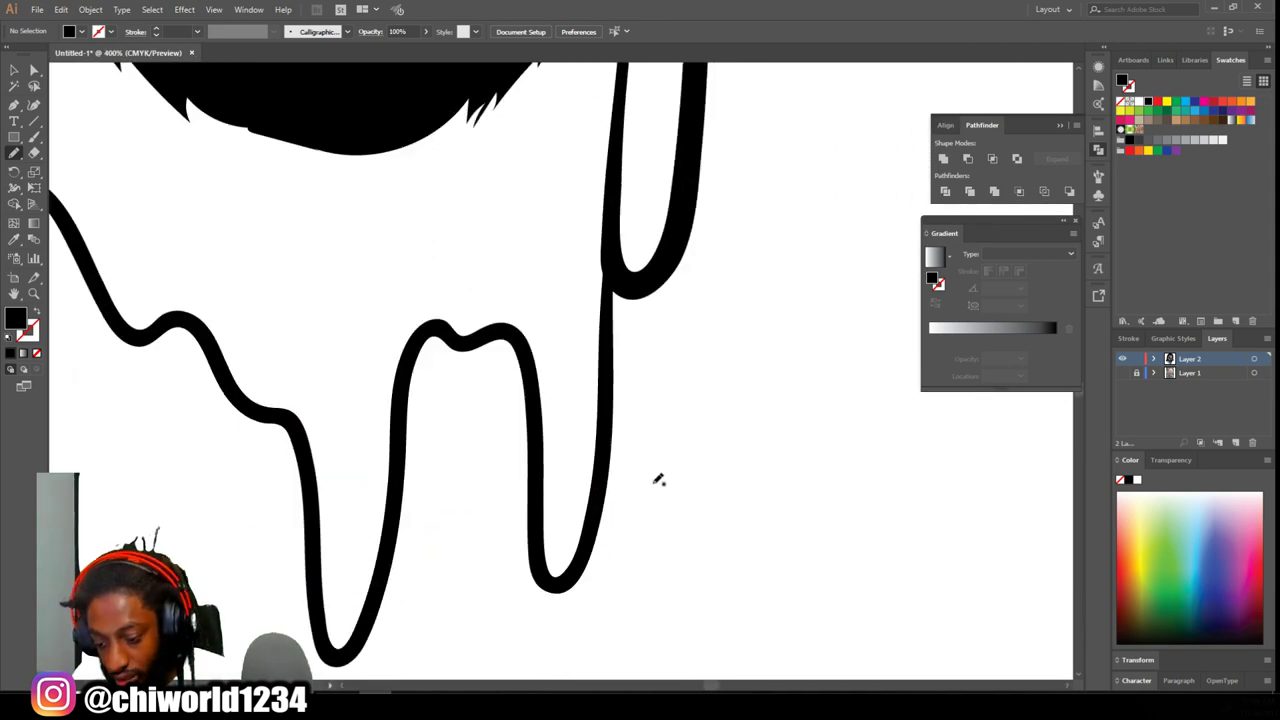
- Draw a solid black Pencil drip shape filling the gap between the last two drips on the neck's right side
scroll(538, 405, down, 1)
drag(495, 420, 463, 601)
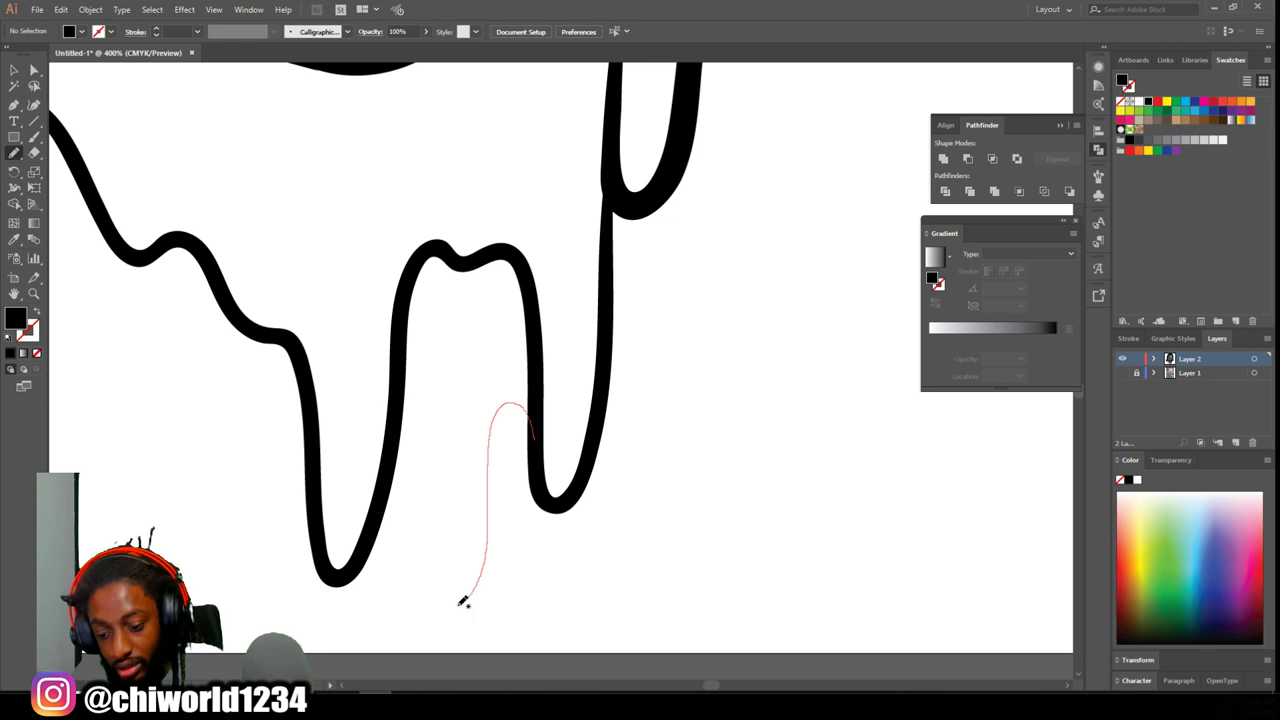
mouse_move(445, 487)
mouse_down()
mouse_move(439, 387)
mouse_move(413, 356)
mouse_move(403, 394)
mouse_move(416, 264)
mouse_move(440, 243)
mouse_up()
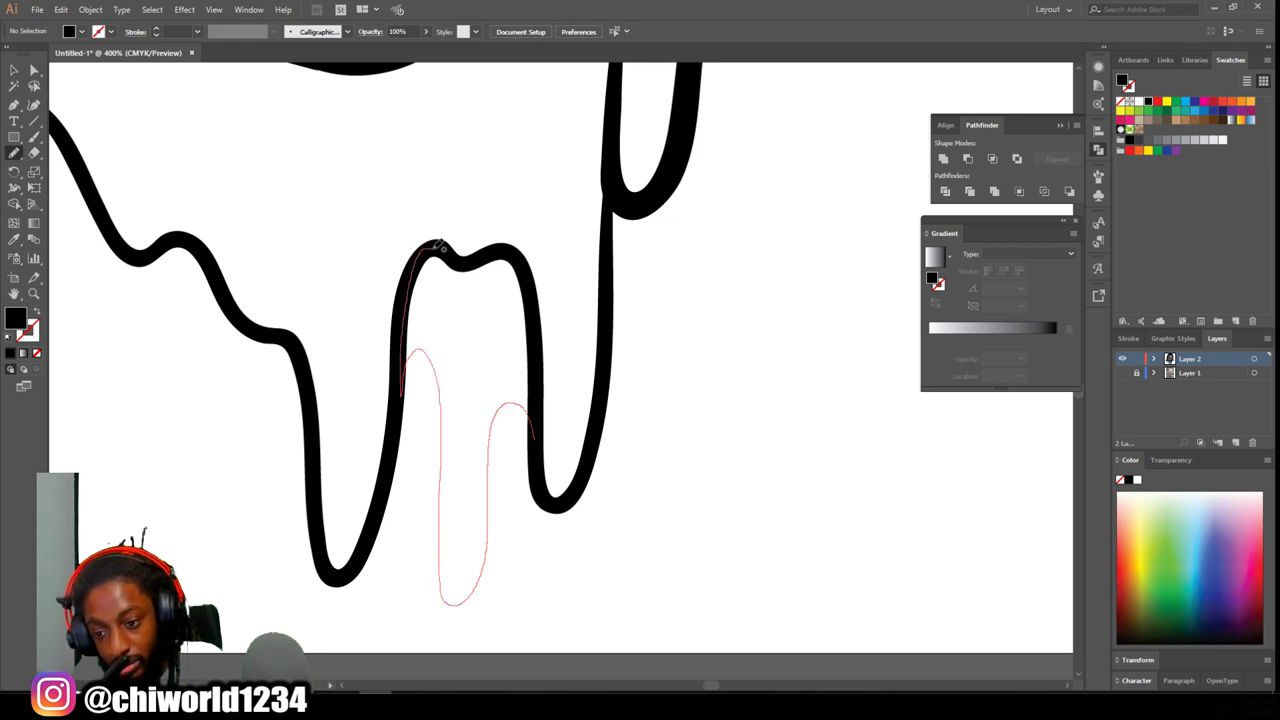
mouse_move(535, 309)
mouse_down()
mouse_move(535, 408)
mouse_move(510, 462)
mouse_up()
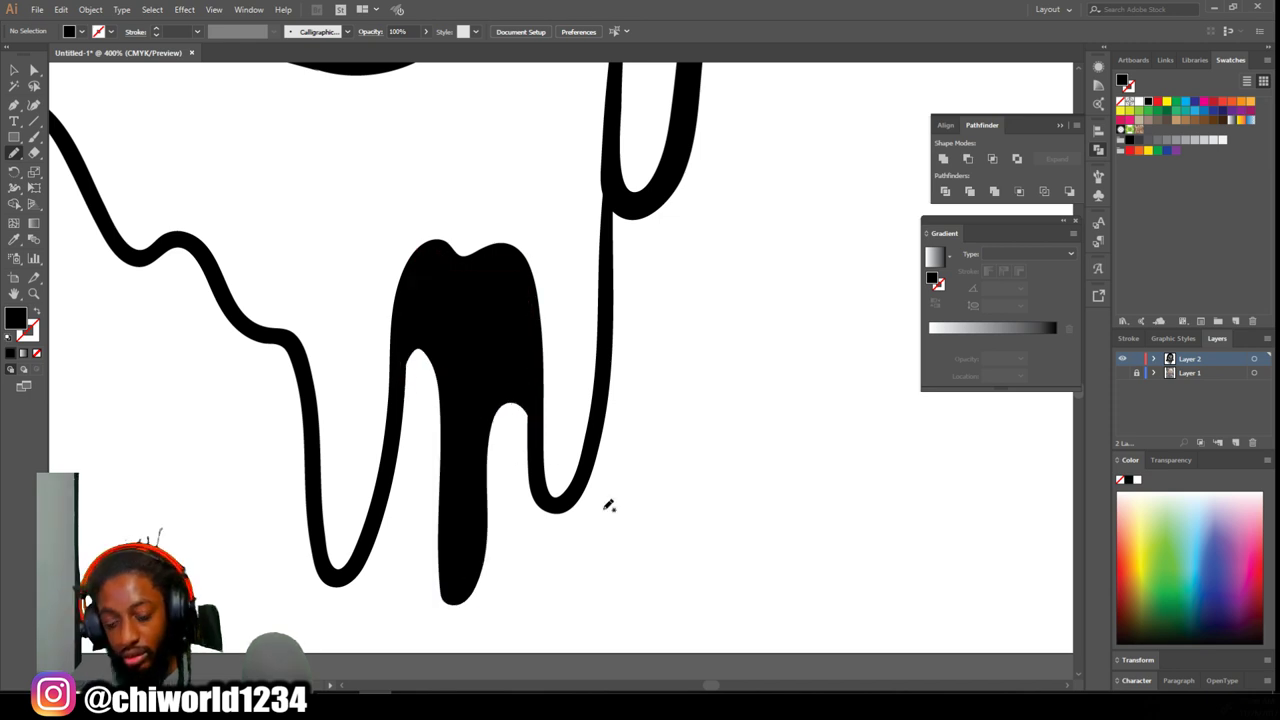
- Fill the areas beneath the neck outline on its left side with solid black Pencil drip shapes
key(ctrl+minus)
scroll(600, 491, left, 3)
mouse_move(618, 400)
mouse_down()
mouse_move(523, 400)
mouse_move(378, 288)
mouse_move(534, 276)
mouse_move(617, 416)
mouse_move(556, 561)
mouse_move(391, 317)
mouse_move(450, 300)
mouse_move(560, 300)
mouse_move(606, 366)
mouse_up()
scroll(583, 580, left, 6)
scroll(487, 502, up, 4)
scroll(520, 350, up, 4)
mouse_move(352, 302)
mouse_down()
mouse_move(458, 434)
mouse_move(350, 304)
mouse_up()
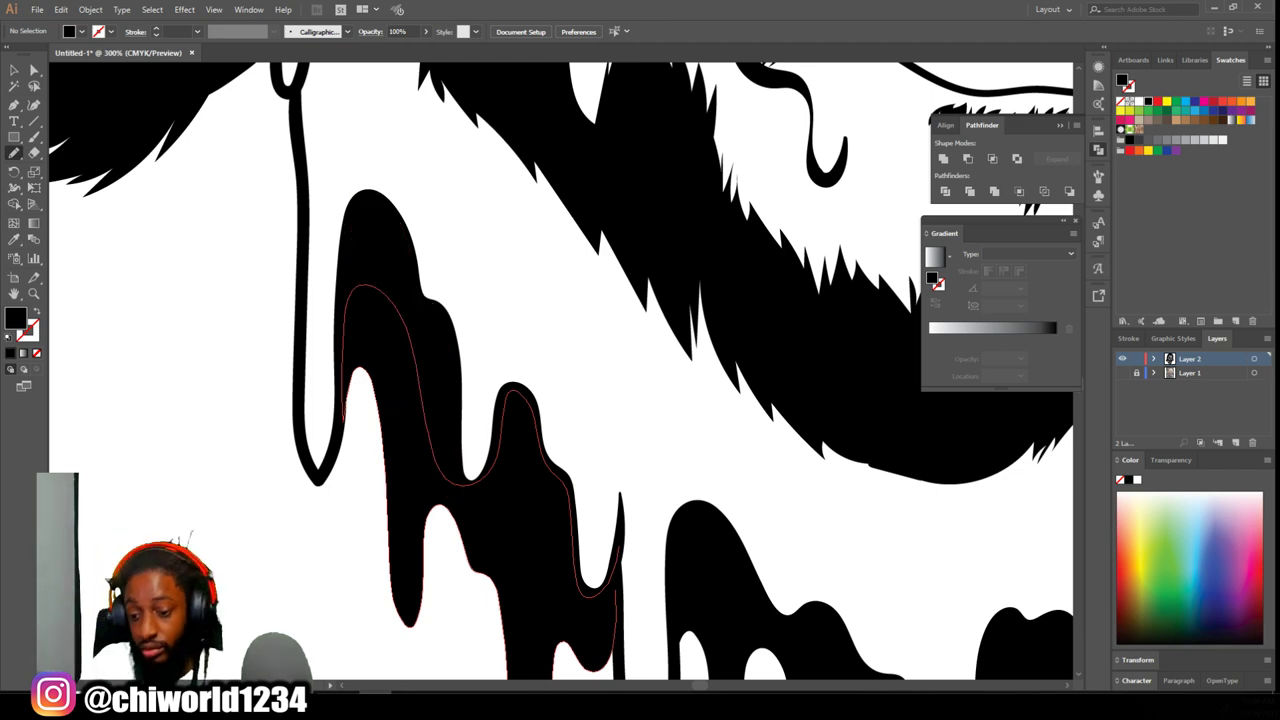
scroll(484, 464, down, 5)
- Brush a row of short curved drips across the neck, following the beard's lower edge
key(b)
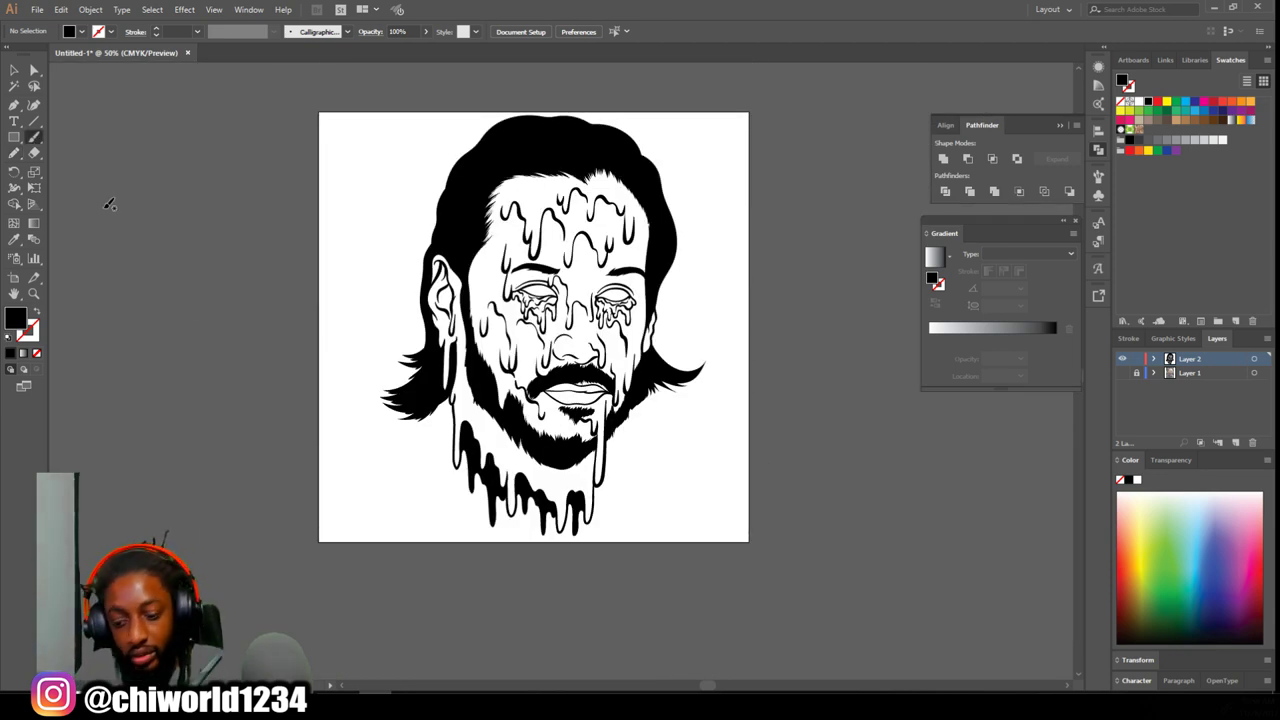
scroll(690, 520, down, 2)
key(ctrl+plus)
key(ctrl+plus)
key(ctrl+plus)
key(ctrl+plus)
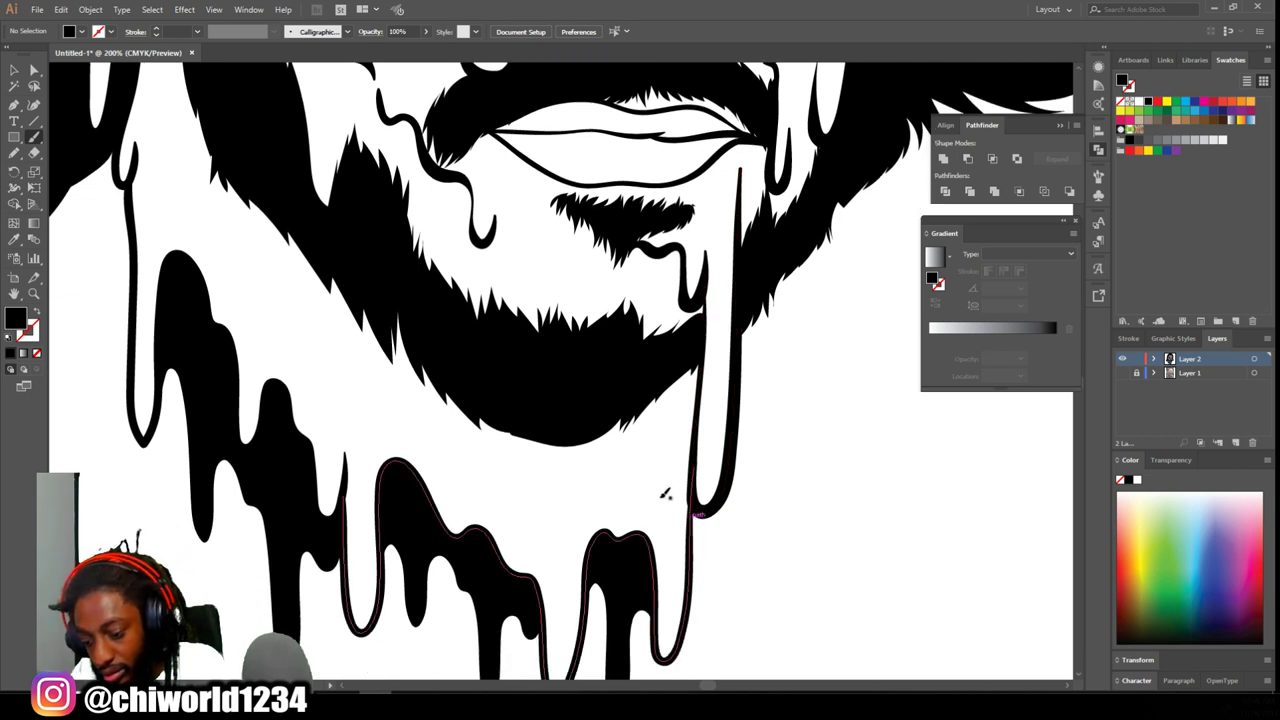
mouse_move(590, 478)
mouse_down()
mouse_move(541, 565)
mouse_move(526, 488)
mouse_move(490, 451)
mouse_move(468, 509)
mouse_move(453, 446)
mouse_move(413, 396)
mouse_move(402, 424)
mouse_move(384, 426)
mouse_move(363, 358)
mouse_move(346, 362)
mouse_move(320, 390)
mouse_up()
drag(328, 336, 243, 255)
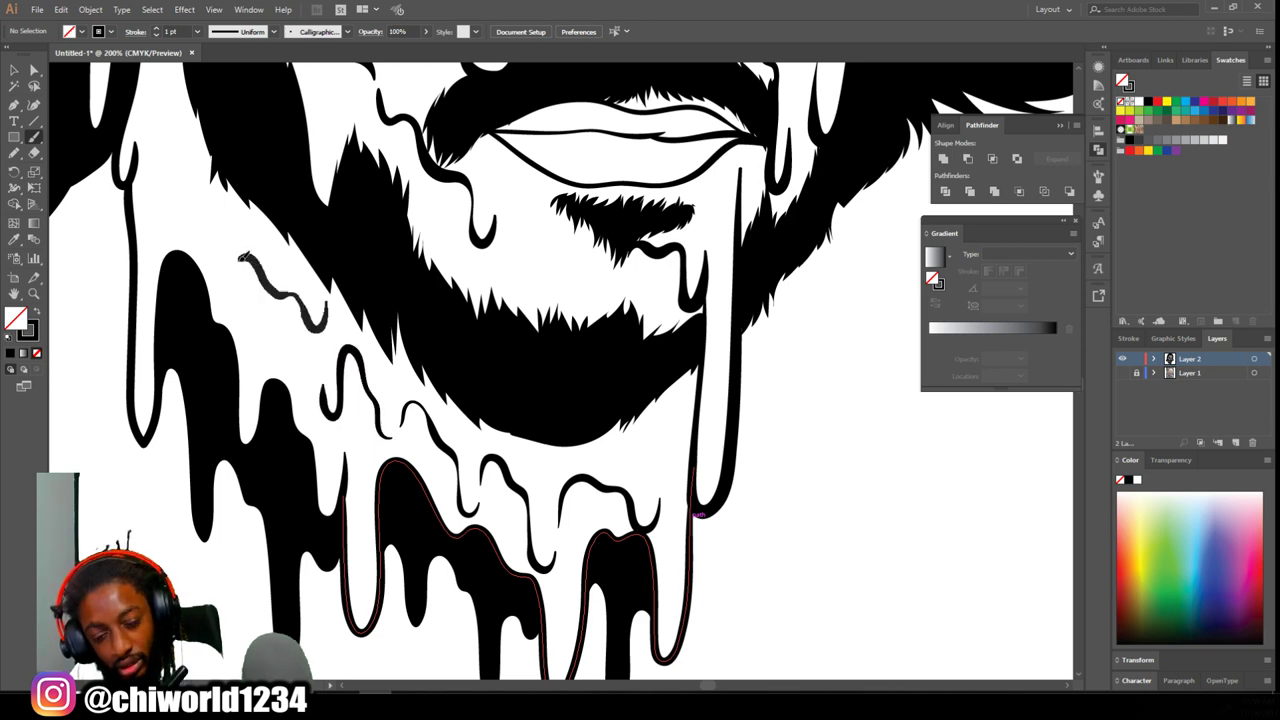
- Brush short drips on the neck below the ear, beside the long mouth drip, and on the chin
scroll(243, 257, up, 3)
mouse_move(170, 220)
mouse_down()
mouse_move(153, 225)
mouse_move(156, 180)
mouse_up()
key(ctrl+minus)
key(ctrl+equal)
scroll(653, 551, right, 4)
scroll(655, 549, down, 4)
drag(501, 506, 457, 463)
scroll(457, 463, up, 5)
mouse_move(397, 411)
mouse_down()
mouse_move(348, 366)
mouse_move(339, 326)
mouse_move(293, 286)
mouse_up()
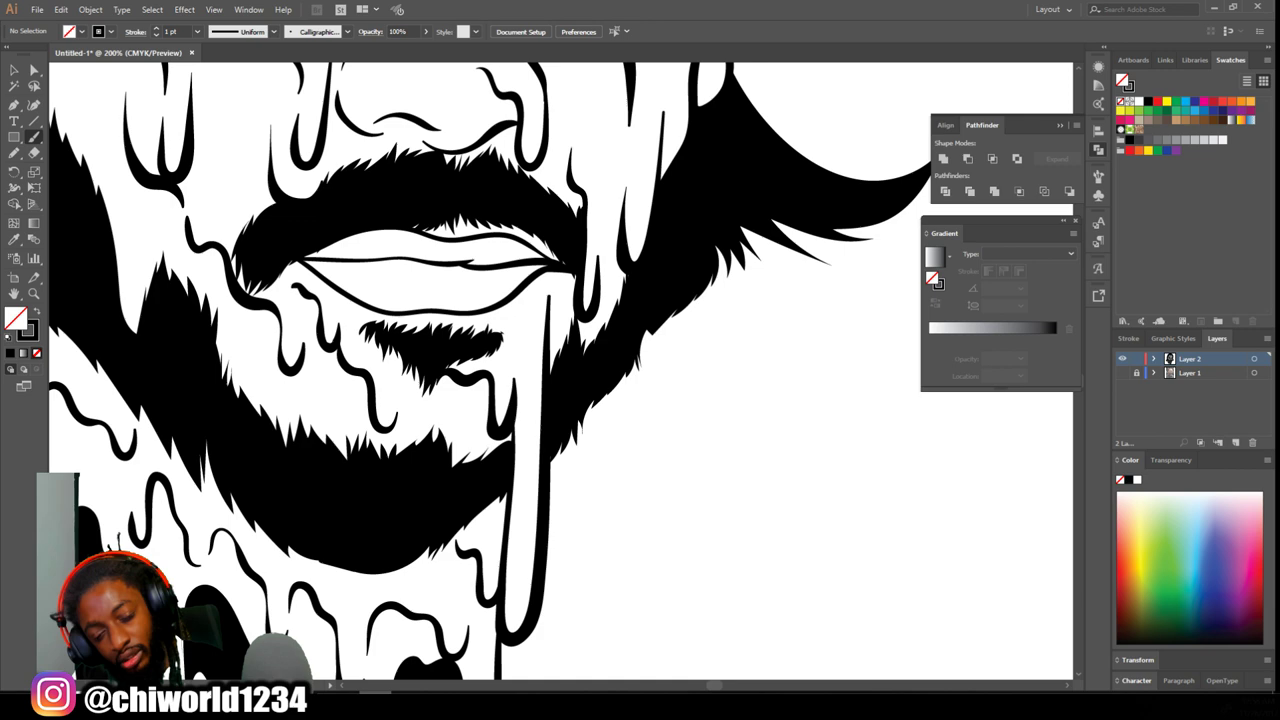
- Brush additional wavy drips up the left cheek to the temple beside the hairline
key(ctrl+minus)
key(ctrl+minus)
key(ctrl+minus)
drag(524, 440, 606, 518)
key(ctrl+equal)
key(ctrl+equal)
key(ctrl+equal)
scroll(606, 516, up, 3)
mouse_move(527, 418)
mouse_down()
mouse_move(496, 346)
mouse_move(457, 358)
mouse_up()
drag(416, 538, 366, 491)
mouse_move(343, 380)
mouse_down()
mouse_move(335, 397)
mouse_move(291, 362)
mouse_up()
scroll(330, 318, up, 8)
mouse_move(352, 305)
mouse_down()
mouse_move(335, 245)
mouse_move(277, 232)
mouse_up()
drag(333, 170, 317, 190)
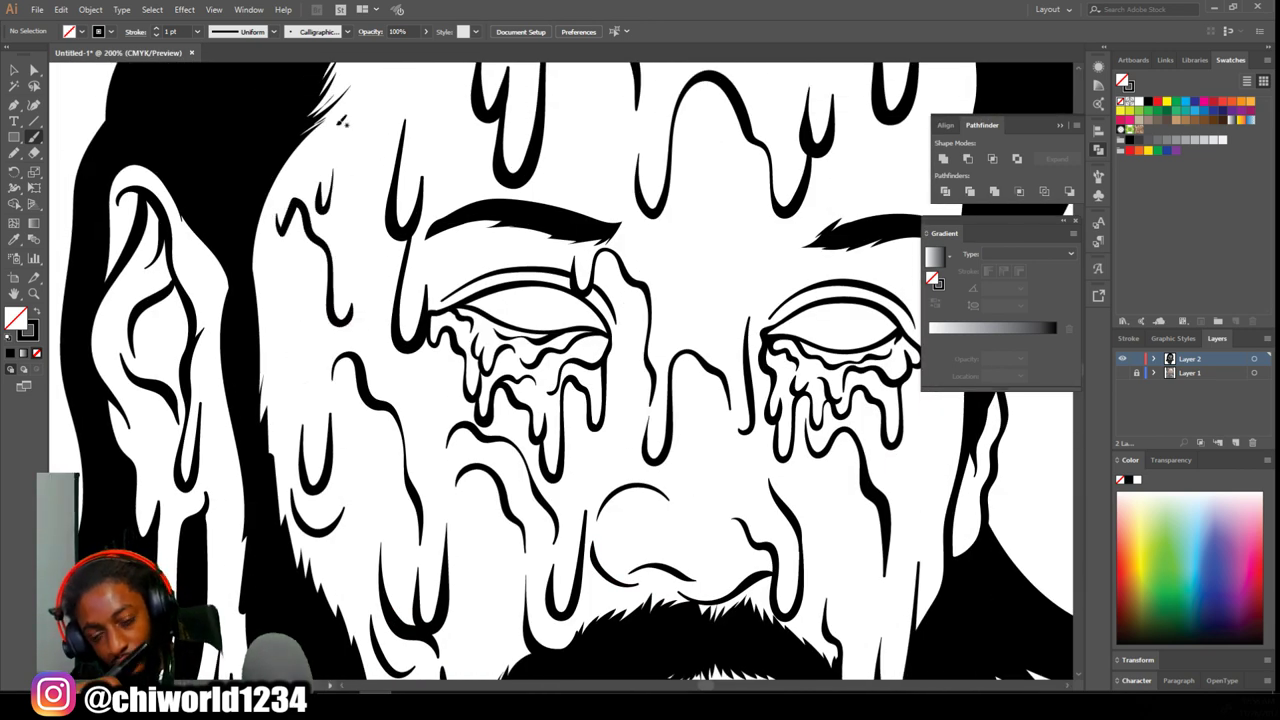
drag(366, 224, 354, 97)
- Brush wavy drips between the eyebrows and at the outer corner of the right eyelid
key(ctrl+minus)
key(ctrl+minus)
key(ctrl+minus)
drag(754, 380, 631, 443)
key(ctrl+equal)
key(ctrl+equal)
key(ctrl+equal)
scroll(406, 423, down, 2)
mouse_move(388, 480)
mouse_down()
mouse_move(355, 374)
mouse_move(262, 400)
mouse_up()
drag(502, 440, 548, 436)
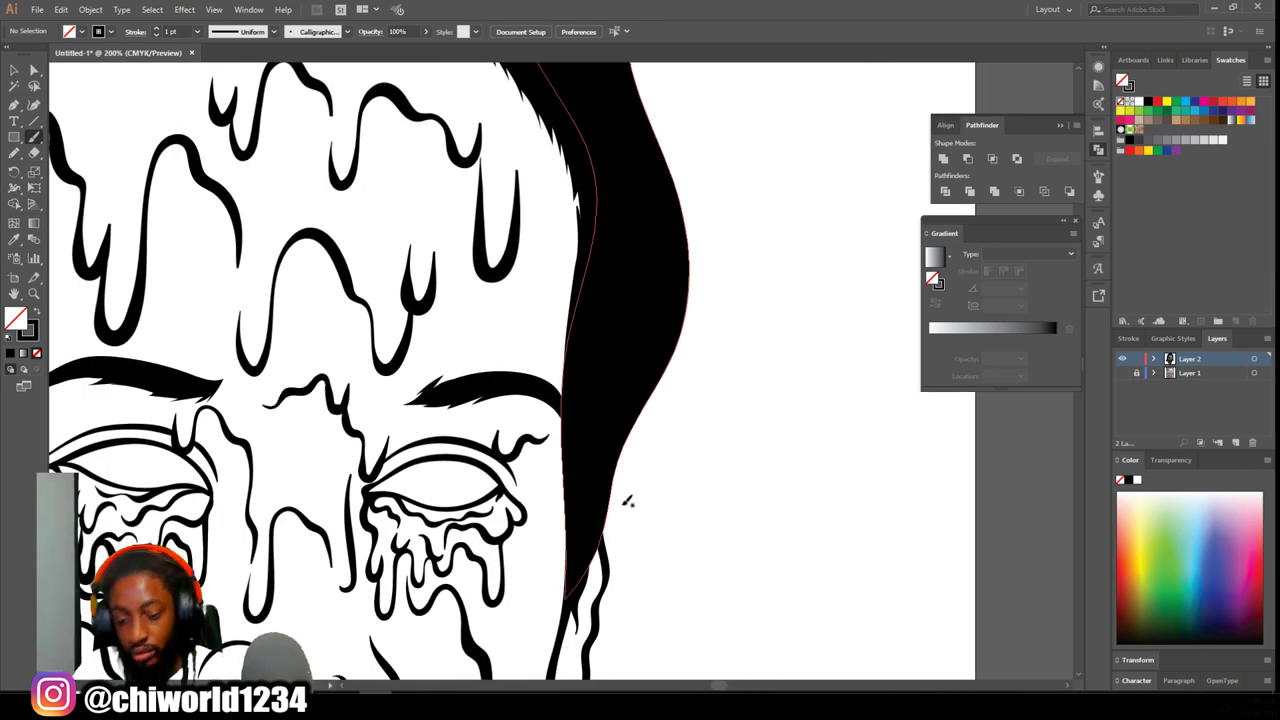
- Brush short drips and small curved accents into the remaining gaps on the forehead and cheeks
scroll(626, 501, down, 5)
scroll(334, 440, up, 5)
mouse_move(325, 455)
mouse_down()
mouse_move(240, 418)
mouse_move(139, 449)
mouse_up()
scroll(214, 537, up, 2)
mouse_move(921, 427)
mouse_down()
mouse_move(774, 415)
mouse_move(764, 388)
mouse_up()
key(ctrl+minus)
key(ctrl+minus)
drag(877, 469, 914, 530)
key(ctrl+equal)
scroll(757, 422, up, 1)
mouse_move(488, 250)
mouse_down()
mouse_move(391, 297)
mouse_move(348, 249)
mouse_up()
mouse_move(345, 273)
mouse_down()
mouse_move(316, 256)
mouse_move(295, 264)
mouse_up()
drag(308, 391, 251, 388)
drag(645, 376, 595, 380)
drag(797, 353, 830, 387)
key(ctrl+minus)
key(ctrl+minus)
key(ctrl+minus)
key(ctrl+minus)
key(ctrl+minus)
key(ctrl+equal)
key(ctrl+equal)
key(ctrl+equal)
key(ctrl+equal)
key(ctrl+equal)
key(ctrl+equal)
drag(708, 560, 616, 72)
drag(482, 532, 404, 514)
drag(592, 328, 428, 262)
drag(446, 305, 509, 296)
key(ctrl+minus)
key(ctrl+minus)
key(ctrl+minus)
key(ctrl+minus)
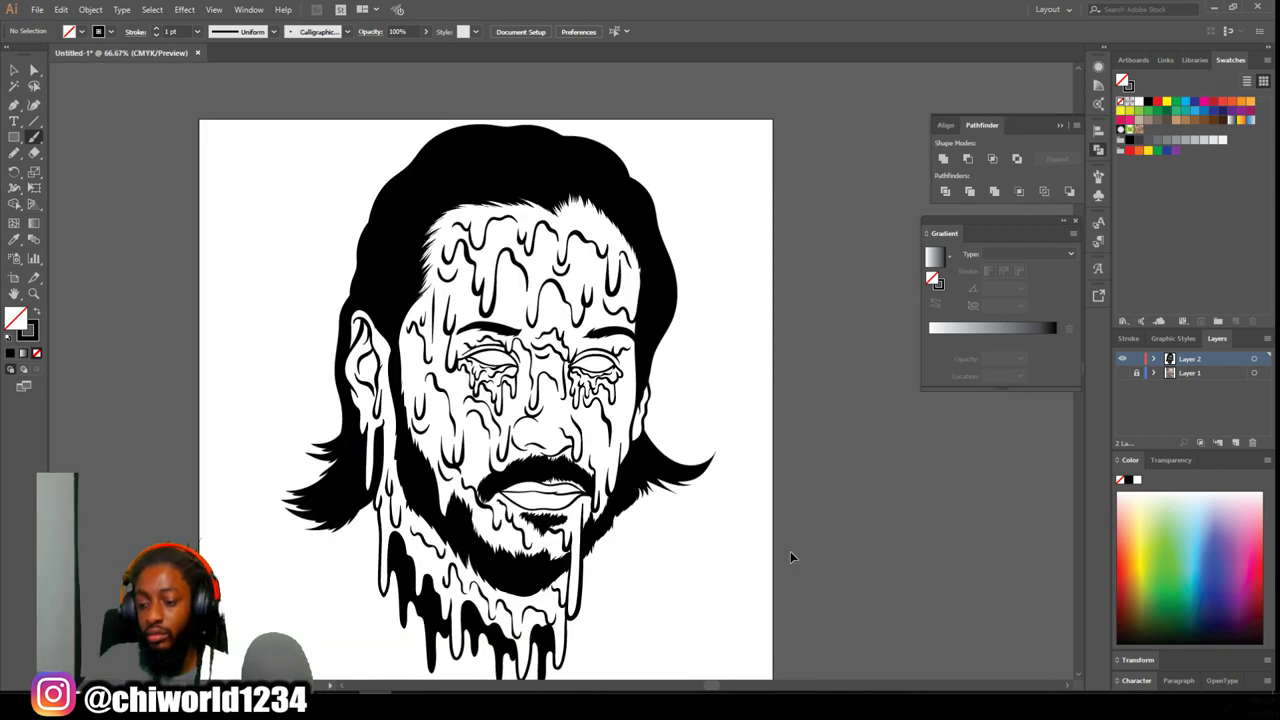
- Brush small wavy drips above the left eyelid and between the brows
scroll(793, 554, down, 2)
scroll(735, 528, up, 6)
drag(579, 496, 485, 298)
mouse_move(640, 373)
mouse_down()
mouse_move(643, 411)
mouse_move(645, 378)
mouse_up()
scroll(763, 443, down, 4)
scroll(737, 440, up, 3)
scroll(737, 440, up, 2)
mouse_move(465, 330)
mouse_down()
mouse_move(432, 400)
mouse_move(230, 292)
mouse_up()
scroll(698, 607, down, 5)
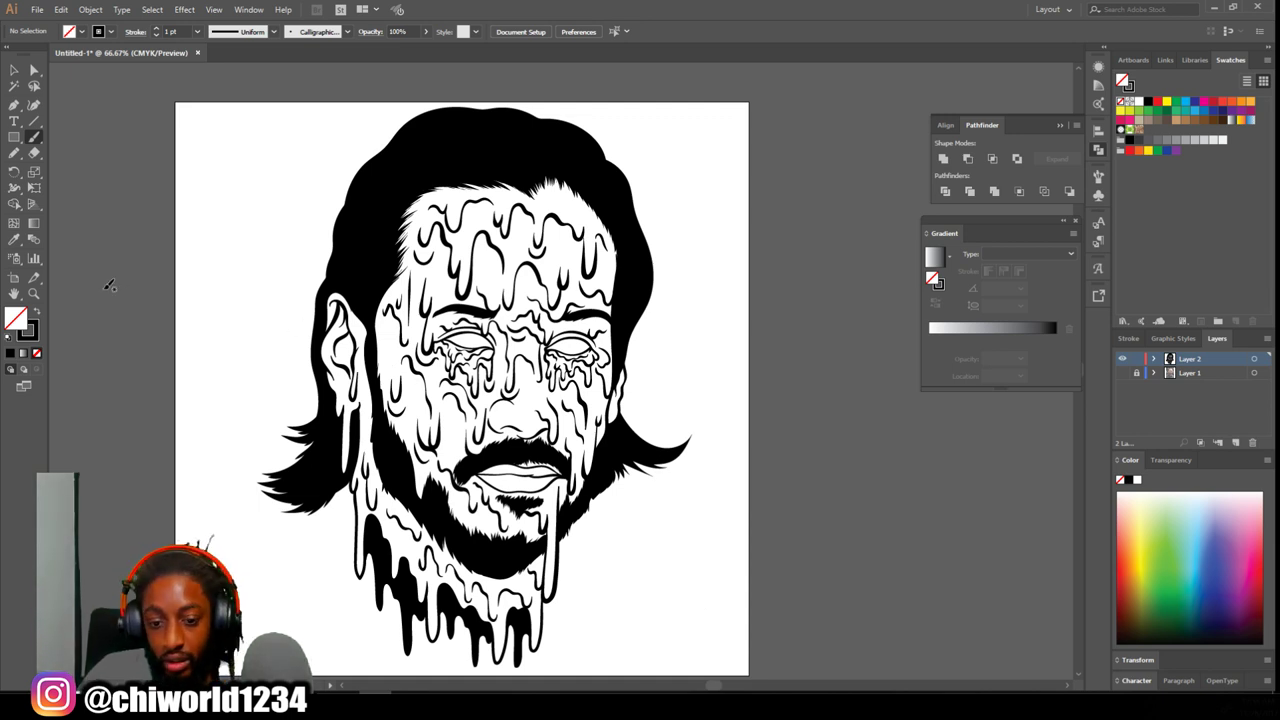
- Swap to a black fill without stroke and thicken the left eye's corners and upper lid with a Pencil shape
click(13, 154)
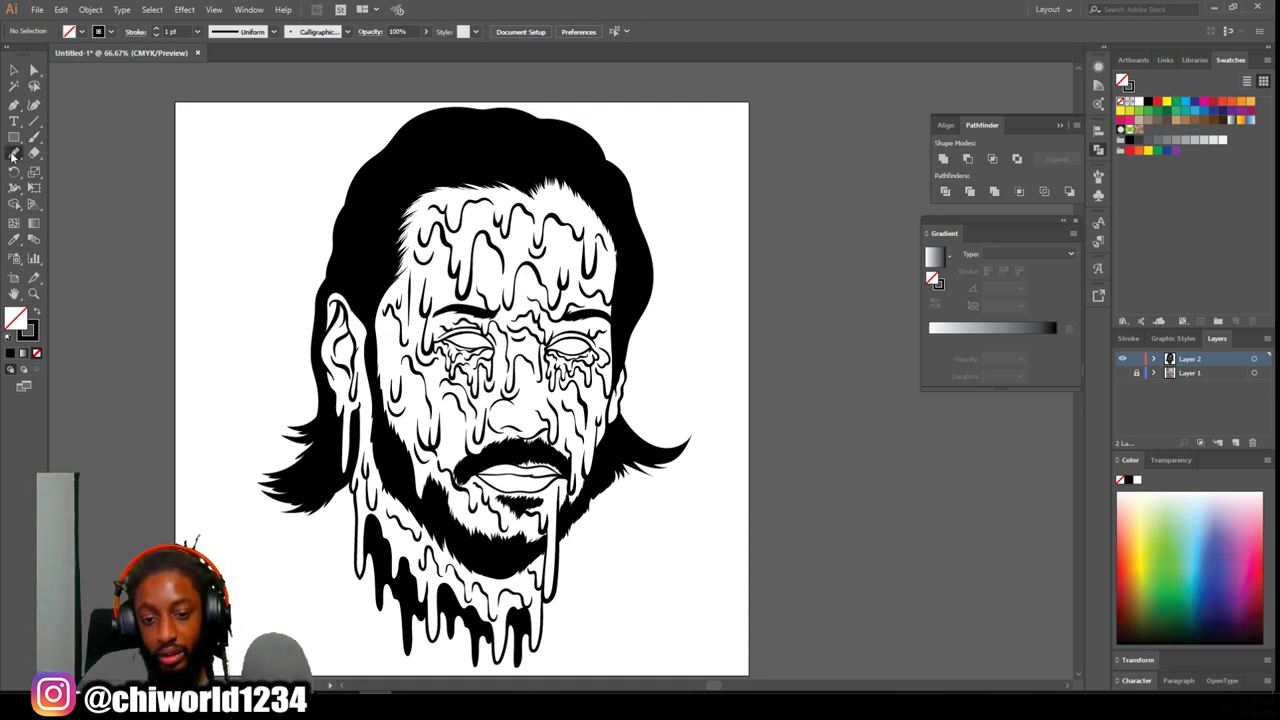
click(37, 312)
scroll(462, 390, up, 2)
scroll(470, 405, up, 10)
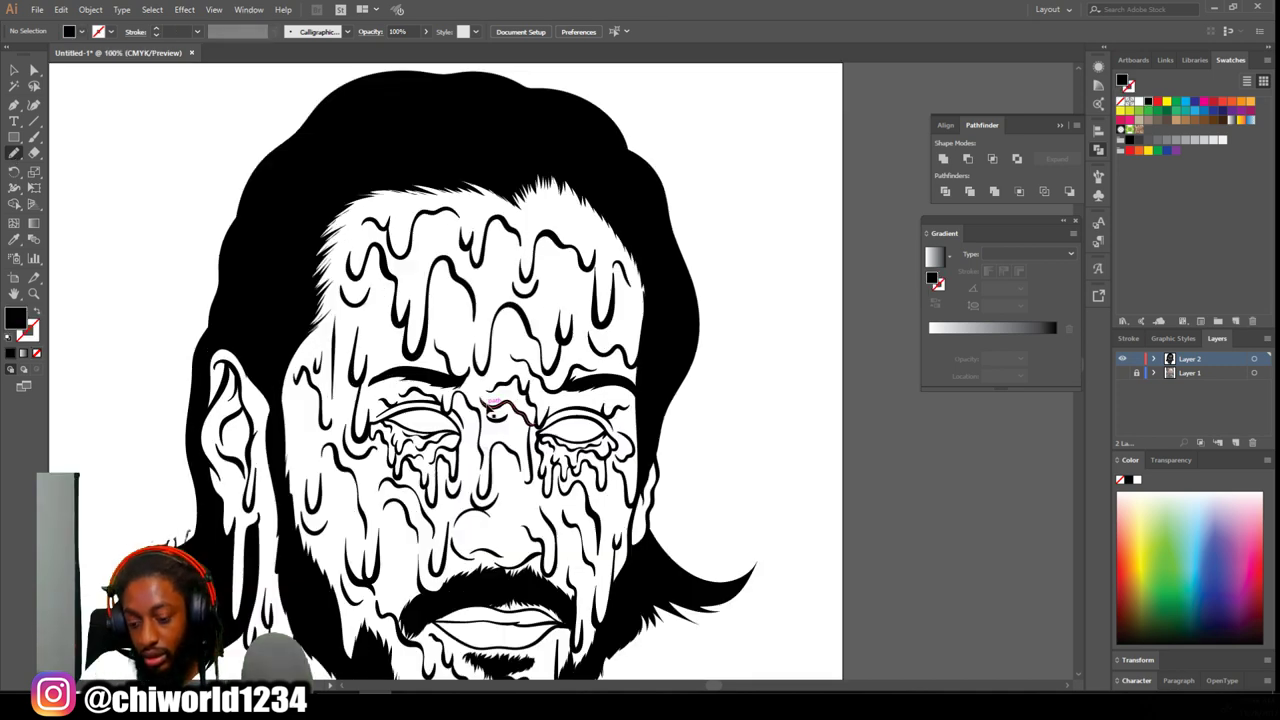
scroll(477, 440, down, 4)
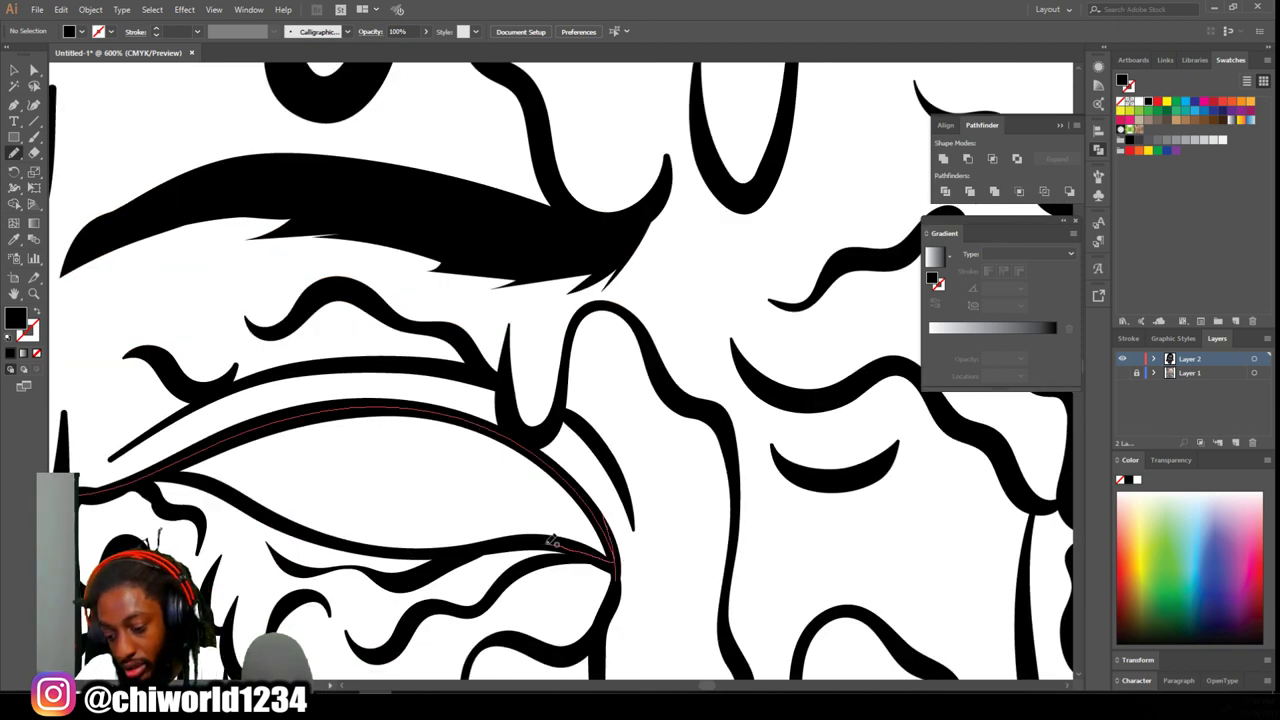
mouse_move(509, 460)
mouse_down()
mouse_move(443, 429)
mouse_move(367, 417)
mouse_up()
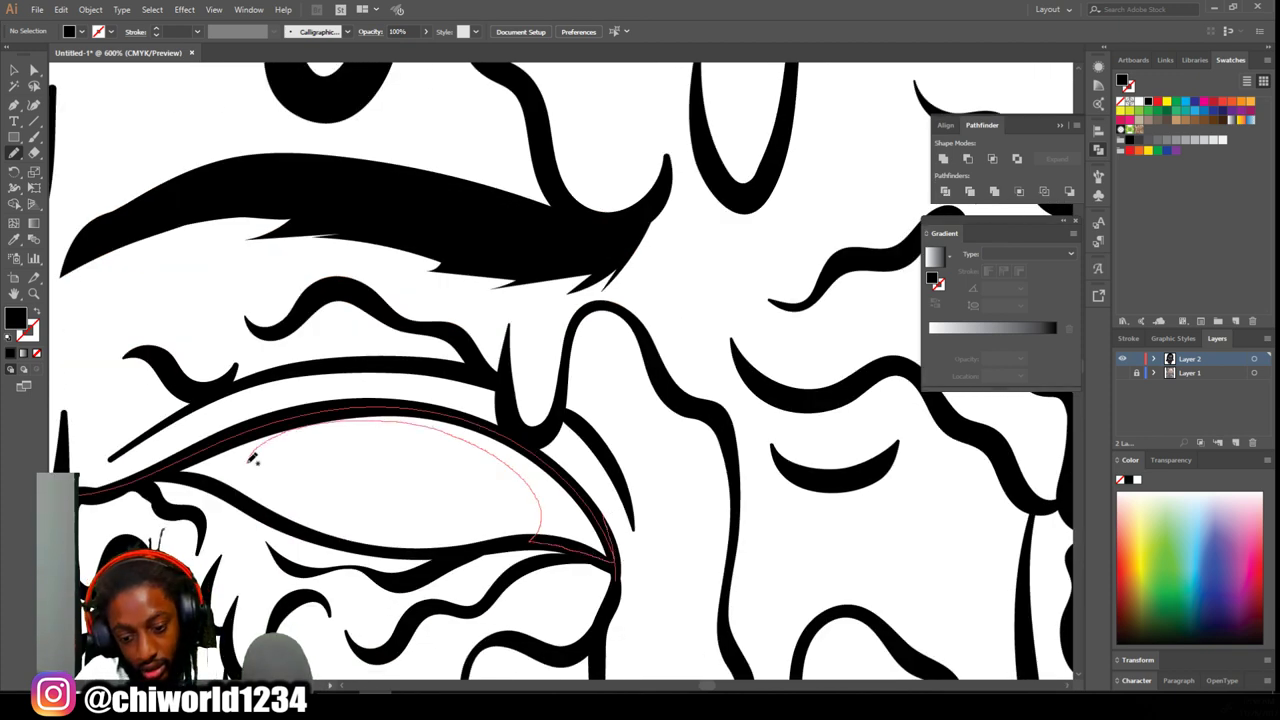
mouse_move(168, 472)
mouse_down()
mouse_move(280, 425)
mouse_move(418, 406)
mouse_move(562, 474)
mouse_move(584, 522)
mouse_up()
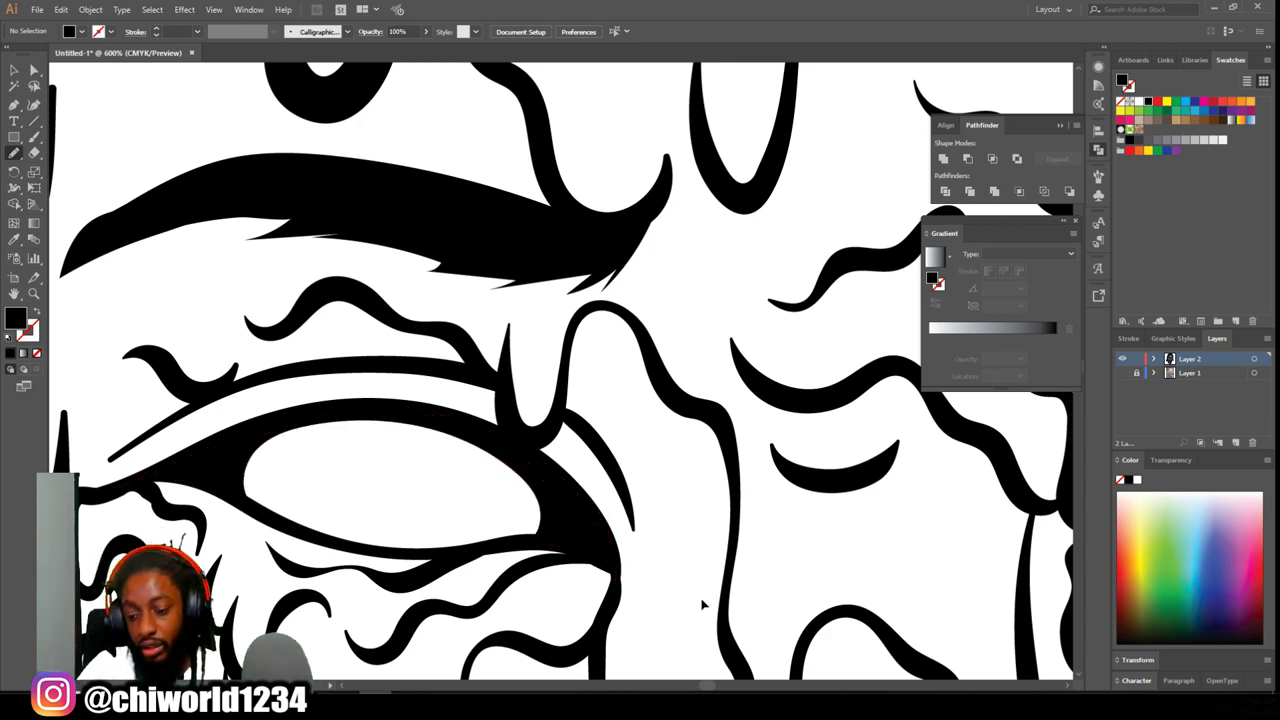
- Fill the corners and upper lid edge of the right eye with a matching solid black Pencil shape
key(ctrl+minus)
key(ctrl+minus)
key(ctrl+minus)
key(ctrl+minus)
scroll(697, 597, down, 2)
scroll(692, 592, up, 6)
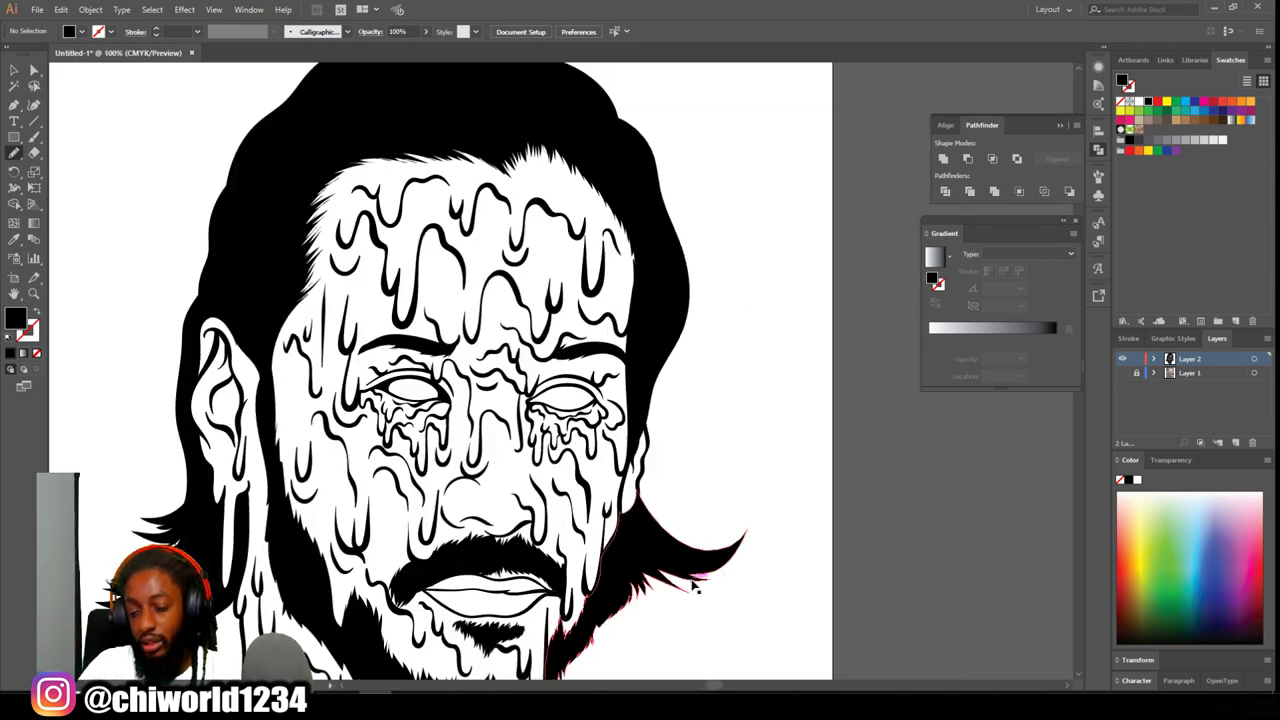
scroll(697, 577, down, 2)
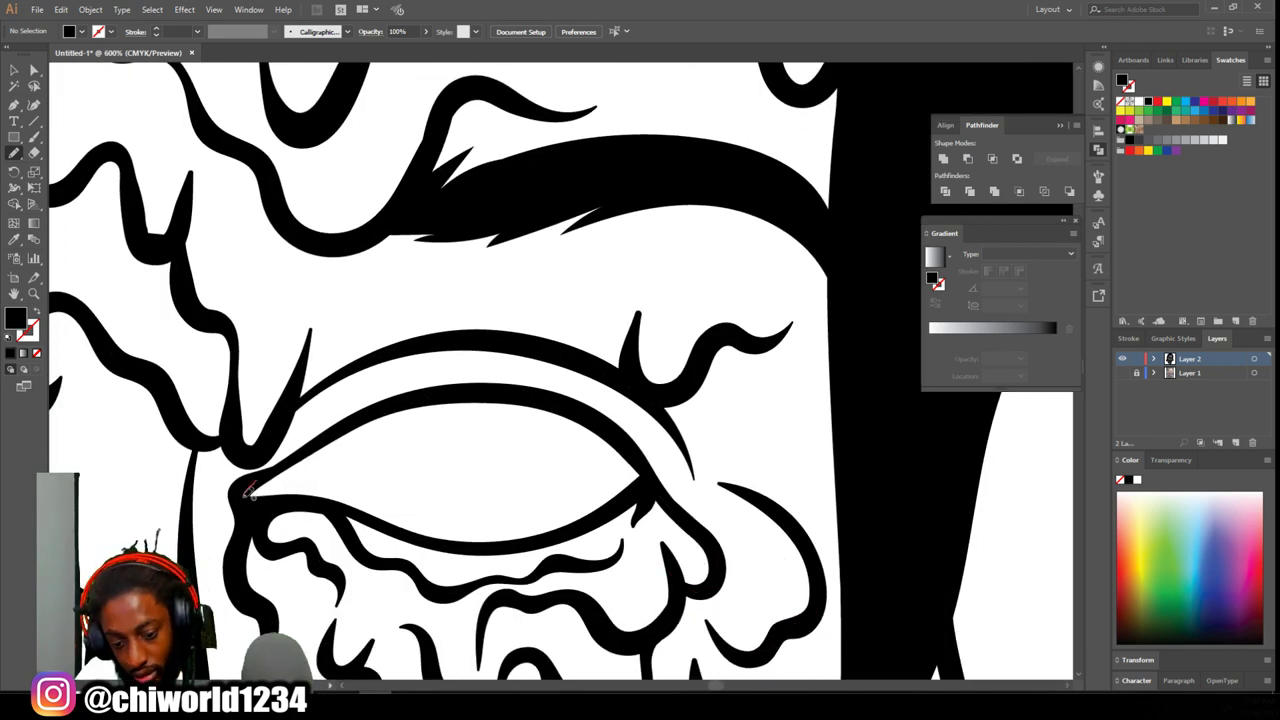
mouse_move(328, 462)
mouse_down()
mouse_move(446, 410)
mouse_move(608, 448)
mouse_move(446, 392)
mouse_move(310, 452)
mouse_up()
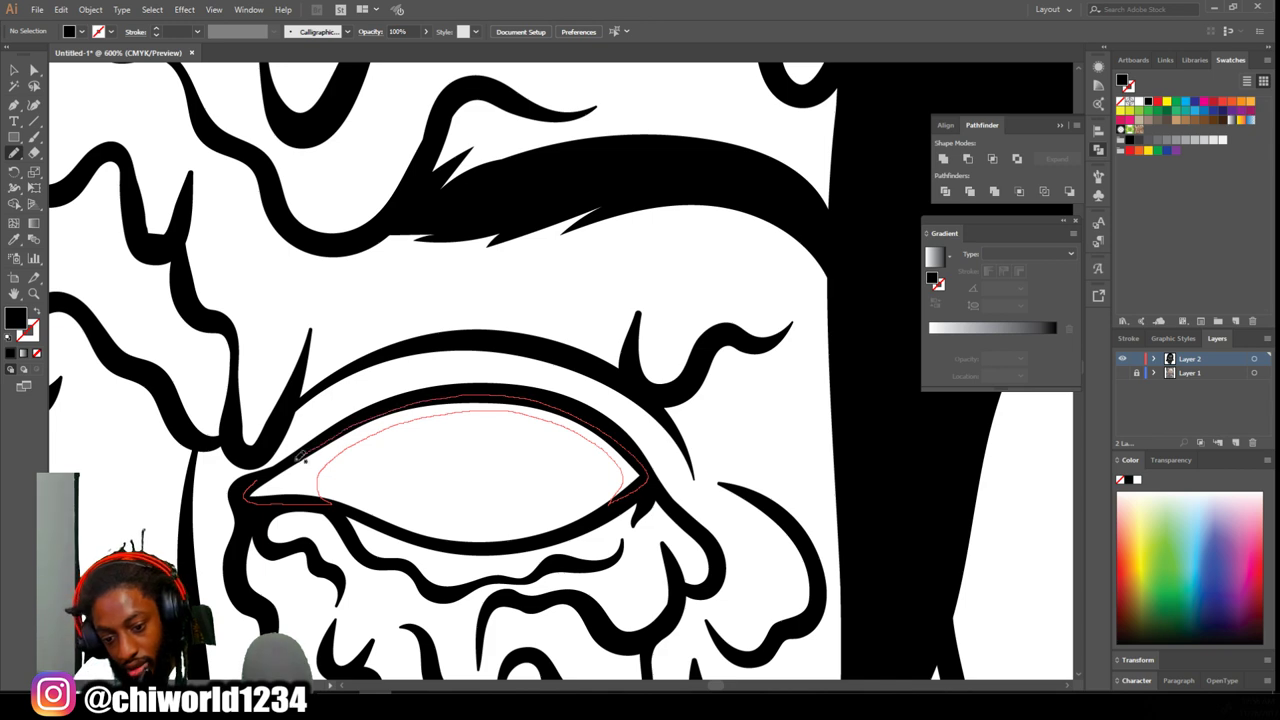
drag(251, 490, 252, 492)
key(ctrl+minus)
key(ctrl+minus)
key(ctrl+minus)
key(ctrl+minus)
key(ctrl+minus)
key(ctrl+minus)
key(ctrl+minus)
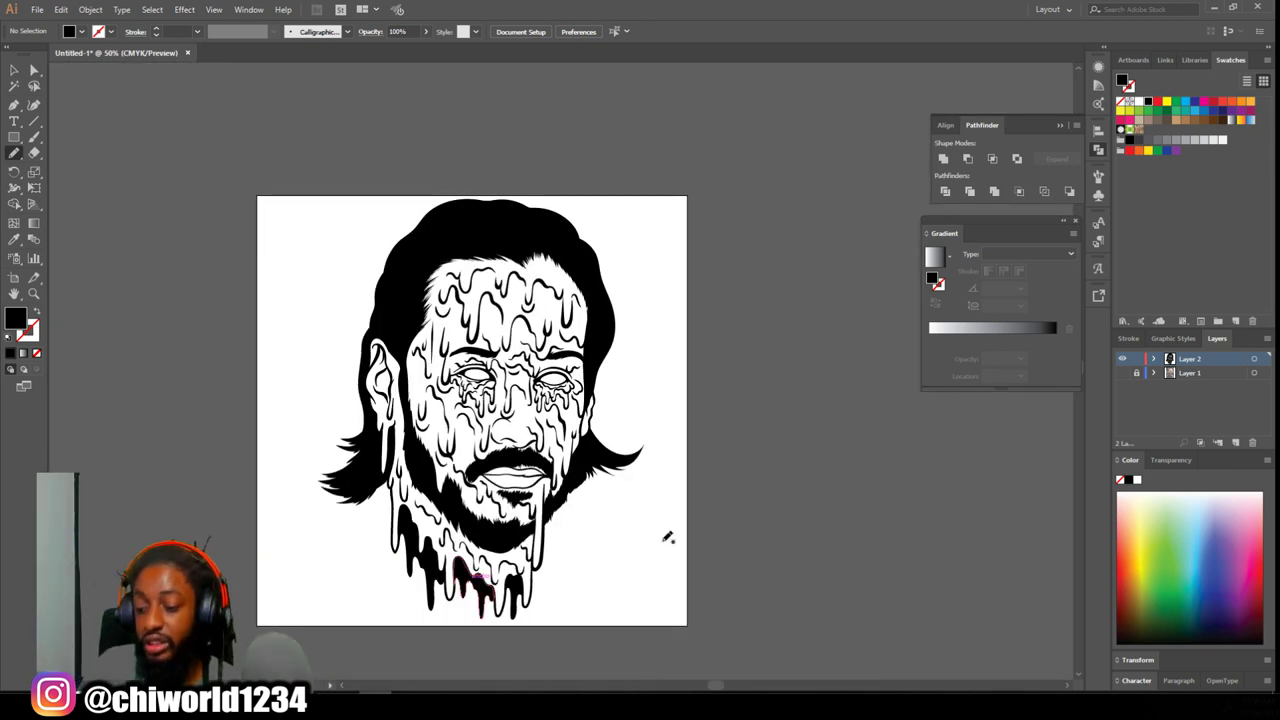
- Select the whole drawing, expand its brush strokes and combine everything with the Pathfinder Merge operation
key(v)
click(103, 100)
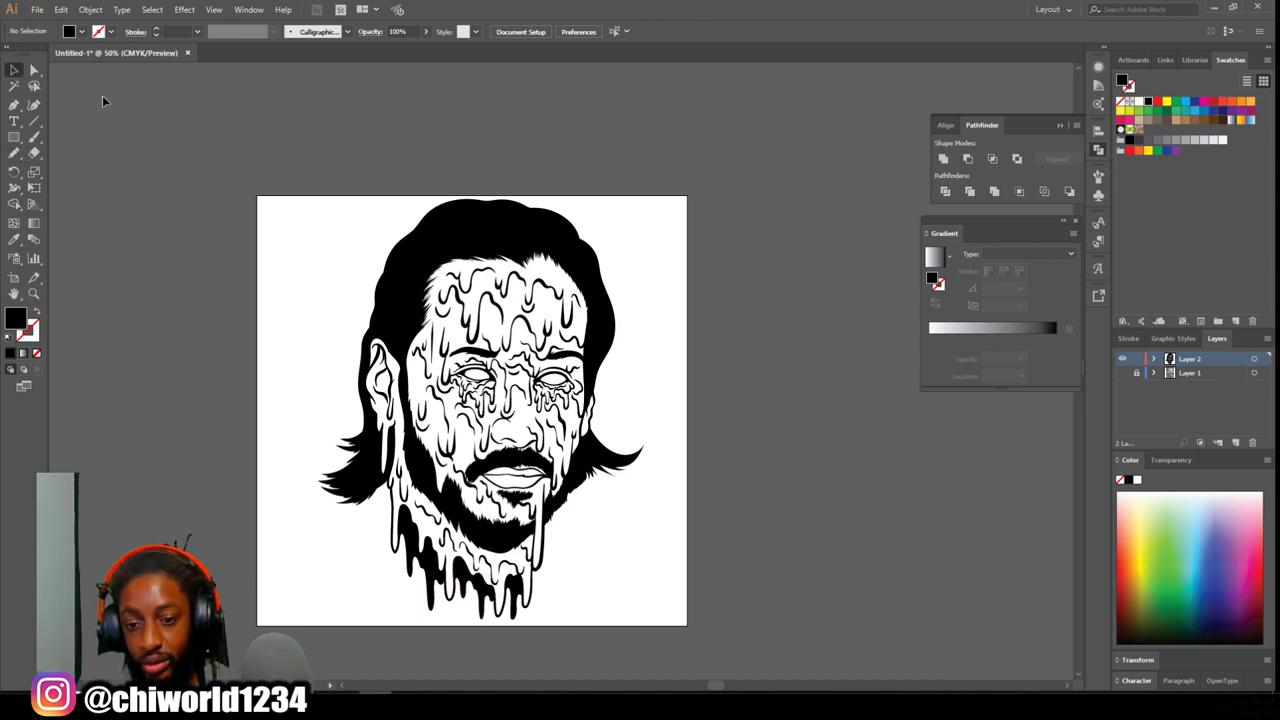
mouse_move(288, 163)
mouse_down()
mouse_move(612, 425)
mouse_move(723, 653)
mouse_up()
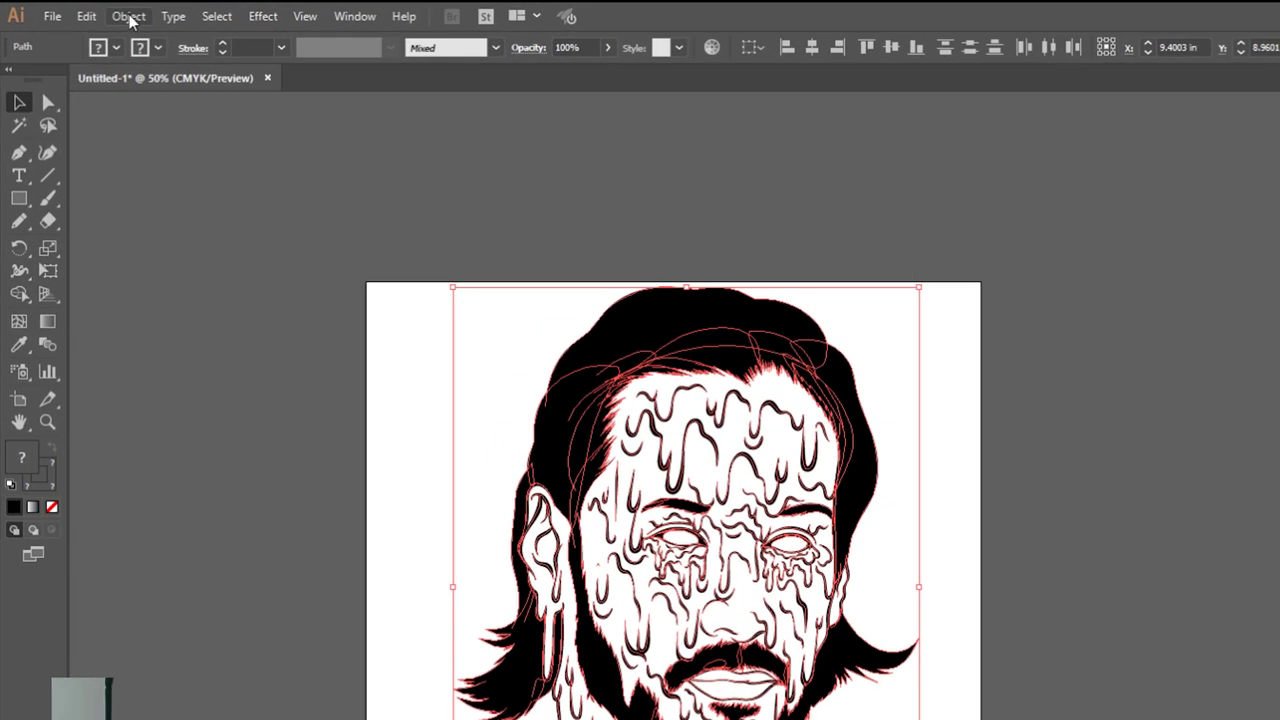
click(129, 18)
click(240, 240)
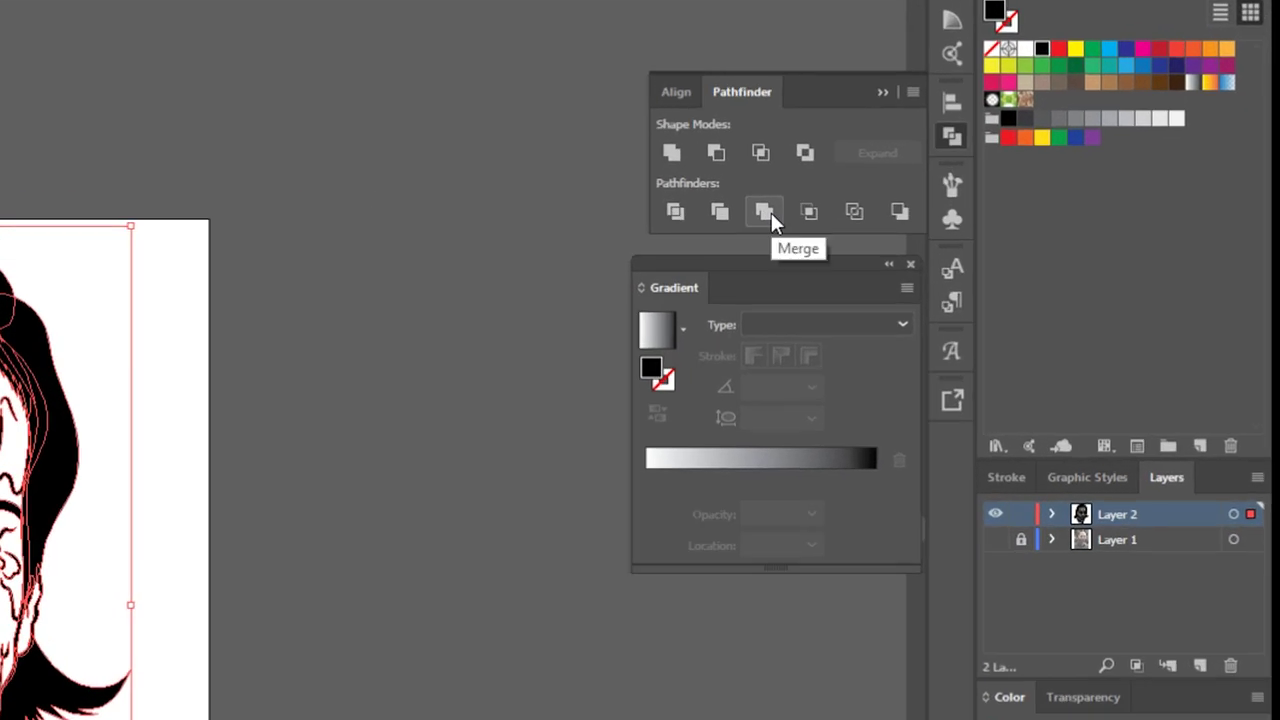
click(771, 212)
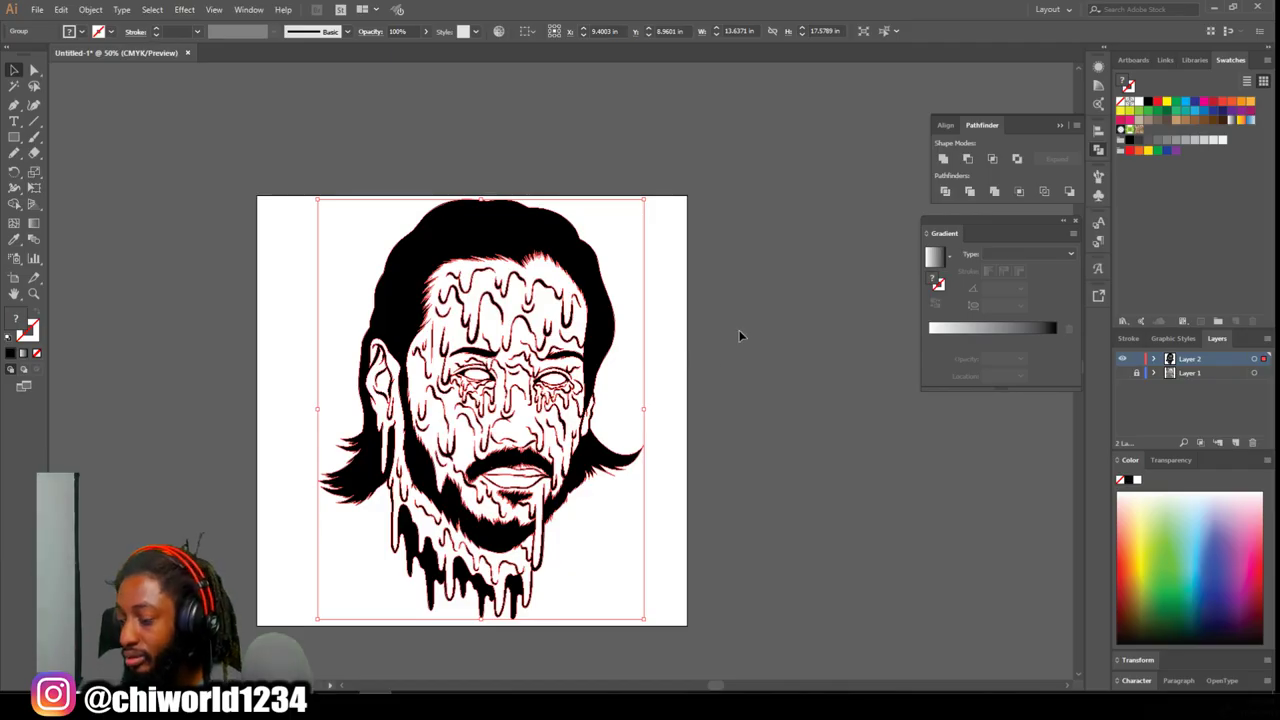
click(748, 333)
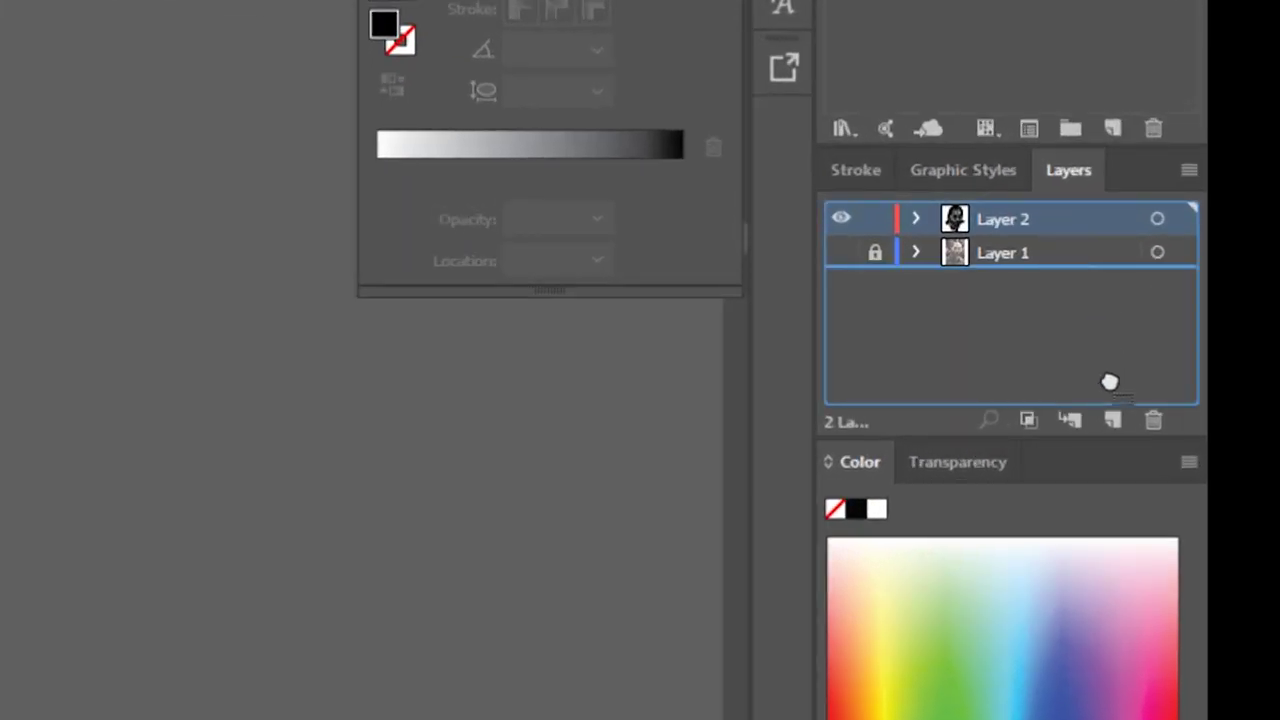
- Duplicate Layer 2, lock the copy on top and make the original Layer 2 active
drag(1109, 382, 1113, 420)
click(876, 220)
click(1012, 251)
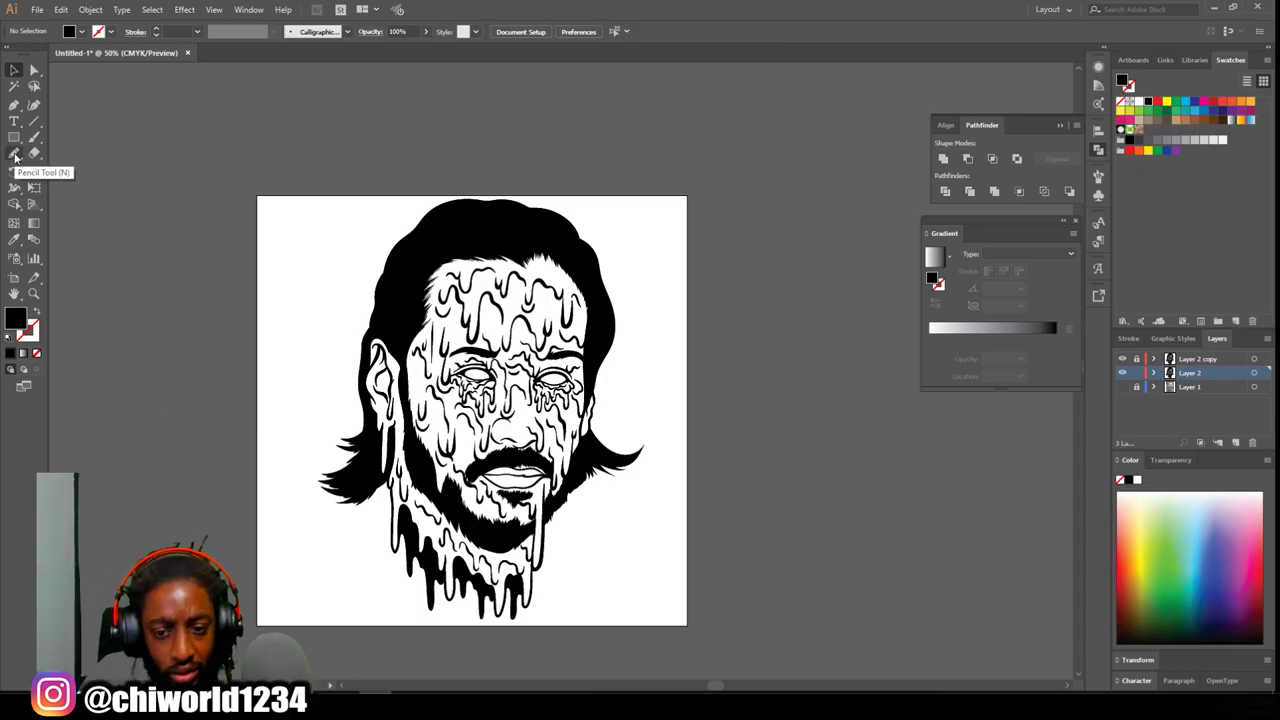
- Set the Pencil tool's fill colour to bright green 00FC72
click(15, 155)
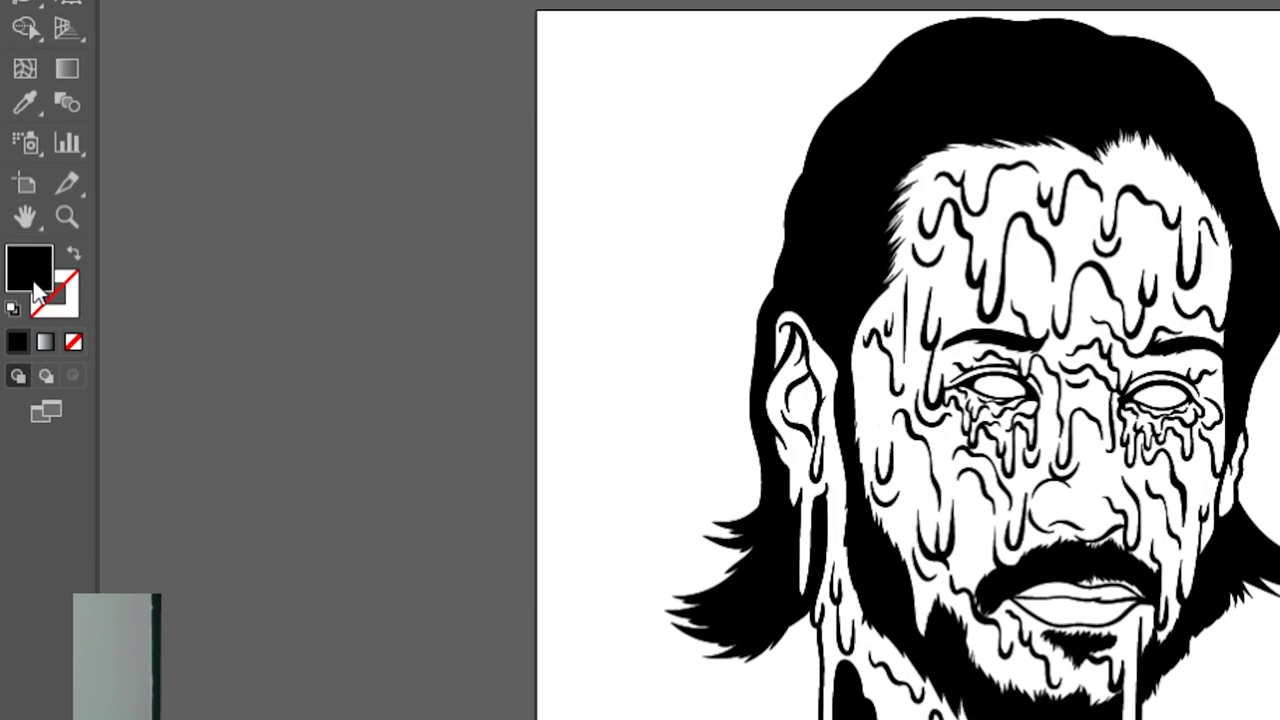
double_click(36, 285)
drag(838, 594, 828, 578)
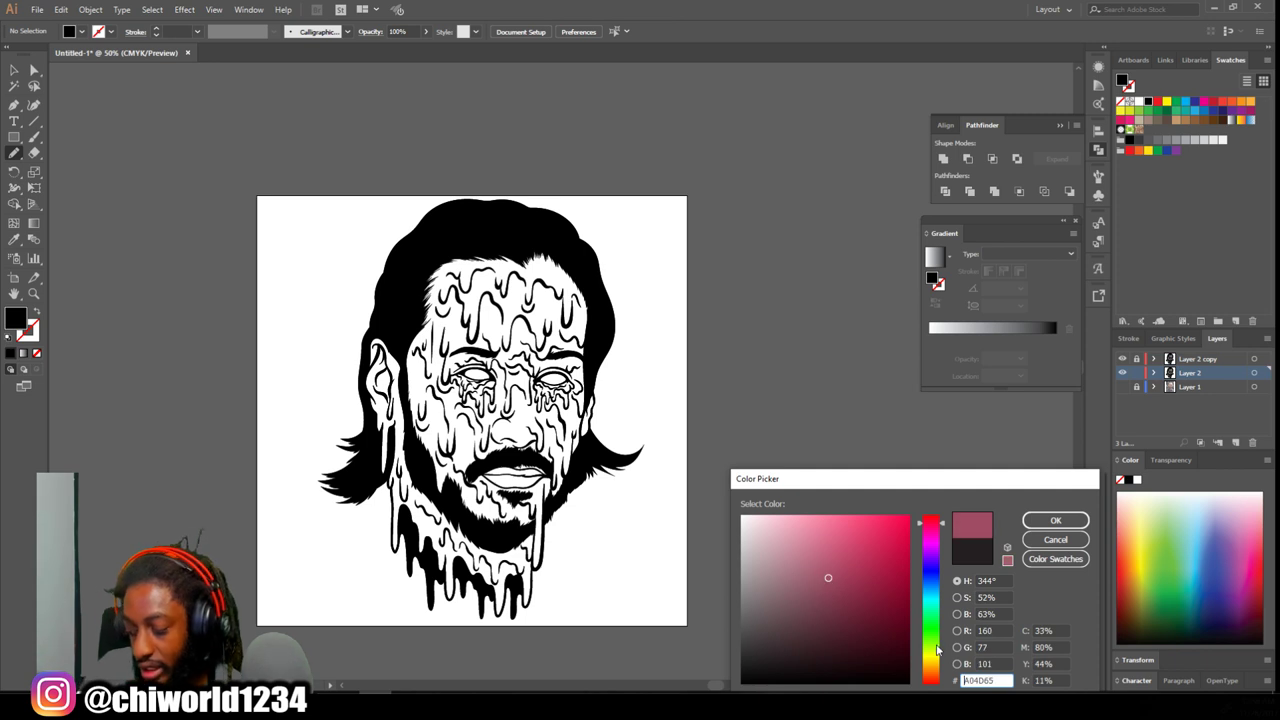
click(934, 641)
drag(933, 643, 930, 655)
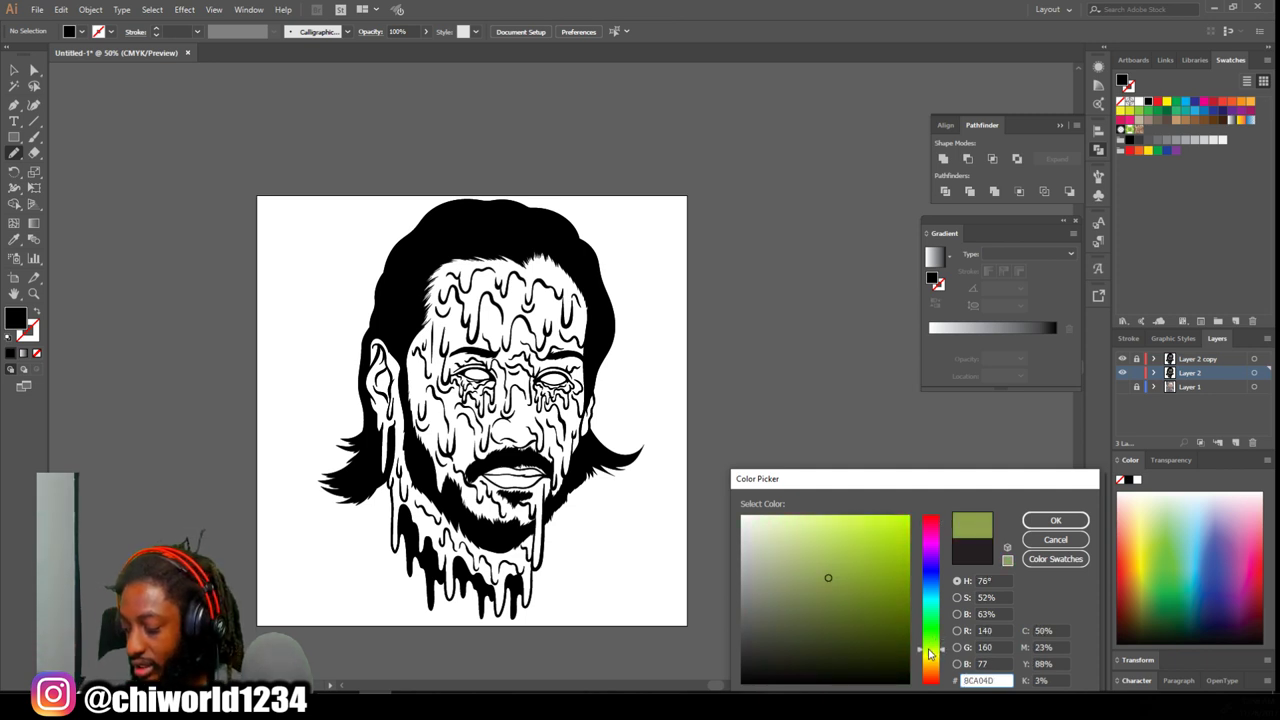
drag(884, 558, 906, 521)
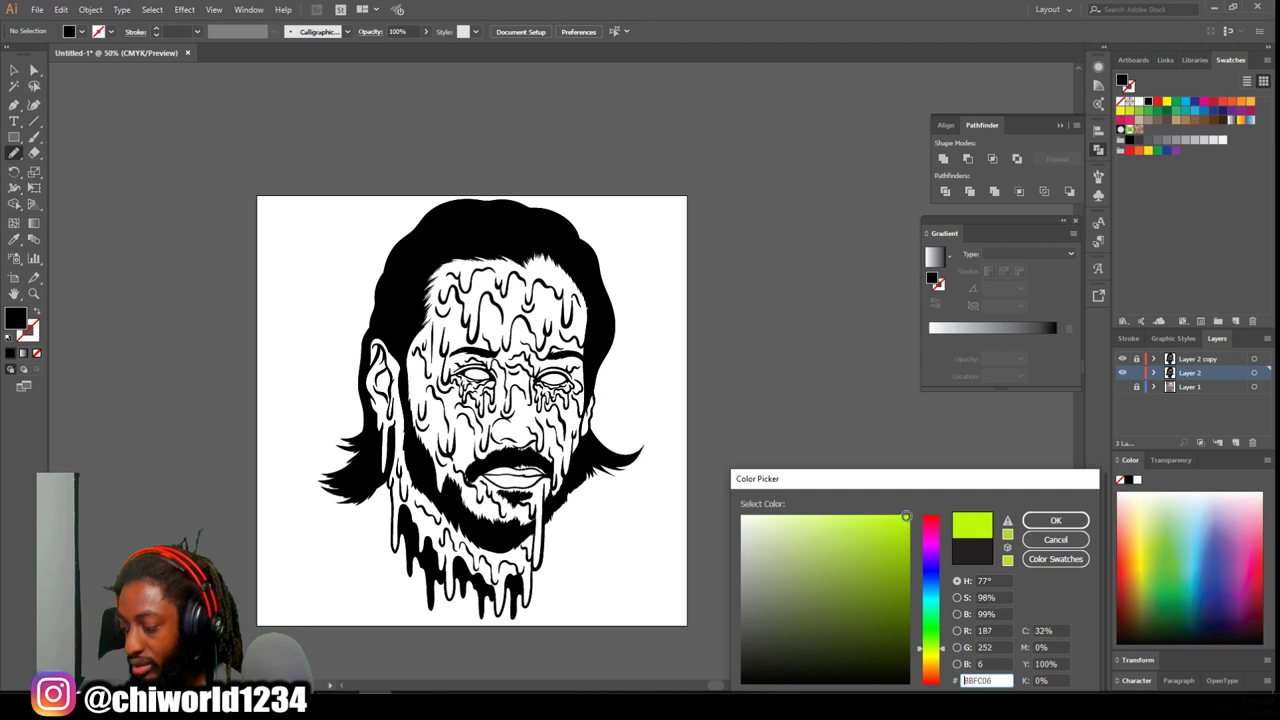
drag(940, 648, 943, 617)
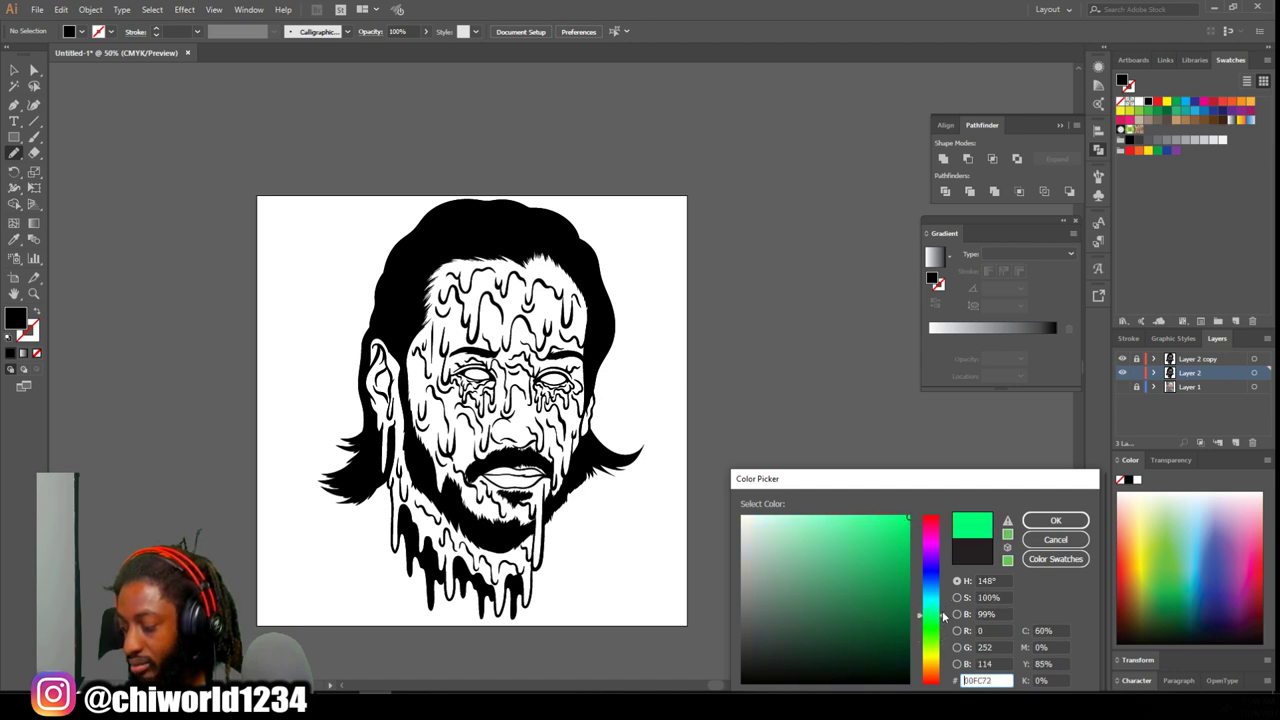
click(1055, 520)
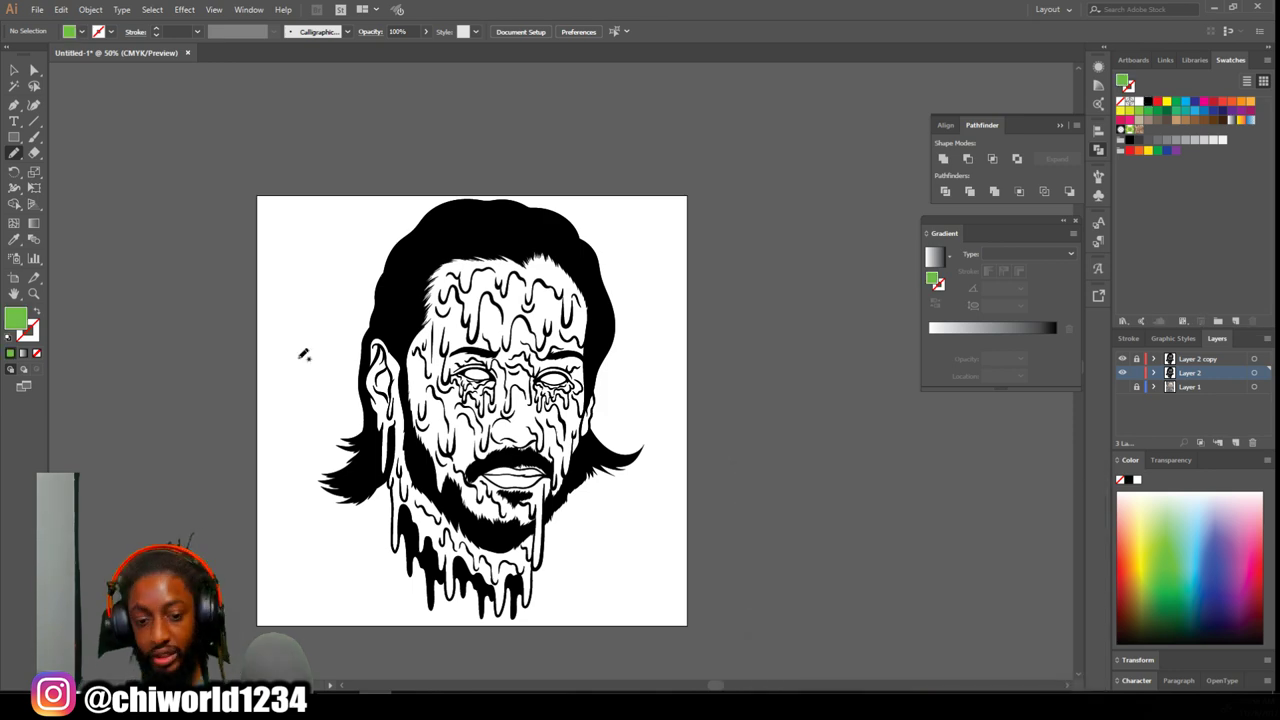
- Fill the face from forehead to chin with green Pencil shapes, covering the gaps along its right edge and the small right ear
mouse_move(407, 304)
mouse_down()
mouse_move(402, 375)
mouse_move(428, 475)
mouse_move(485, 562)
mouse_move(588, 425)
mouse_move(576, 263)
mouse_move(451, 276)
mouse_up()
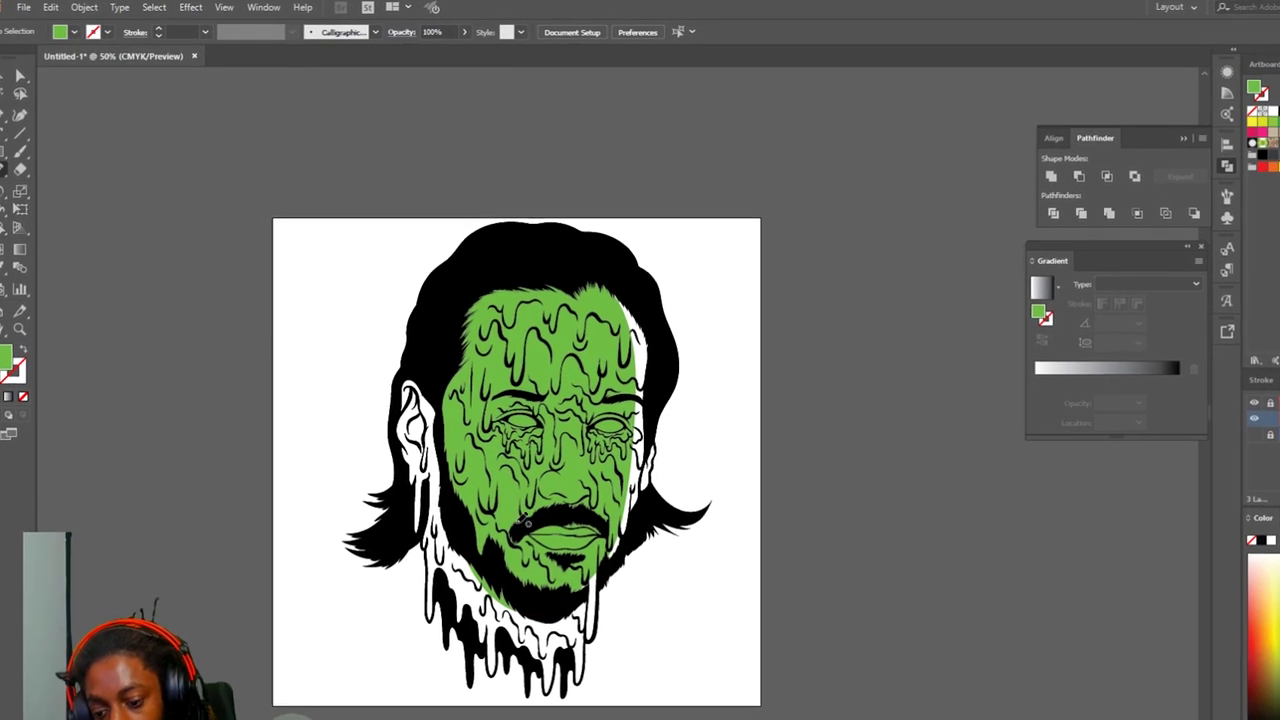
mouse_move(524, 558)
mouse_down()
mouse_move(668, 512)
mouse_move(666, 402)
mouse_move(630, 300)
mouse_move(613, 292)
mouse_up()
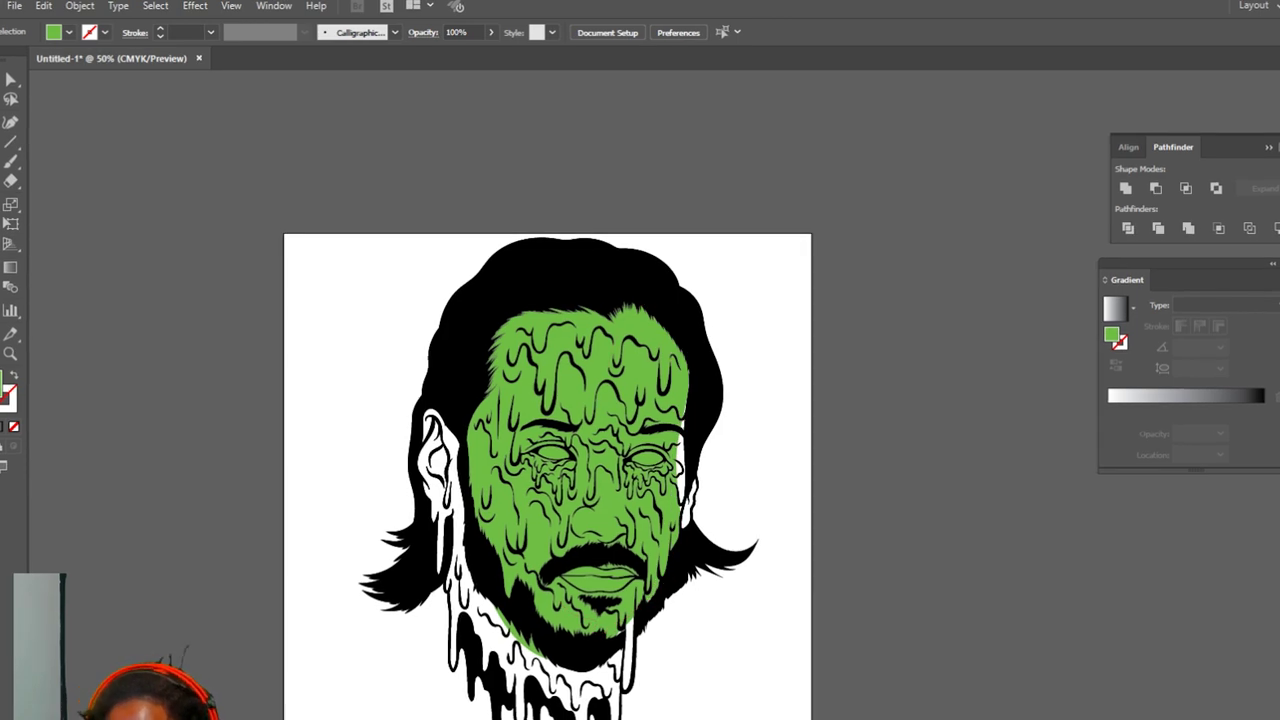
key(ctrl+equal)
key(ctrl+equal)
key(ctrl+equal)
key(ctrl+equal)
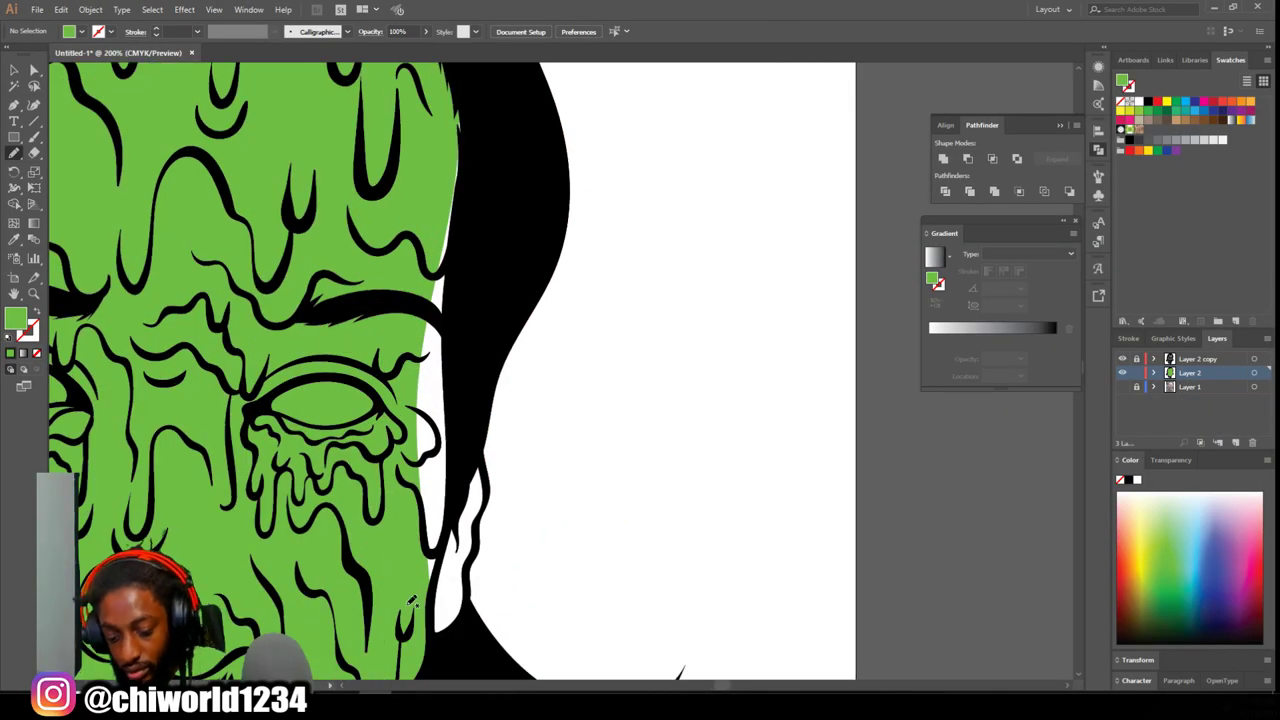
drag(418, 630, 454, 636)
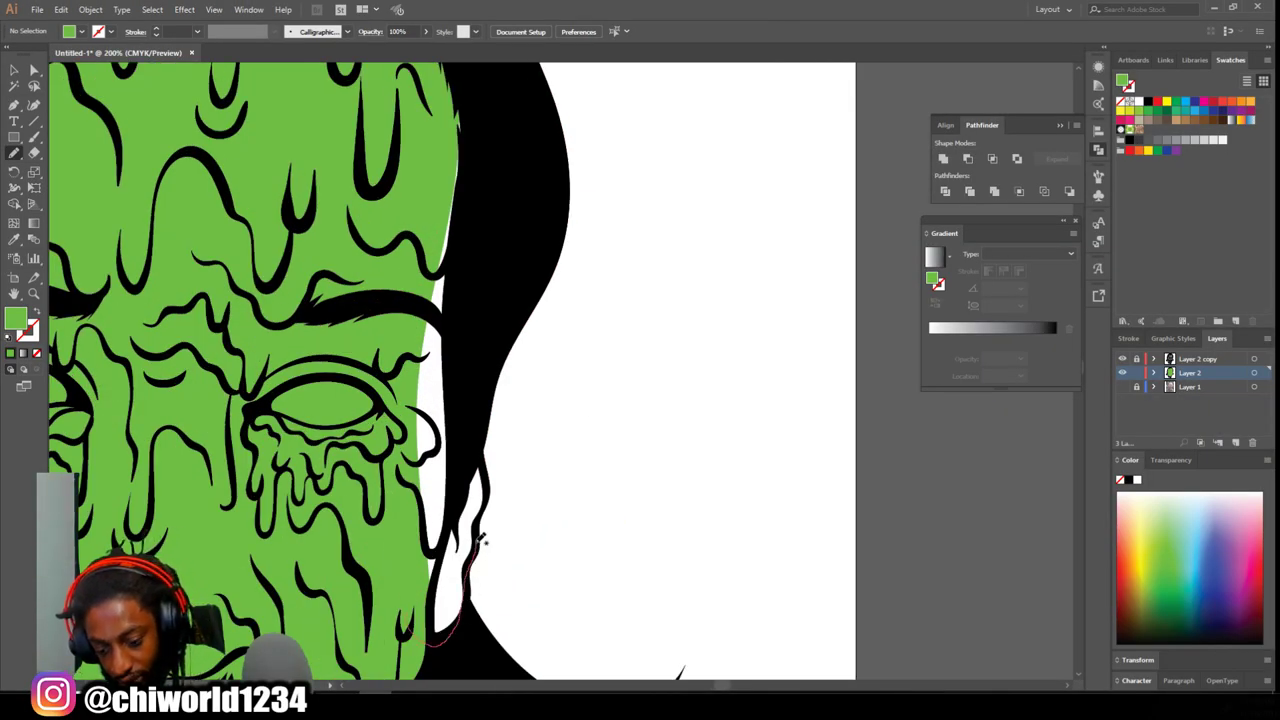
mouse_move(490, 485)
mouse_down()
mouse_move(470, 286)
mouse_move(380, 215)
mouse_move(381, 538)
mouse_up()
drag(428, 277, 447, 73)
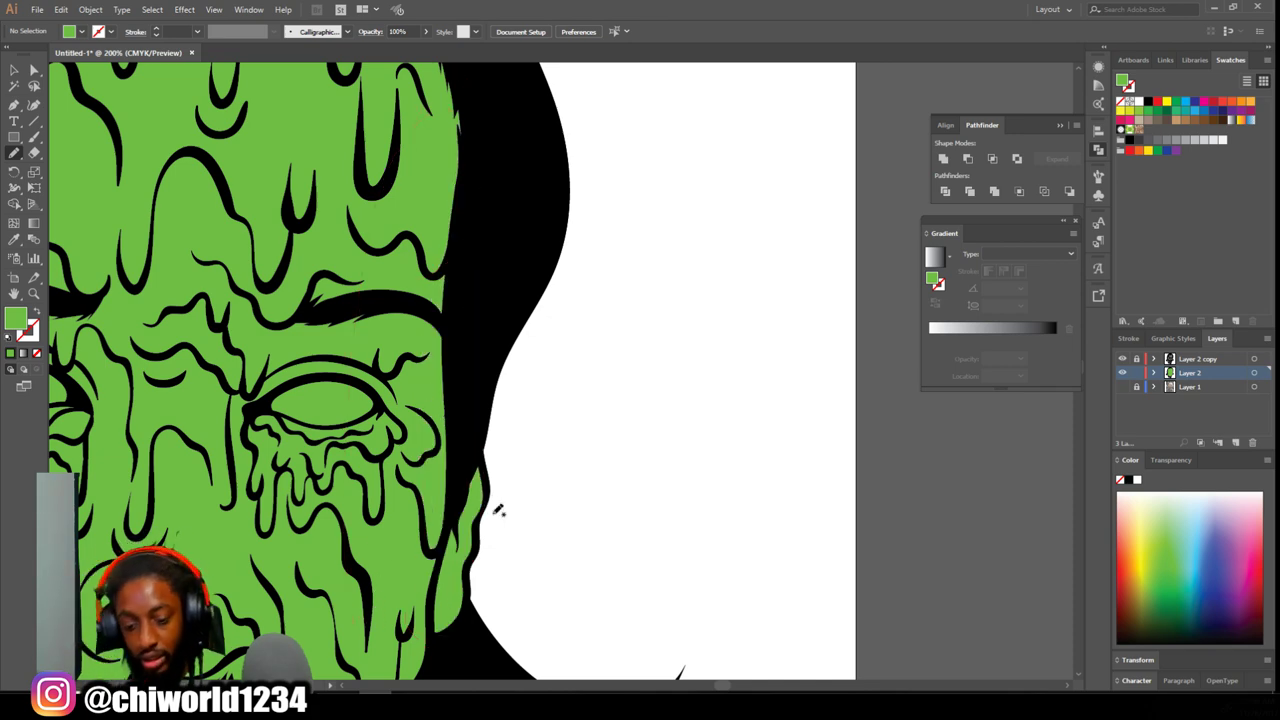
- Fill the large left ear, its hanging drips and the adjoining side of the neck with the same green
key(ctrl+0)
key(ctrl+1)
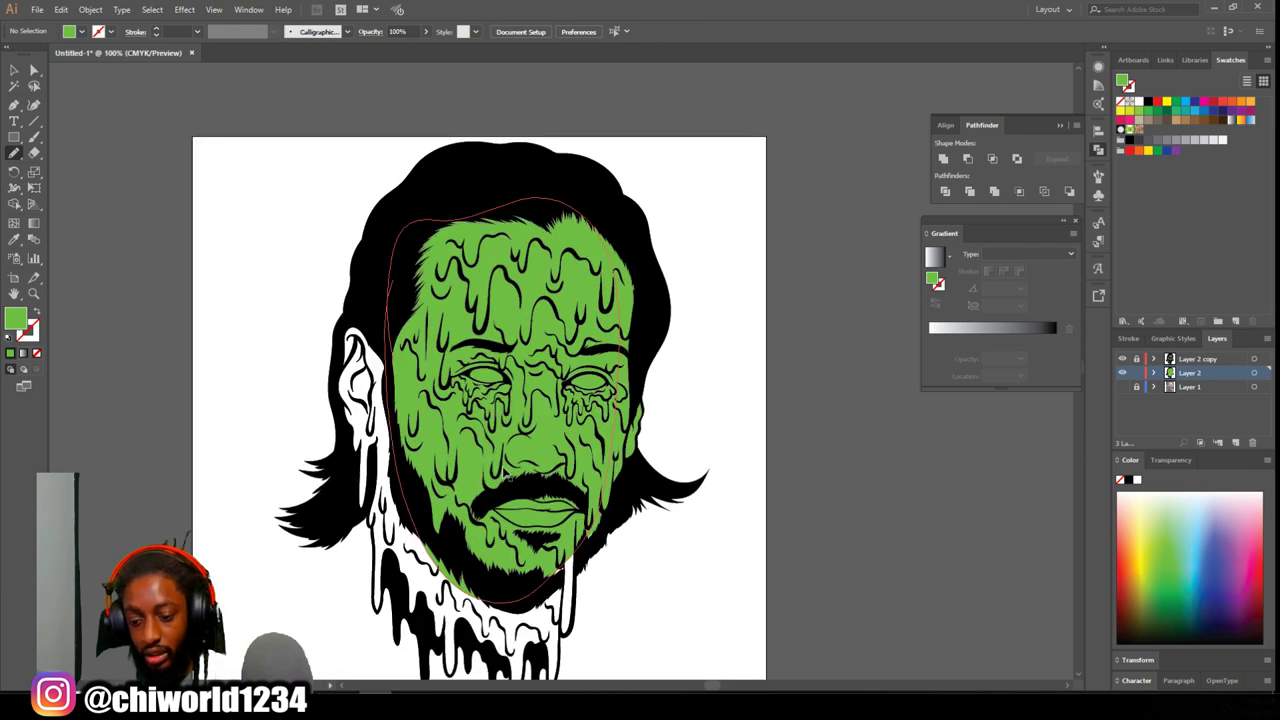
mouse_move(354, 417)
mouse_down()
mouse_move(297, 495)
mouse_move(254, 522)
mouse_move(233, 263)
mouse_move(302, 208)
mouse_move(388, 450)
mouse_up()
scroll(388, 450, down, 3)
mouse_move(305, 340)
mouse_down()
mouse_move(343, 567)
mouse_move(380, 597)
mouse_move(460, 586)
mouse_move(562, 545)
mouse_move(592, 470)
mouse_move(614, 334)
mouse_move(332, 342)
mouse_move(310, 422)
mouse_up()
key(ctrl+equal)
key(ctrl+equal)
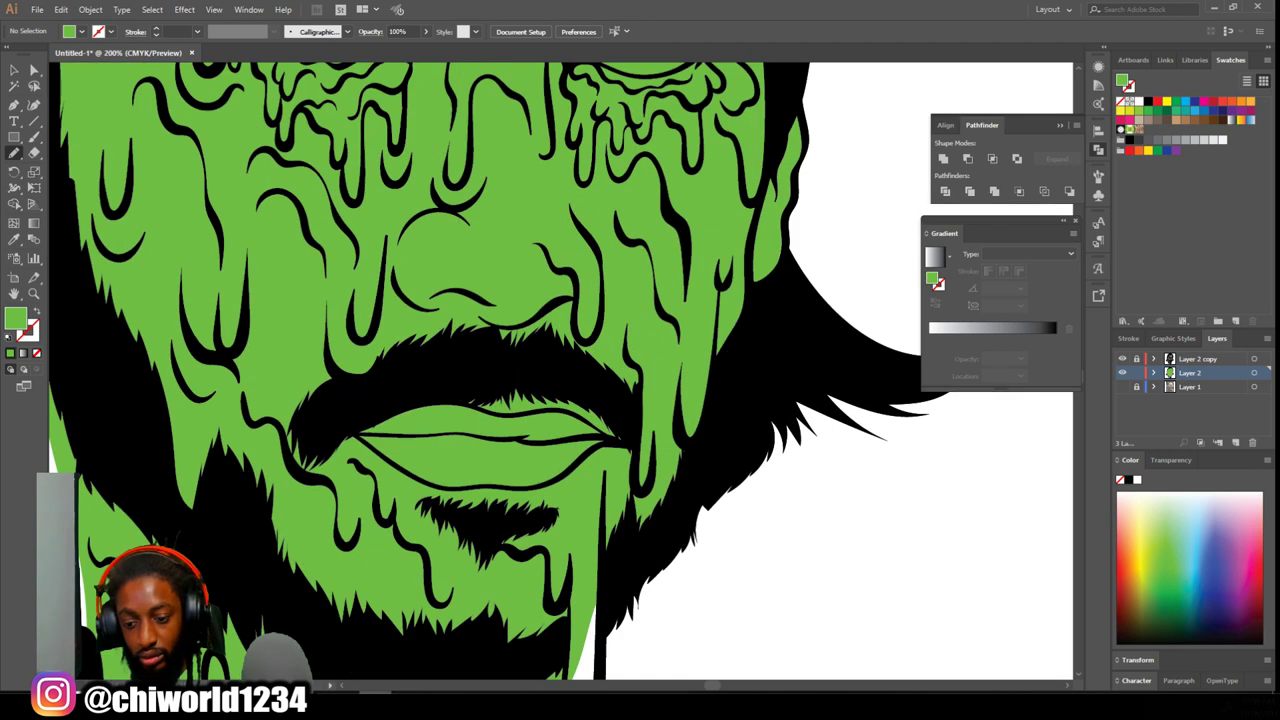
scroll(344, 609, left, 9)
scroll(343, 608, down, 4)
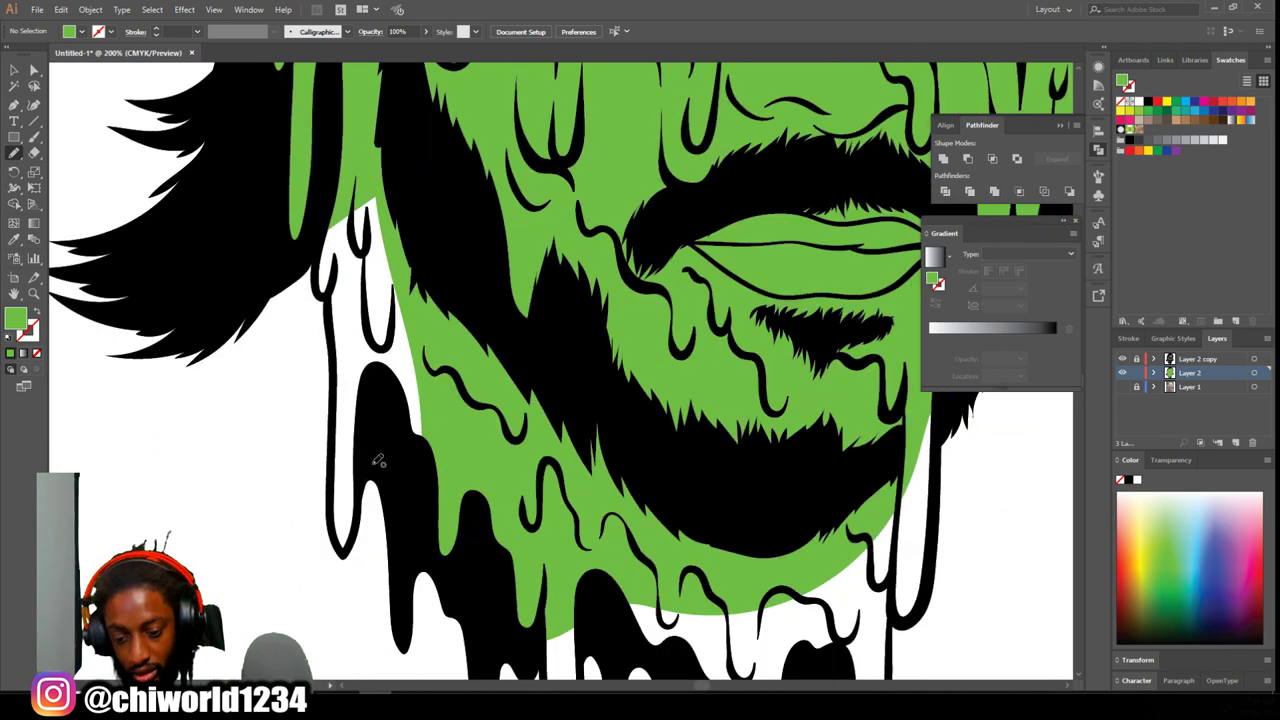
mouse_move(334, 527)
mouse_down()
mouse_move(321, 288)
mouse_move(364, 448)
mouse_up()
- Fill the remaining drips below the chin and along the bottom of the neck with the same green
key(ctrl+minus)
scroll(540, 663, right, 5)
scroll(540, 663, down, 2)
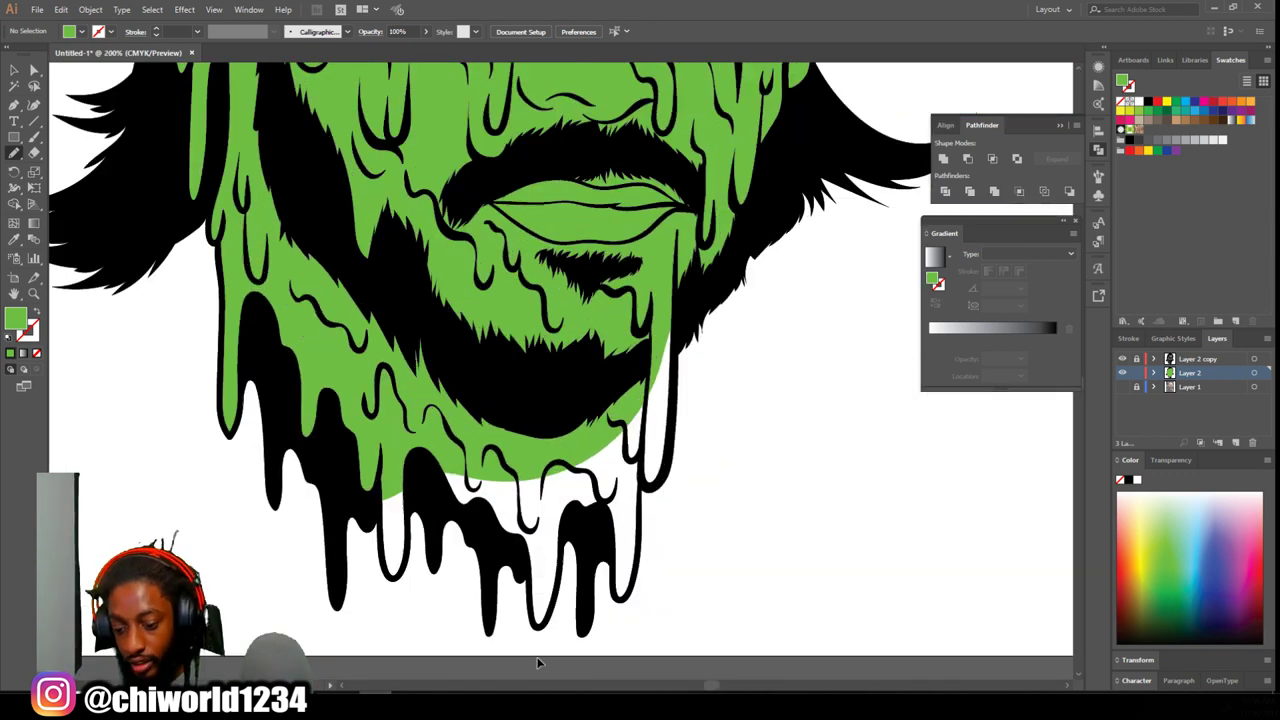
scroll(537, 662, up, 1)
drag(128, 516, 116, 432)
mouse_move(160, 298)
mouse_down()
mouse_move(298, 502)
mouse_move(364, 224)
mouse_move(330, 222)
mouse_up()
scroll(350, 350, down, 2)
mouse_move(364, 466)
mouse_down()
mouse_move(374, 587)
mouse_move(430, 470)
mouse_up()
mouse_move(480, 316)
mouse_down()
mouse_move(583, 536)
mouse_move(470, 244)
mouse_up()
scroll(482, 306, up, 4)
mouse_move(569, 303)
mouse_down()
mouse_move(558, 364)
mouse_move(660, 238)
mouse_move(574, 304)
mouse_up()
scroll(573, 360, down, 2)
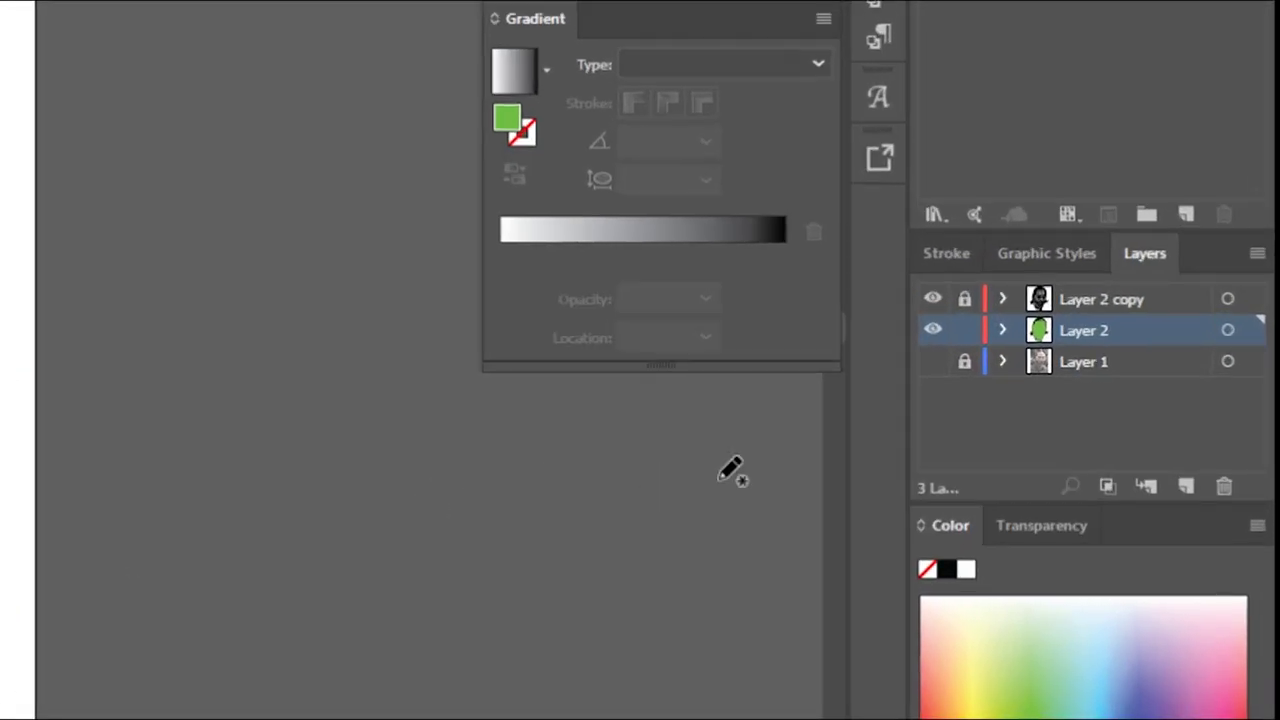
- Lock Layer 2 and add a new layer directly above it, beneath the line art copy
click(964, 330)
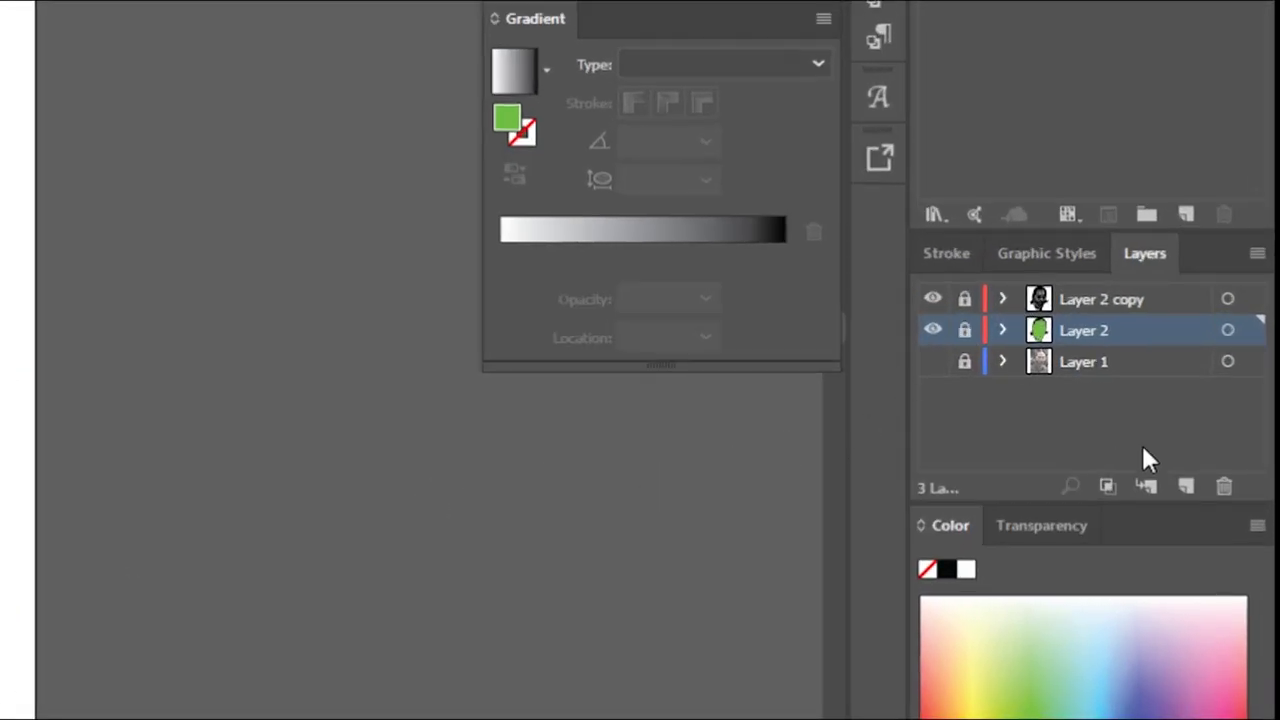
click(1184, 487)
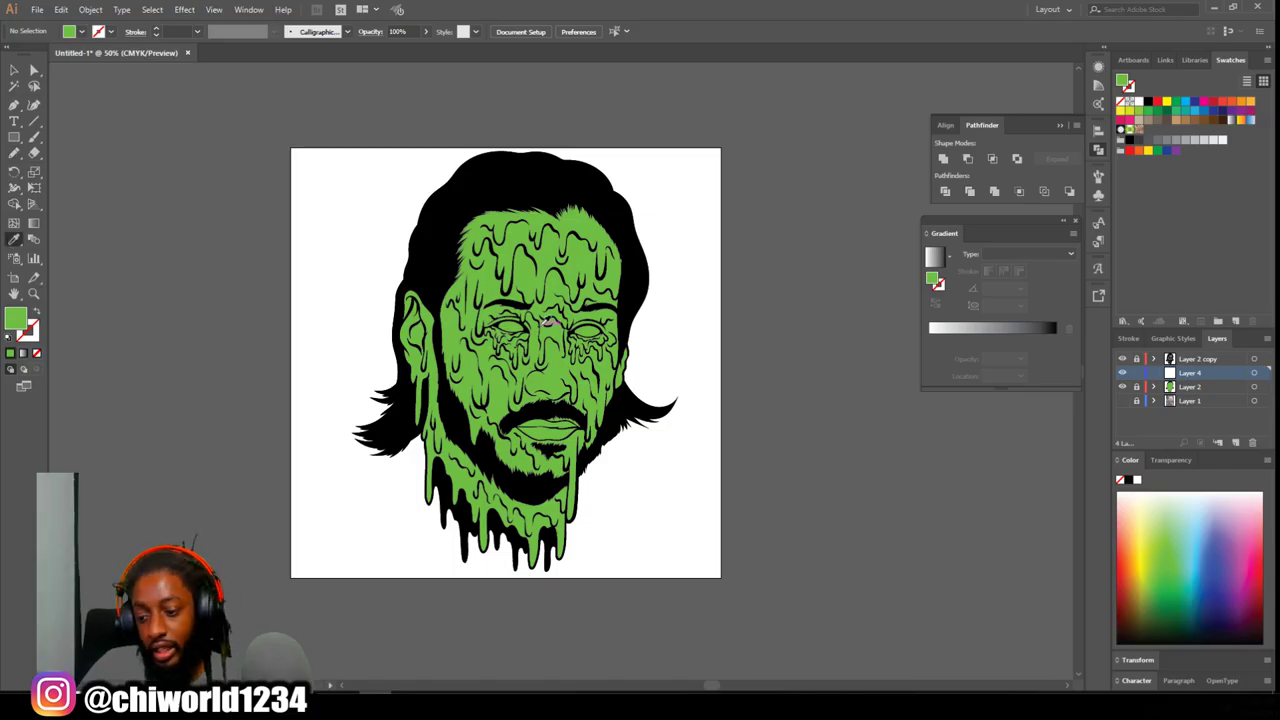
- Set the Pencil tool's fill colour to off-white for the eyeballs
key(ctrl+equal)
key(ctrl+equal)
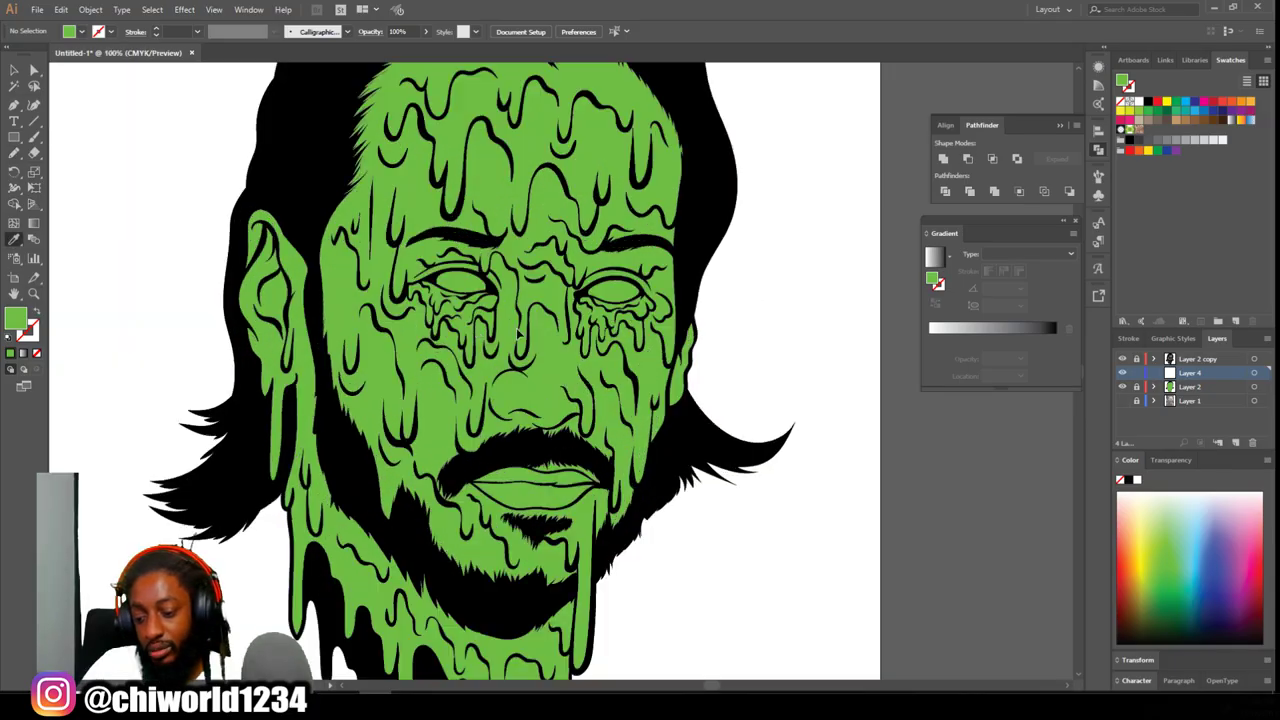
double_click(13, 243)
click(280, 310)
click(13, 153)
double_click(22, 318)
drag(752, 512, 755, 506)
click(1040, 523)
- Fill both eyeballs with off-white Pencil shapes traced inside the black eye outlines
scroll(504, 382, up, 1)
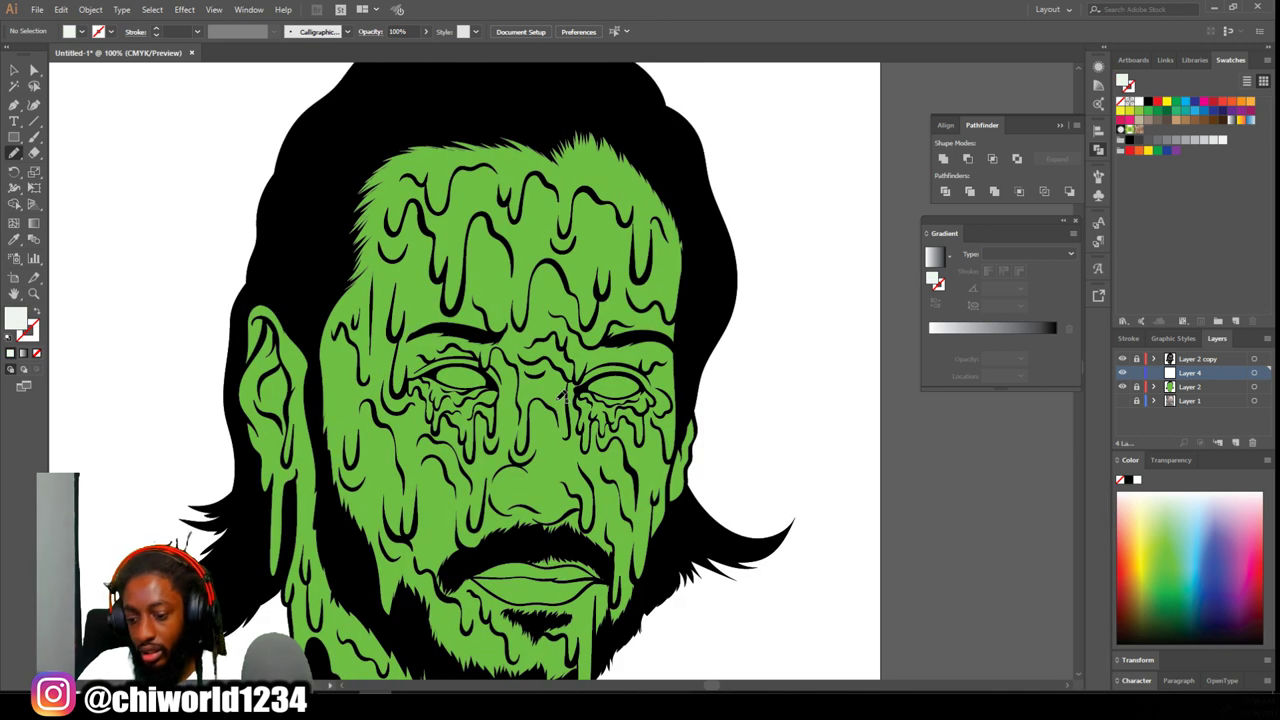
scroll(504, 382, up, 2)
scroll(495, 380, left, 1)
scroll(480, 380, up, 1)
scroll(476, 375, up, 1)
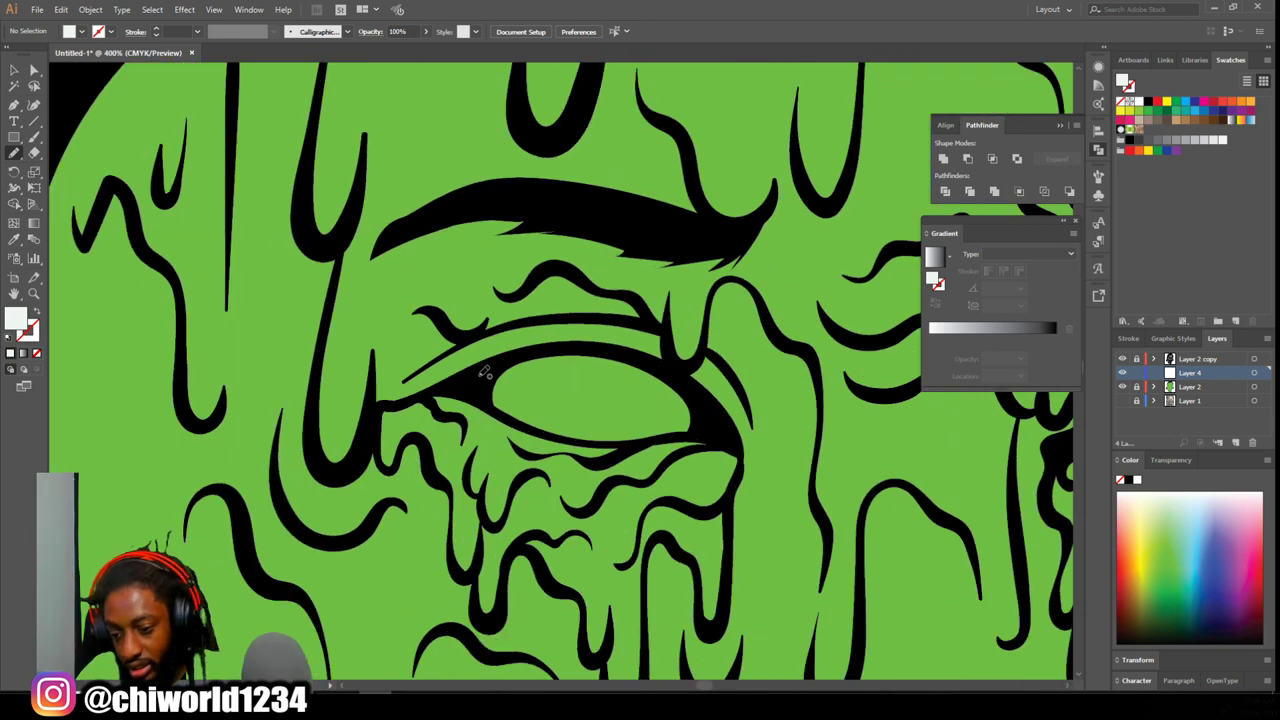
drag(481, 383, 490, 403)
mouse_move(610, 443)
mouse_down()
mouse_move(700, 432)
mouse_move(702, 407)
mouse_move(627, 347)
mouse_move(528, 350)
mouse_move(477, 381)
mouse_move(509, 379)
mouse_up()
scroll(573, 420, down, 1)
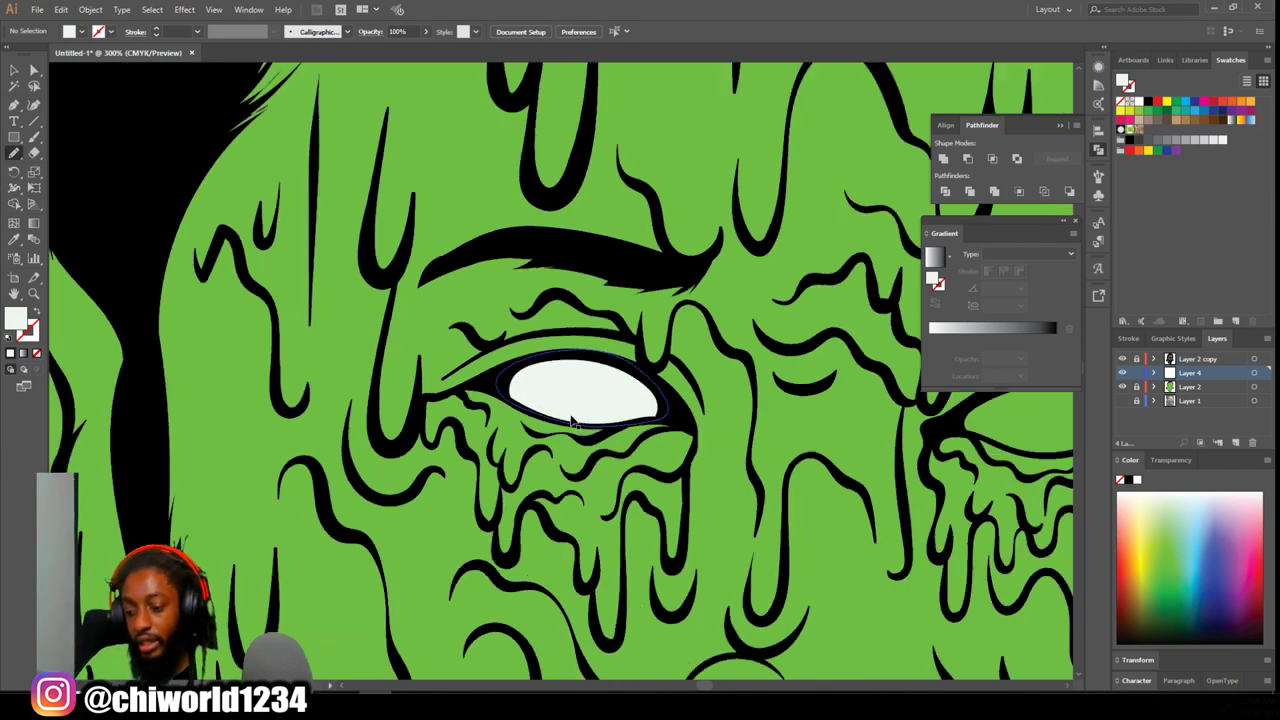
key(ctrl+z)
scroll(573, 420, up, 2)
mouse_move(397, 385)
mouse_down()
mouse_move(650, 444)
mouse_move(738, 378)
mouse_move(556, 308)
mouse_move(405, 393)
mouse_up()
scroll(466, 436, down, 10)
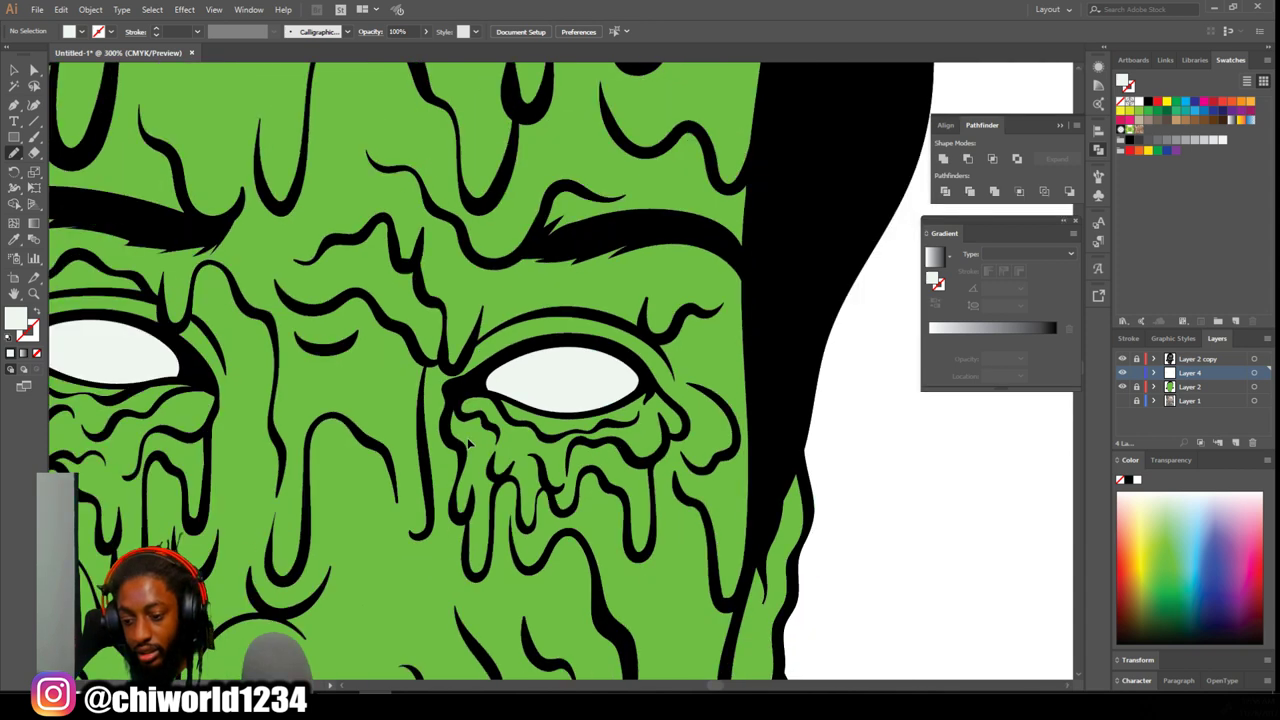
- Set the fill to a bluish sea green and fill the upper lip with a Pencil shape
scroll(452, 433, down, 1)
scroll(453, 432, up, 8)
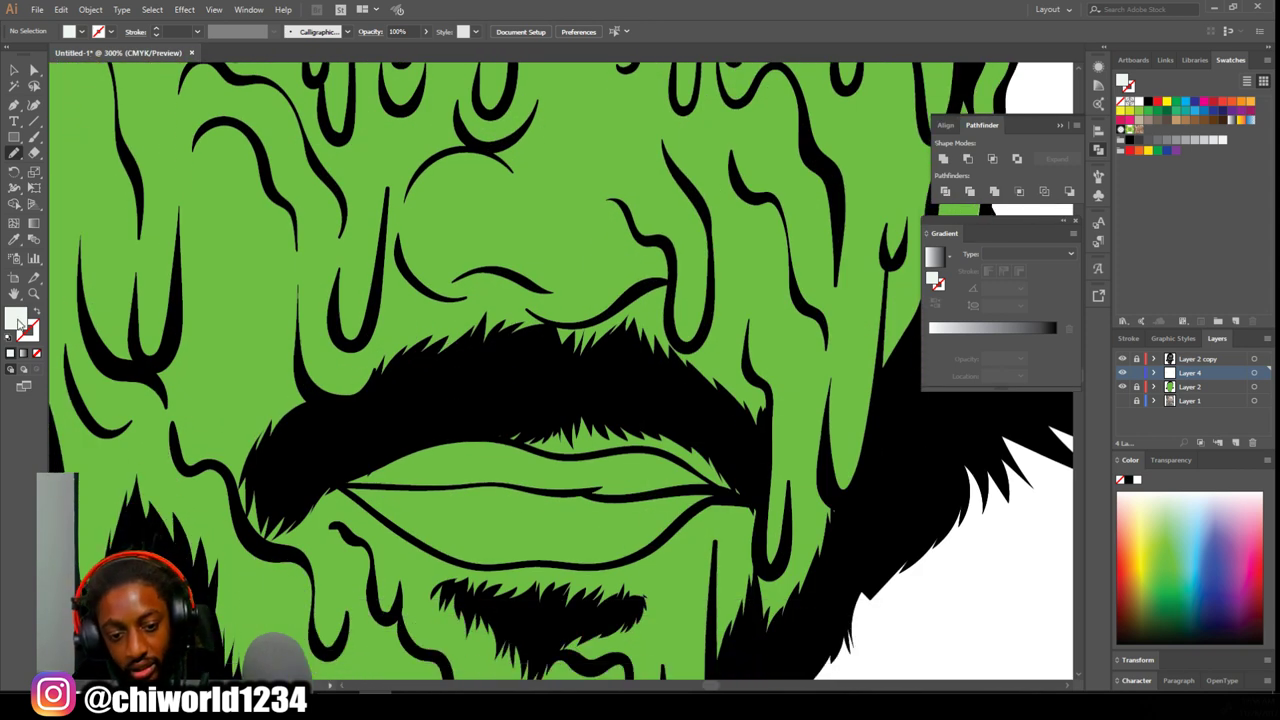
double_click(18, 320)
click(1034, 526)
mouse_move(340, 485)
mouse_down()
mouse_move(650, 495)
mouse_move(615, 448)
mouse_move(558, 462)
mouse_up()
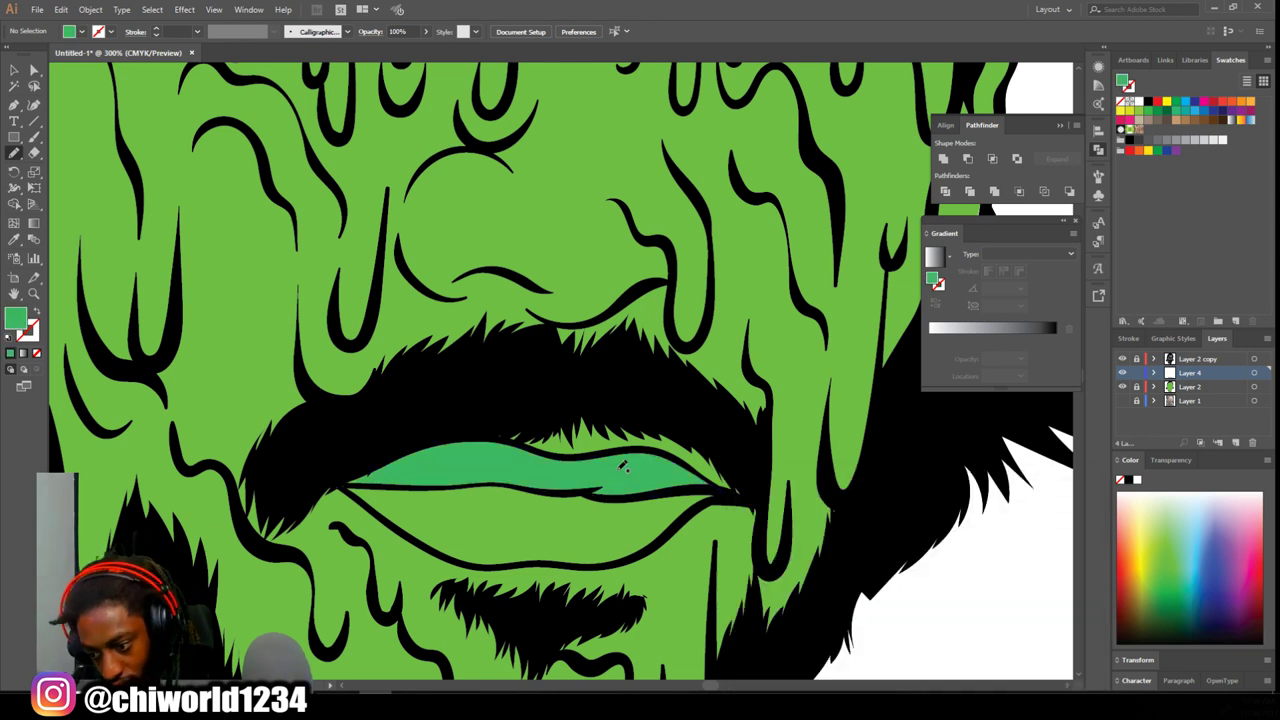
- Set the fill to a pale green and fill the lower lip with a Pencil shape
double_click(18, 320)
click(836, 513)
click(1054, 522)
scroll(931, 536, down, 2)
key(ctrl+plus)
mouse_move(270, 438)
mouse_down()
mouse_move(769, 448)
mouse_move(704, 501)
mouse_move(539, 541)
mouse_move(417, 533)
mouse_move(270, 440)
mouse_up()
- Sample the upper lip's sea green with the Eyedropper and return to the Pencil tool
click(14, 240)
click(345, 414)
click(14, 153)
- Lock Layer 4, add a new layer and move it between Layer 4 and Layer 2
key(ctrl+minus)
key(ctrl+minus)
key(ctrl+minus)
key(ctrl+minus)
key(ctrl+minus)
scroll(648, 534, up, 2)
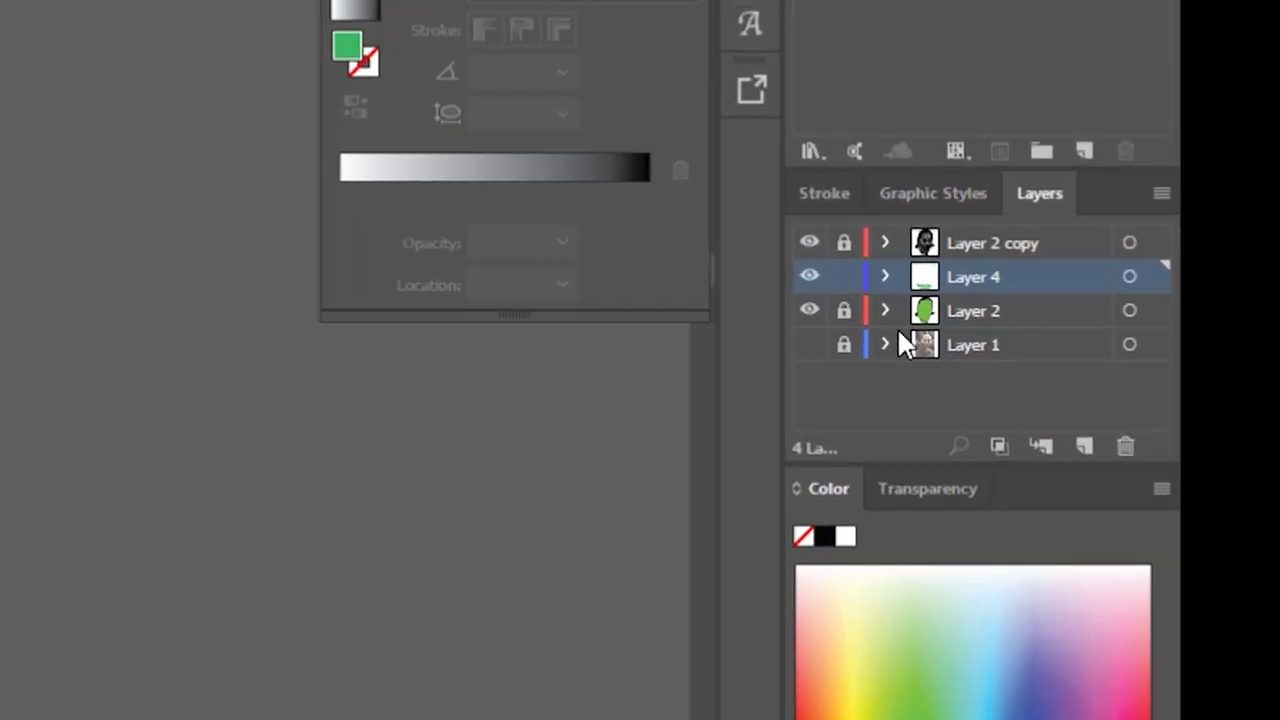
click(846, 279)
click(1084, 447)
drag(970, 274, 965, 326)
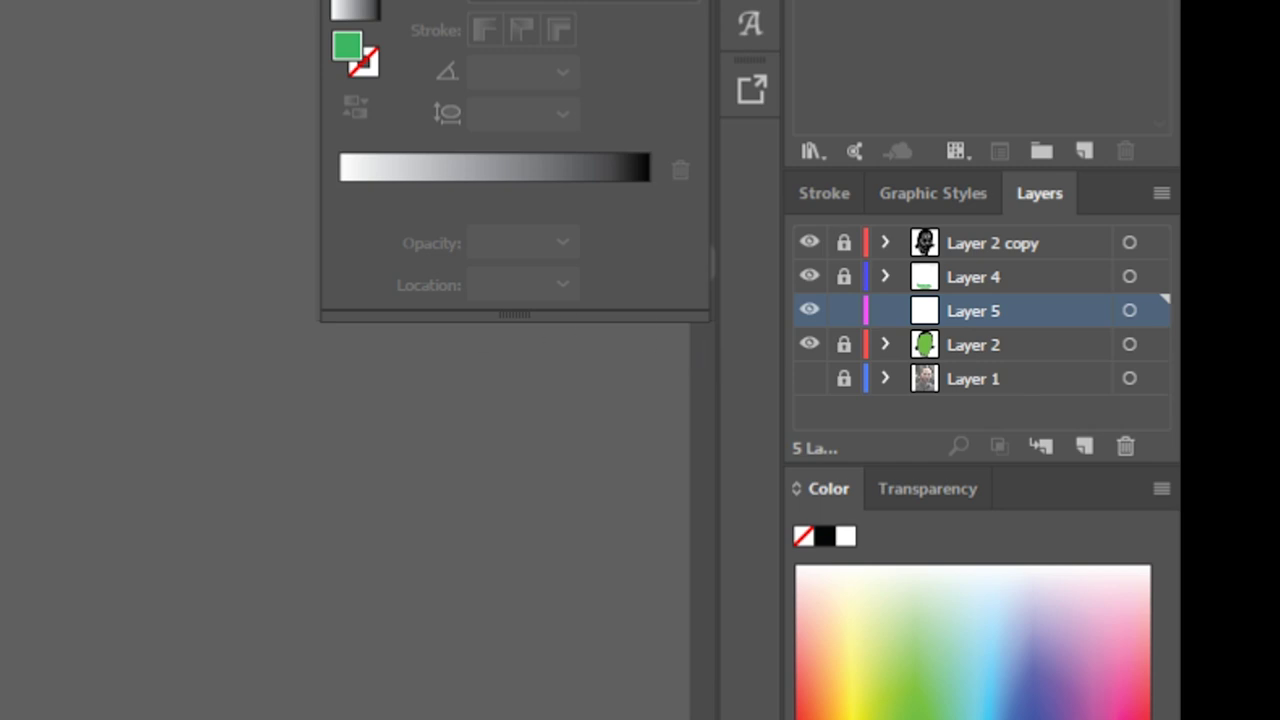
- Set the Pencil tool's fill colour to purple 9D28B2
scroll(527, 436, up, 4)
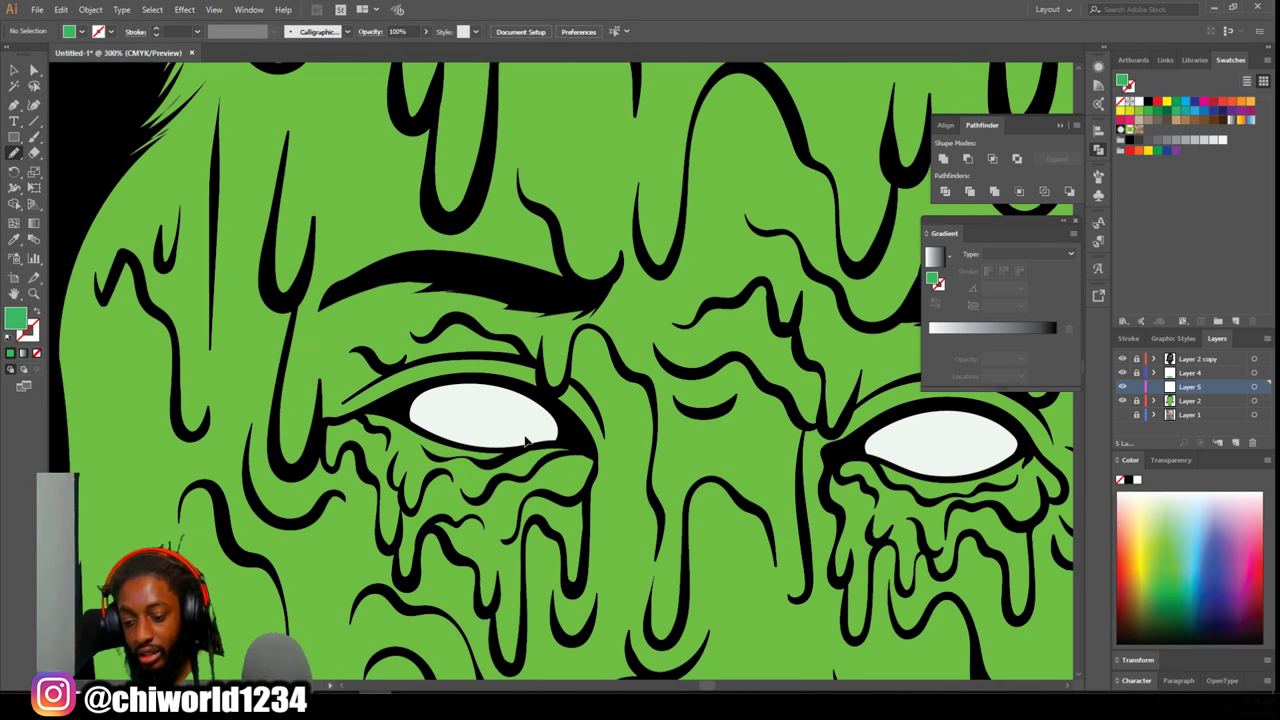
scroll(528, 436, left, 1)
scroll(530, 433, down, 1)
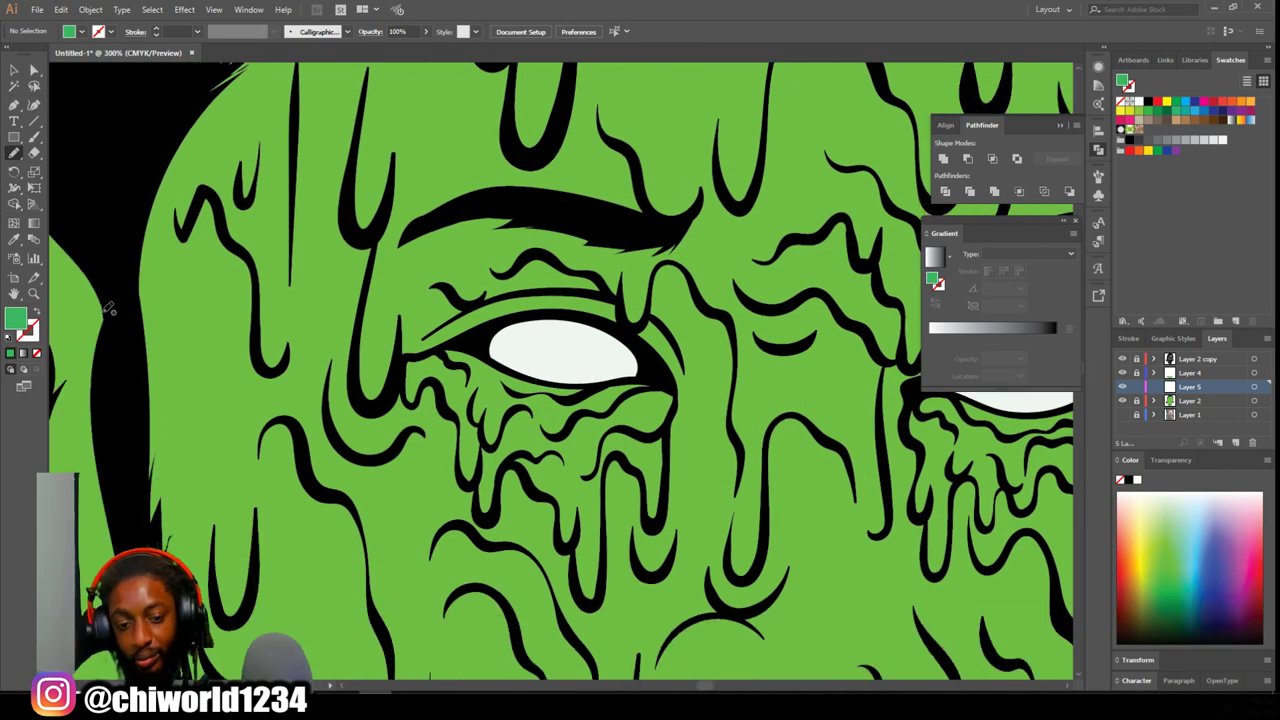
double_click(16, 318)
drag(931, 591, 931, 591)
click(839, 624)
drag(839, 624, 872, 566)
drag(931, 613, 935, 549)
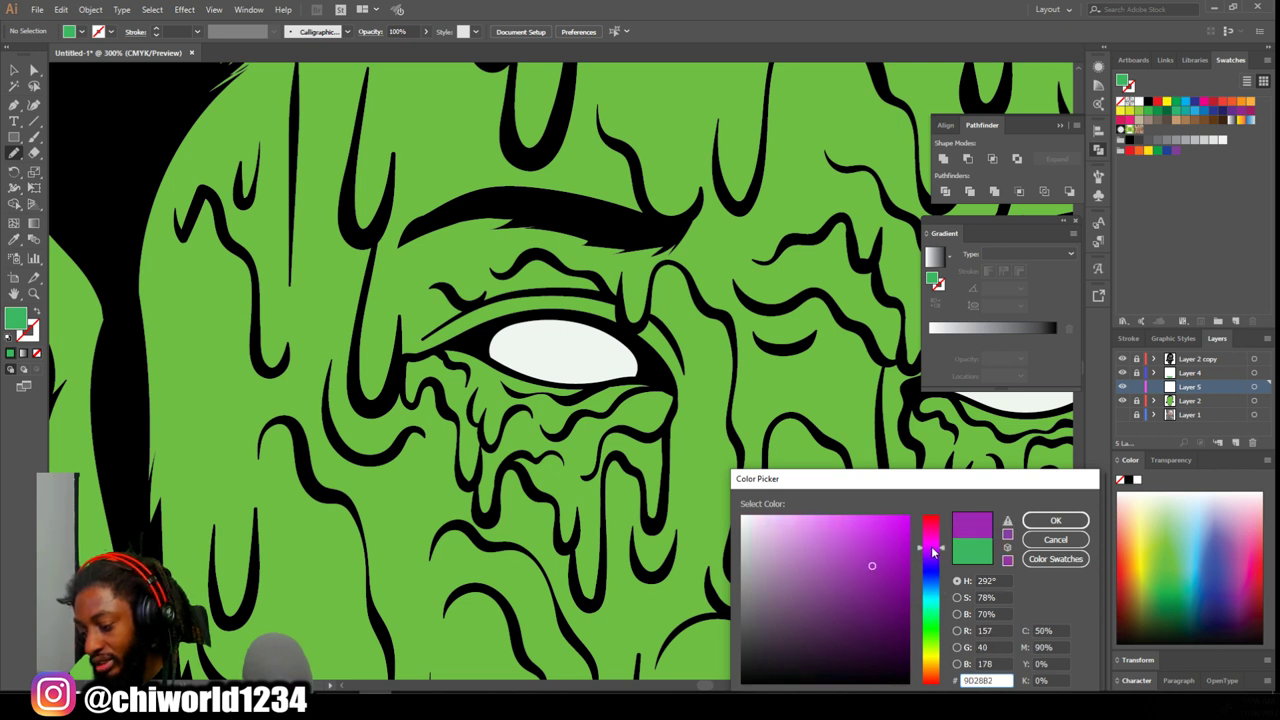
click(1055, 520)
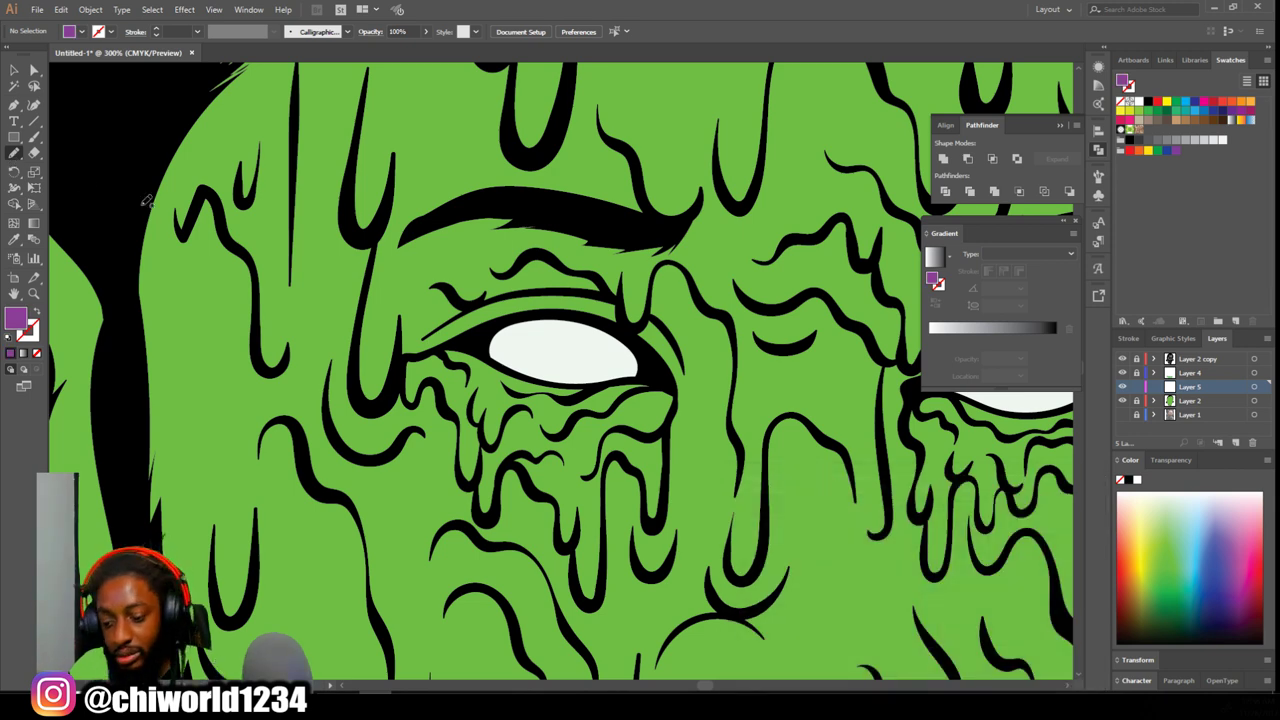
- Fill the drips beneath the left eye with purple Pencil shapes that follow the black drip outlines
key(ctrl+plus)
scroll(490, 380, down, 1)
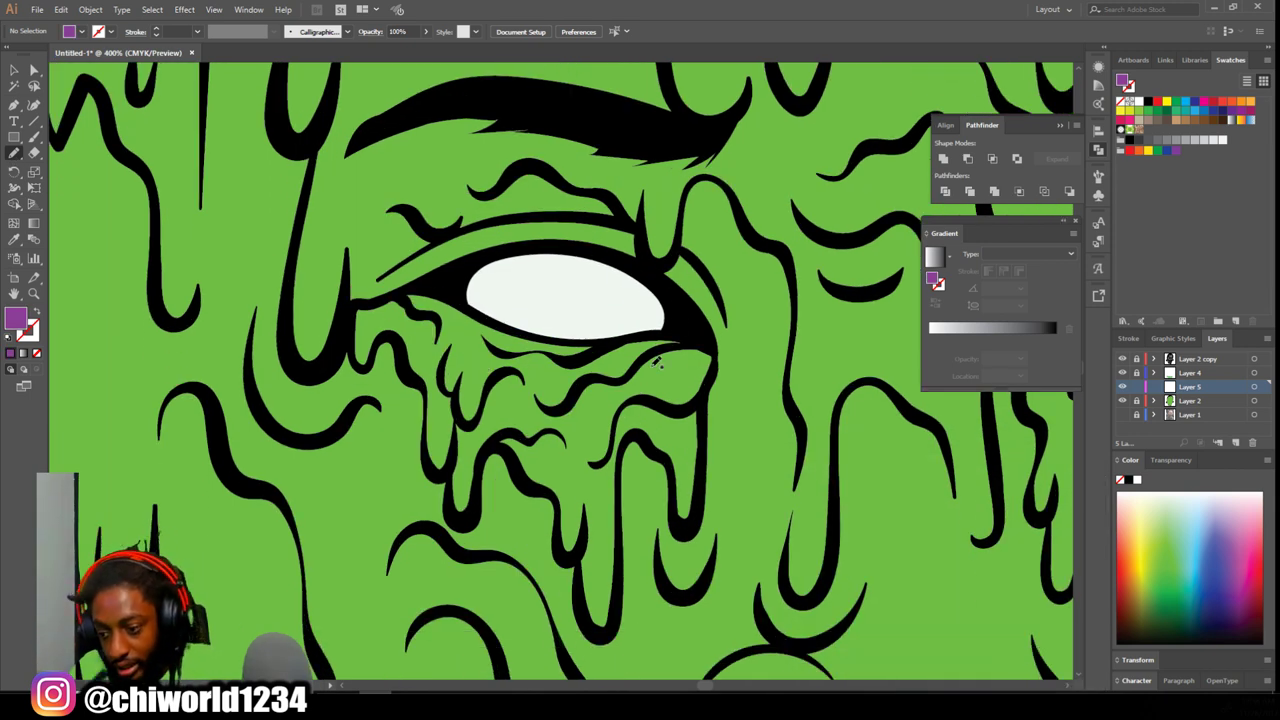
drag(680, 315, 709, 343)
drag(709, 415, 701, 505)
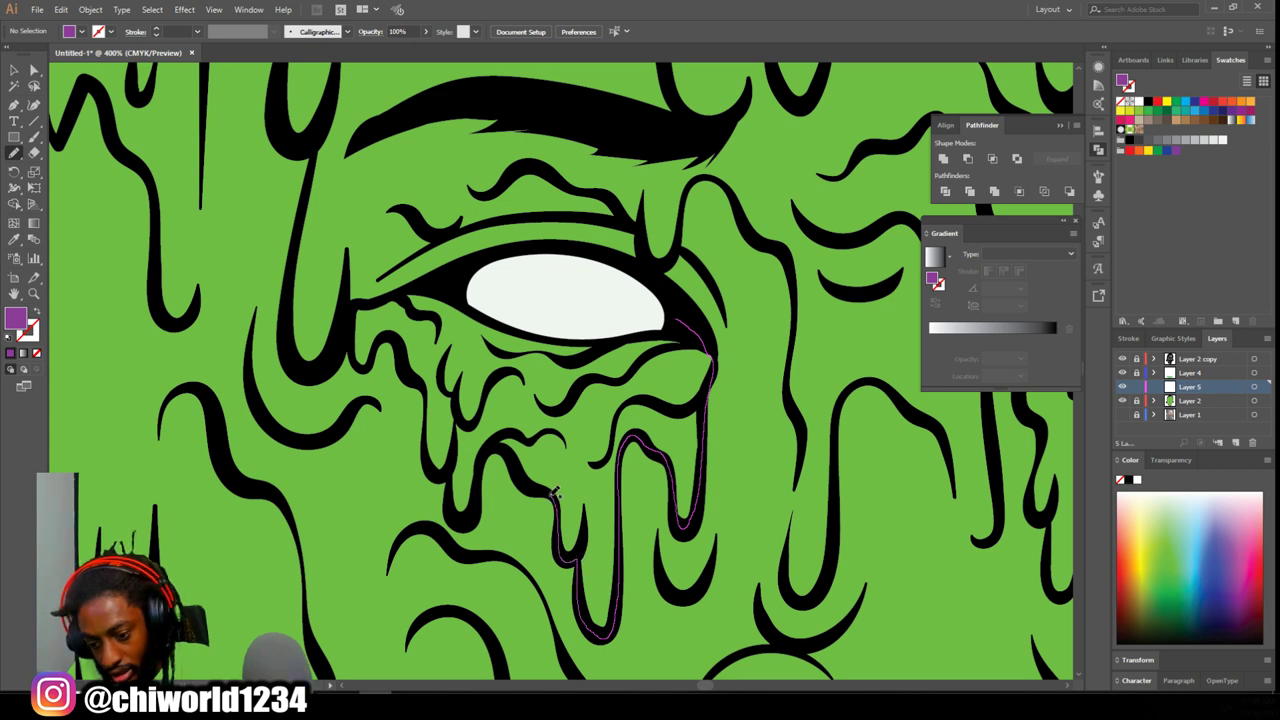
drag(586, 302, 590, 304)
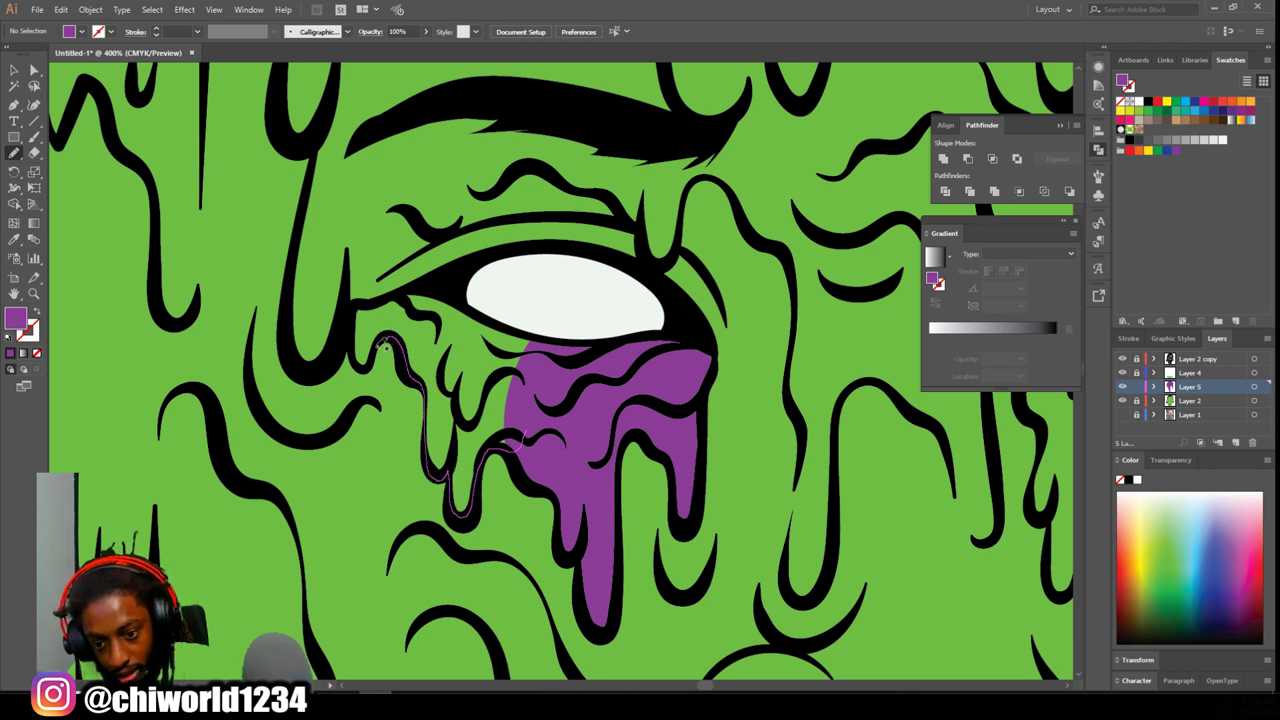
mouse_move(375, 300)
mouse_down()
mouse_move(425, 279)
mouse_move(547, 295)
mouse_move(590, 326)
mouse_up()
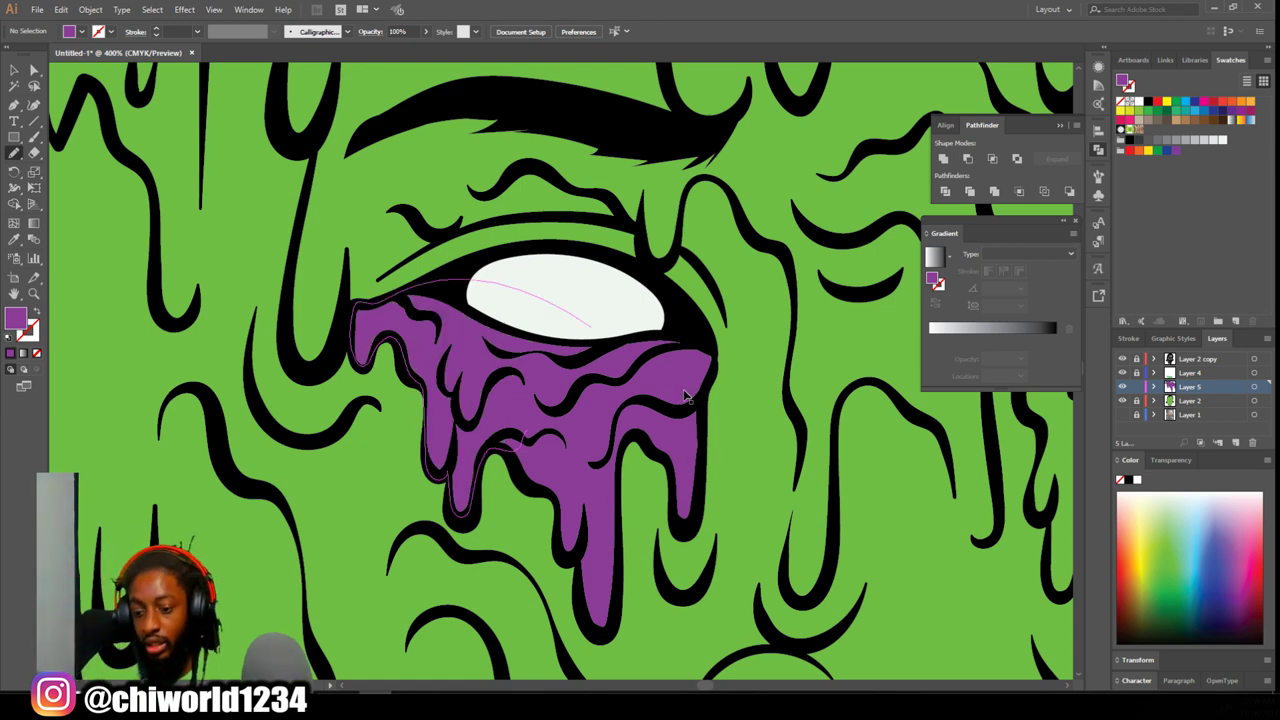
- Fill the drips beneath the right eye with matching purple Pencil shapes
scroll(687, 385, down, 5)
scroll(680, 392, up, 2)
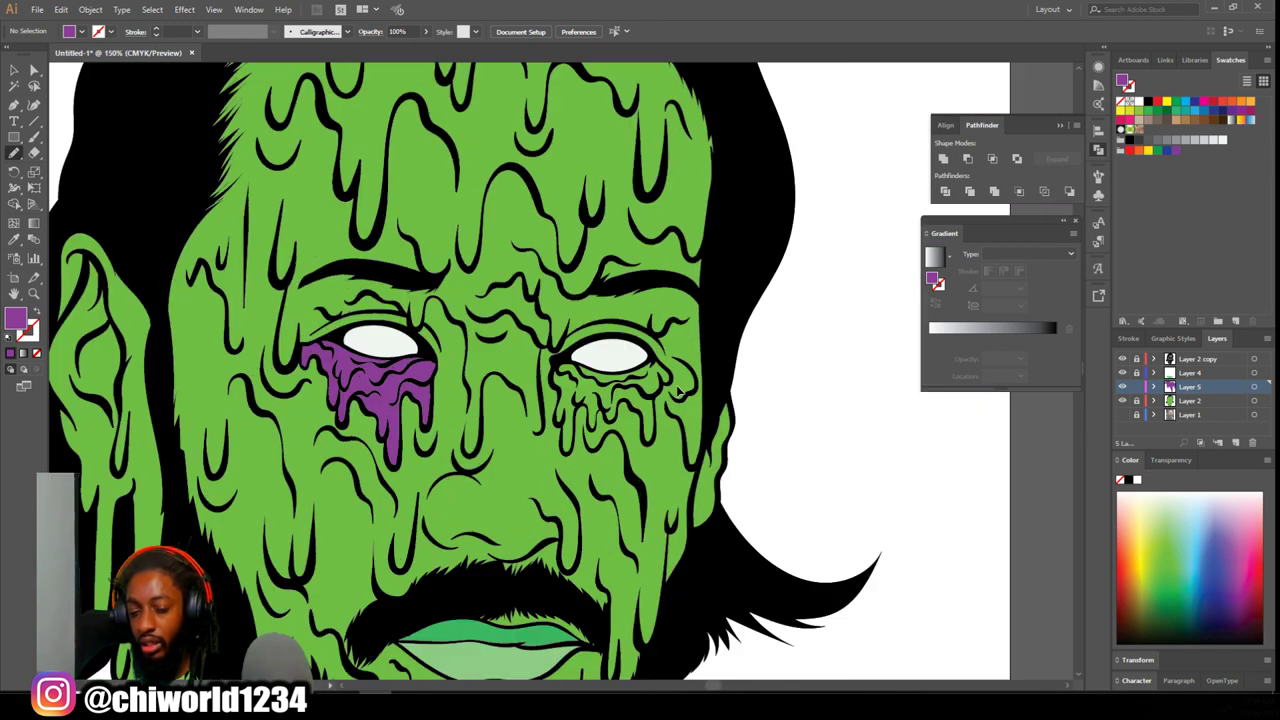
scroll(680, 392, up, 4)
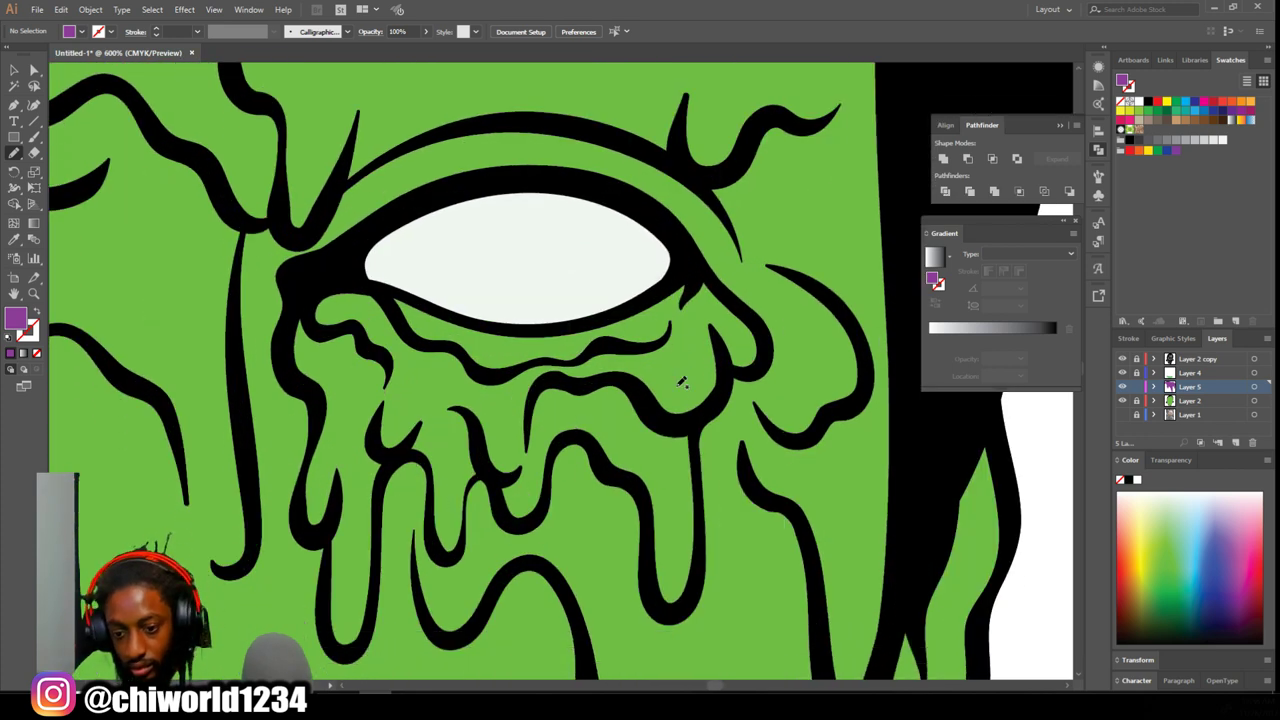
mouse_move(398, 260)
mouse_down()
mouse_move(295, 450)
mouse_move(355, 648)
mouse_move(436, 516)
mouse_move(480, 480)
mouse_move(537, 294)
mouse_up()
mouse_move(545, 385)
mouse_down()
mouse_move(660, 585)
mouse_move(703, 485)
mouse_move(720, 290)
mouse_up()
scroll(730, 590, down, 6)
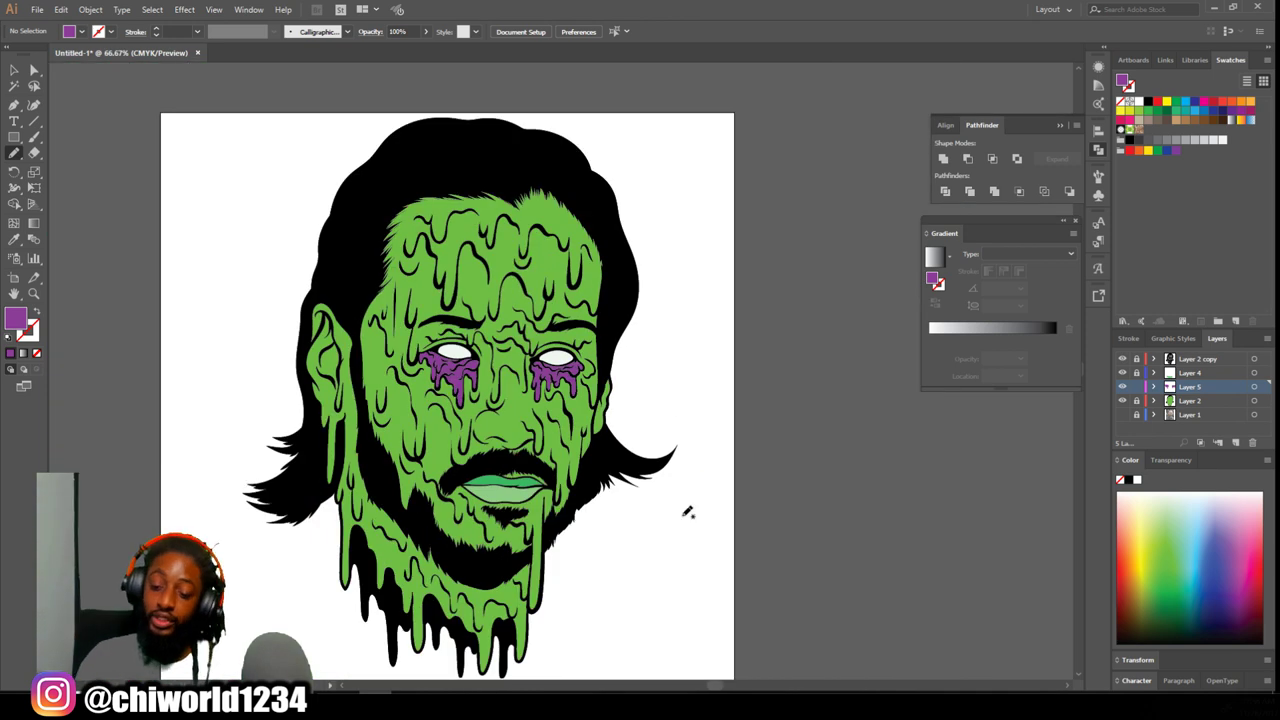
- Lock the layer with the purple drips and place a new layer directly beneath it, above the green skin
click(1236, 442)
drag(1190, 393, 1190, 409)
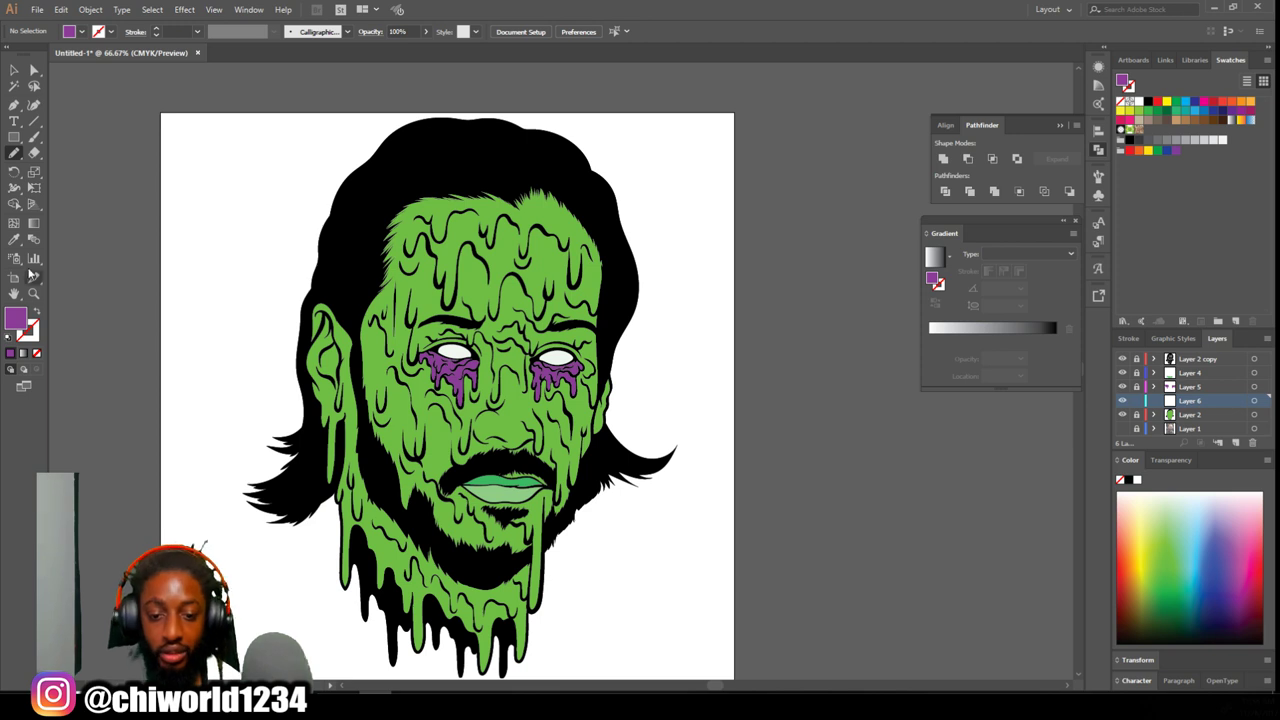
- Sample the green skin colour and change the Pencil tool's fill to the darker green 2F7C49
click(14, 241)
click(483, 279)
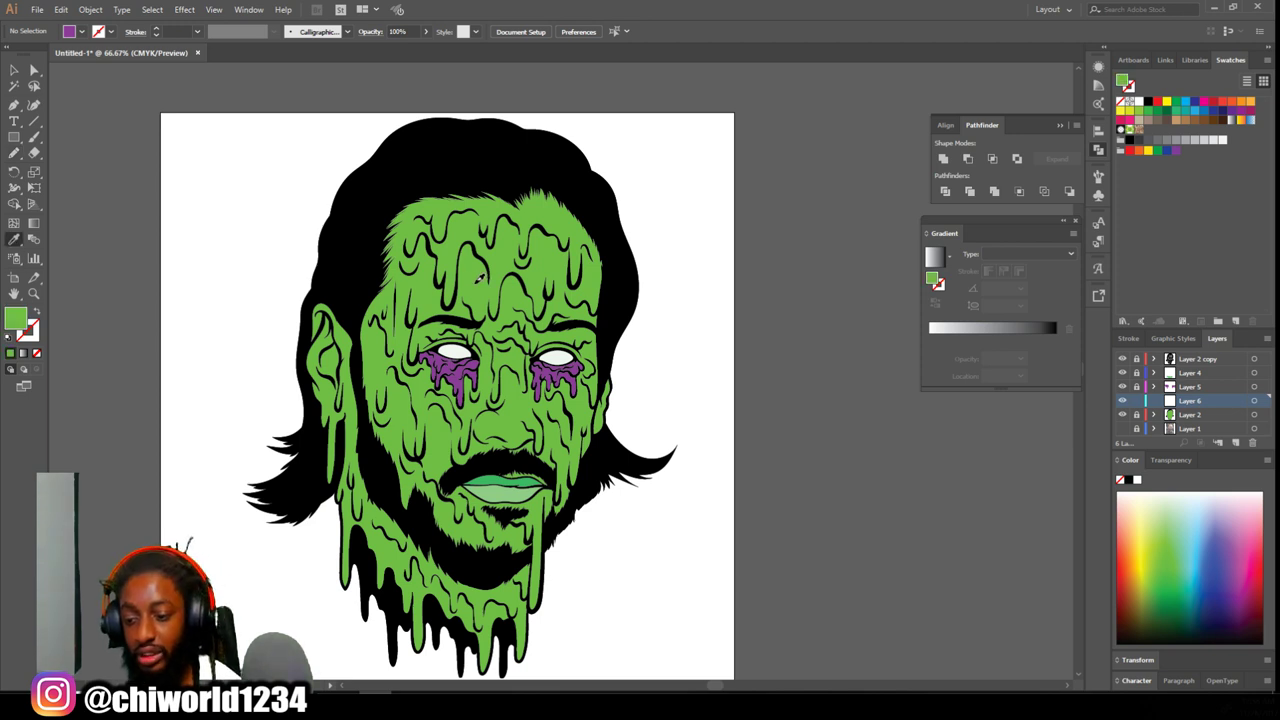
double_click(15, 318)
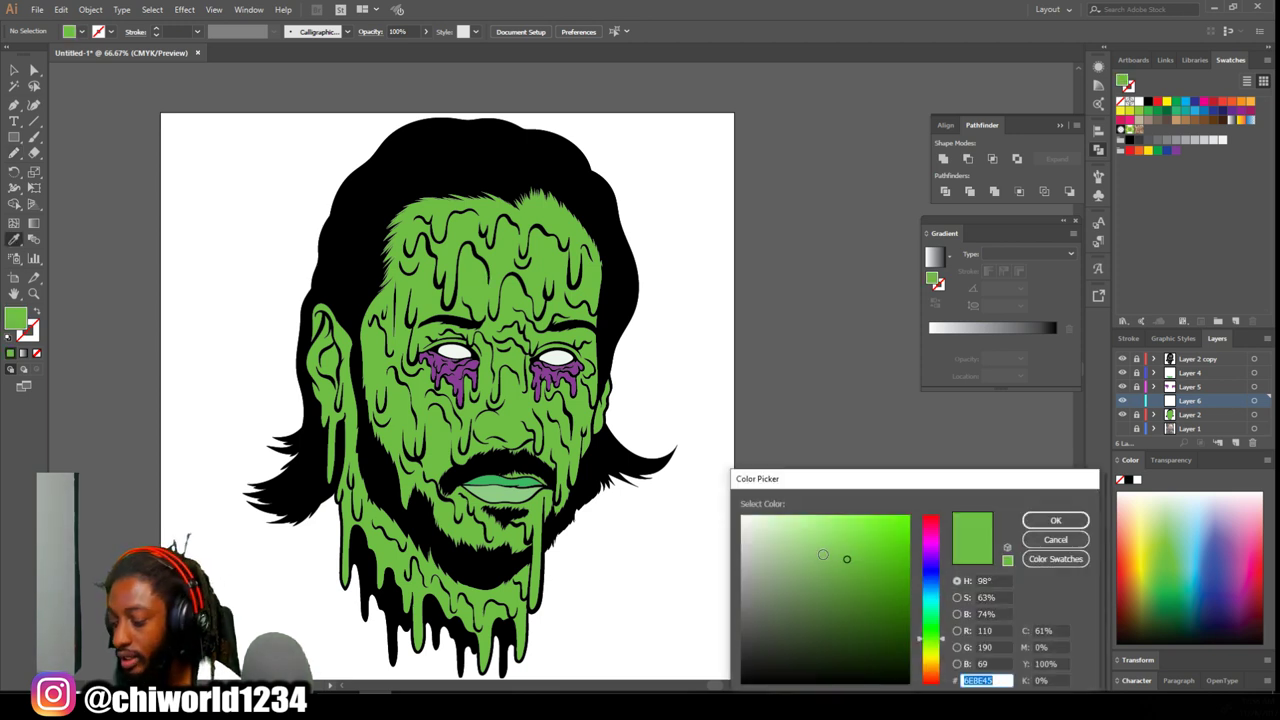
drag(847, 560, 845, 601)
drag(927, 636, 927, 624)
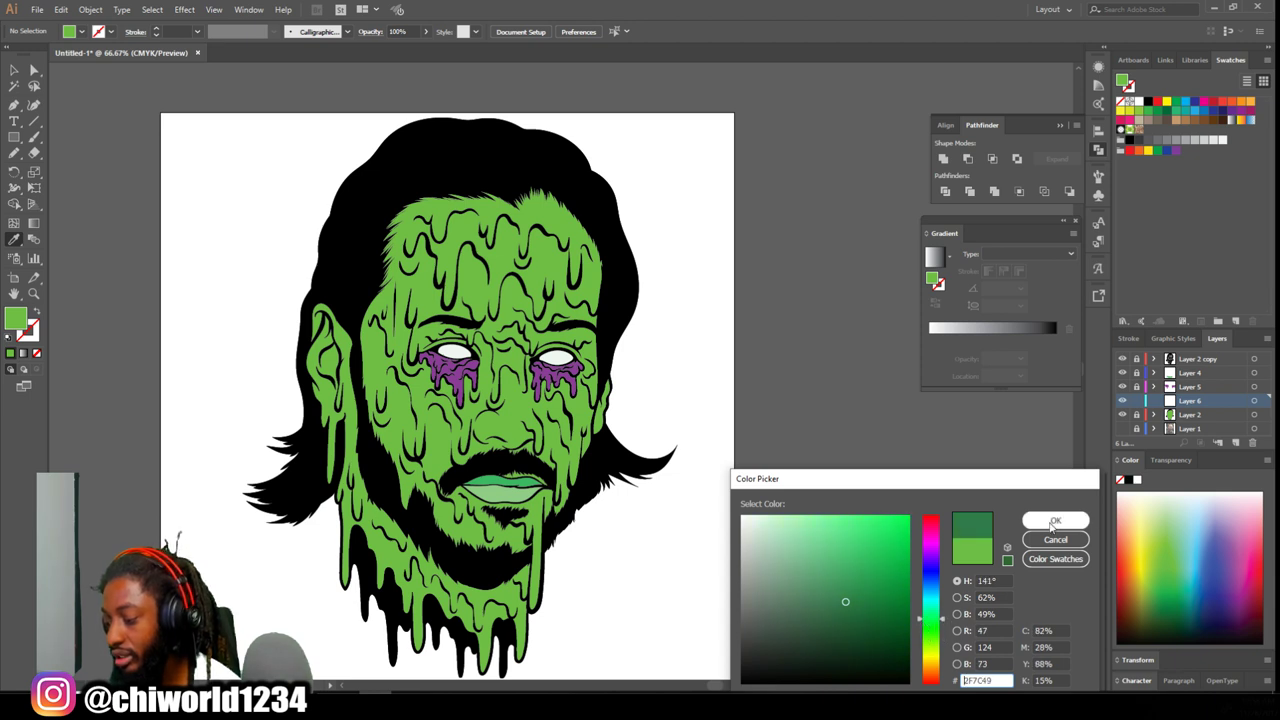
click(1052, 522)
click(14, 153)
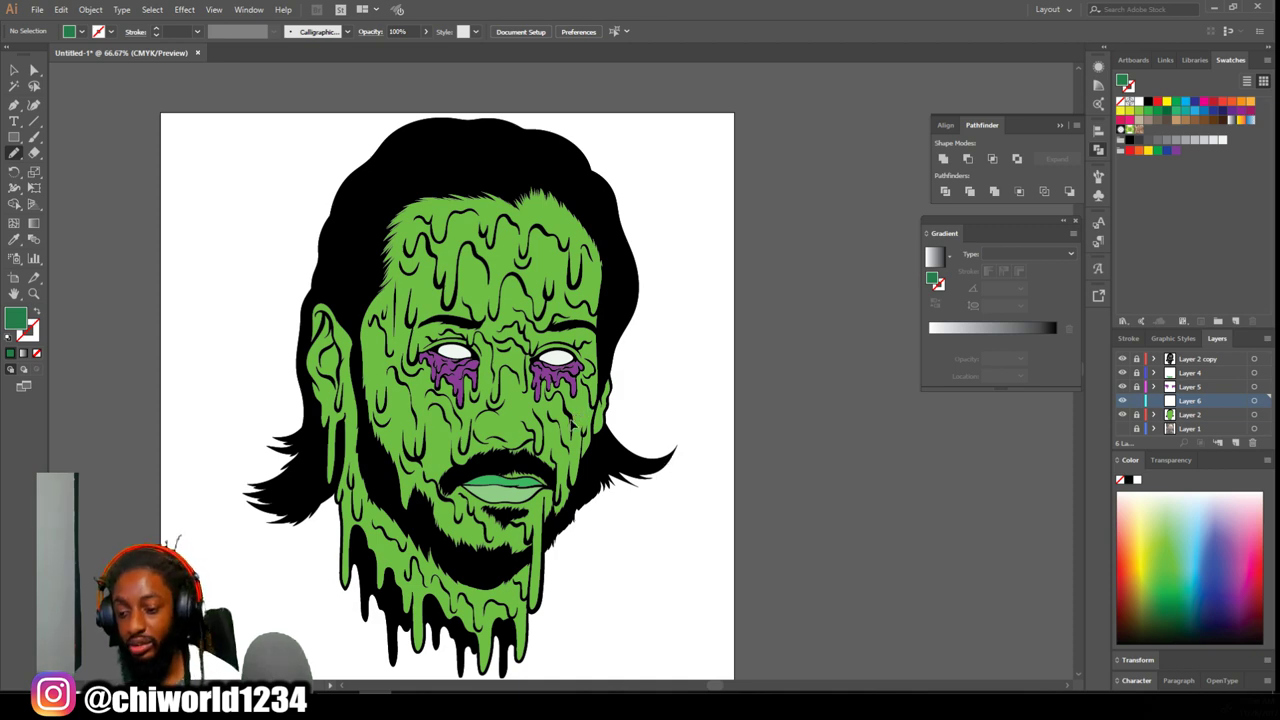
- Draw a dark green Pencil shadow across the underside of the nose, following its black outlines
key(ctrl+plus)
scroll(573, 425, down, 3)
key(ctrl+plus)
key(ctrl+plus)
scroll(573, 425, left, 2)
key(ctrl+plus)
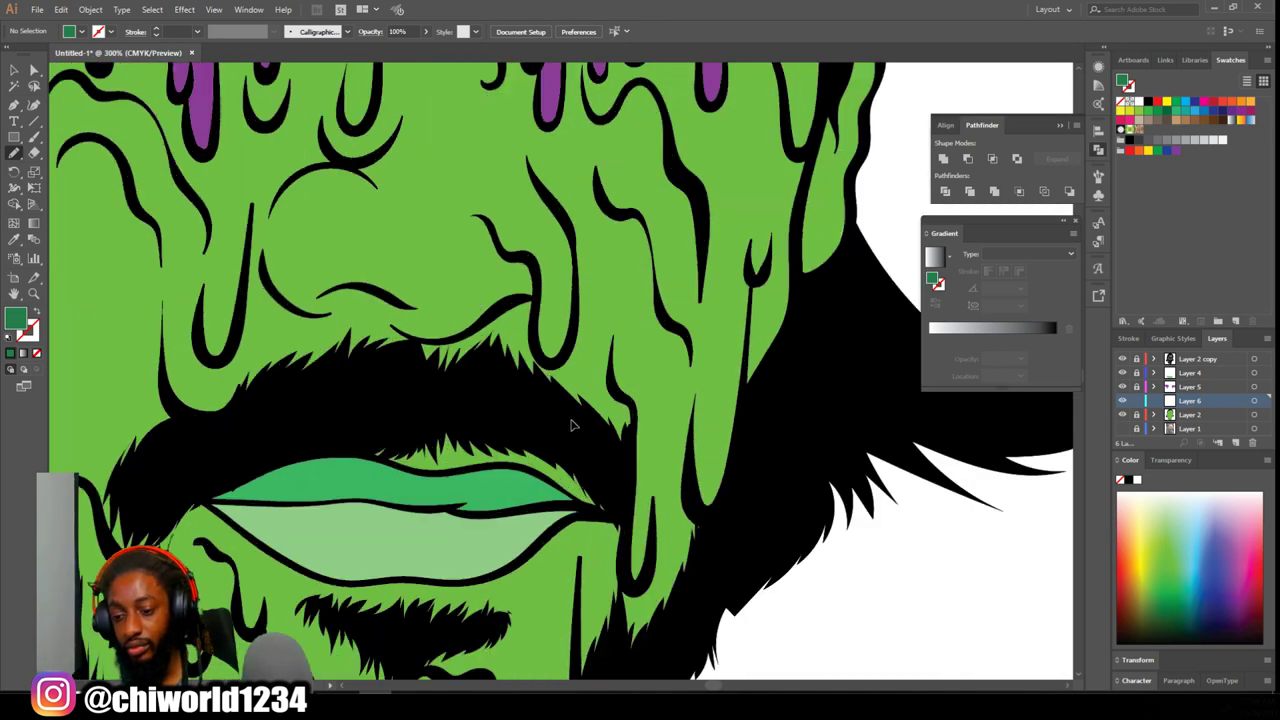
key(ctrl+plus)
scroll(573, 425, left, 4)
scroll(577, 417, up, 3)
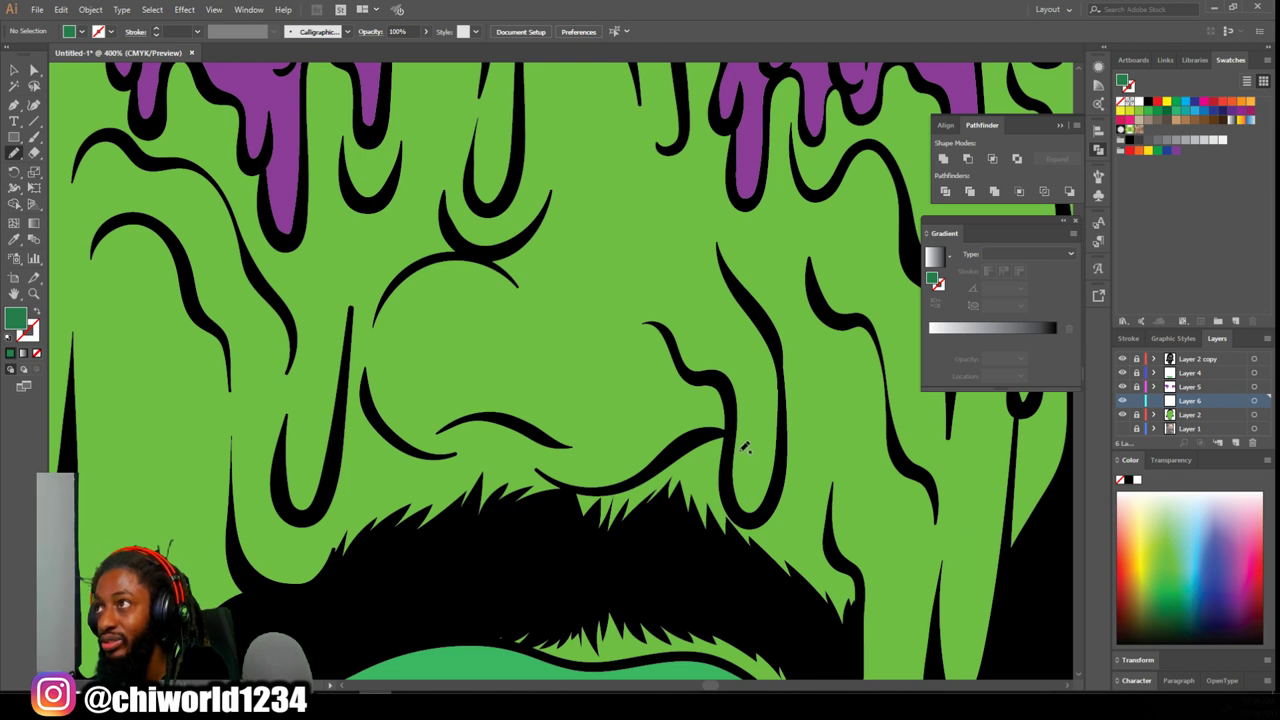
drag(605, 494, 535, 476)
mouse_move(453, 459)
mouse_down()
mouse_move(388, 432)
mouse_move(367, 382)
mouse_up()
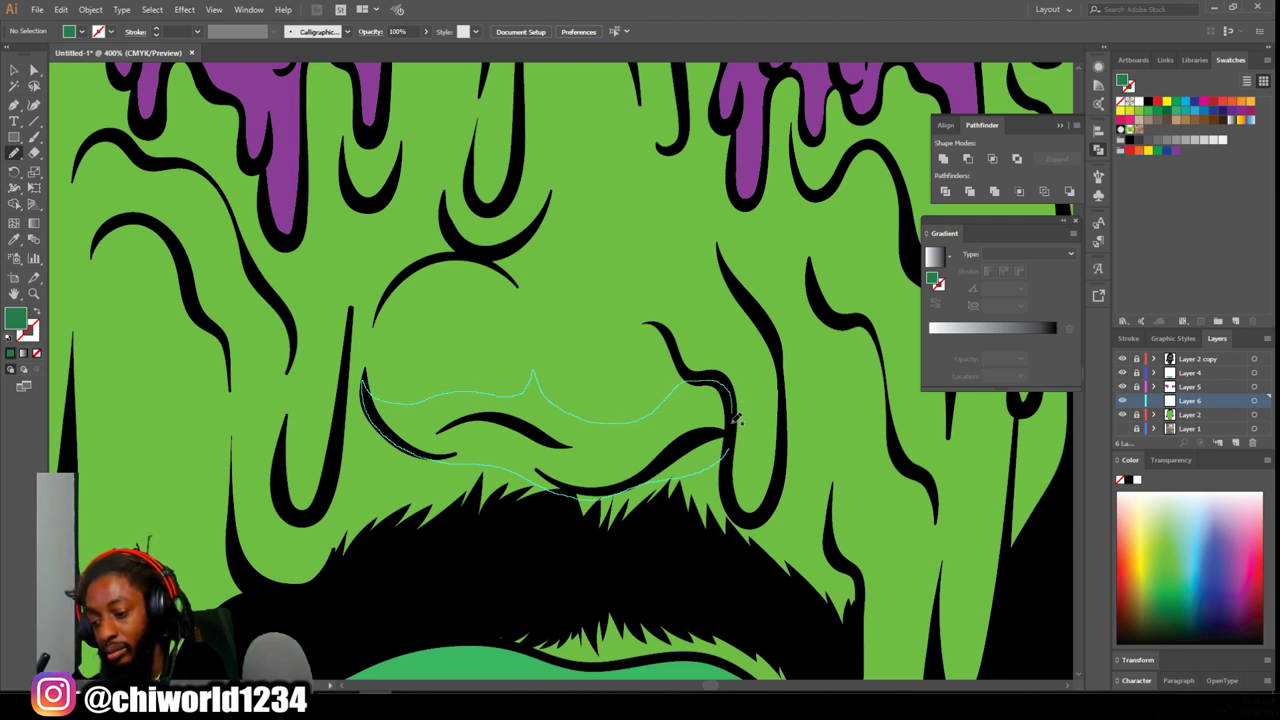
drag(737, 418, 711, 468)
key(ctrl+minus)
key(ctrl+minus)
key(ctrl+minus)
key(ctrl+minus)
key(ctrl+minus)
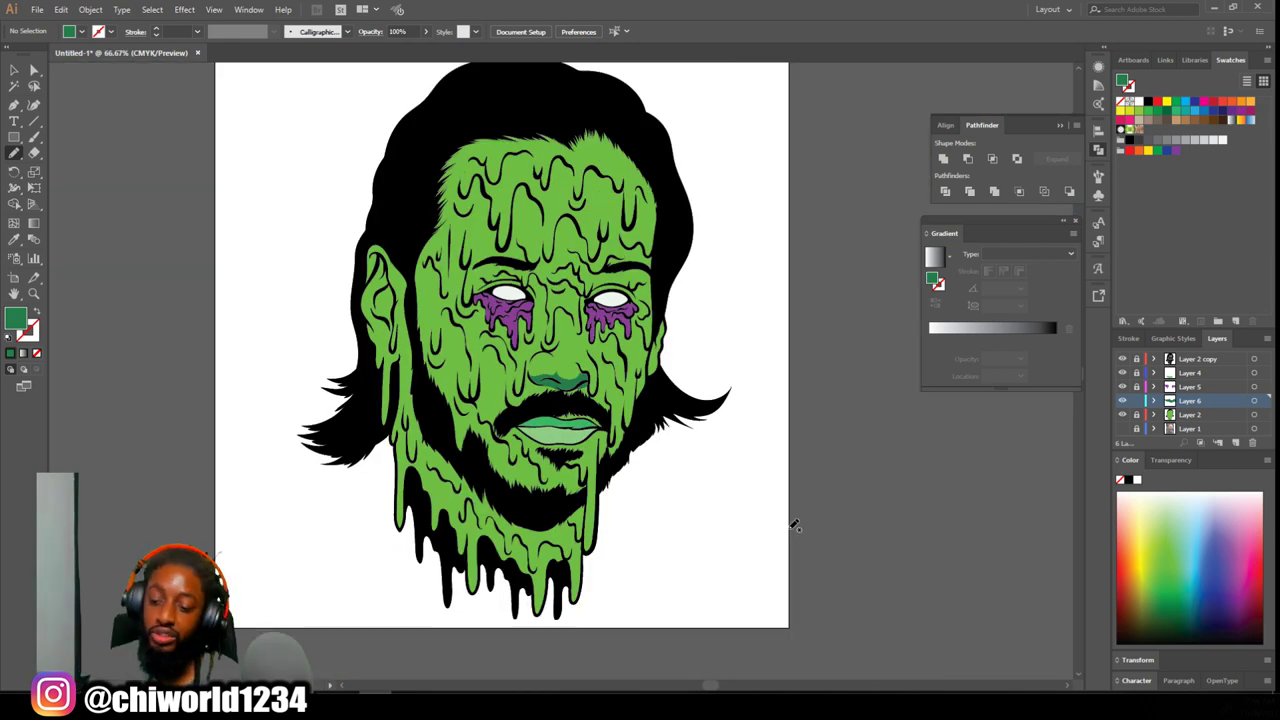
- Add a small dark green shadow between the nose and the drip beside the right nostril, down to the moustache
key(ctrl+plus)
key(ctrl+plus)
key(ctrl+plus)
key(ctrl+plus)
key(ctrl+plus)
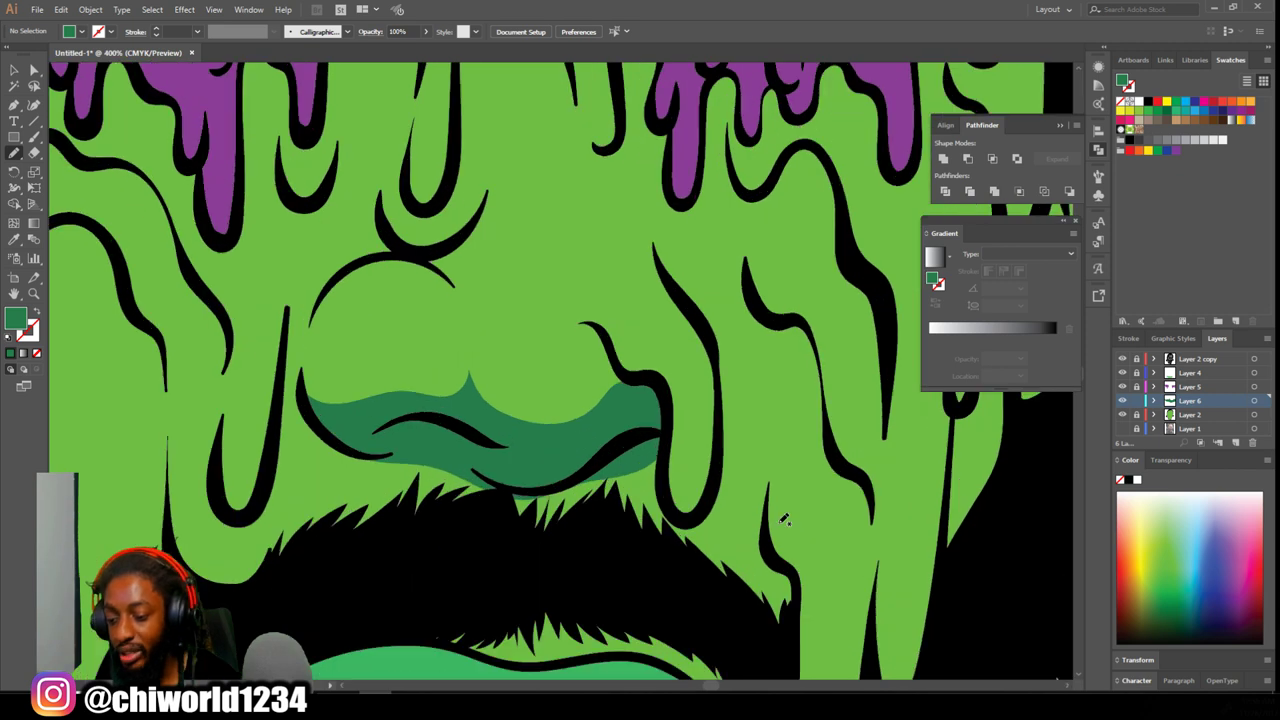
mouse_move(686, 516)
mouse_down()
mouse_move(659, 550)
mouse_move(637, 514)
mouse_move(651, 425)
mouse_up()
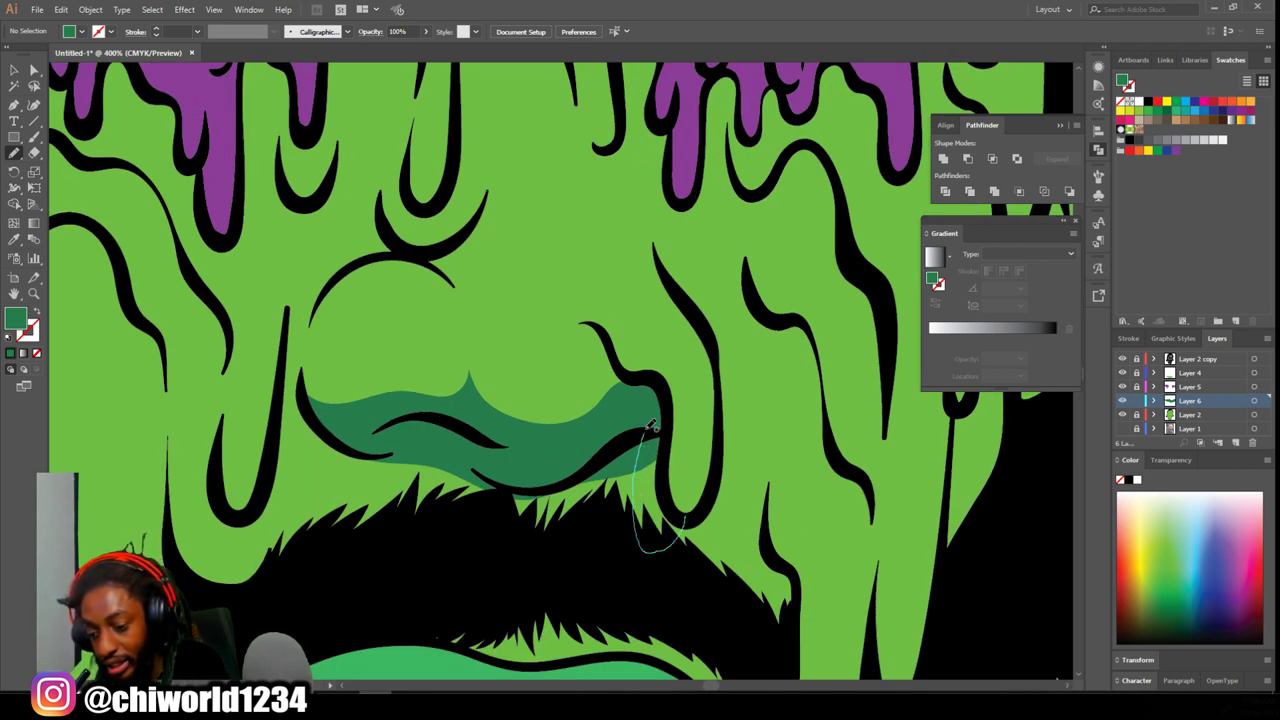
drag(672, 497, 690, 510)
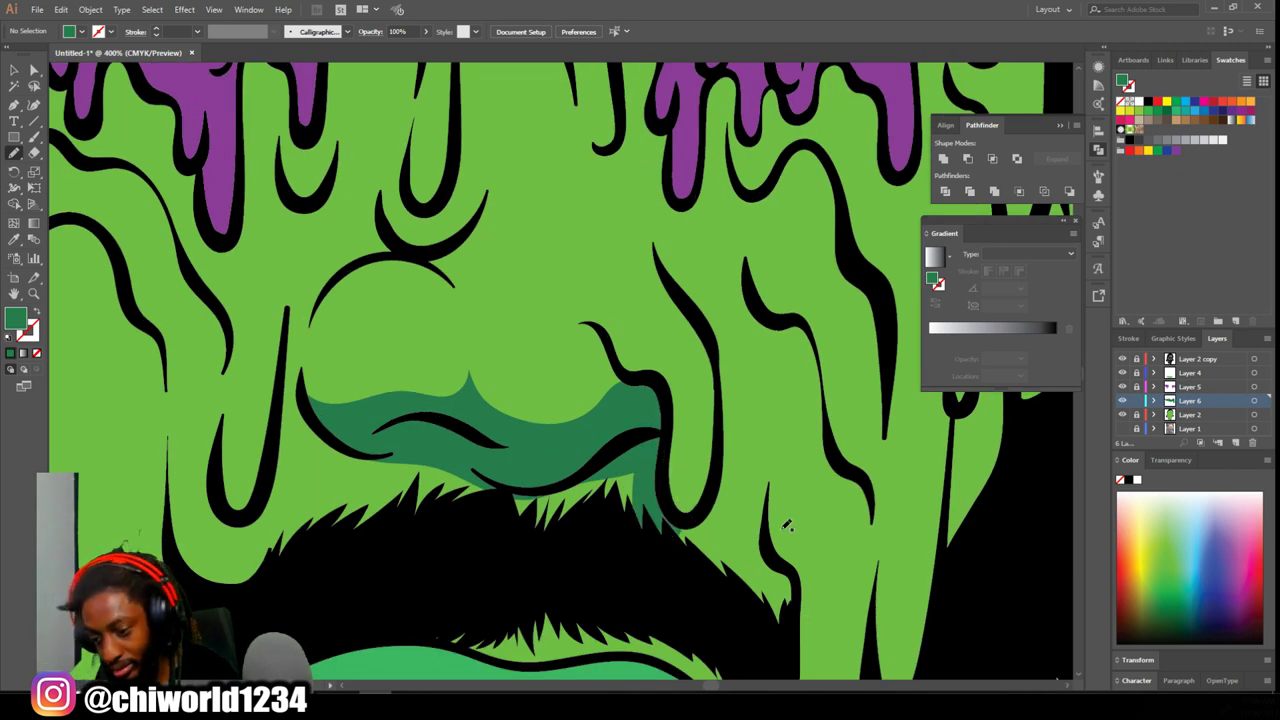
- Draw a tapered dark green shadow on the cheek along the outer side of the drip beside the right nostril
key(ctrl+minus)
key(ctrl+minus)
scroll(792, 519, down, 3)
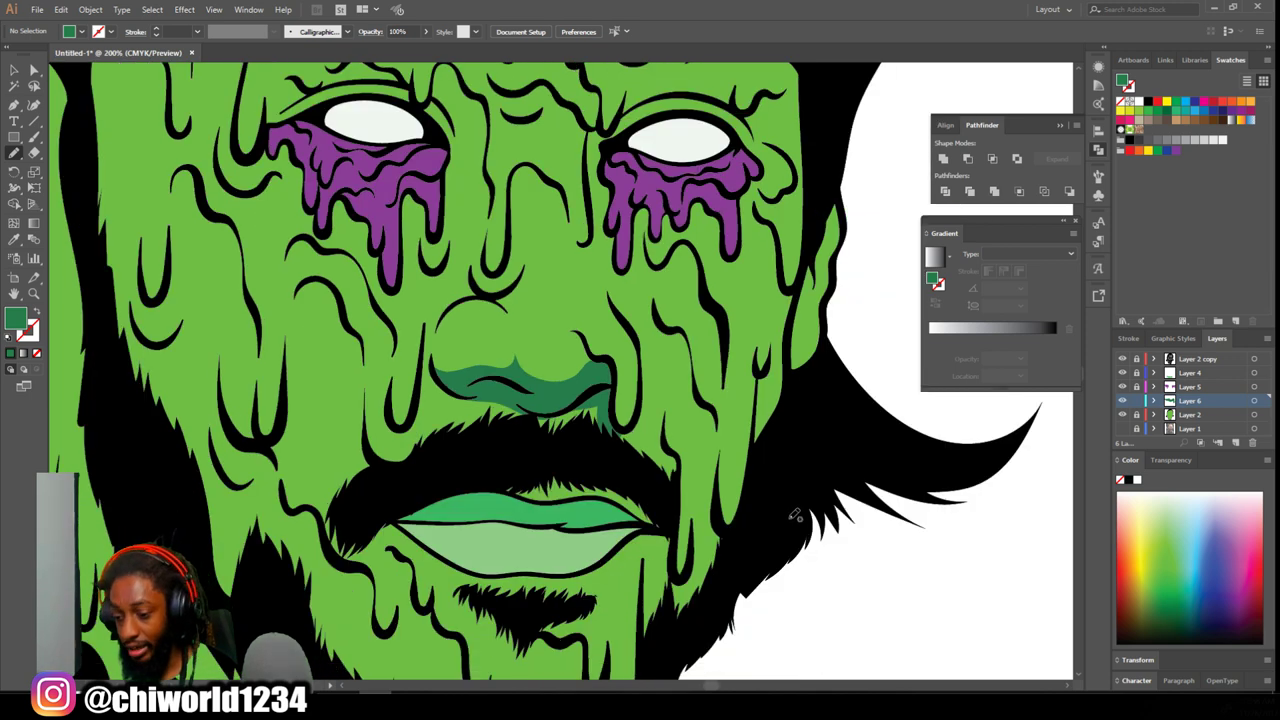
key(ctrl+plus)
key(ctrl+plus)
key(ctrl+plus)
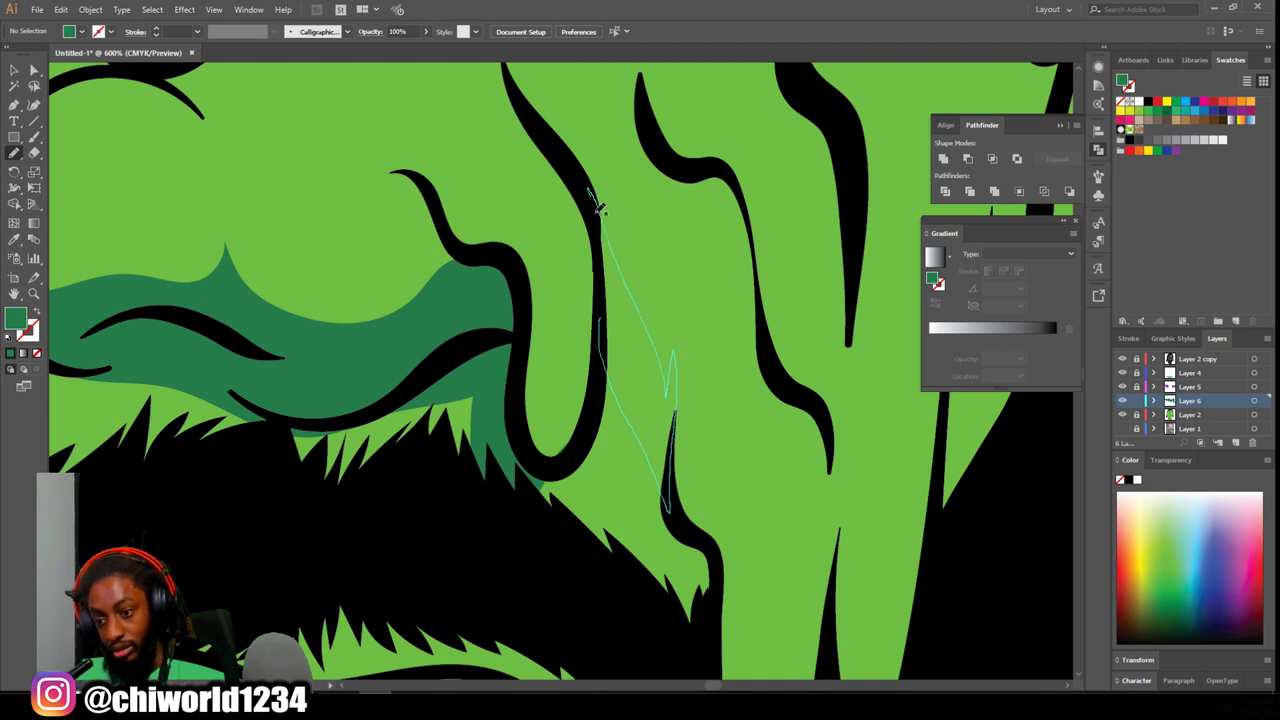
drag(604, 433, 607, 433)
drag(612, 272, 591, 212)
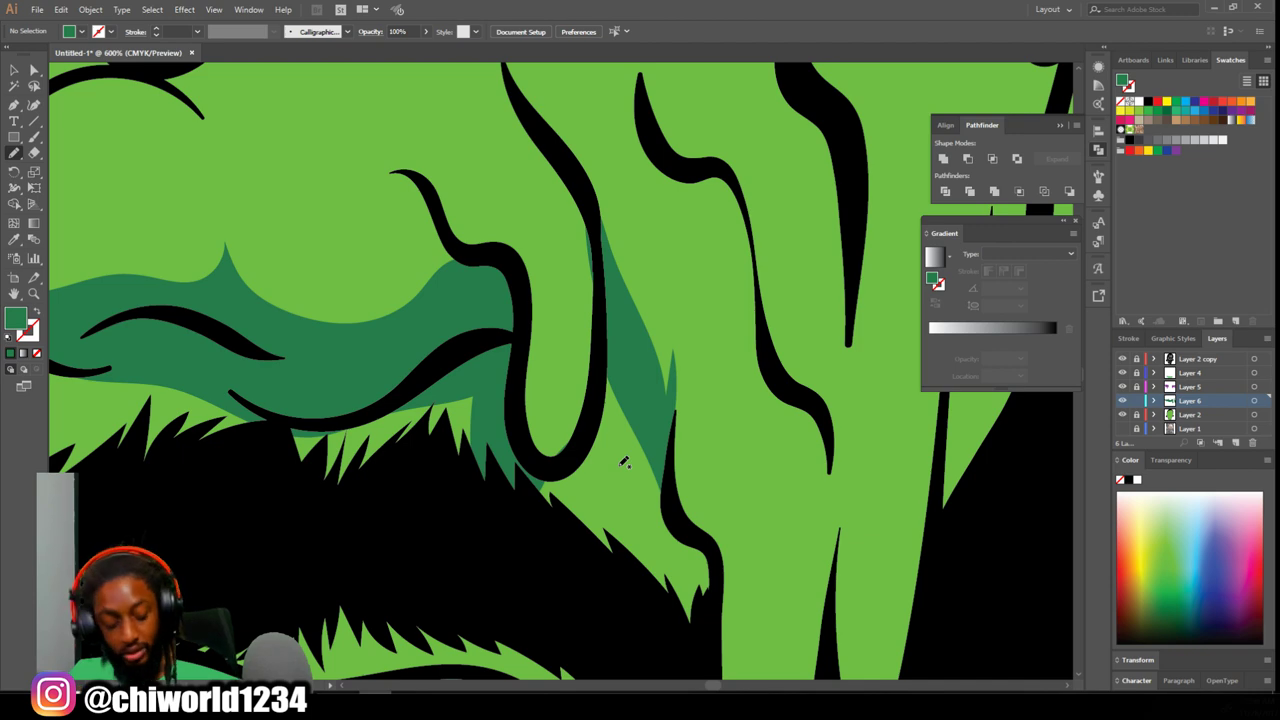
drag(605, 228, 606, 340)
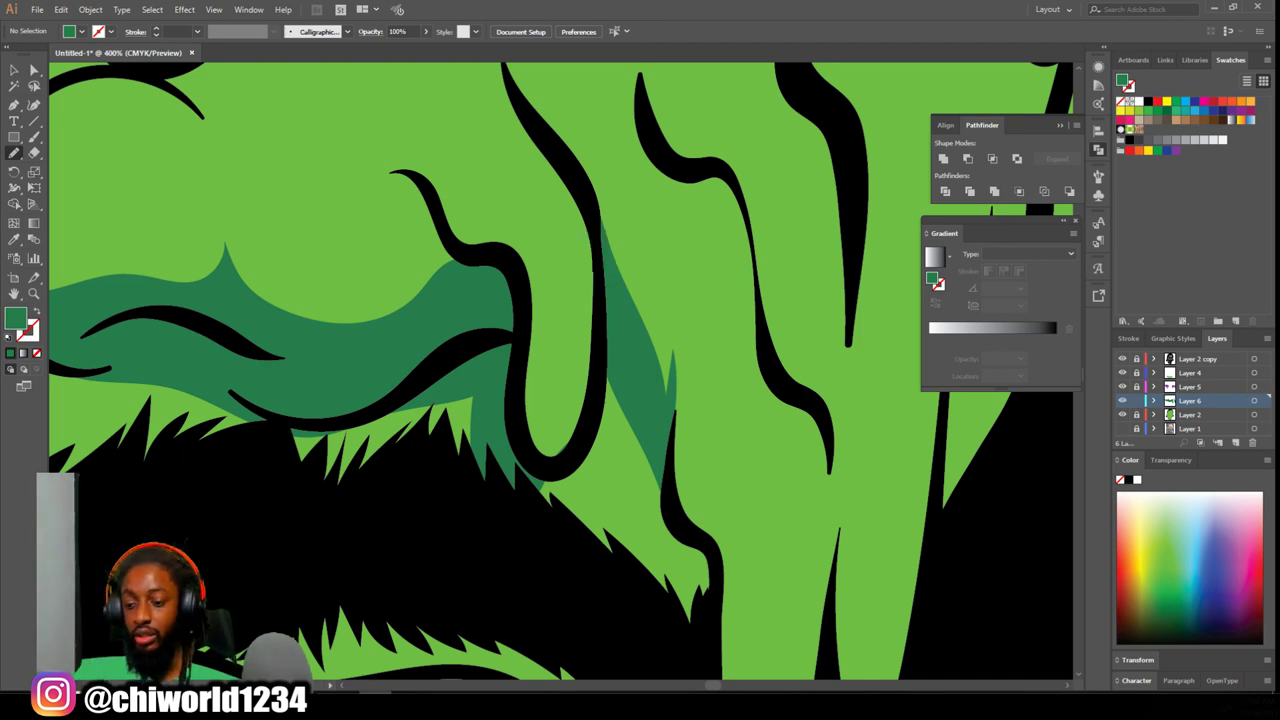
- Shade the right eye socket in dark green from the nose bridge under the eyebrow to the temple, leaving the drips light
scroll(604, 646, down, 10)
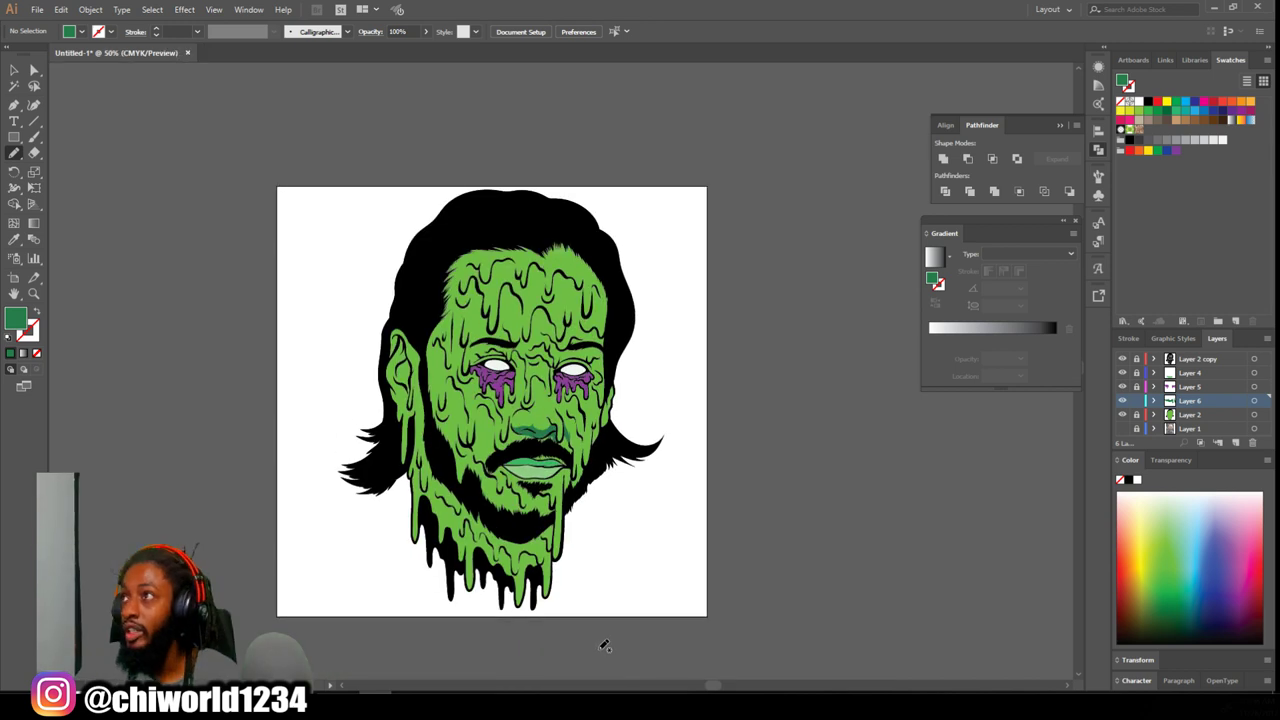
scroll(604, 646, up, 10)
scroll(604, 642, up, 2)
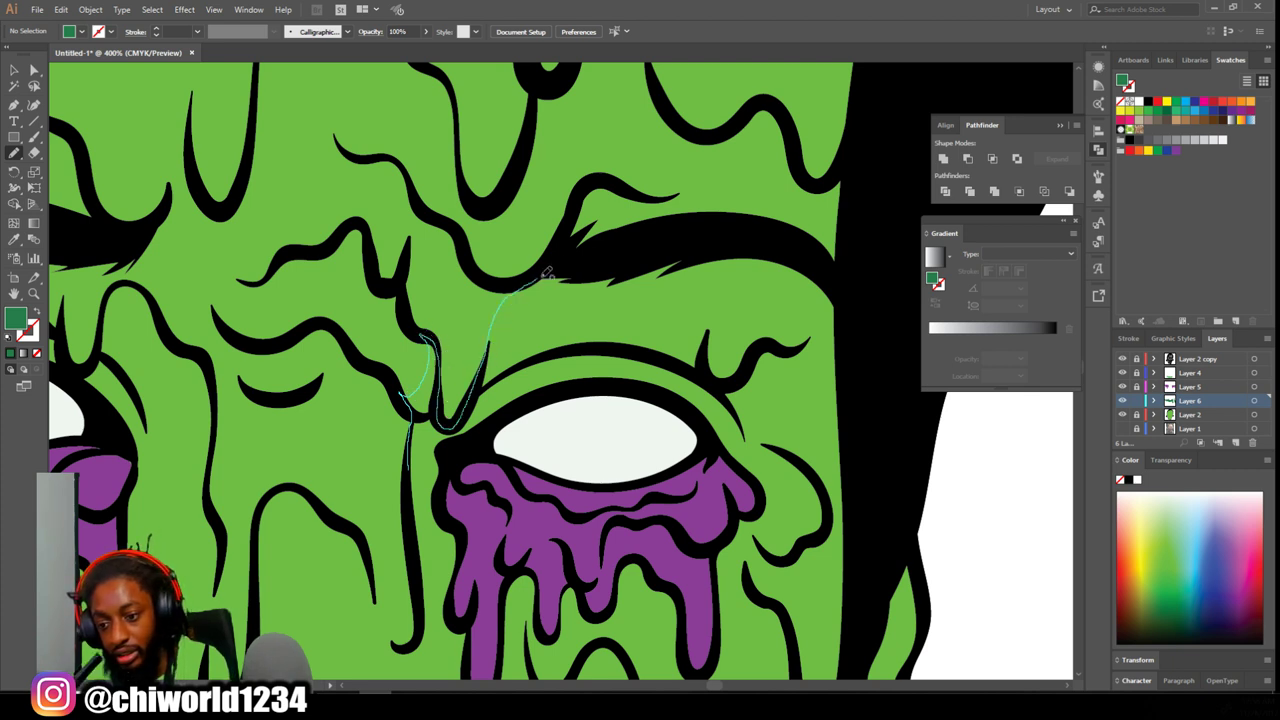
drag(673, 240, 762, 236)
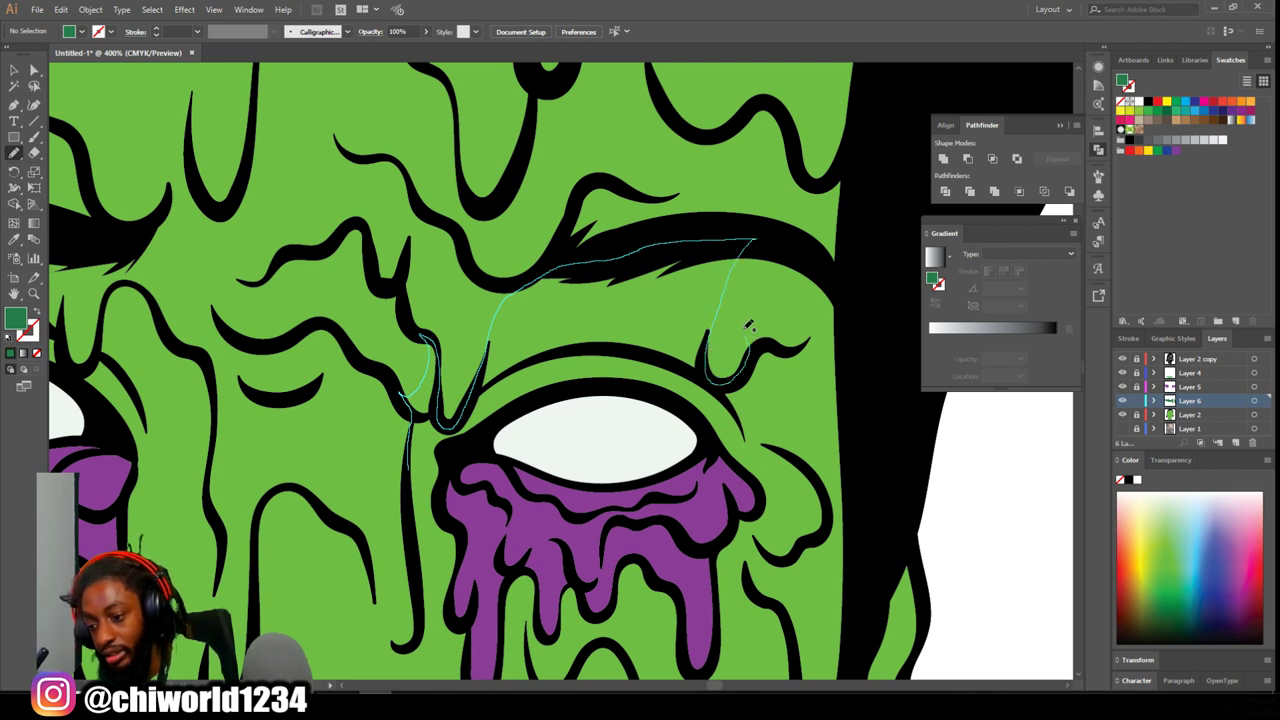
mouse_move(832, 293)
mouse_down()
mouse_move(867, 359)
mouse_move(846, 460)
mouse_up()
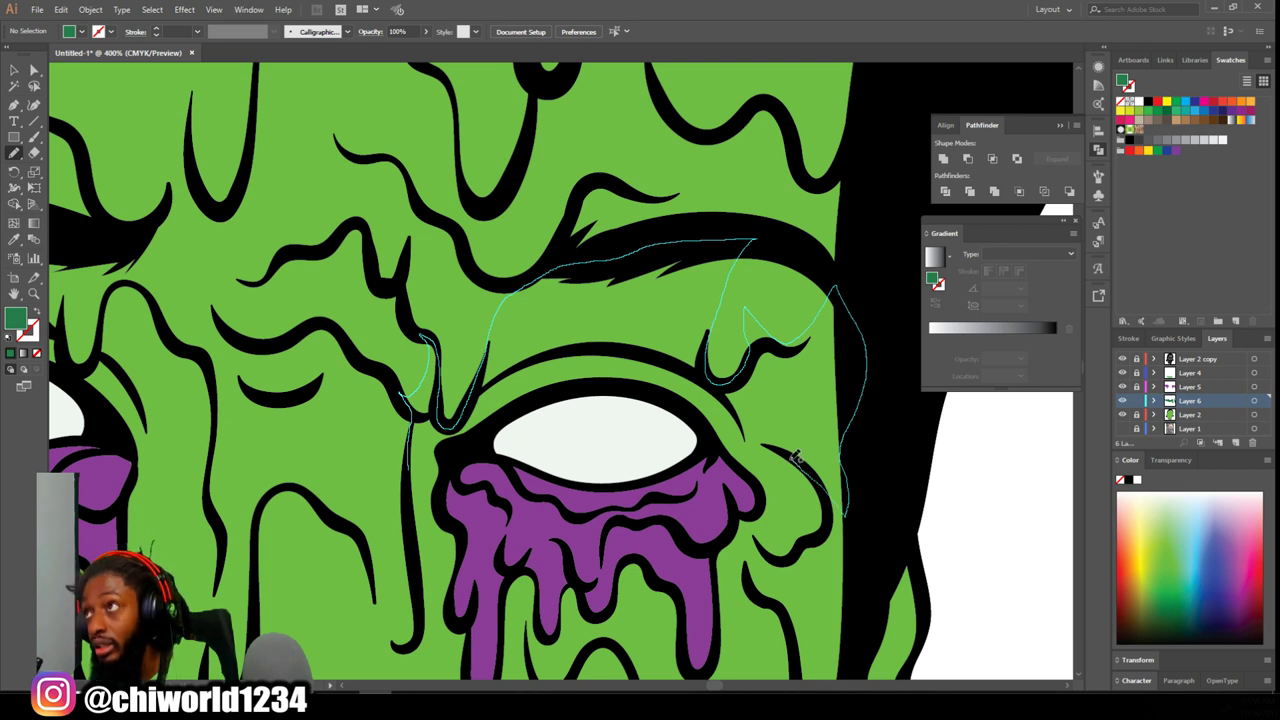
drag(762, 488, 688, 448)
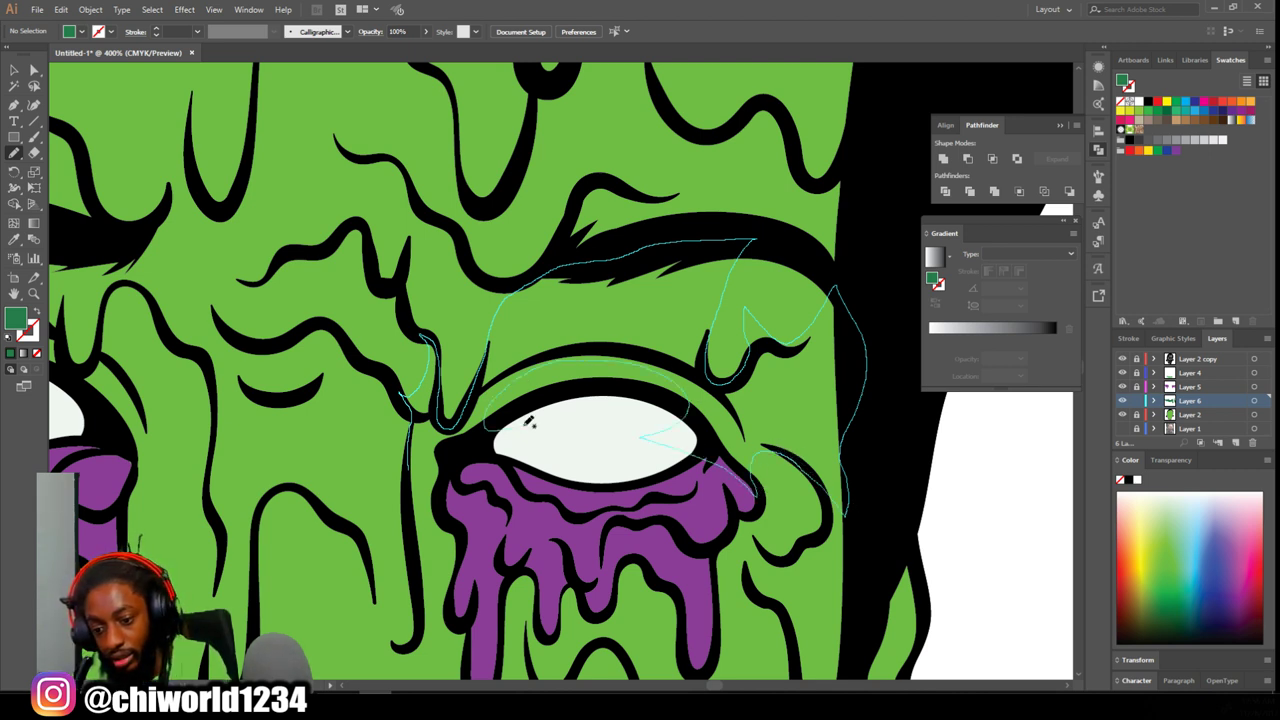
mouse_move(481, 446)
mouse_down()
mouse_move(446, 461)
mouse_move(419, 502)
mouse_up()
drag(385, 545, 404, 564)
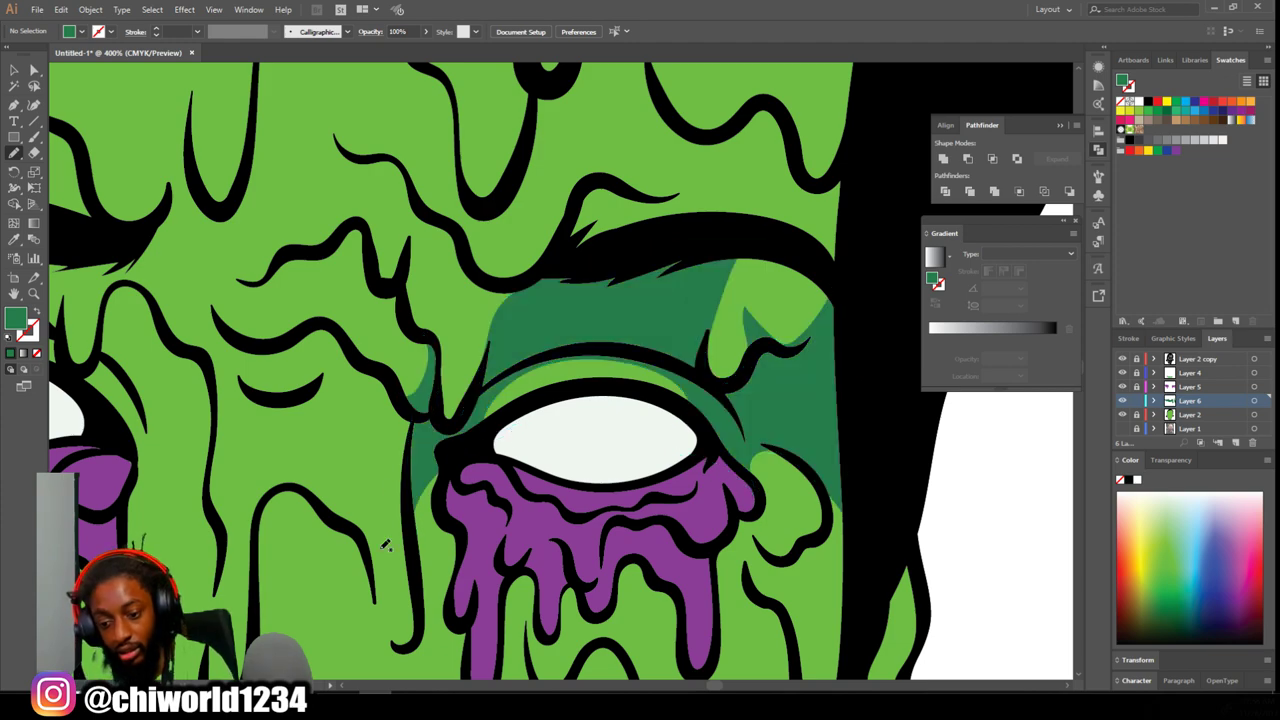
- Shade the left eye socket in dark green between the eyebrow, the upper eyelid and the side of the nose bridge
scroll(530, 608, down, 4)
scroll(560, 590, left, 2)
scroll(569, 578, up, 3)
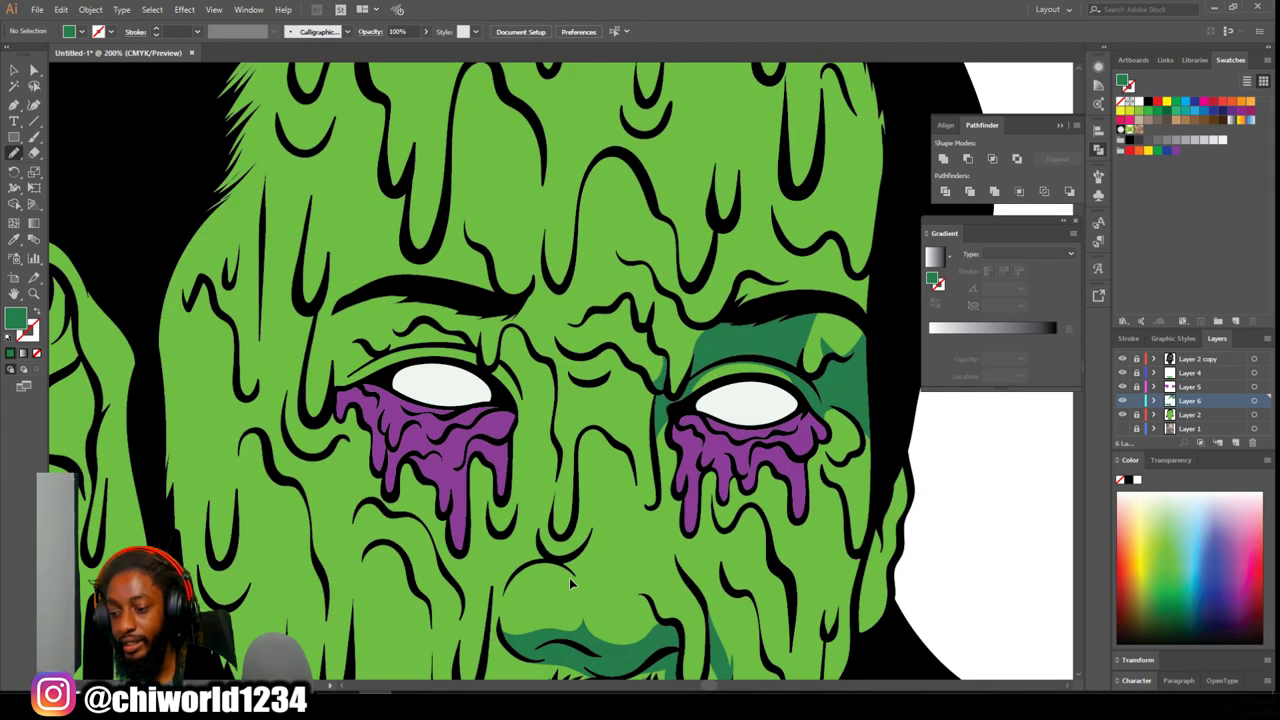
scroll(569, 575, left, 3)
scroll(560, 560, up, 1)
mouse_move(627, 500)
mouse_down()
mouse_move(679, 473)
mouse_move(697, 487)
mouse_move(688, 392)
mouse_up()
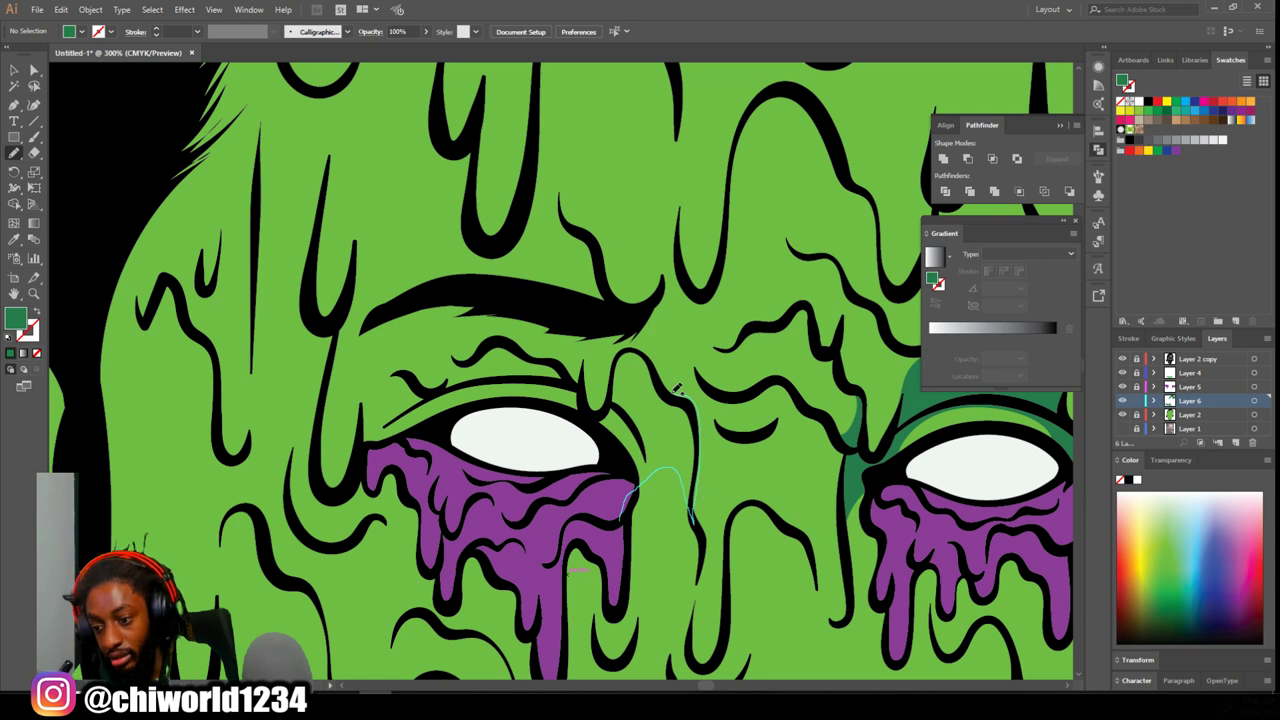
mouse_move(580, 313)
mouse_down()
mouse_move(551, 346)
mouse_move(512, 313)
mouse_move(451, 341)
mouse_move(438, 298)
mouse_move(438, 376)
mouse_move(402, 340)
mouse_up()
mouse_move(378, 433)
mouse_down()
mouse_move(478, 396)
mouse_move(622, 518)
mouse_up()
- Draw dark green shadows around the chin below the lips and over the left cheek, leaving rounded light areas
scroll(590, 540, down, 4)
drag(528, 610, 573, 520)
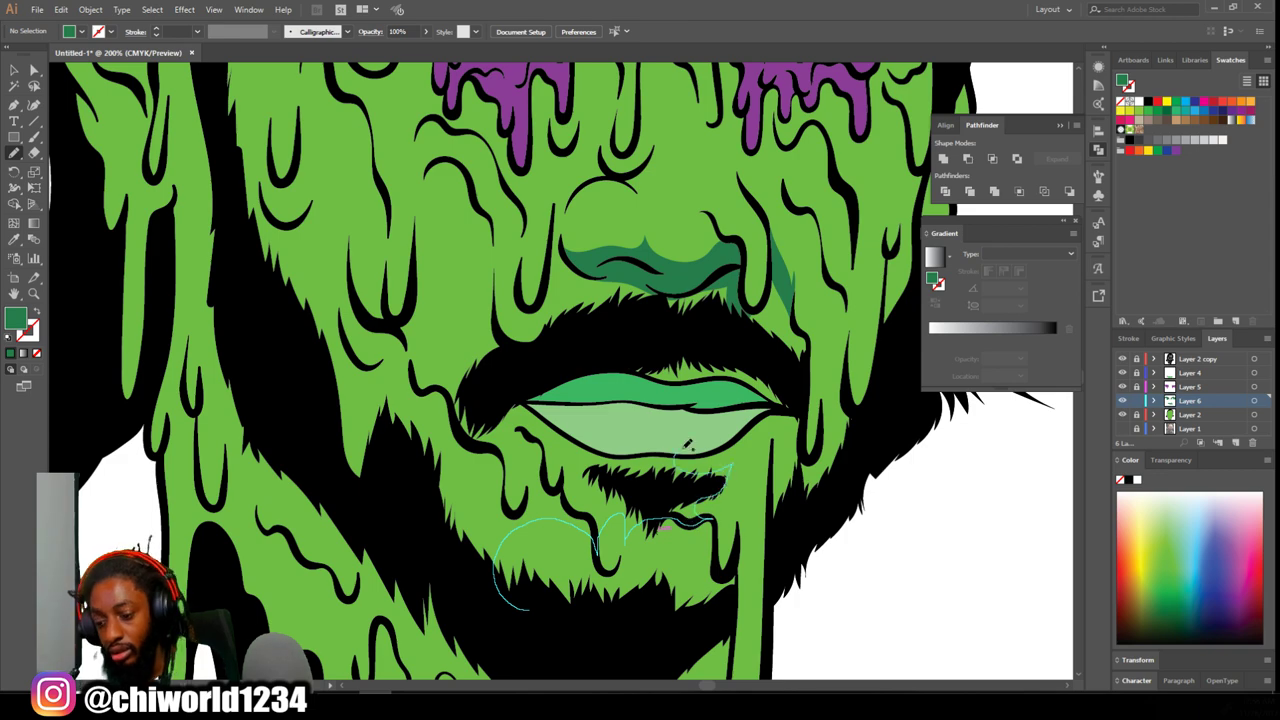
mouse_move(533, 399)
mouse_down()
mouse_move(510, 463)
mouse_move(457, 400)
mouse_move(411, 511)
mouse_move(528, 609)
mouse_up()
key(ctrl+minus)
key(ctrl+minus)
key(ctrl+minus)
key(ctrl+minus)
scroll(656, 549, up, 2)
- Shade the skin at the right mouth corner and along the lower right cheek beside the beard in dark green
key(ctrl+equal)
key(ctrl+equal)
key(ctrl+equal)
key(ctrl+equal)
scroll(618, 520, down, 2)
mouse_move(619, 519)
mouse_down()
mouse_move(597, 476)
mouse_move(600, 441)
mouse_move(544, 444)
mouse_move(519, 359)
mouse_move(498, 432)
mouse_move(462, 258)
mouse_move(416, 312)
mouse_move(403, 263)
mouse_move(377, 378)
mouse_move(382, 477)
mouse_move(530, 664)
mouse_up()
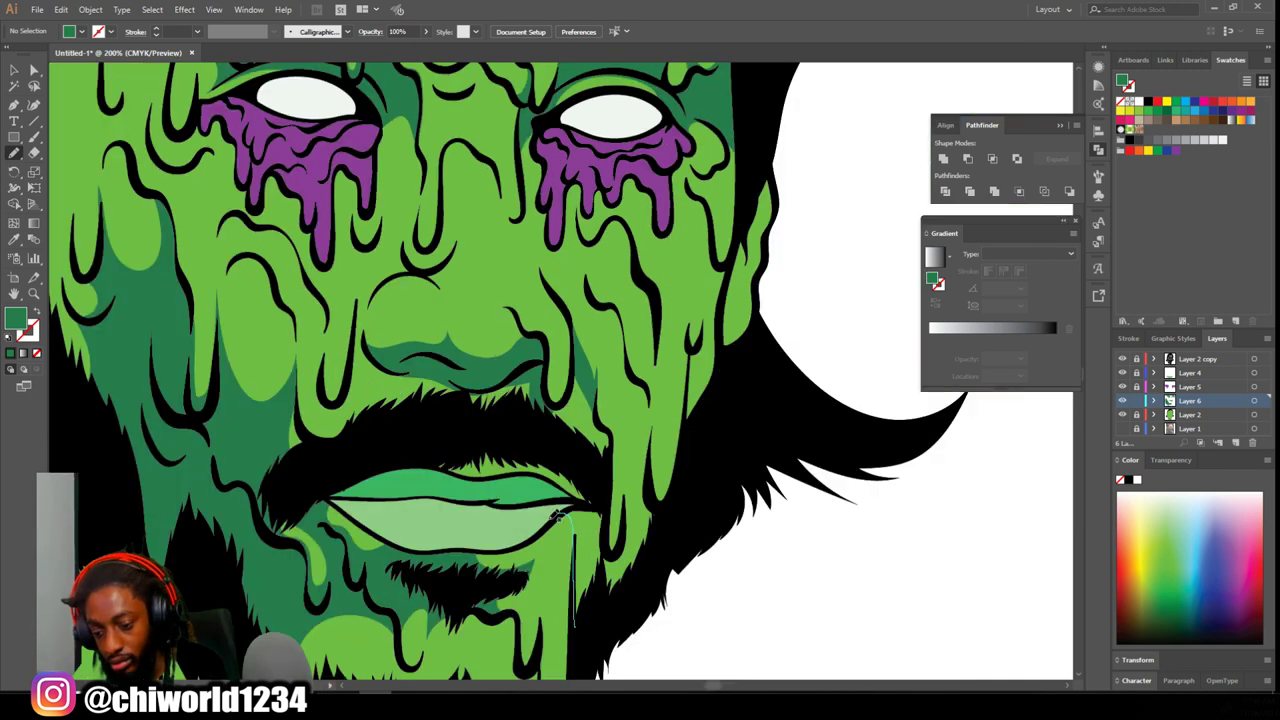
mouse_move(556, 516)
mouse_down()
mouse_move(610, 479)
mouse_move(610, 545)
mouse_move(630, 450)
mouse_move(660, 418)
mouse_up()
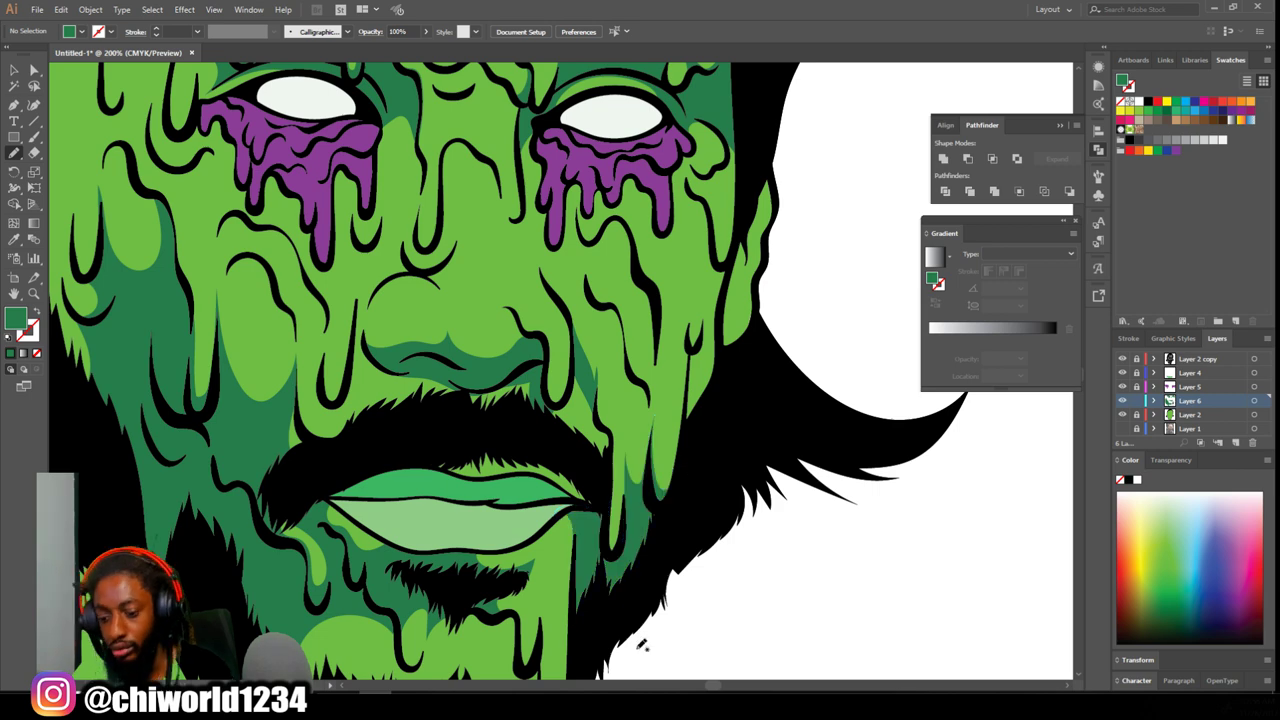
- Add dark green shadows to the left temple along the hairline and inside the folds of the left ear
drag(366, 550, 436, 572)
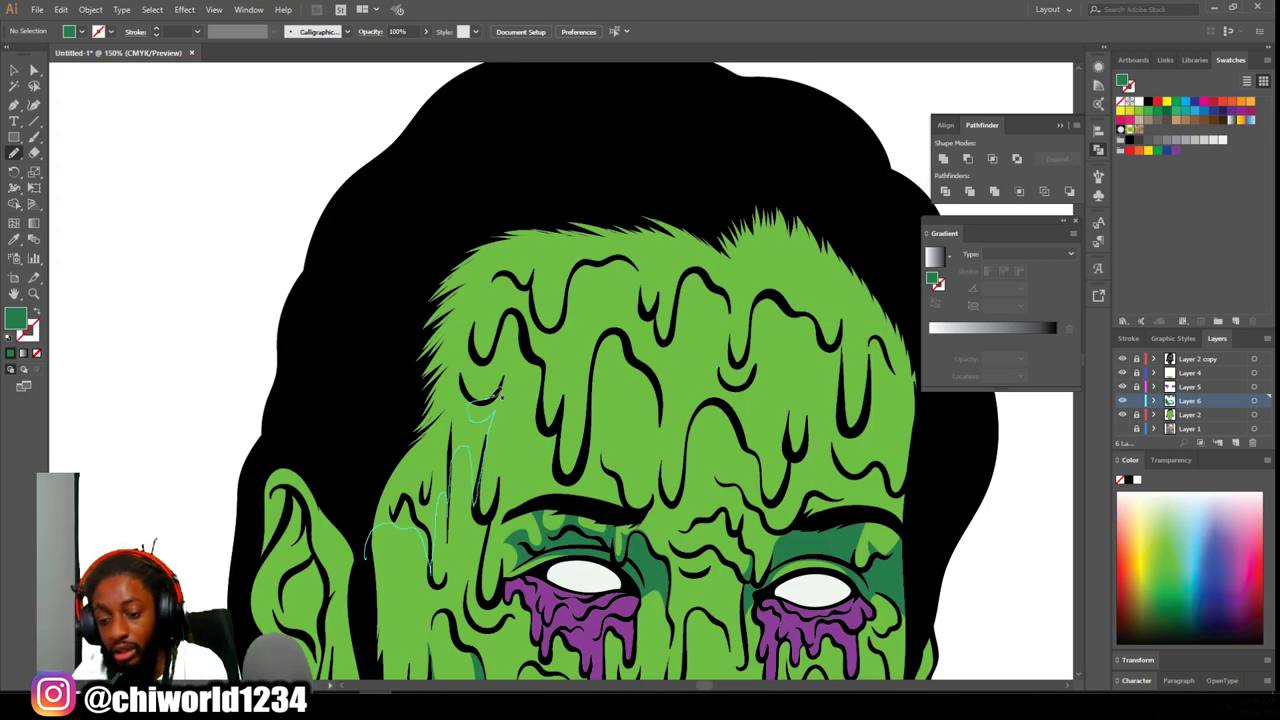
mouse_move(476, 321)
mouse_down()
mouse_move(351, 411)
mouse_move(366, 556)
mouse_up()
mouse_move(450, 242)
mouse_down()
mouse_move(786, 246)
mouse_move(520, 150)
mouse_up()
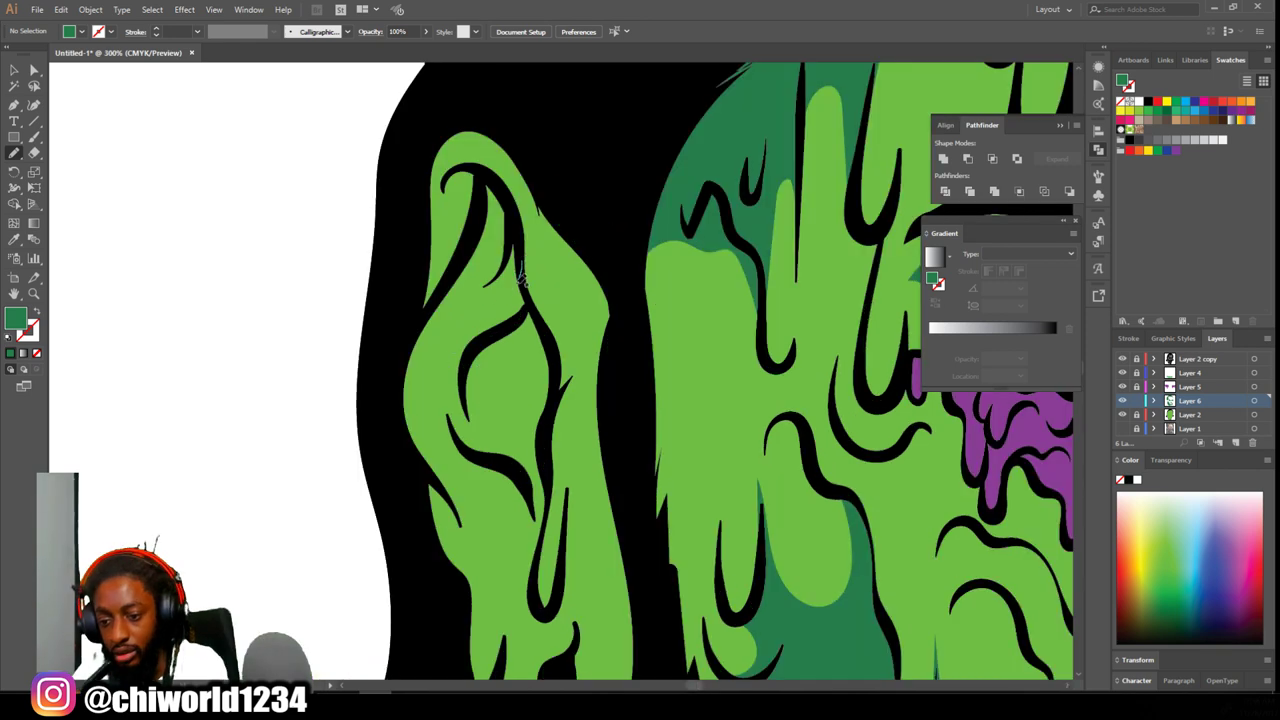
mouse_move(522, 268)
mouse_down()
mouse_move(456, 348)
mouse_move(479, 460)
mouse_move(537, 561)
mouse_move(552, 468)
mouse_move(541, 428)
mouse_move(511, 420)
mouse_move(520, 280)
mouse_up()
mouse_move(486, 132)
mouse_down()
mouse_move(540, 270)
mouse_move(457, 161)
mouse_up()
mouse_move(518, 231)
mouse_down()
mouse_move(420, 311)
mouse_move(491, 175)
mouse_move(518, 208)
mouse_up()
- Shade the left side of the neck and the skin beneath the bearded jaw in dark green, following the drips
scroll(510, 519, down, 1)
mouse_move(533, 540)
mouse_down()
mouse_move(428, 420)
mouse_move(544, 630)
mouse_move(536, 541)
mouse_up()
mouse_move(466, 391)
mouse_down()
mouse_move(518, 445)
mouse_move(536, 432)
mouse_up()
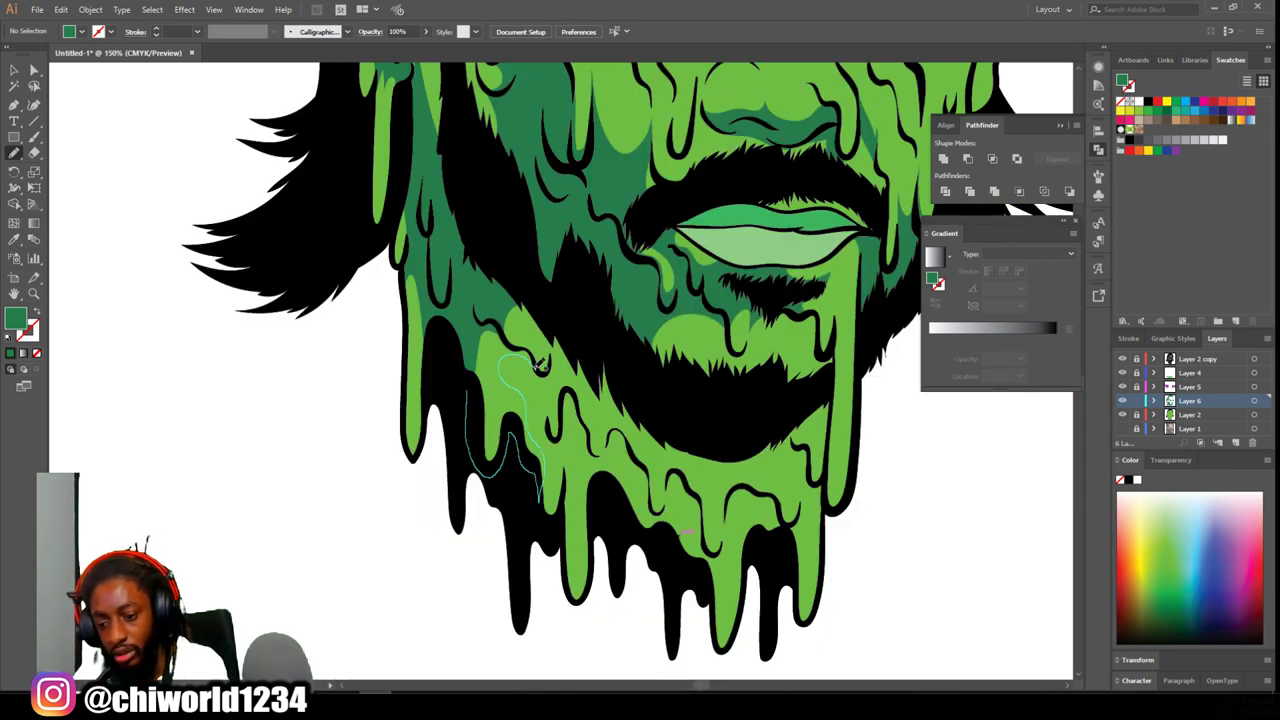
drag(553, 328, 460, 440)
scroll(588, 490, right, 3)
scroll(640, 452, left, 1)
mouse_move(687, 396)
mouse_down()
mouse_move(629, 471)
mouse_move(502, 489)
mouse_up()
drag(436, 436, 687, 396)
- Draw a dark green shadow along the forehead beneath the hairline
key(ctrl+minus)
key(ctrl+minus)
key(ctrl+minus)
scroll(776, 428, up, 2)
key(ctrl+equal)
key(ctrl+equal)
key(ctrl+equal)
key(ctrl+equal)
key(ctrl+equal)
key(ctrl+equal)
scroll(774, 425, up, 3)
scroll(775, 422, up, 2)
mouse_move(588, 260)
mouse_down()
mouse_move(606, 335)
mouse_move(600, 528)
mouse_move(550, 478)
mouse_move(511, 374)
mouse_move(588, 260)
mouse_up()
key(ctrl+minus)
key(ctrl+minus)
key(ctrl+minus)
key(ctrl+minus)
key(ctrl+minus)
key(ctrl+minus)
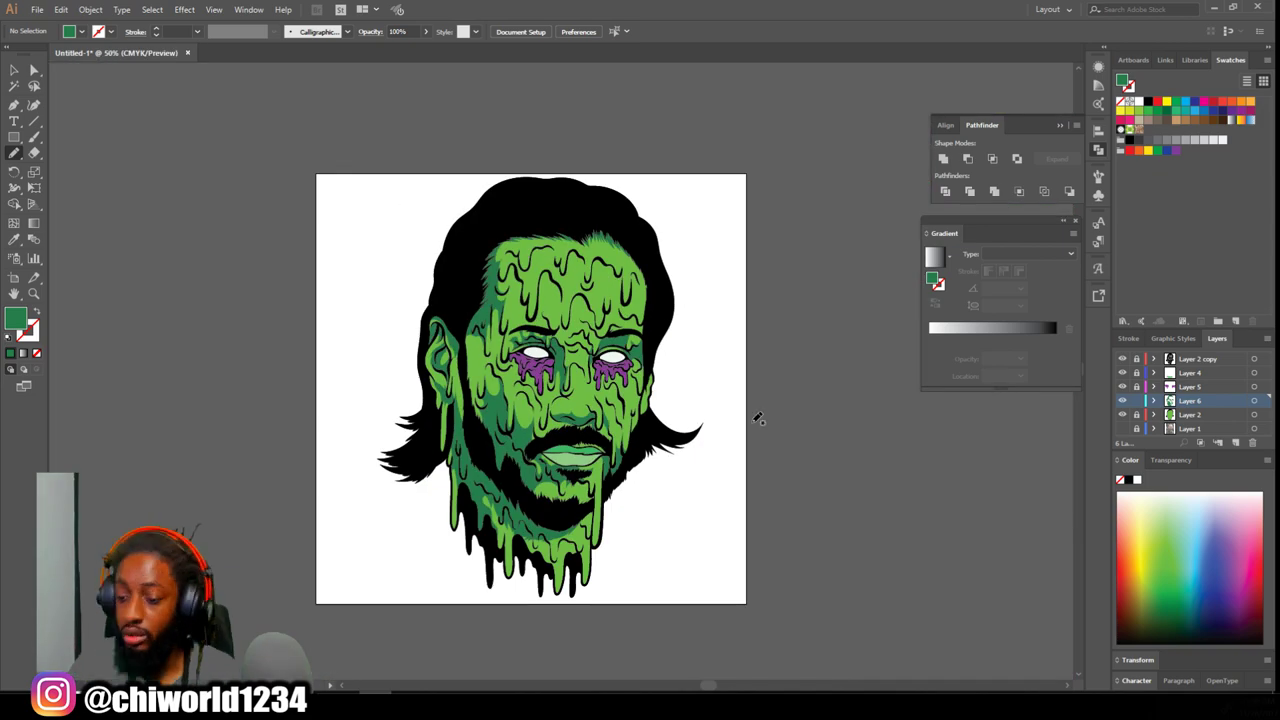
- Add a dark green shadow to the right ear beside the hair
drag(758, 421, 695, 408)
key(ctrl+equal)
key(ctrl+equal)
key(ctrl+equal)
key(ctrl+equal)
key(ctrl+equal)
drag(726, 328, 740, 412)
scroll(819, 379, down, 5)
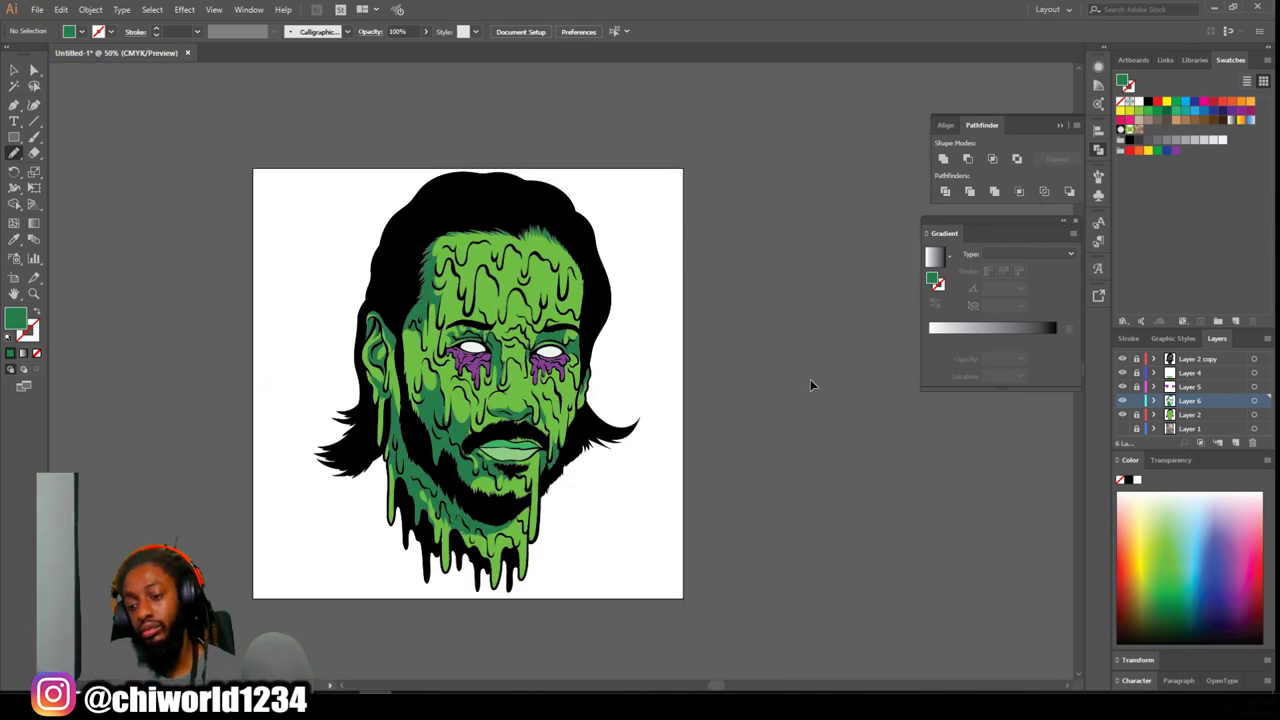
- Shade the right side of the neck in dark green next to the long drip below the chin
scroll(745, 372, down, 1)
scroll(578, 457, up, 4)
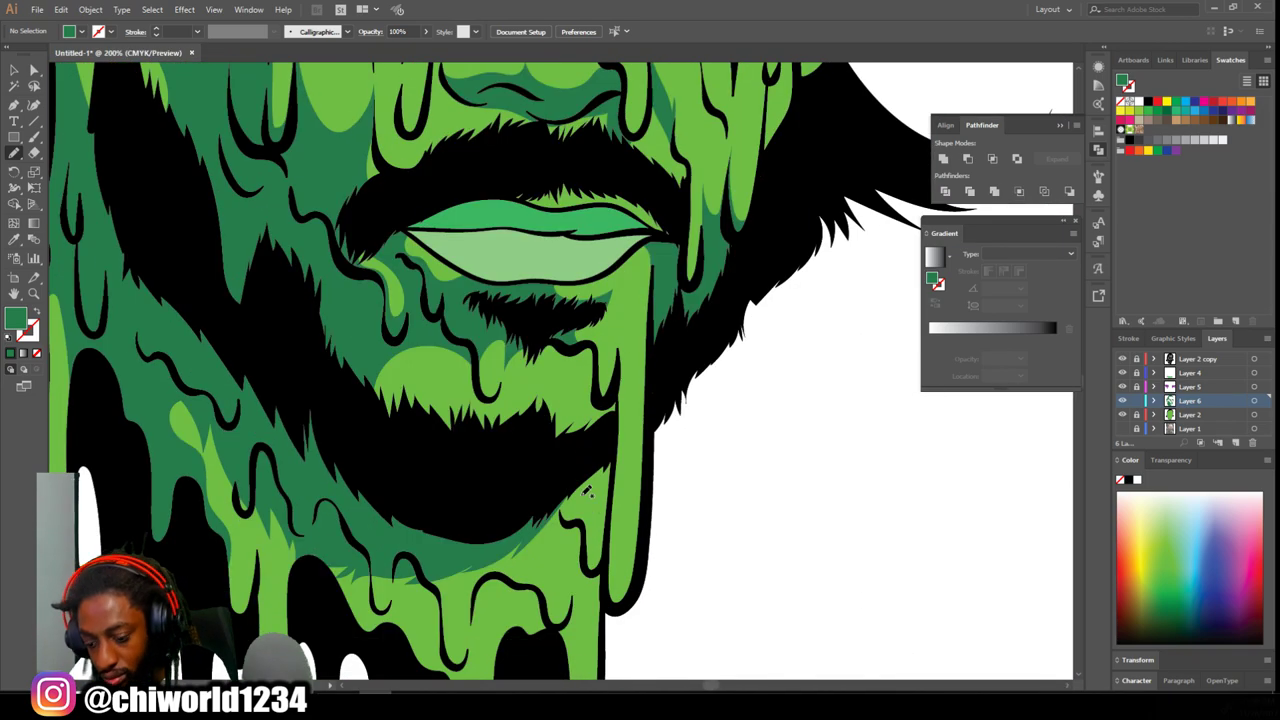
scroll(680, 477, down, 3)
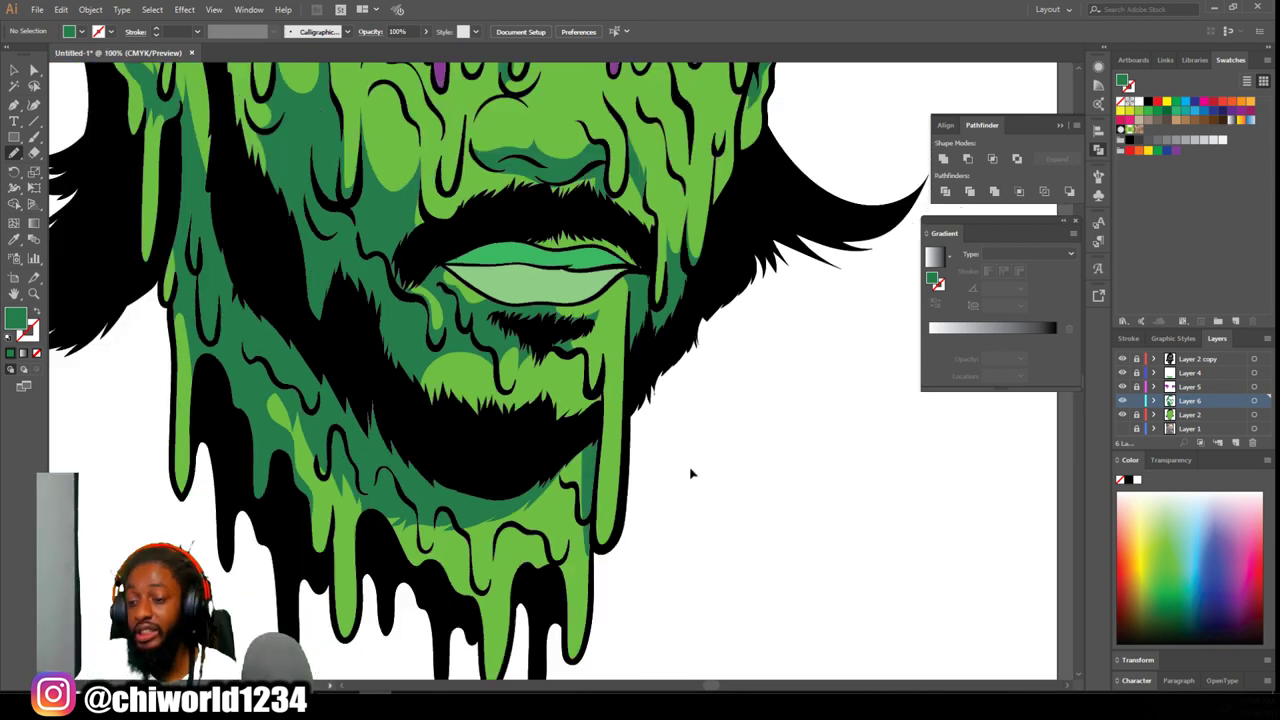
scroll(729, 477, up, 3)
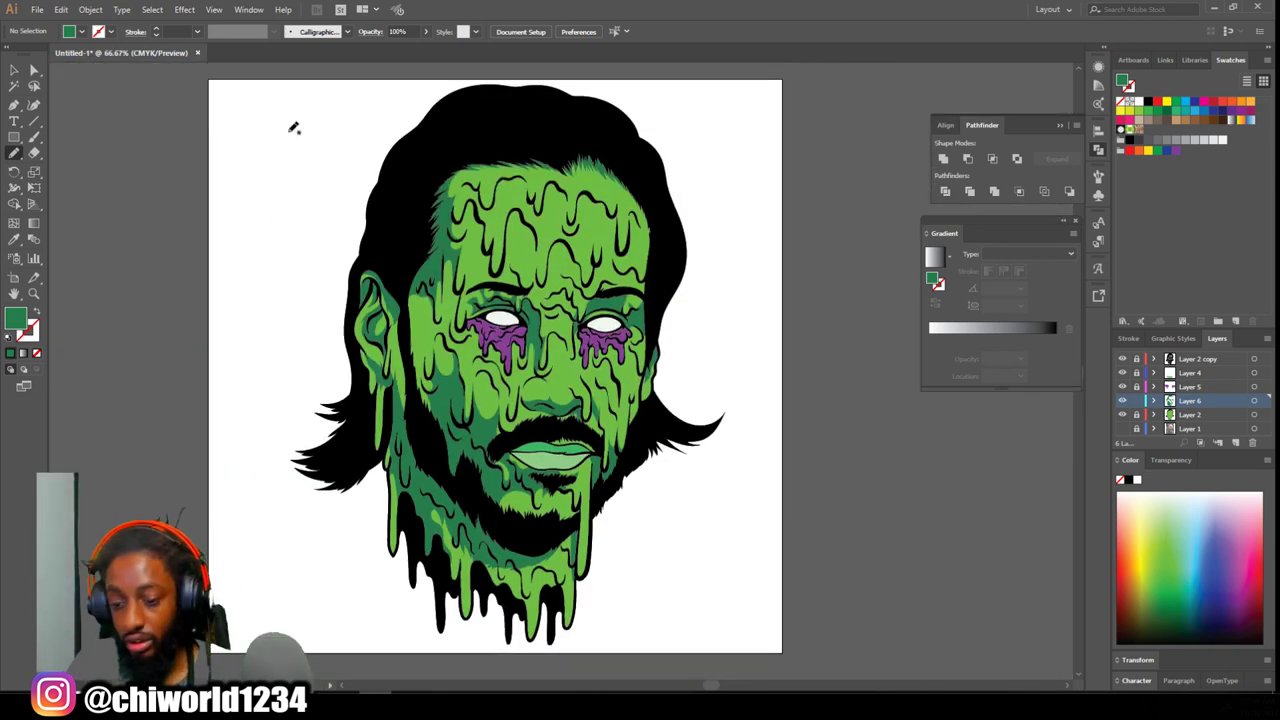
- Select all the dark green shadow shapes on the portrait and merge them
click(12, 71)
drag(267, 91, 769, 613)
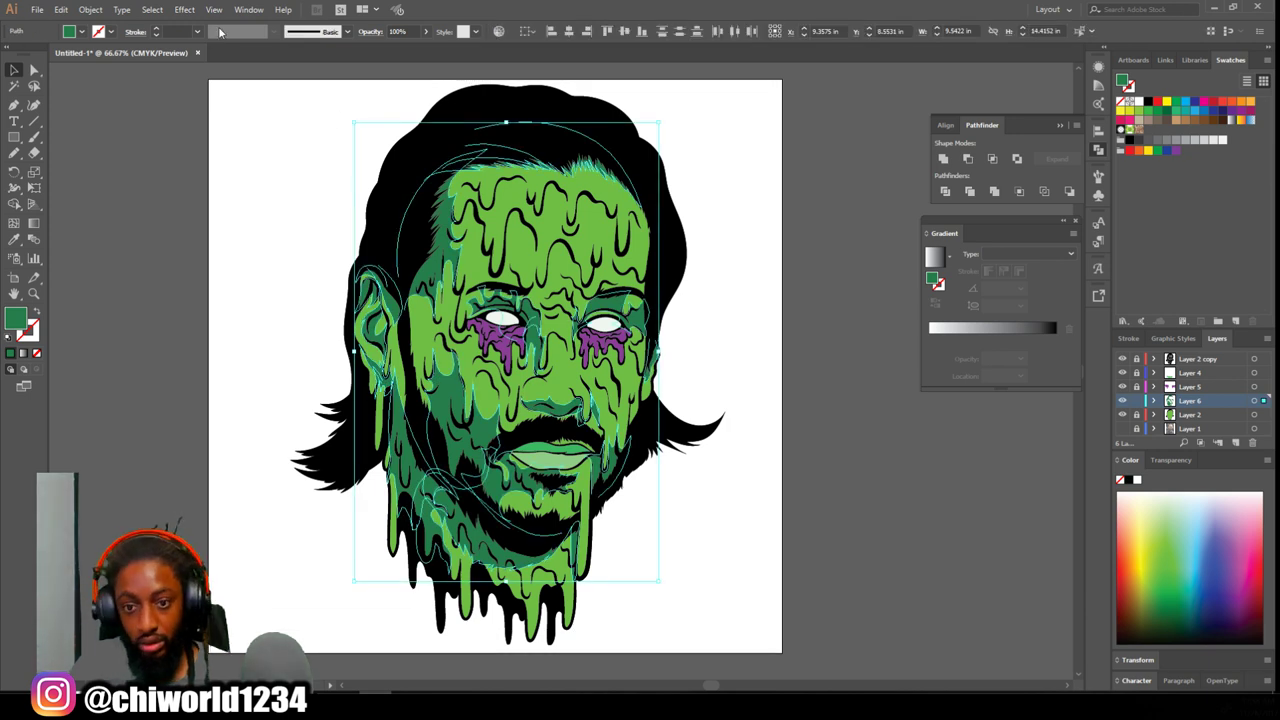
click(91, 10)
click(175, 153)
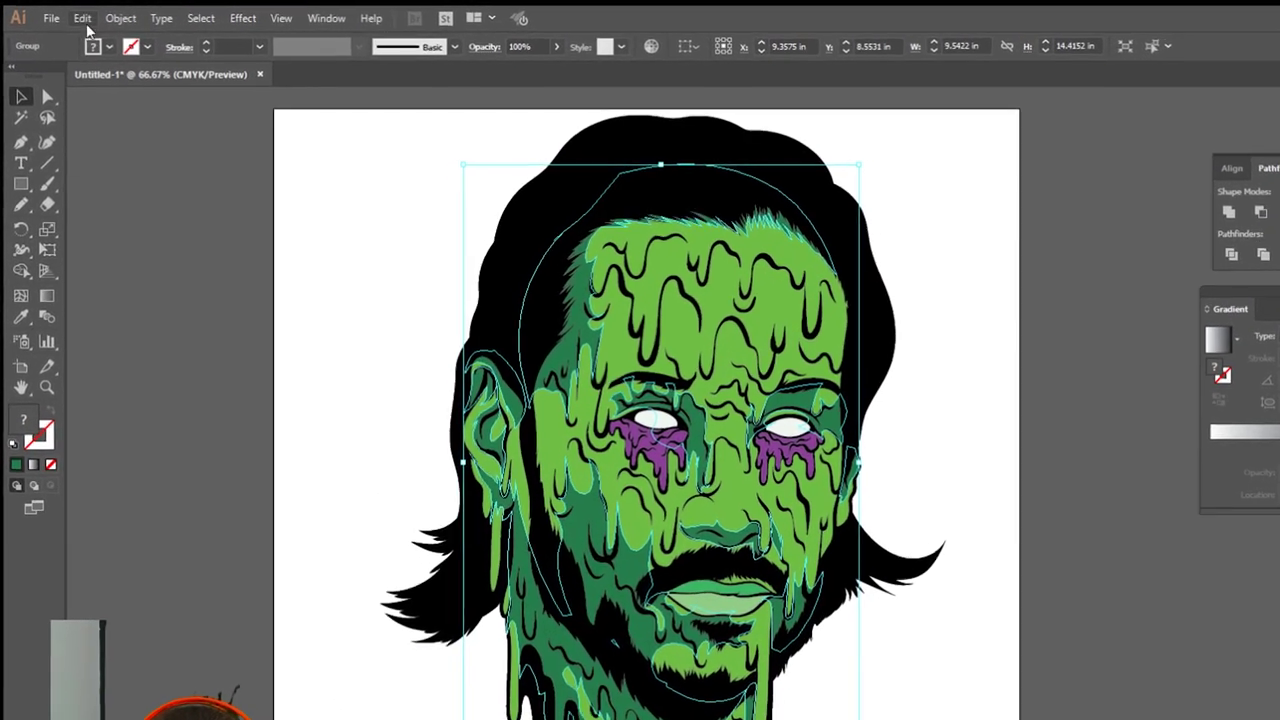
- Darken the merged shadows through their CMYK color balance, raising cyan slightly, yellow by 22% and black by 20%
click(61, 9)
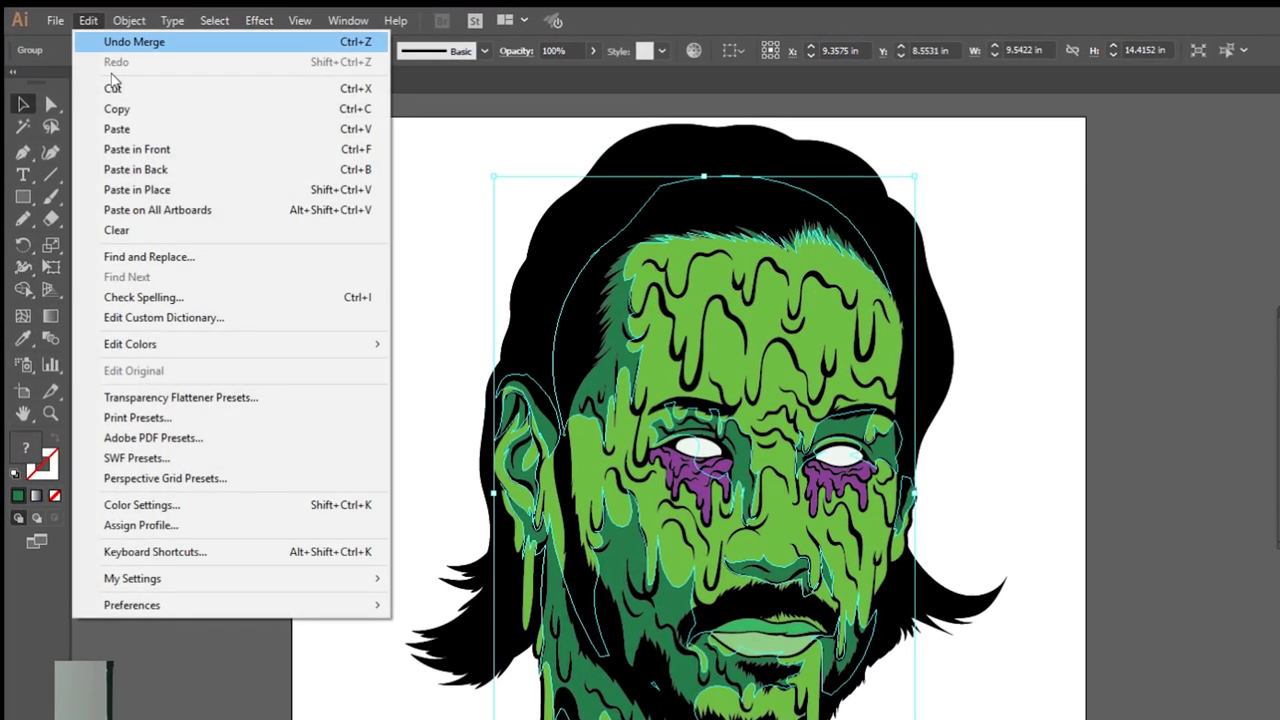
mouse_move(314, 343)
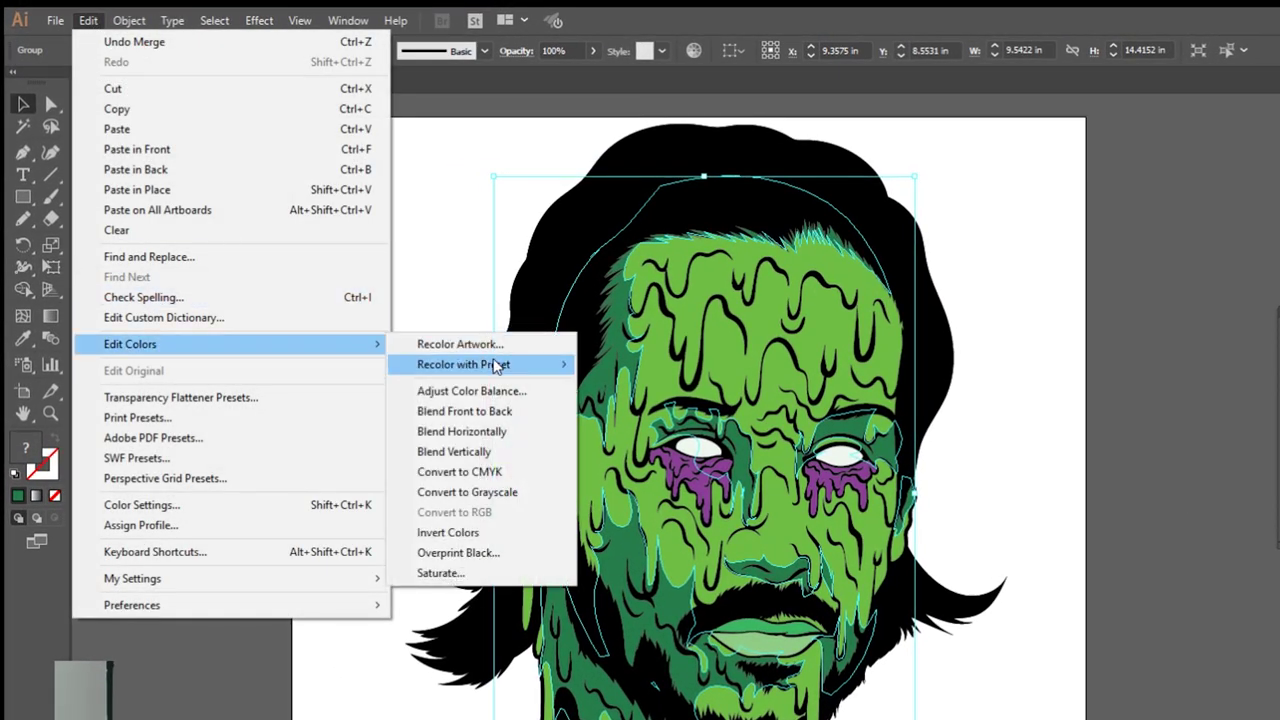
click(522, 391)
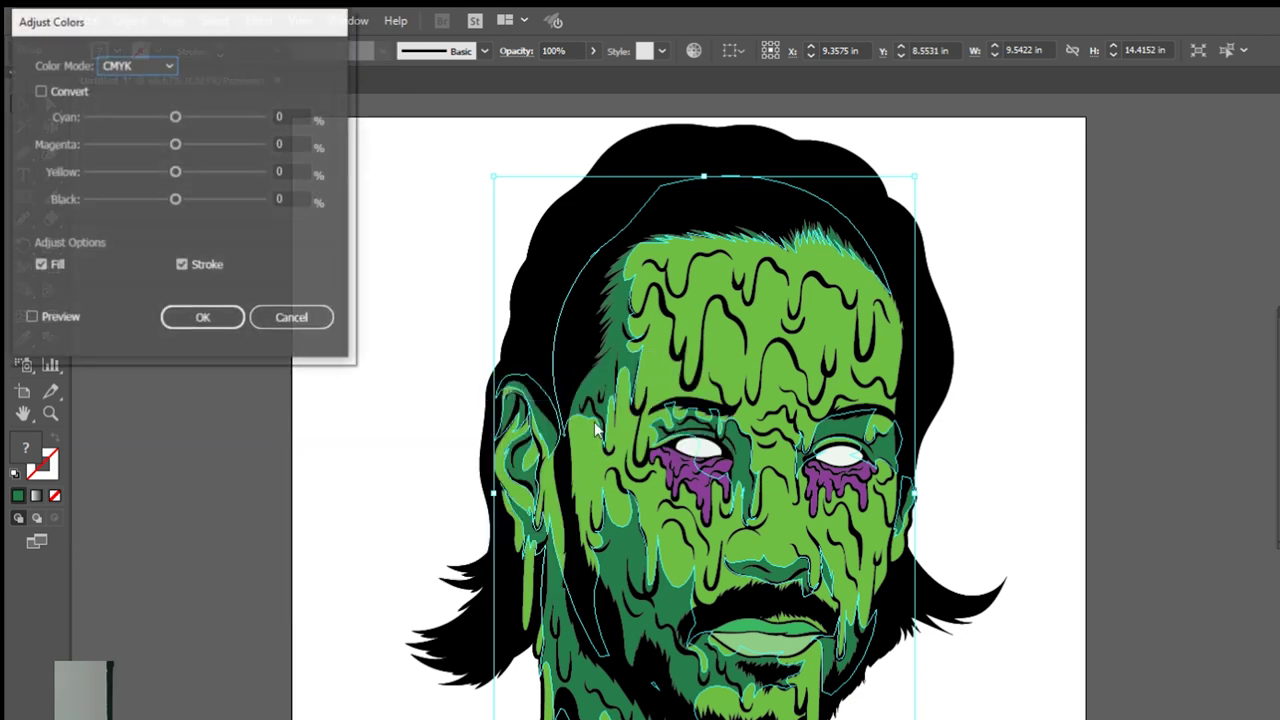
click(33, 317)
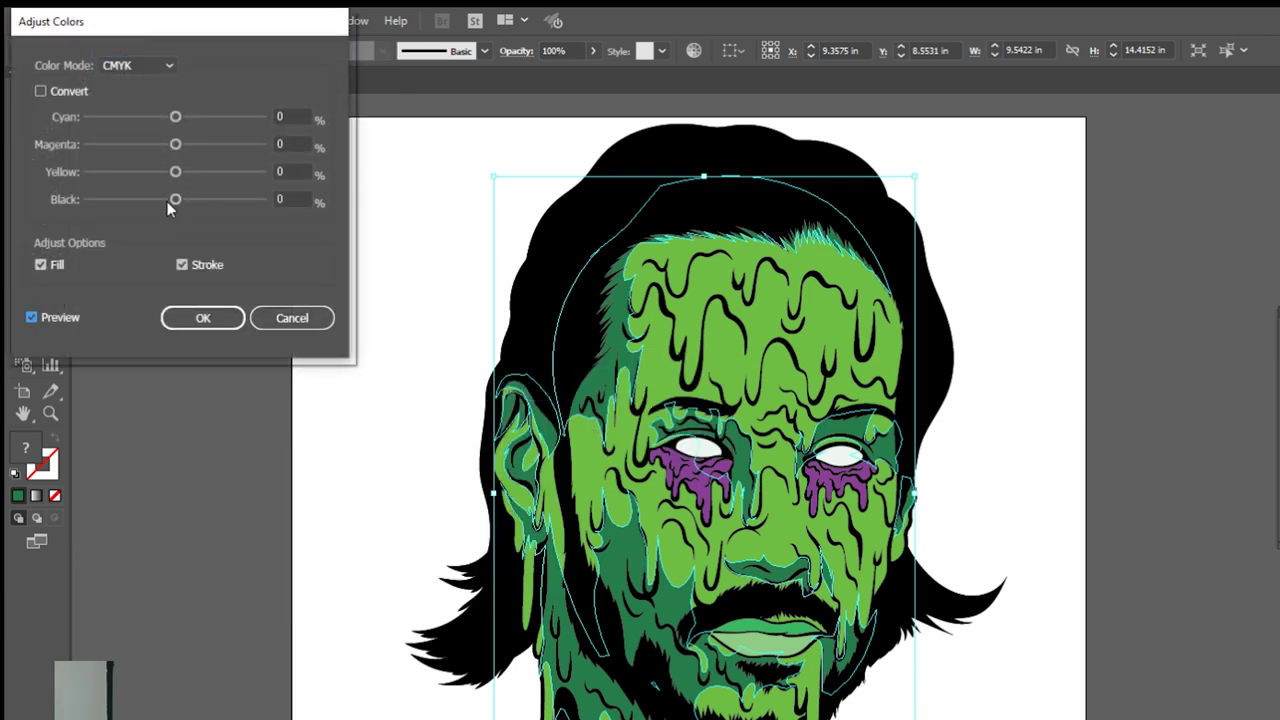
click(168, 201)
drag(167, 203, 168, 202)
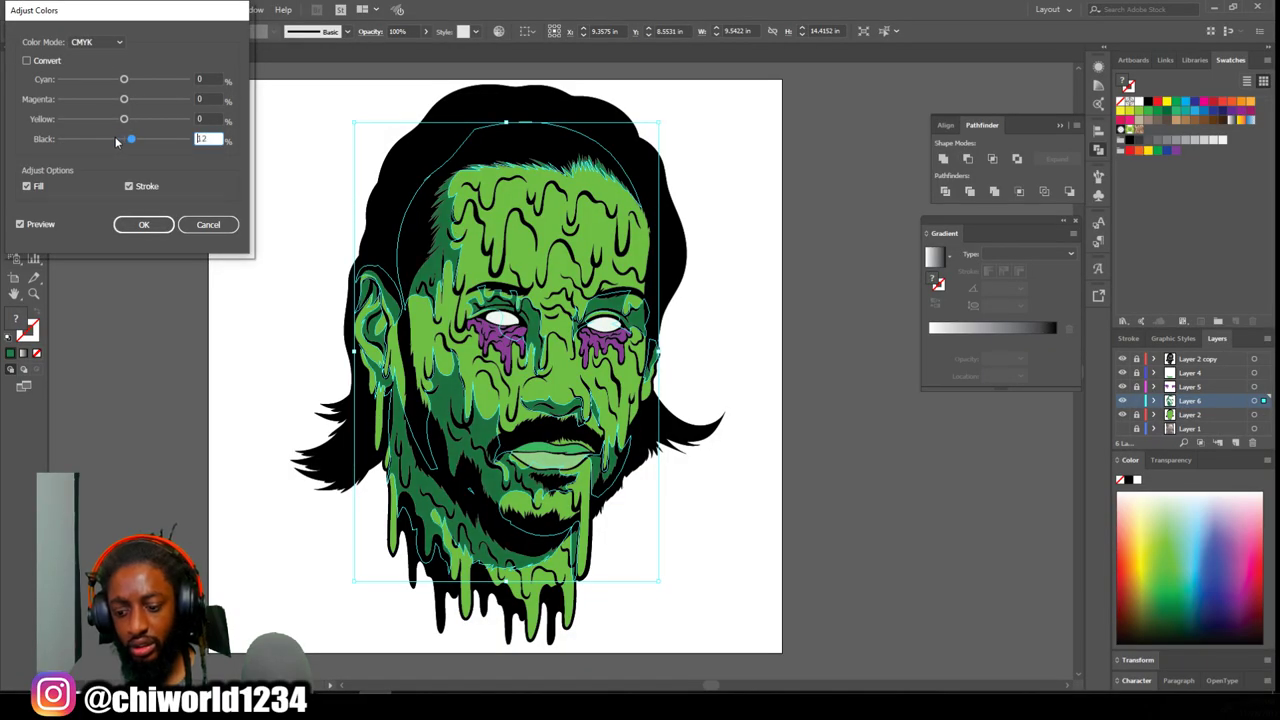
click(124, 119)
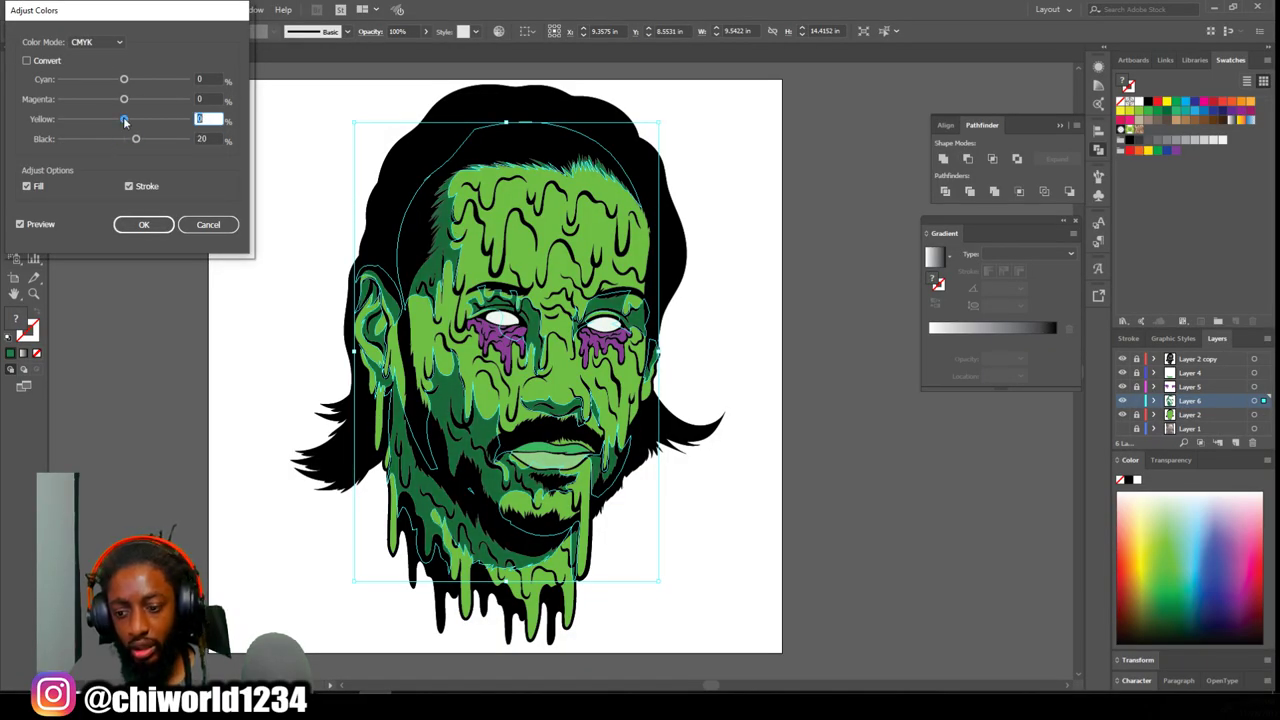
click(124, 100)
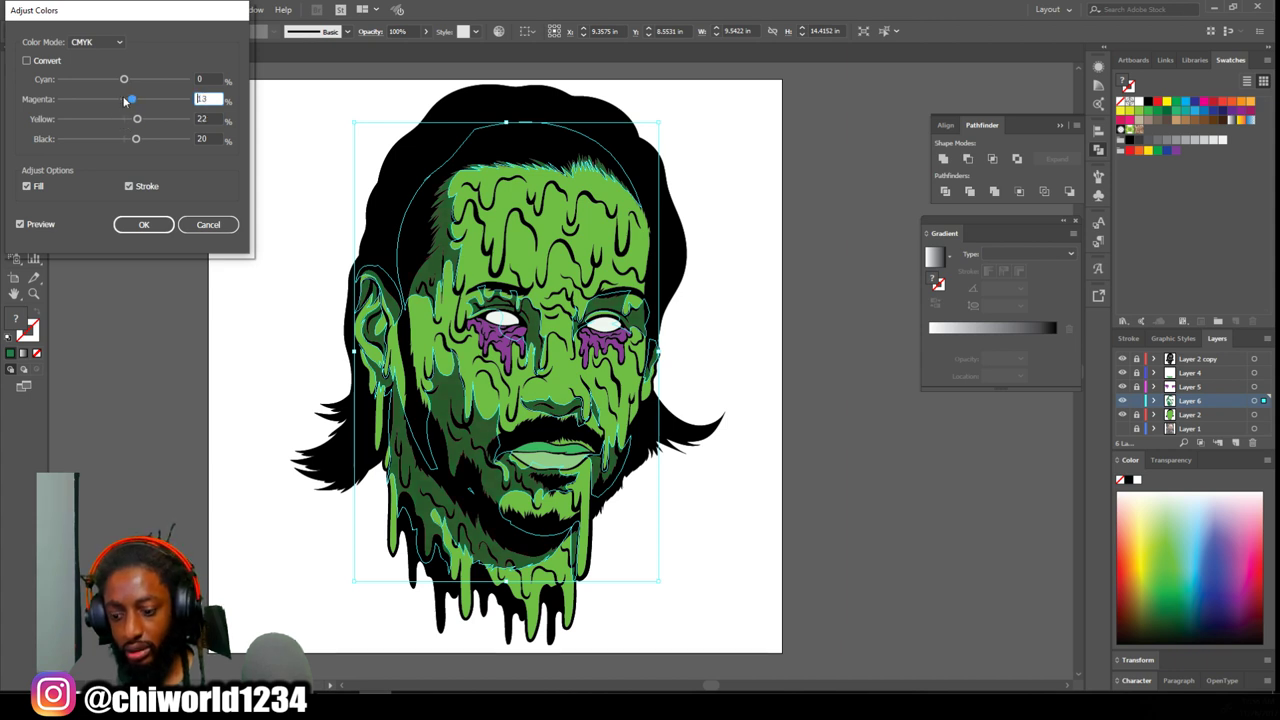
click(125, 80)
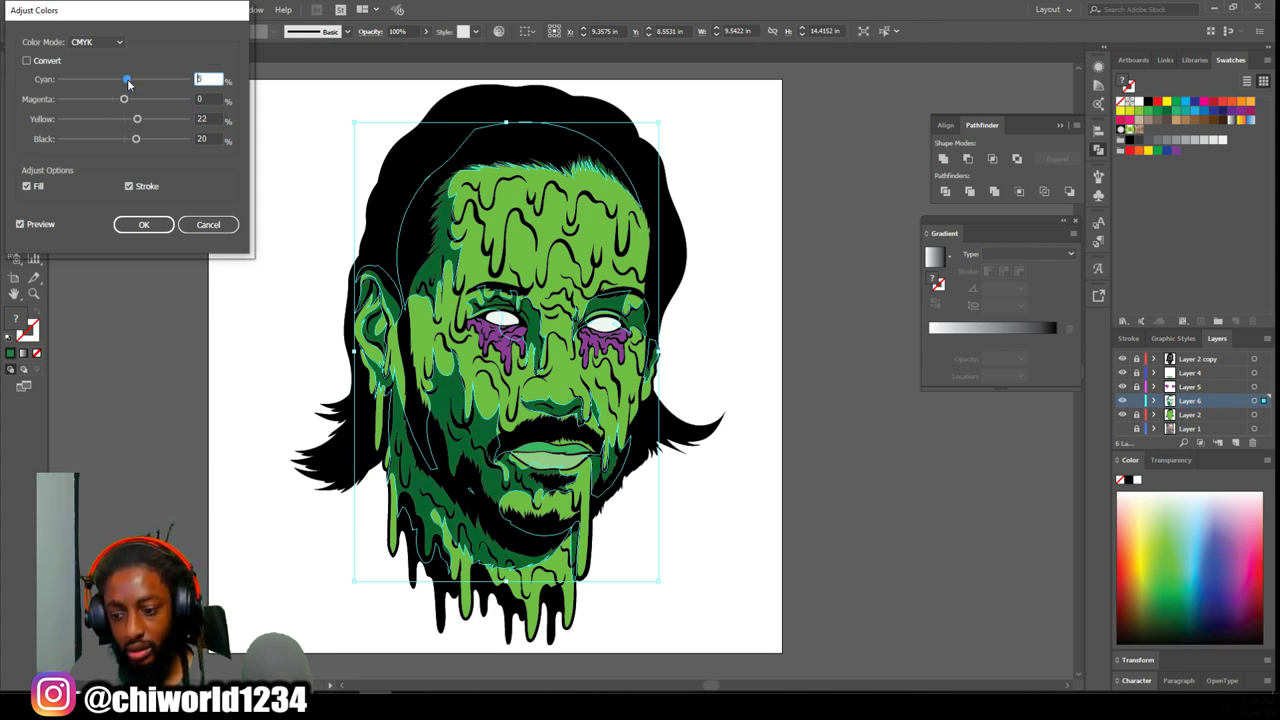
click(155, 228)
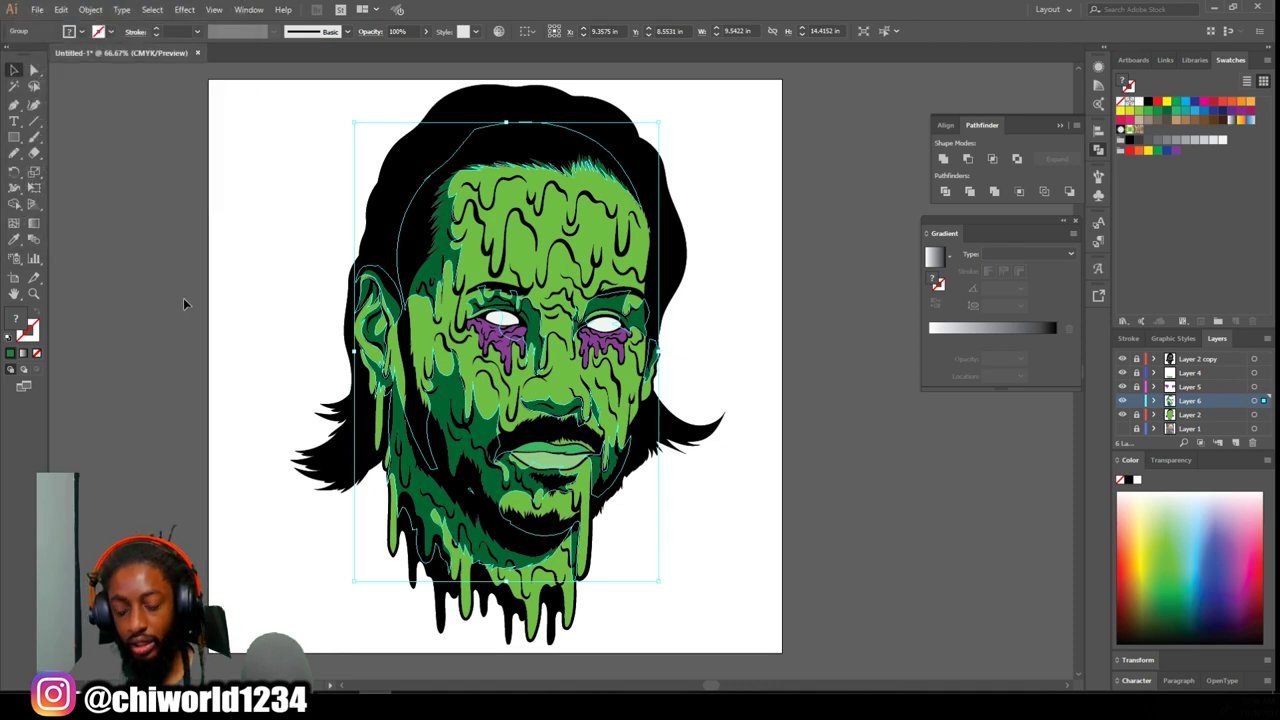
click(190, 324)
- Examine the darkened shadows across the whole portrait at several zoom levels
key(ctrl+minus)
key(ctrl+minus)
key(ctrl+minus)
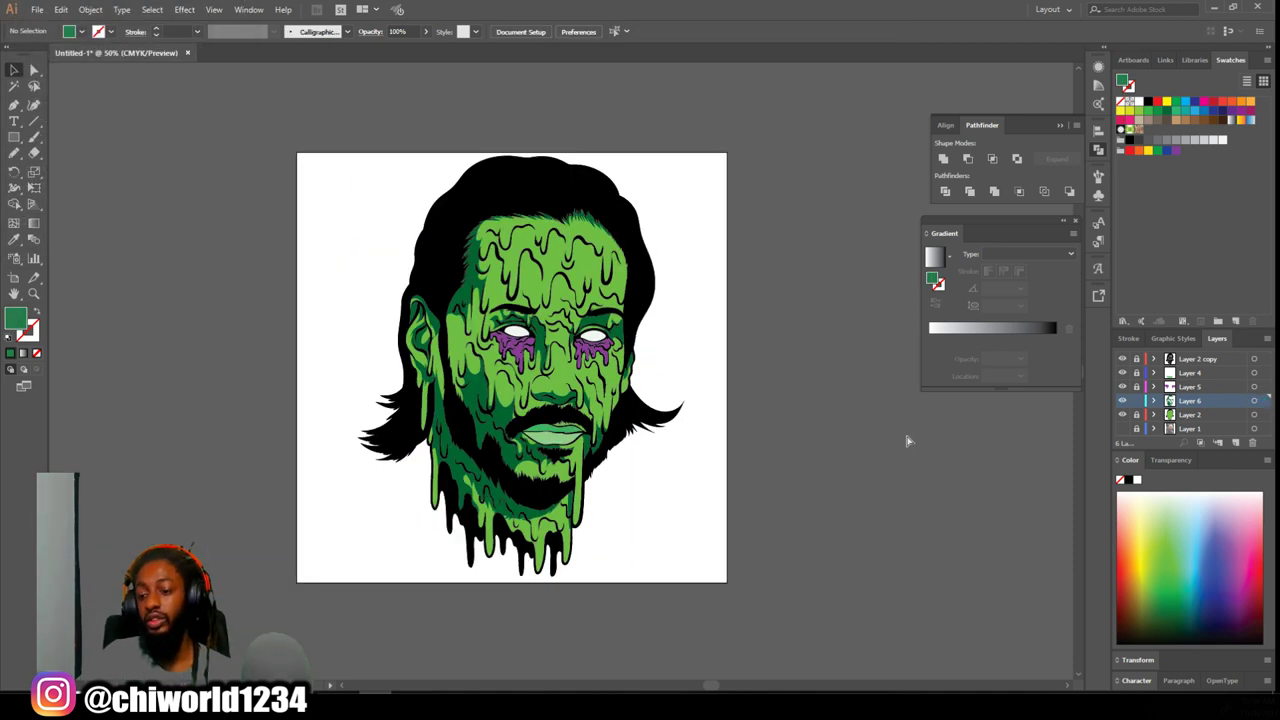
key(ctrl+equal)
key(ctrl+equal)
key(ctrl+equal)
key(ctrl+equal)
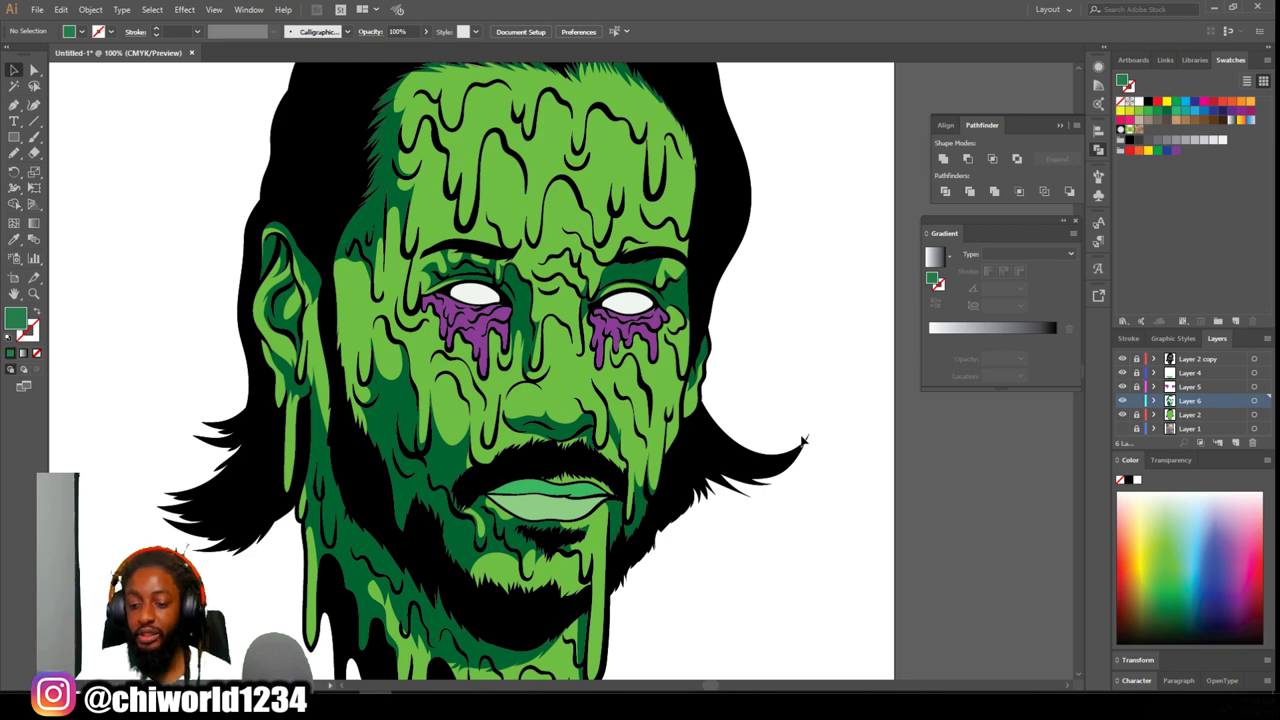
key(ctrl+minus)
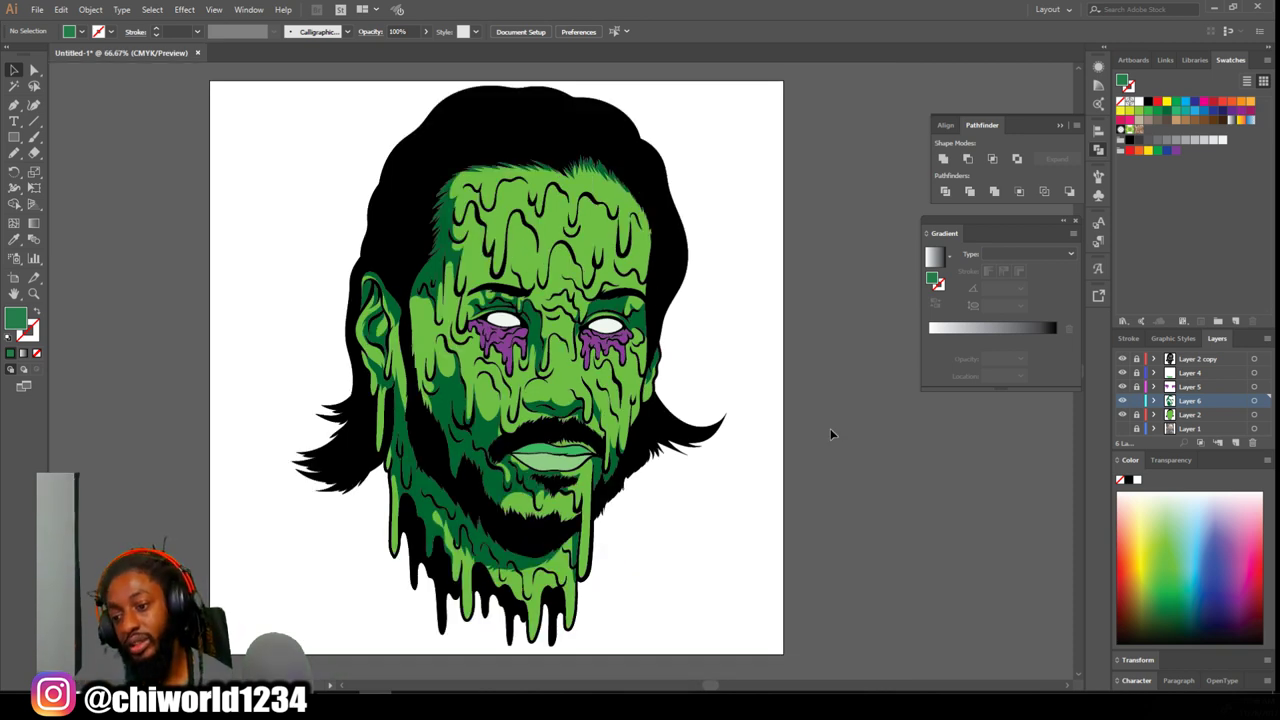
key(ctrl+minus)
key(ctrl+equal)
key(ctrl+equal)
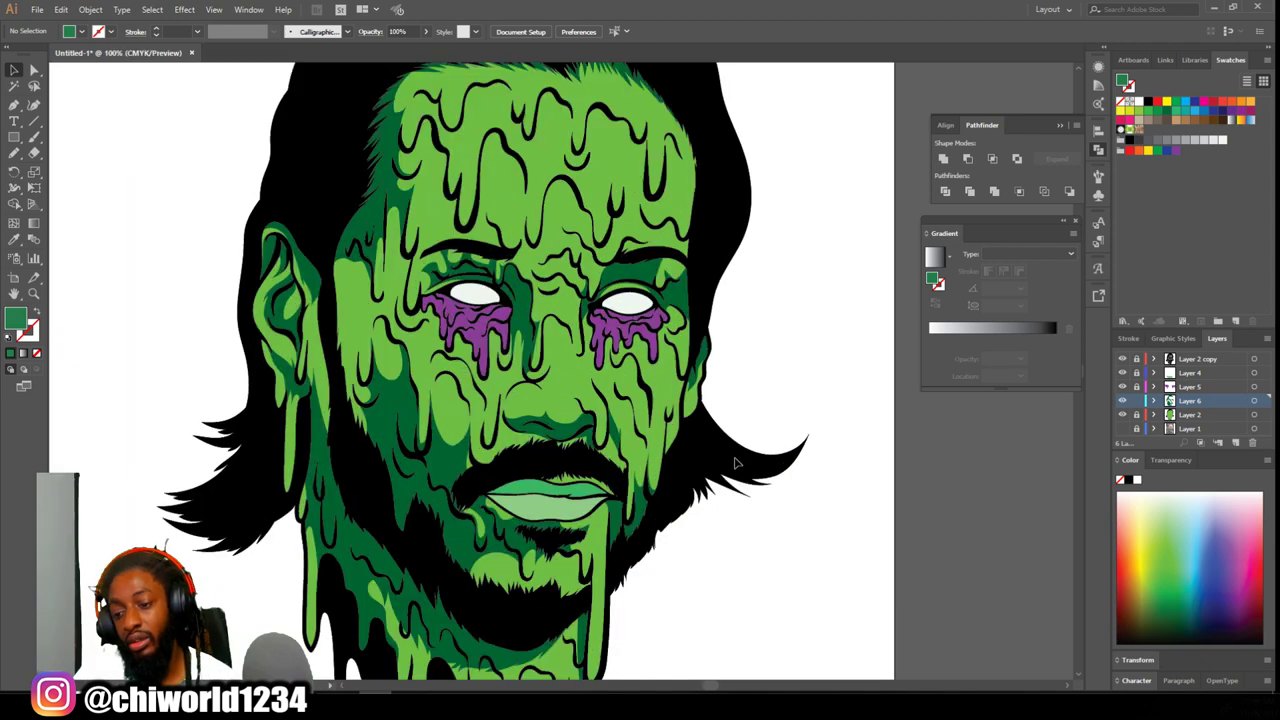
- Sample the darkened shadow green and draw a freehand shadow beneath the arched drip at the center of the forehead
scroll(736, 460, up, 1)
click(15, 241)
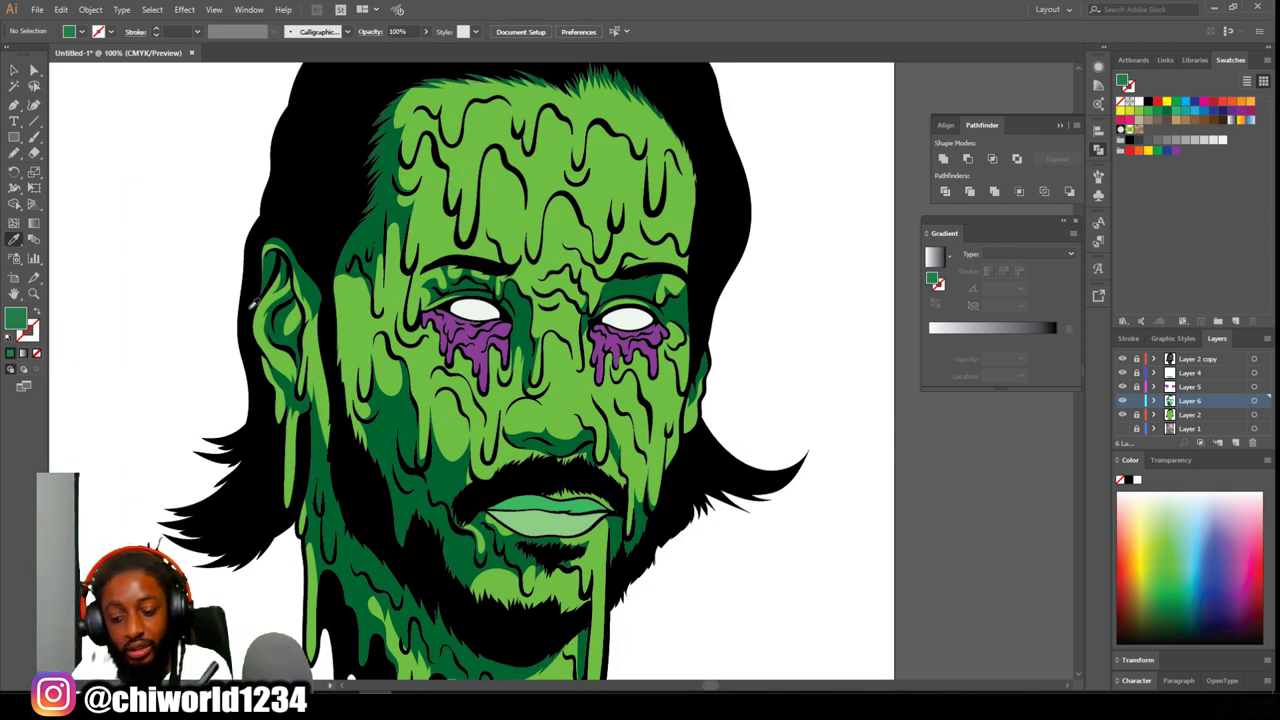
click(441, 469)
click(15, 153)
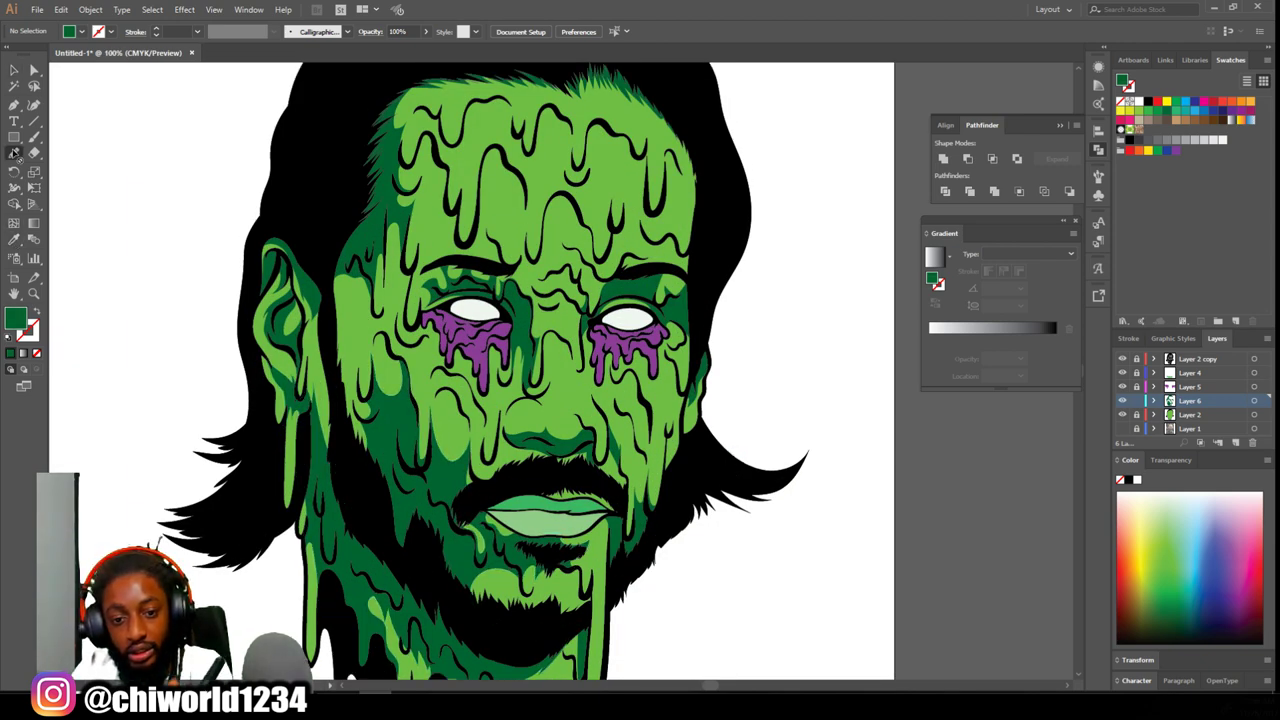
scroll(462, 270, up, 4)
key(ctrl+equal)
key(ctrl+equal)
key(ctrl+equal)
key(ctrl+equal)
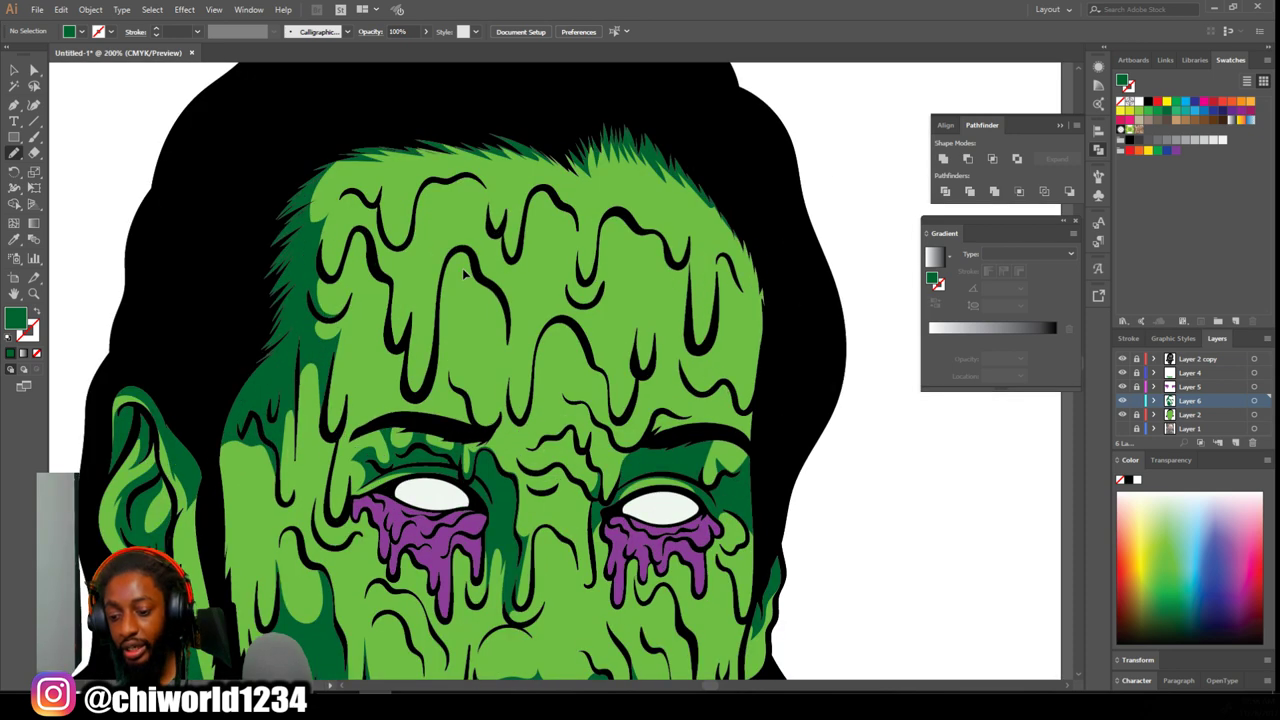
key(ctrl+equal)
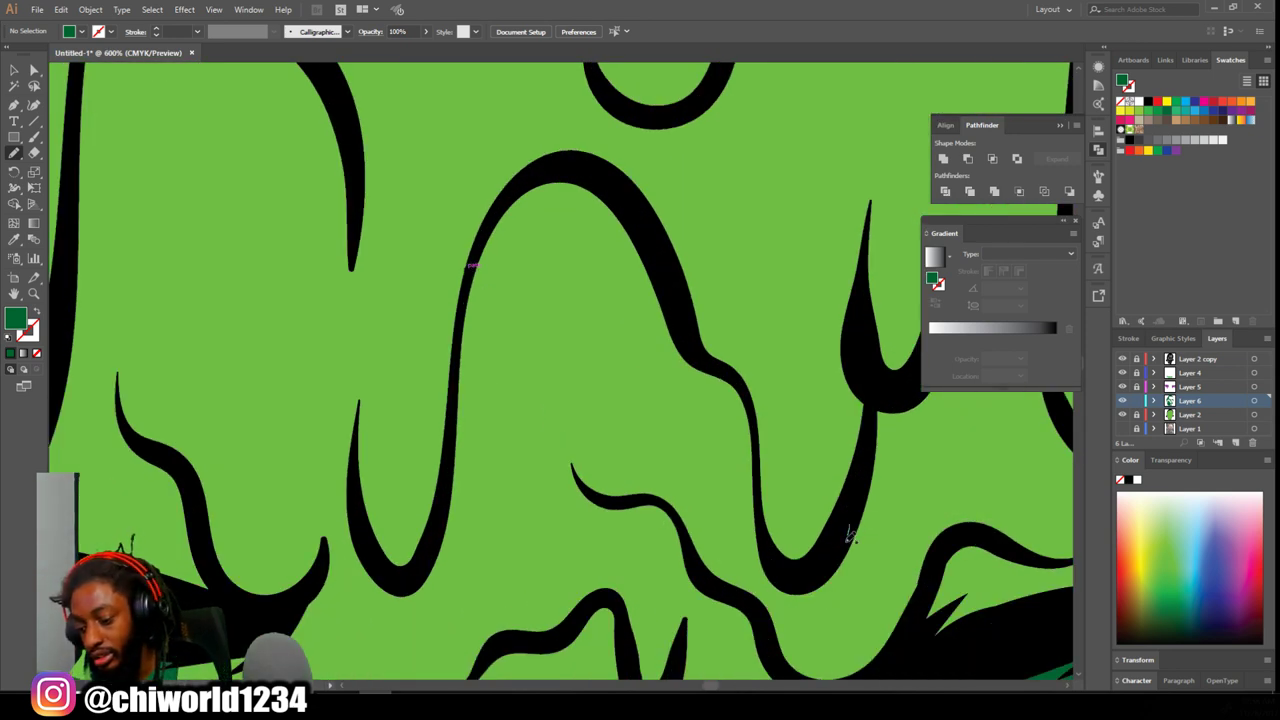
drag(660, 362, 583, 237)
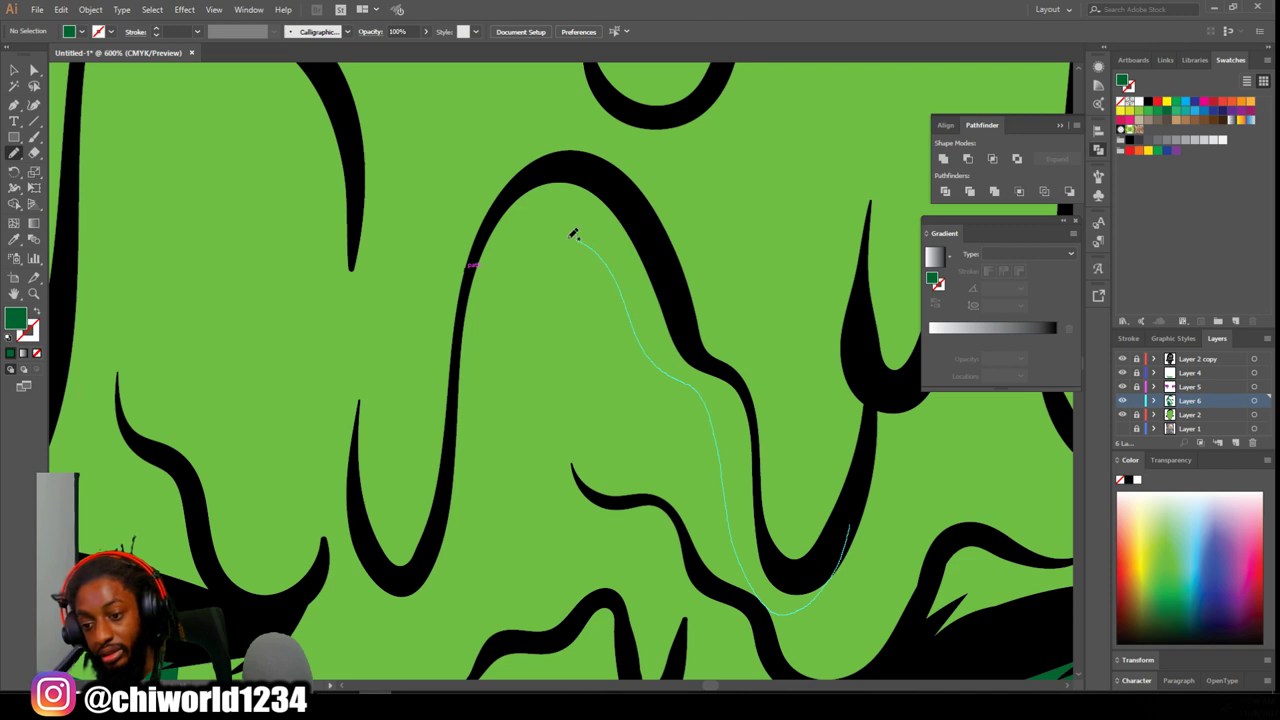
mouse_move(475, 365)
mouse_down()
mouse_move(446, 497)
mouse_move(481, 237)
mouse_move(670, 275)
mouse_move(759, 432)
mouse_move(865, 475)
mouse_move(852, 518)
mouse_up()
- Shade beneath the arched drips on the upper forehead in dark green, following their outlines
scroll(904, 358, up, 5)
scroll(904, 358, up, 3)
mouse_move(622, 262)
mouse_down()
mouse_move(640, 366)
mouse_move(415, 387)
mouse_move(624, 268)
mouse_up()
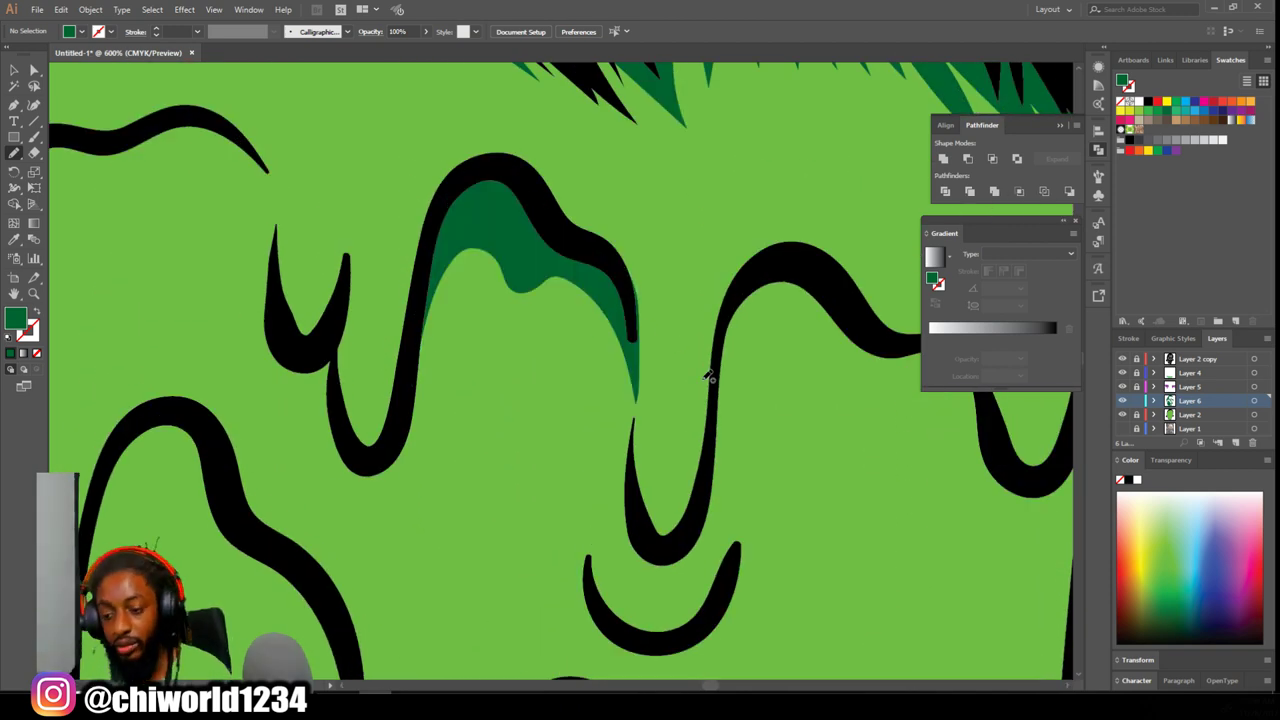
key(ctrl+equal)
scroll(860, 440, right, 5)
mouse_move(938, 493)
mouse_down()
mouse_move(494, 367)
mouse_move(816, 360)
mouse_move(961, 391)
mouse_up()
- Add dark green shadows to the long drips on the left of the forehead and the short drip above the left eyebrow
key(ctrl+0)
scroll(586, 415, up, 6)
mouse_move(682, 378)
mouse_down()
mouse_move(655, 526)
mouse_move(469, 107)
mouse_move(560, 201)
mouse_move(608, 340)
mouse_up()
mouse_move(608, 455)
mouse_down()
mouse_move(653, 482)
mouse_move(700, 353)
mouse_up()
drag(786, 596, 746, 587)
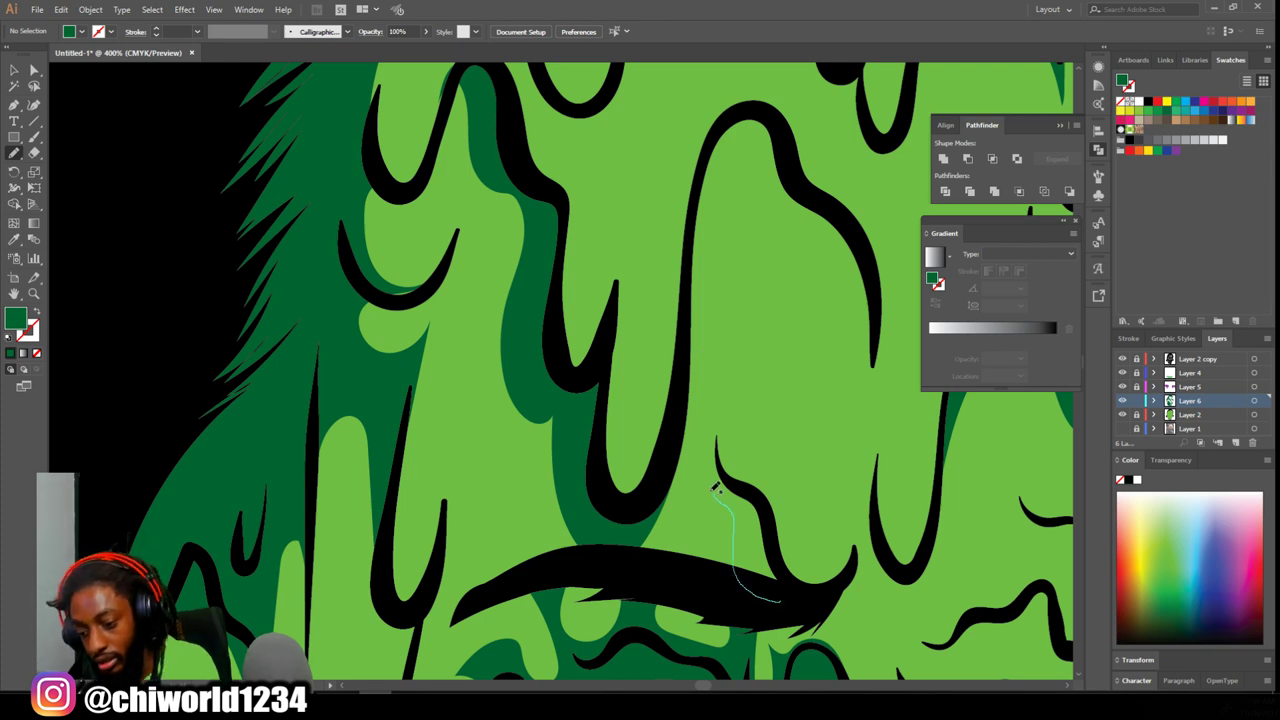
drag(788, 582, 790, 585)
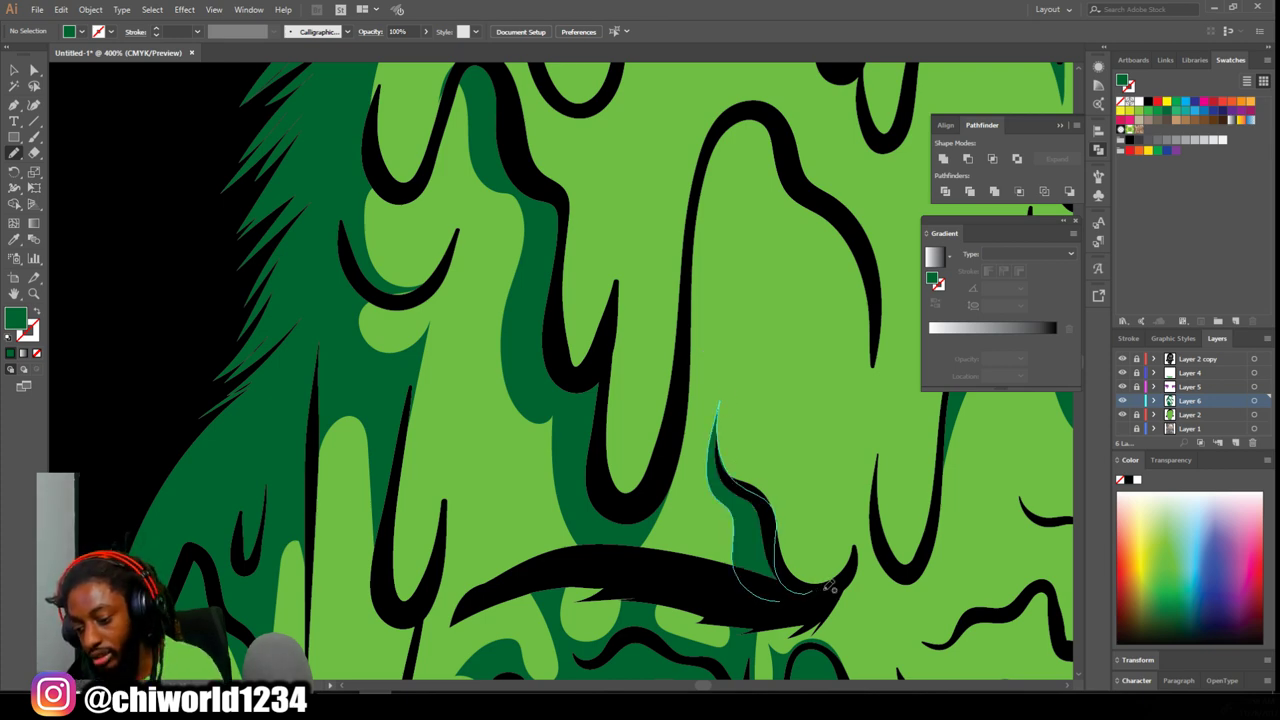
key(ctrl+1)
key(ctrl+minus)
key(ctrl+minus)
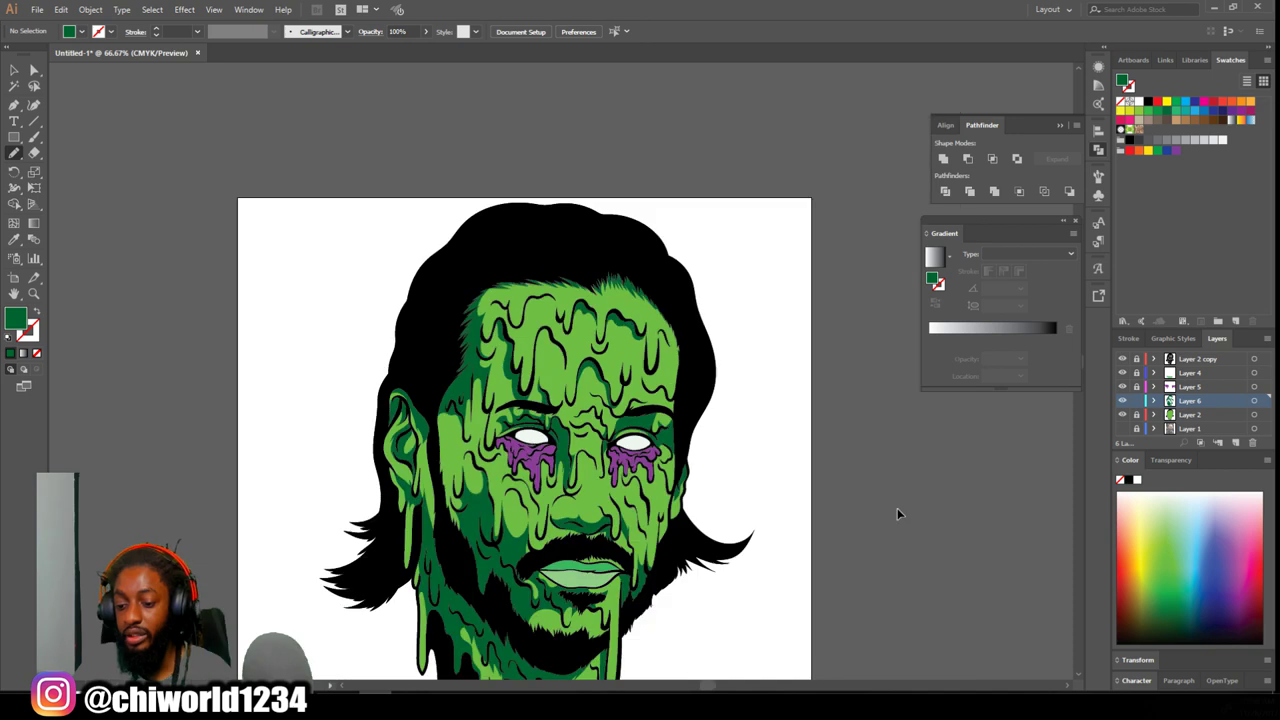
- Draw a dark green shadow beneath the large arched drip left of the forehead's center
key(ctrl+equal)
key(ctrl+equal)
key(ctrl+equal)
key(ctrl+equal)
key(ctrl+equal)
key(ctrl+equal)
scroll(830, 494, up, 3)
drag(655, 402, 660, 545)
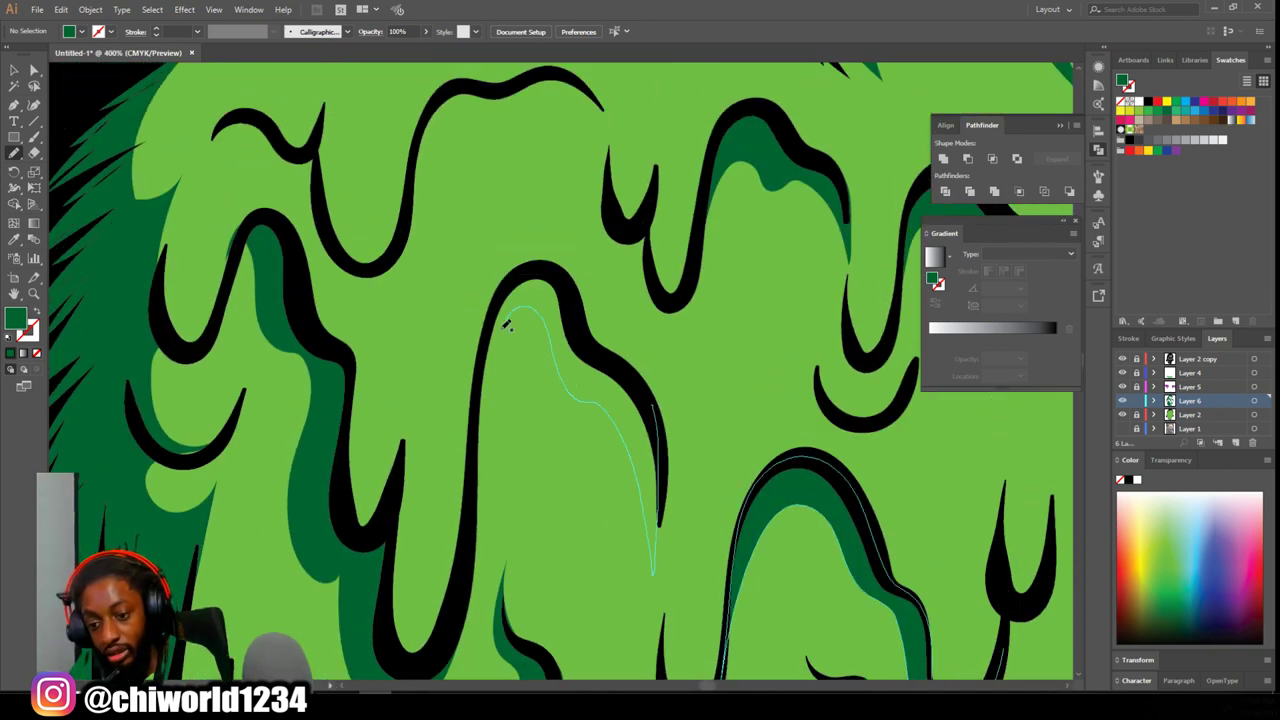
mouse_move(484, 356)
mouse_down()
mouse_move(505, 293)
mouse_move(541, 271)
mouse_move(651, 402)
mouse_up()
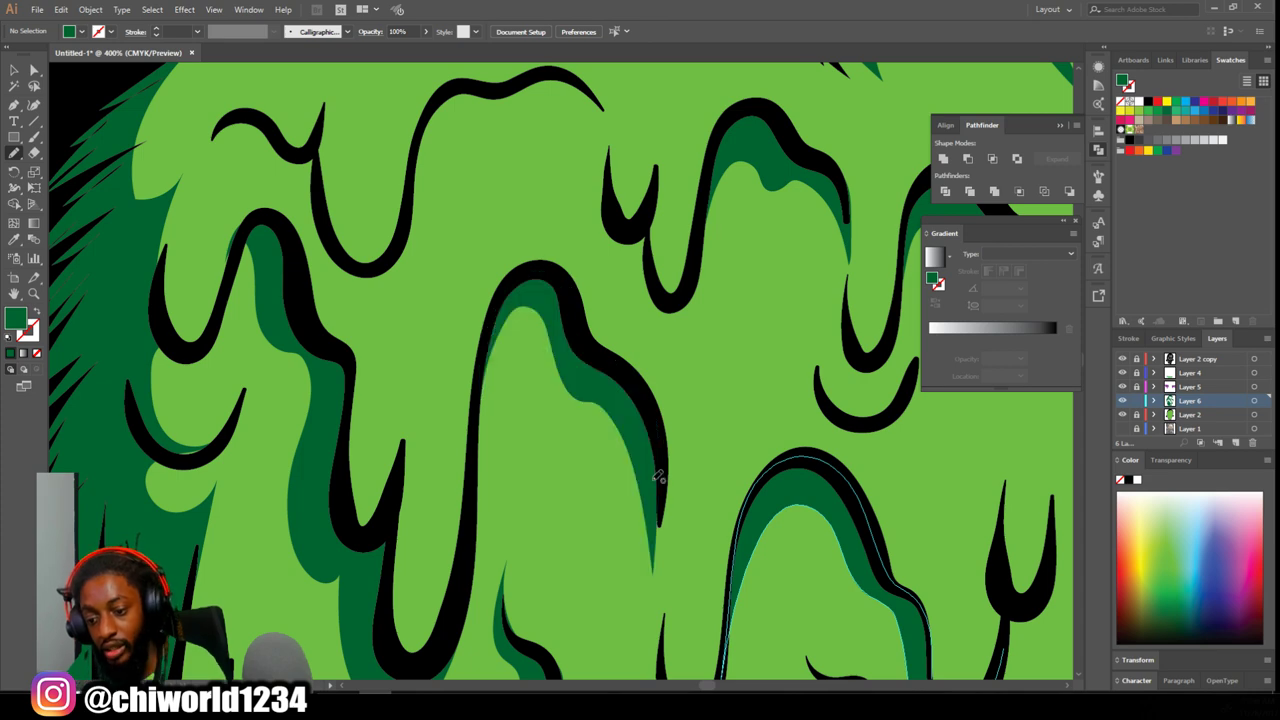
scroll(824, 578, down, 5)
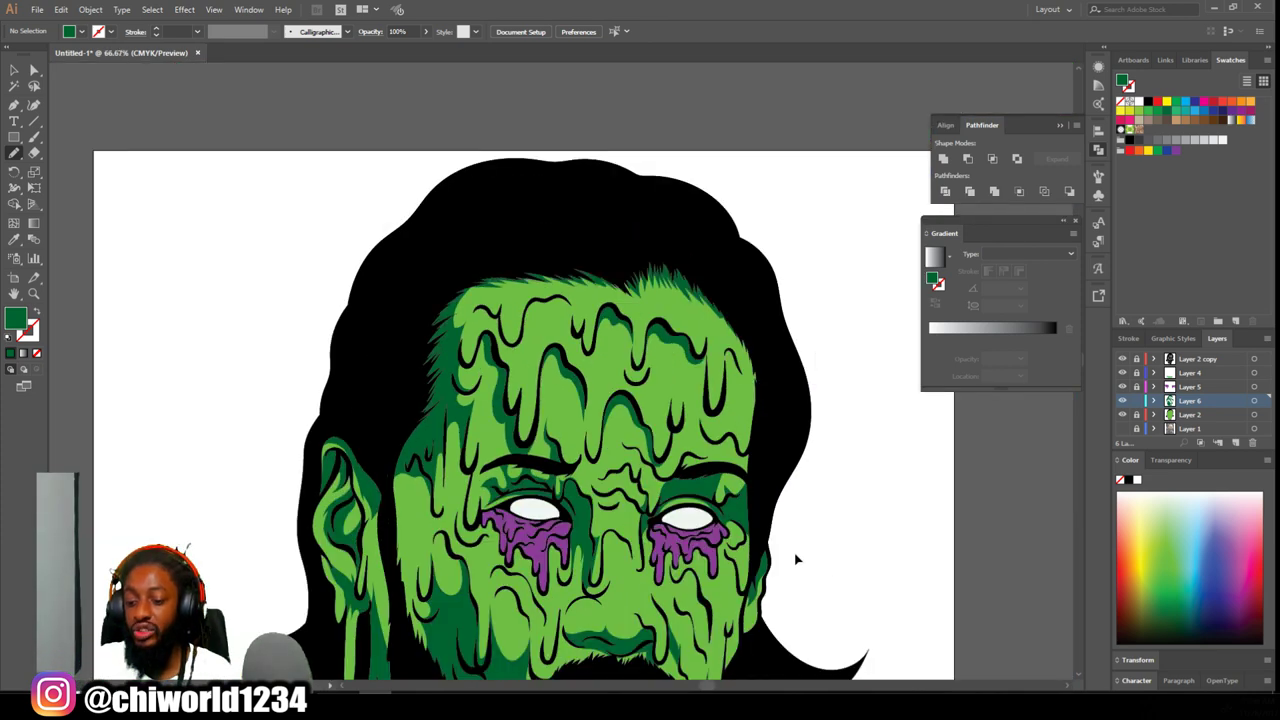
- Fill the area beneath the upper wavy wrinkle between the eyebrows with a dark green shadow
key(ctrl+minus)
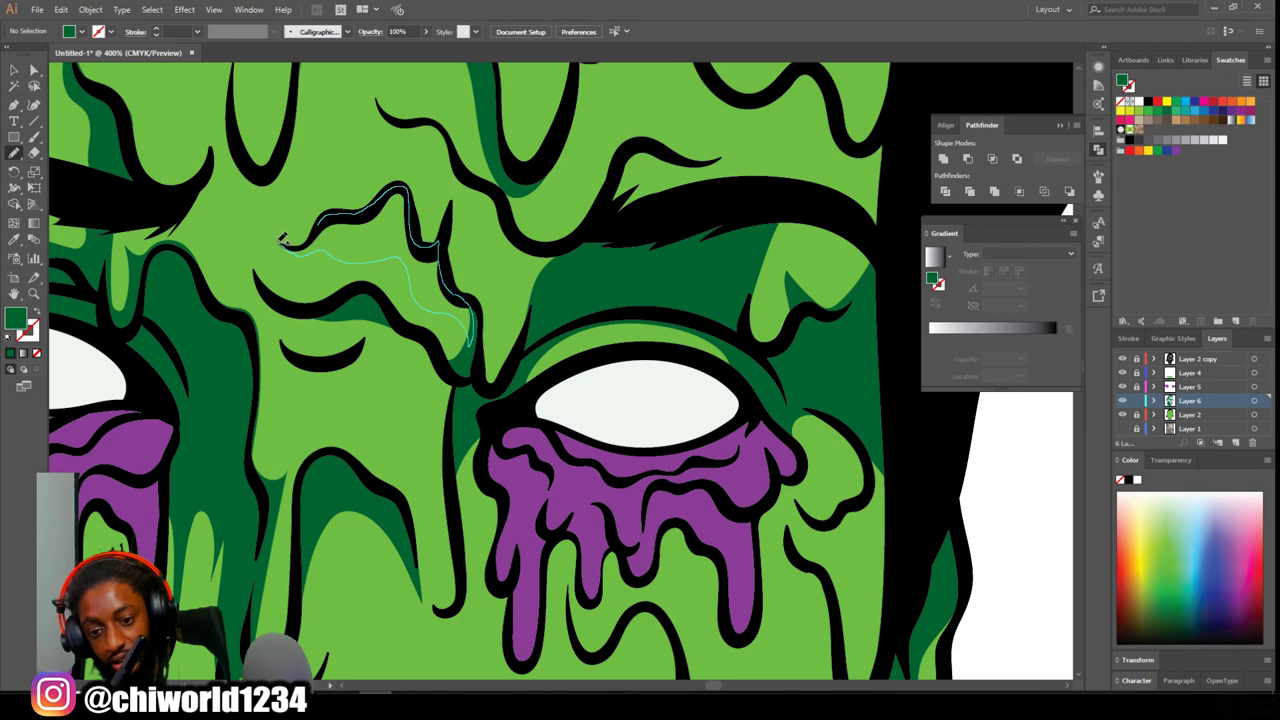
drag(323, 230, 320, 234)
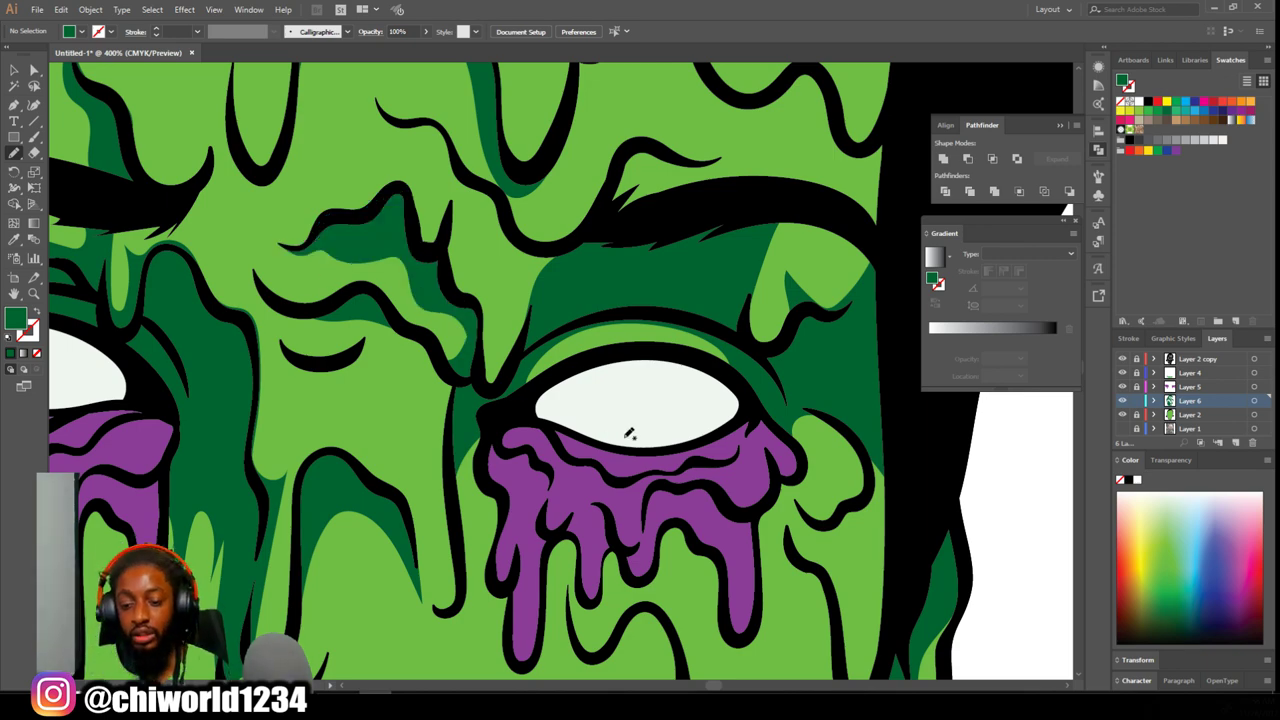
scroll(737, 463, down, 8)
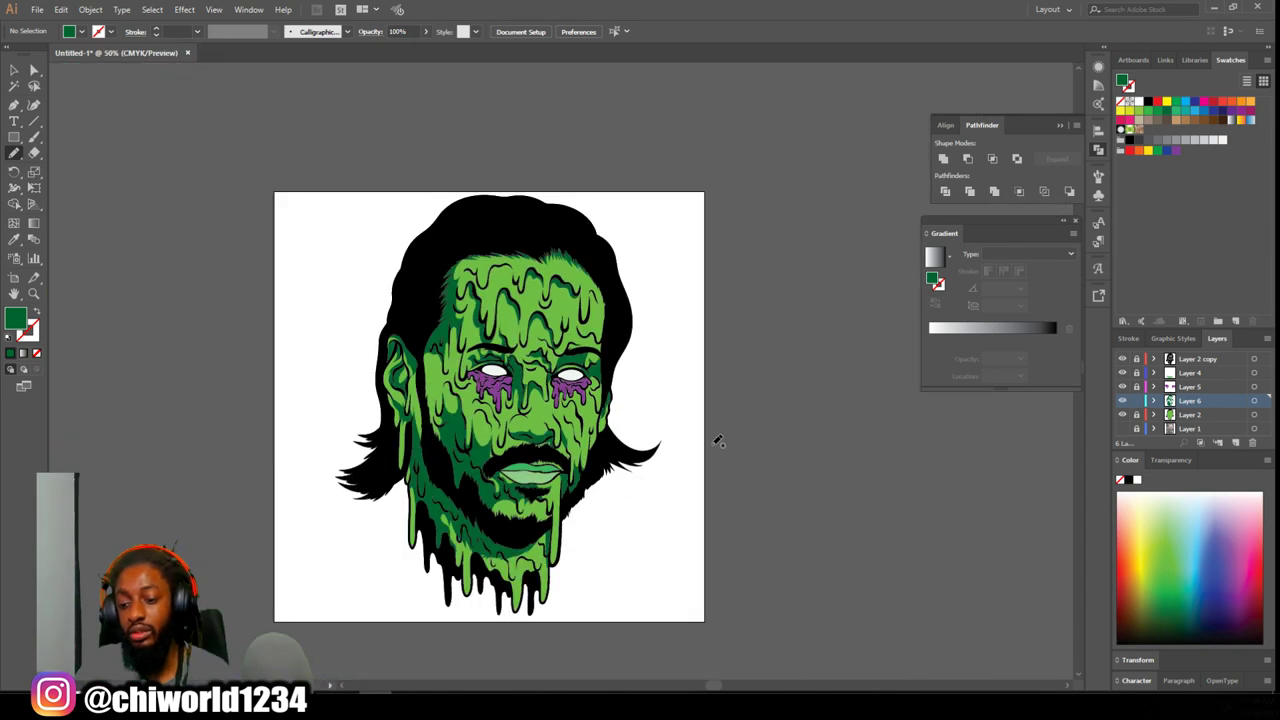
- Shade the wavy drip above the right eyebrow and the lower wrinkles on the nose bridge in dark green
scroll(705, 436, up, 8)
scroll(698, 436, down, 5)
mouse_move(608, 562)
mouse_down()
mouse_move(568, 545)
mouse_move(488, 404)
mouse_move(498, 370)
mouse_move(575, 469)
mouse_move(598, 562)
mouse_up()
scroll(604, 550, up, 2)
mouse_move(628, 508)
mouse_down()
mouse_move(516, 322)
mouse_move(627, 505)
mouse_up()
scroll(692, 436, up, 2)
mouse_move(781, 422)
mouse_down()
mouse_move(715, 352)
mouse_move(787, 337)
mouse_up()
scroll(787, 334, up, 2)
mouse_move(702, 299)
mouse_down()
mouse_move(766, 300)
mouse_move(704, 300)
mouse_up()
mouse_move(682, 220)
mouse_down()
mouse_move(729, 277)
mouse_move(620, 411)
mouse_move(510, 421)
mouse_move(662, 153)
mouse_move(683, 220)
mouse_up()
- Add dark green shadows beneath the arched drips on the cheeks below the eyes
key(ctrl+minus)
key(ctrl+minus)
key(ctrl+minus)
key(ctrl+minus)
scroll(809, 220, down, 1)
scroll(560, 300, up, 4)
scroll(760, 240, down, 2)
mouse_move(594, 472)
mouse_down()
mouse_move(576, 606)
mouse_move(594, 472)
mouse_up()
drag(553, 454, 543, 487)
scroll(535, 420, up, 1)
mouse_move(620, 305)
mouse_down()
mouse_move(588, 456)
mouse_move(400, 340)
mouse_move(585, 262)
mouse_up()
- Draw dark green shadows on the skin around and beneath the purple eye drips
key(ctrl+0)
key(ctrl+plus)
key(ctrl+plus)
key(ctrl+plus)
key(ctrl+plus)
key(ctrl+plus)
mouse_move(640, 332)
mouse_down()
mouse_move(496, 350)
mouse_move(530, 322)
mouse_up()
mouse_move(588, 350)
mouse_down()
mouse_move(551, 268)
mouse_move(540, 305)
mouse_up()
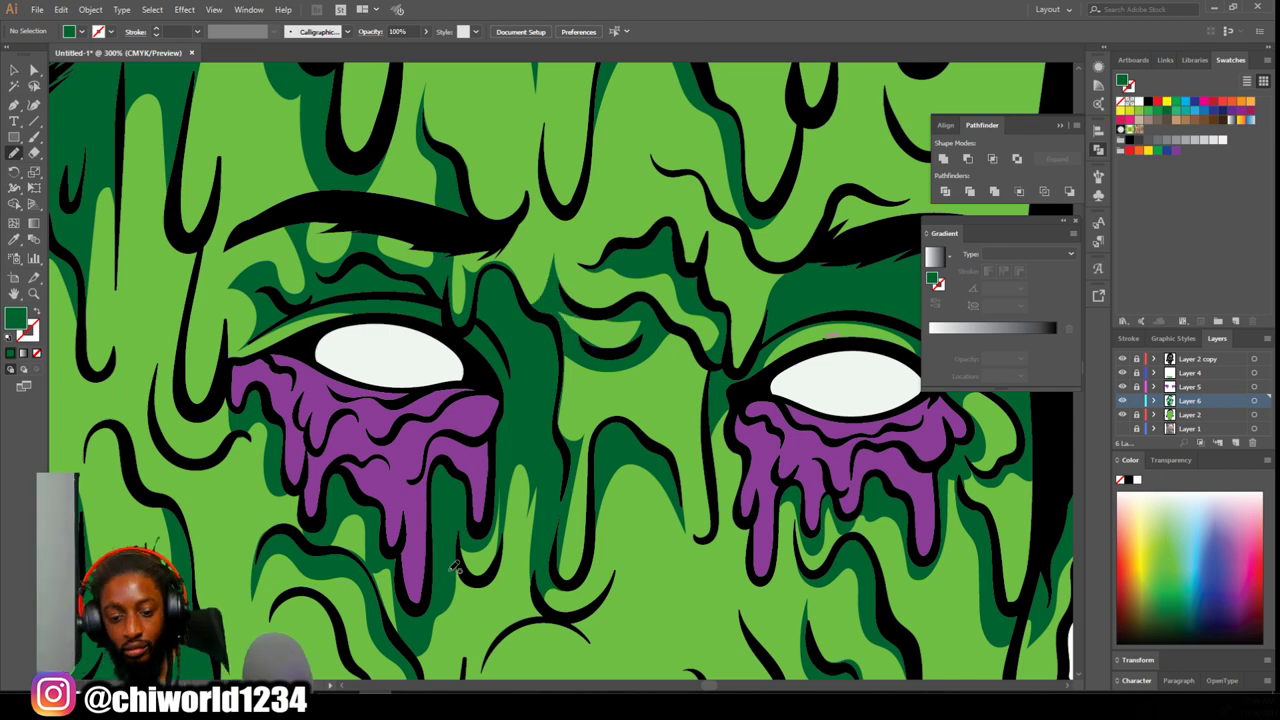
- Shade the remaining drips on the left side of the face in dark green
key(ctrl+minus)
key(ctrl+minus)
key(ctrl+minus)
scroll(455, 567, left, 3)
key(ctrl+plus)
key(ctrl+plus)
key(ctrl+plus)
mouse_move(688, 423)
mouse_down()
mouse_move(669, 432)
mouse_move(563, 383)
mouse_move(688, 456)
mouse_up()
mouse_move(587, 557)
mouse_down()
mouse_move(505, 462)
mouse_move(572, 575)
mouse_move(590, 530)
mouse_move(604, 614)
mouse_up()
key(ctrl+minus)
key(ctrl+minus)
key(ctrl+minus)
key(ctrl+minus)
- Add a dark green shadow beneath the unshaded drips on the right side of the face
scroll(635, 600, right, 3)
key(ctrl+plus)
key(ctrl+plus)
key(ctrl+plus)
key(ctrl+plus)
key(ctrl+plus)
mouse_move(490, 542)
mouse_down()
mouse_move(491, 463)
mouse_move(680, 340)
mouse_move(570, 300)
mouse_move(475, 385)
mouse_move(508, 560)
mouse_move(606, 472)
mouse_move(452, 486)
mouse_move(443, 500)
mouse_move(572, 543)
mouse_up()
key(ctrl+minus)
key(ctrl+minus)
key(ctrl+minus)
key(ctrl+minus)
key(ctrl+minus)
- Finish the dark green drip shading on the lower part of the face
key(ctrl+plus)
key(ctrl+plus)
key(ctrl+plus)
key(ctrl+plus)
scroll(677, 540, down, 1)
drag(795, 417, 628, 384)
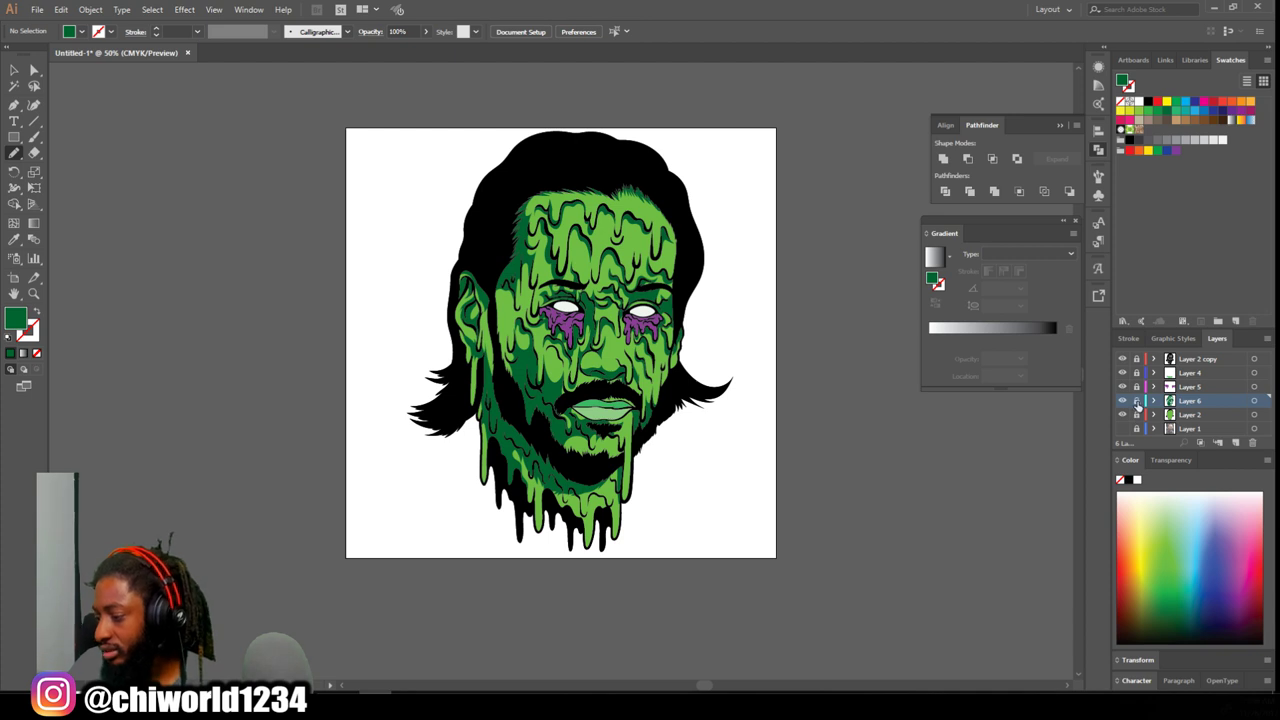
- Create a new layer and place it between Layer 4 and Layer 5
click(1235, 442)
drag(1201, 403, 1120, 386)
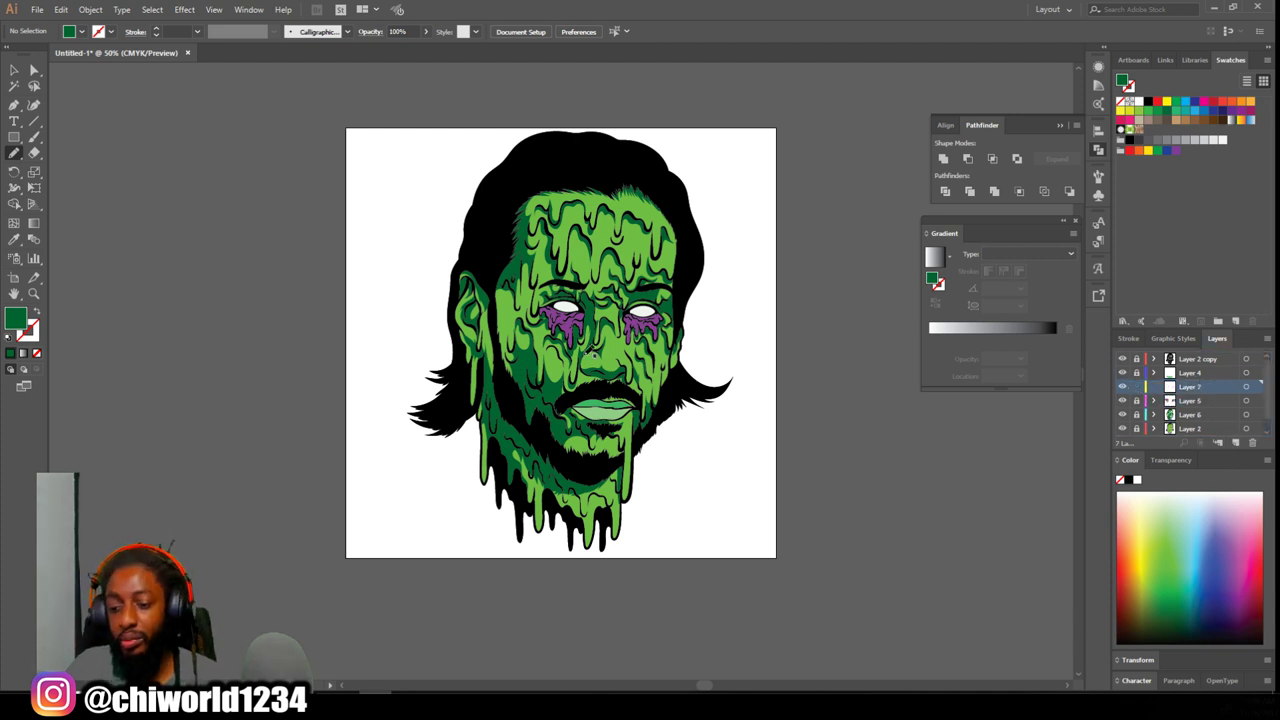
- Sample the purple of the left eye's drips and change the fill to a darker shade of it
key(ctrl+plus)
key(ctrl+plus)
key(ctrl+plus)
key(ctrl+plus)
drag(604, 173, 620, 378)
scroll(620, 378, up, 4)
click(15, 241)
click(488, 268)
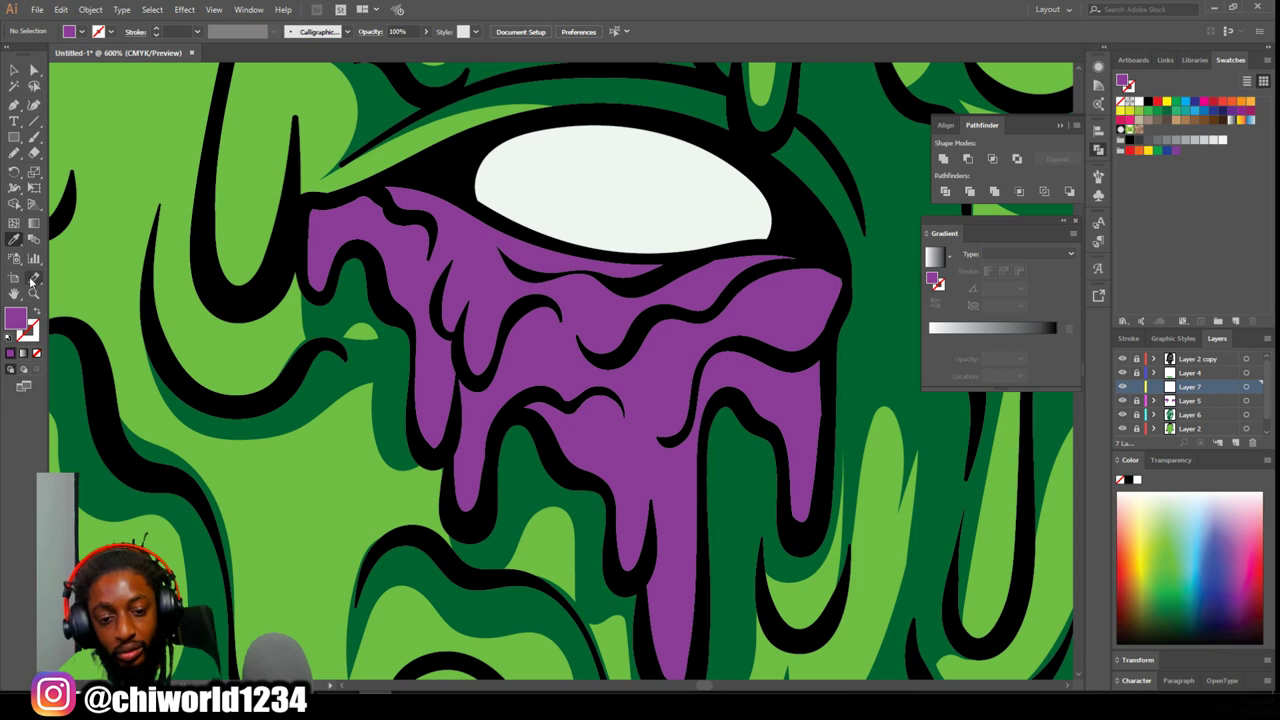
double_click(22, 315)
drag(848, 624, 863, 629)
click(1055, 520)
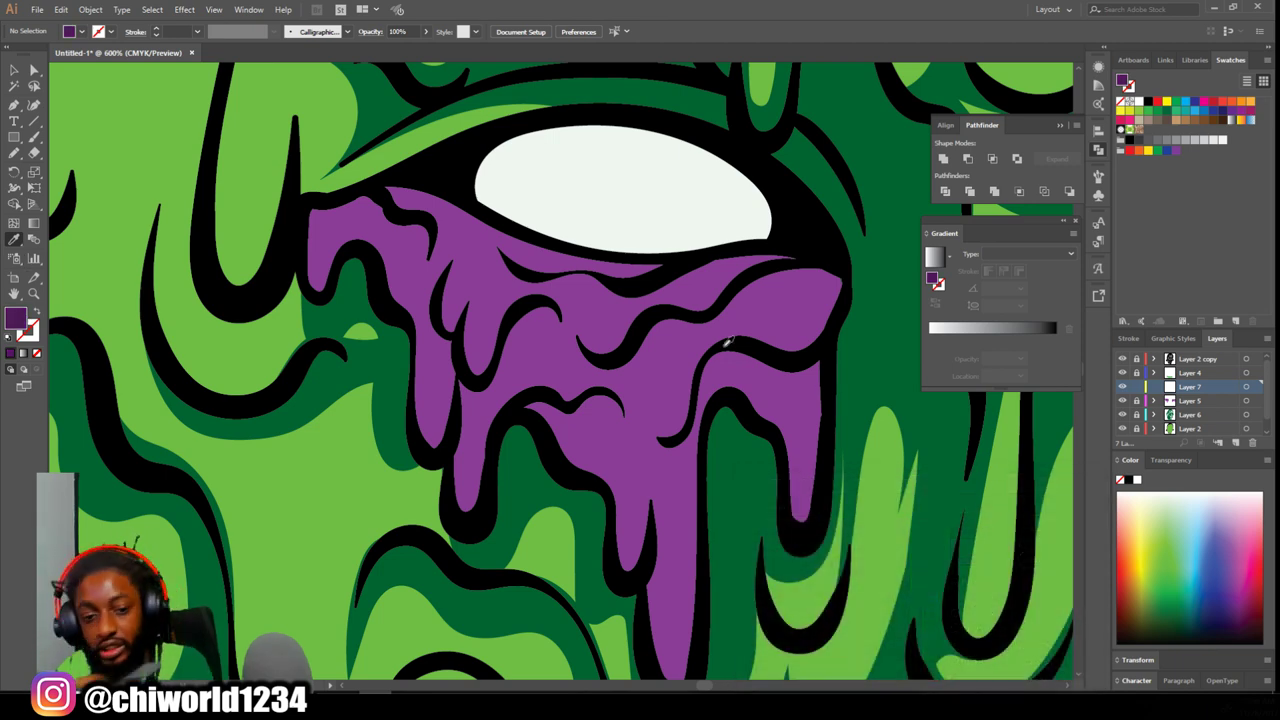
- Draw dark purple shadow shapes with the Pencil-style freehand tool under the folds and drips of the left eye
click(14, 153)
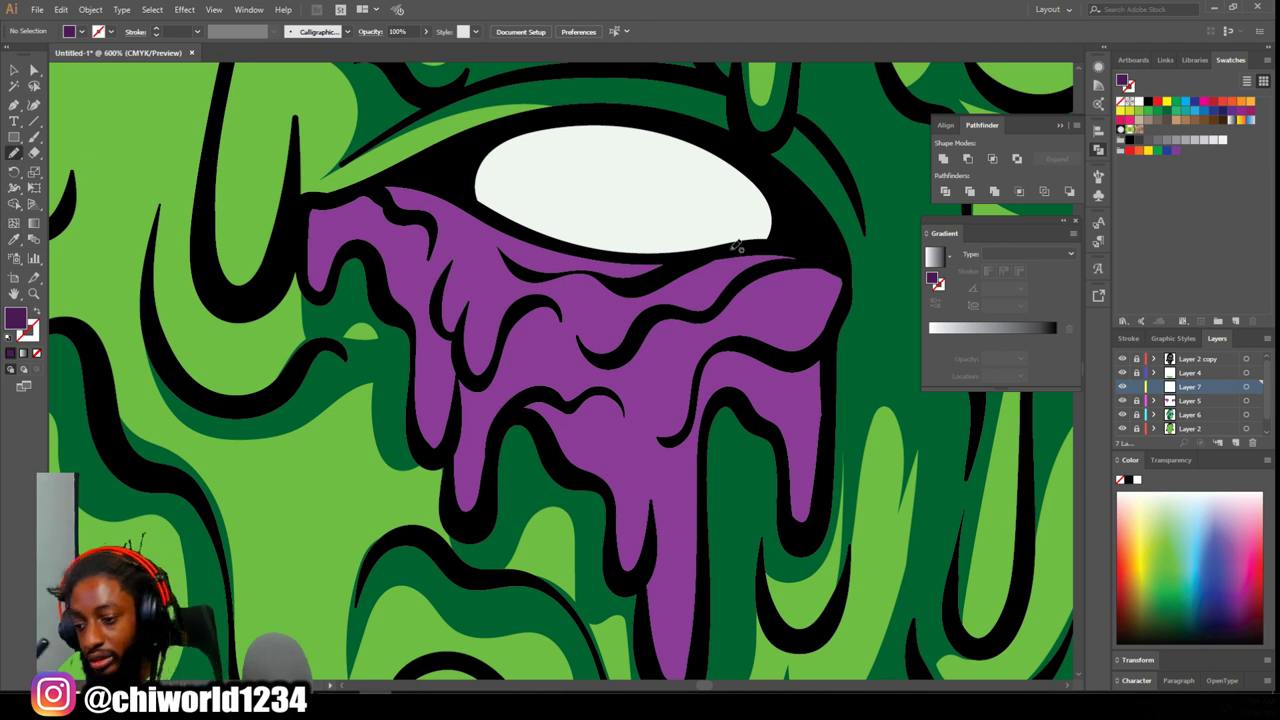
mouse_move(848, 296)
mouse_down()
mouse_move(812, 262)
mouse_move(689, 319)
mouse_move(646, 321)
mouse_move(603, 354)
mouse_up()
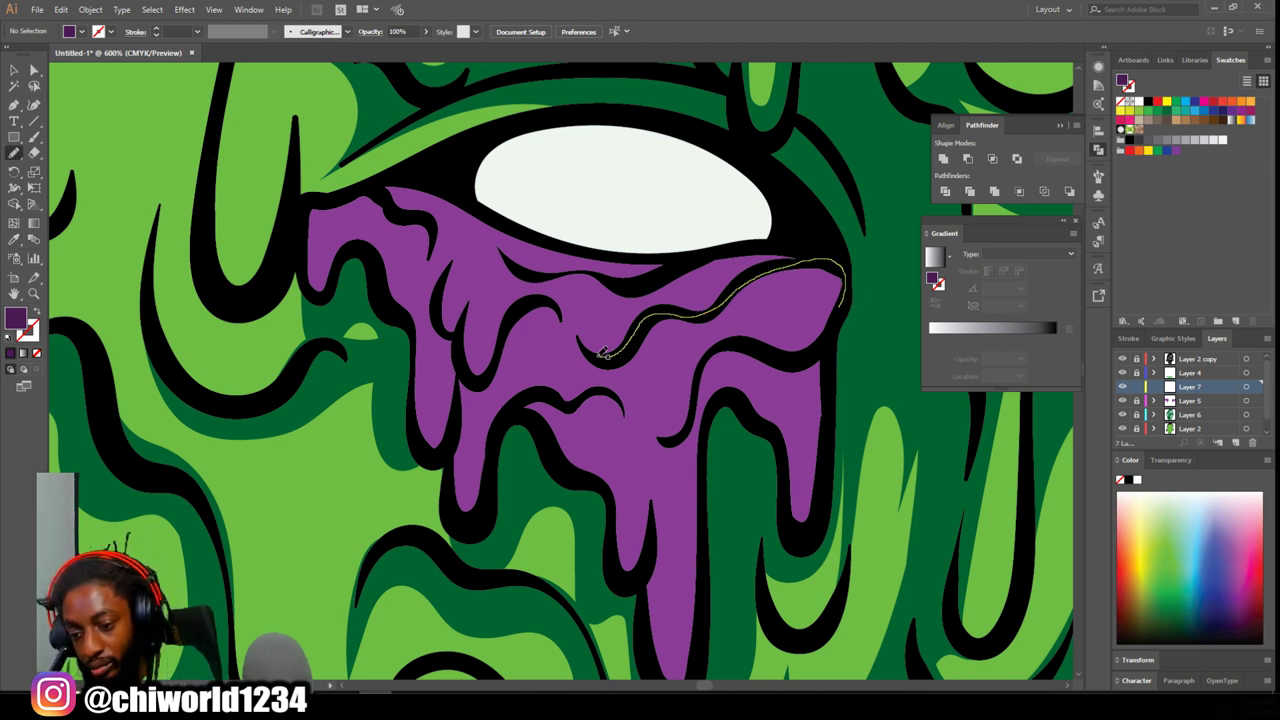
mouse_move(566, 308)
mouse_down()
mouse_move(518, 318)
mouse_move(488, 372)
mouse_move(529, 337)
mouse_move(570, 349)
mouse_move(593, 378)
mouse_move(633, 376)
mouse_move(659, 343)
mouse_move(852, 260)
mouse_up()
mouse_move(836, 322)
mouse_down()
mouse_move(707, 357)
mouse_move(652, 446)
mouse_move(836, 330)
mouse_up()
mouse_move(512, 404)
mouse_down()
mouse_move(586, 430)
mouse_move(514, 406)
mouse_up()
mouse_move(308, 234)
mouse_down()
mouse_move(434, 230)
mouse_move(308, 238)
mouse_up()
key(ctrl+minus)
key(ctrl+minus)
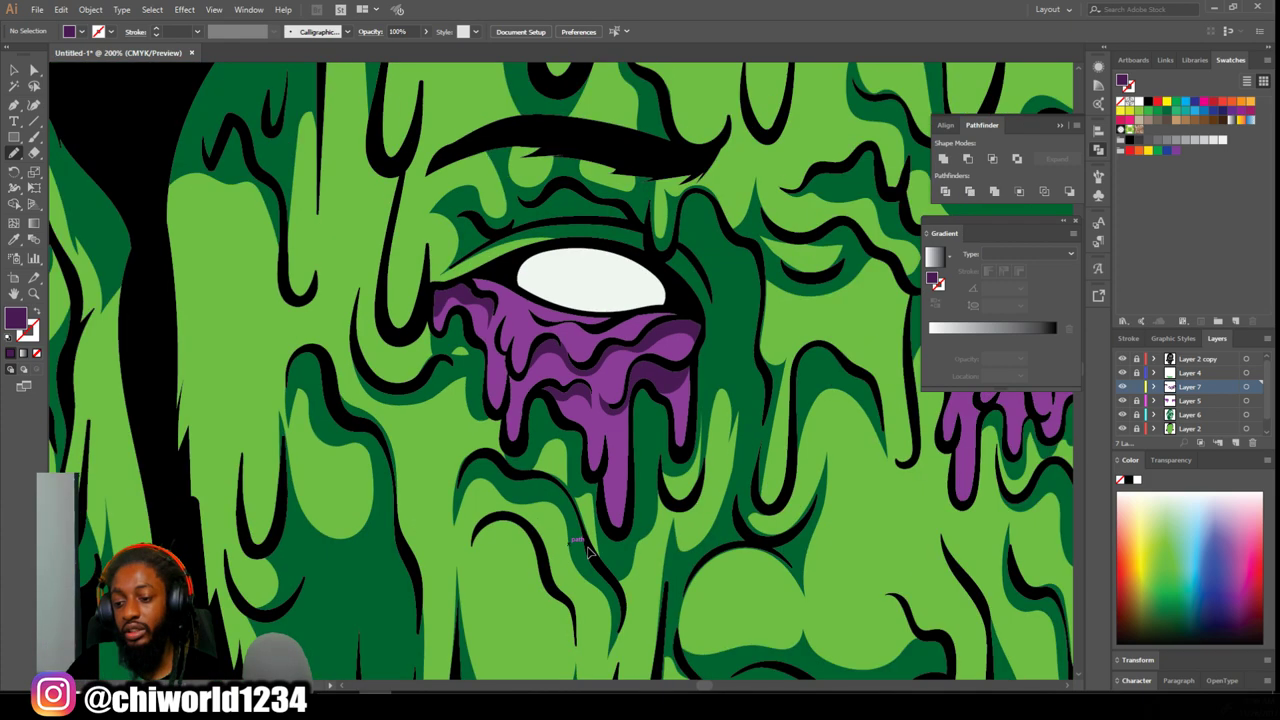
- Draw dark purple shadow shapes under the folds and drips of the right eye
drag(970, 528, 604, 522)
key(ctrl+plus)
key(ctrl+plus)
mouse_move(502, 404)
mouse_down()
mouse_move(468, 302)
mouse_move(502, 404)
mouse_up()
mouse_move(447, 508)
mouse_down()
mouse_move(465, 422)
mouse_move(452, 538)
mouse_up()
mouse_move(534, 426)
mouse_down()
mouse_move(584, 430)
mouse_move(536, 428)
mouse_up()
mouse_move(671, 354)
mouse_down()
mouse_move(655, 427)
mouse_move(821, 413)
mouse_move(671, 354)
mouse_move(870, 294)
mouse_move(717, 329)
mouse_up()
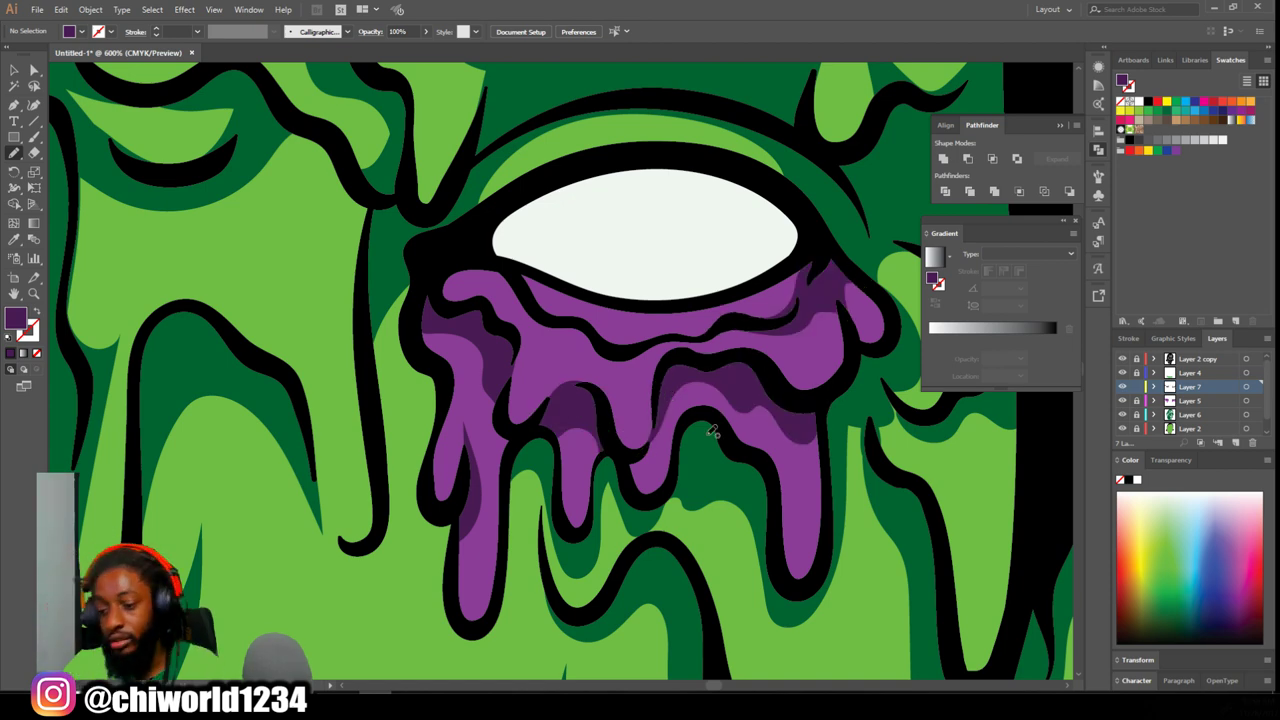
- Create a new layer and place it between Layer 2 copy and Layer 4
key(ctrl+minus)
key(ctrl+minus)
key(ctrl+minus)
key(ctrl+minus)
key(ctrl+minus)
key(ctrl+minus)
scroll(719, 423, down, 1)
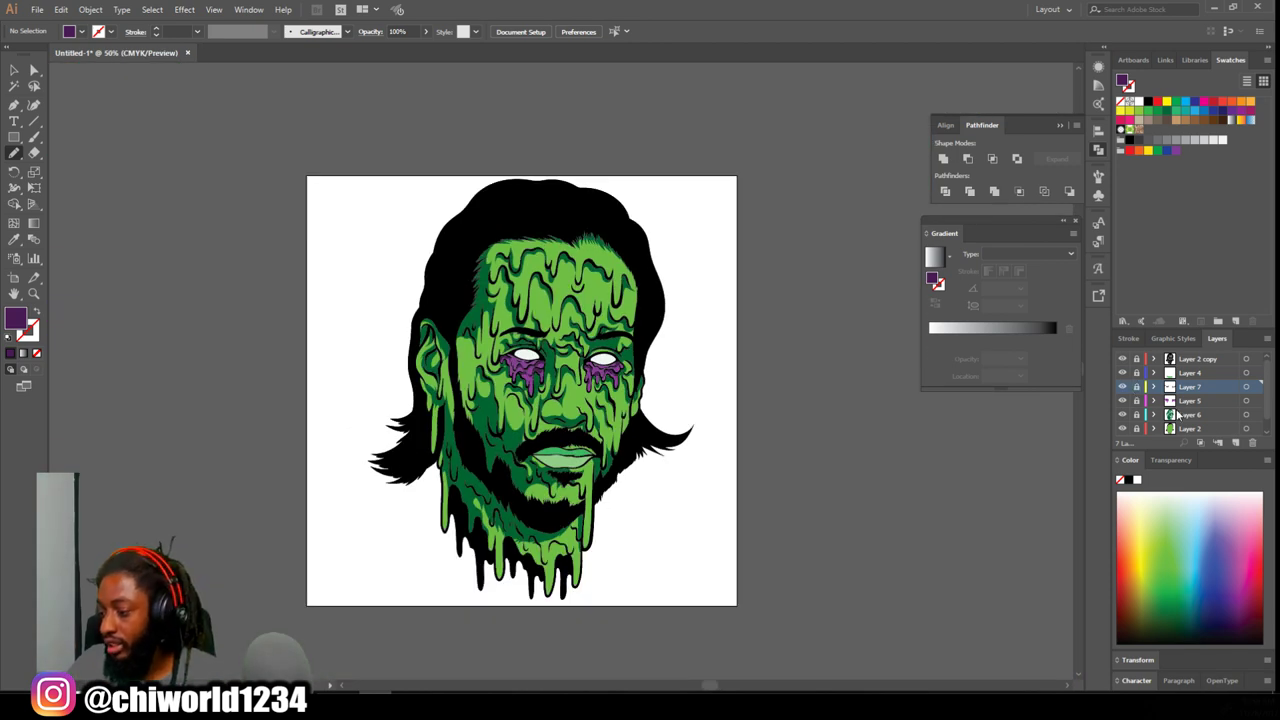
click(1236, 441)
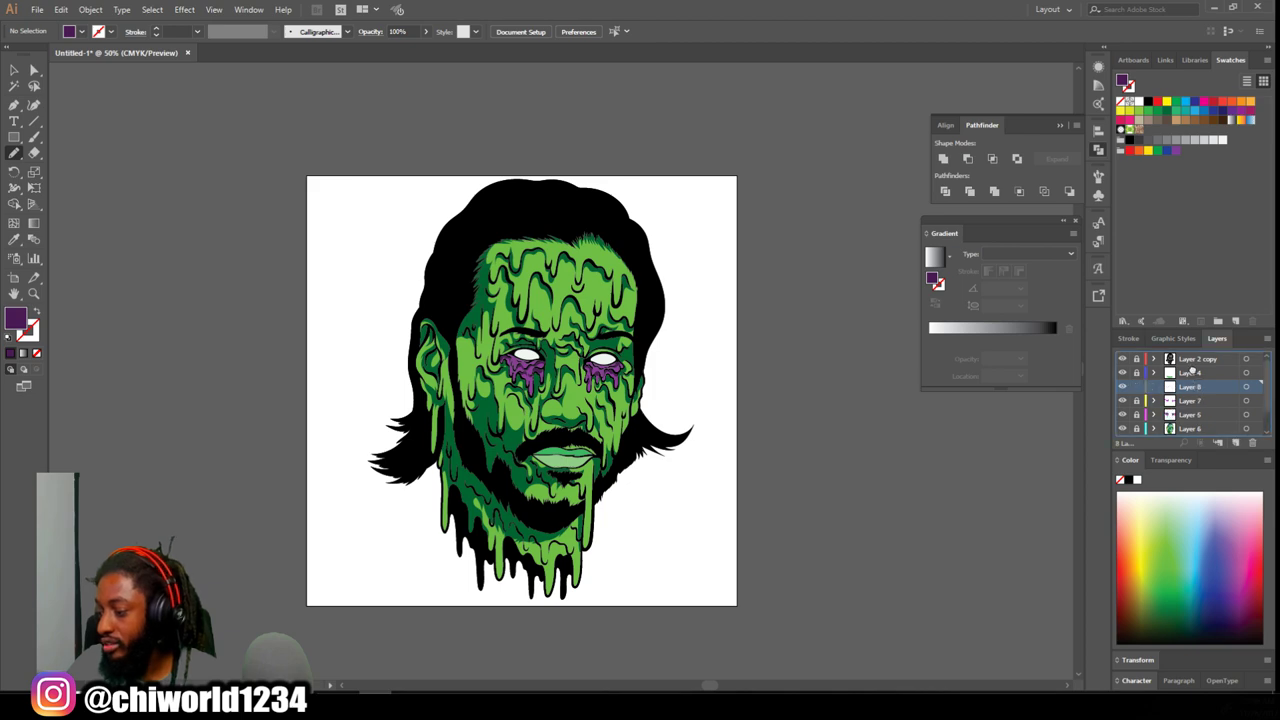
drag(1190, 386, 1193, 364)
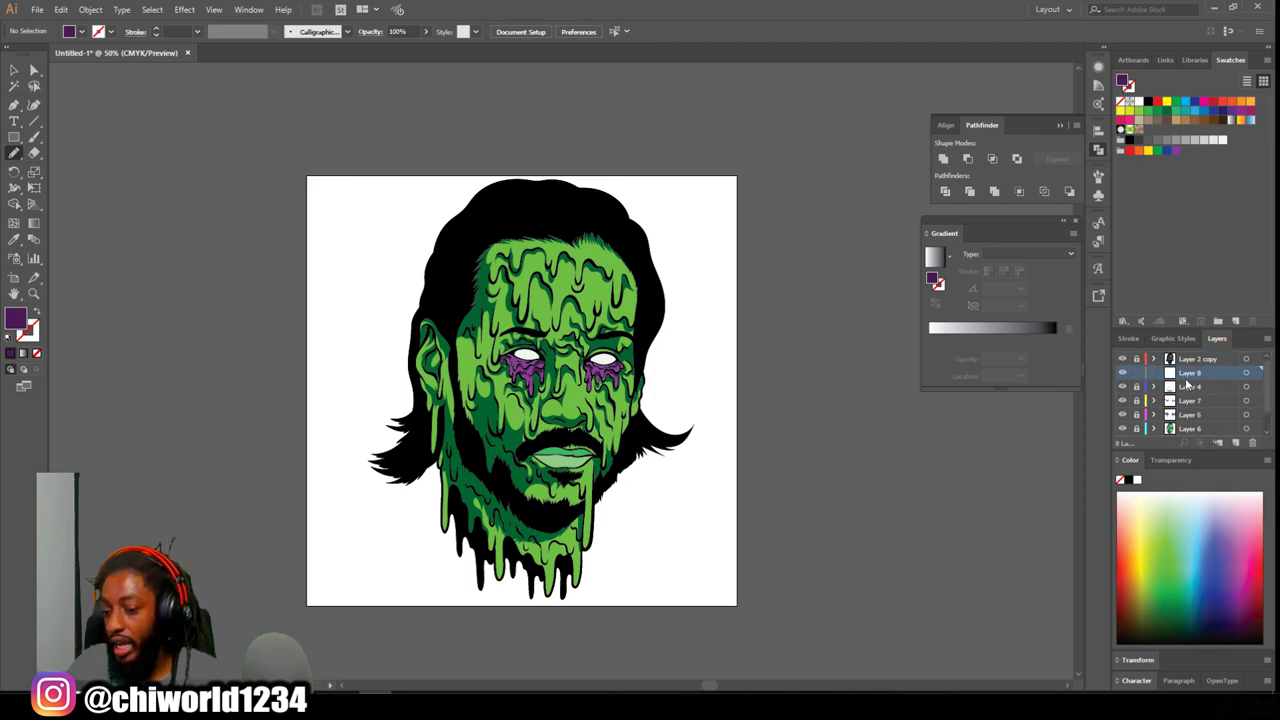
- Change the fill to a muted, greyish purple for shading the white eyes
scroll(632, 440, up, 4)
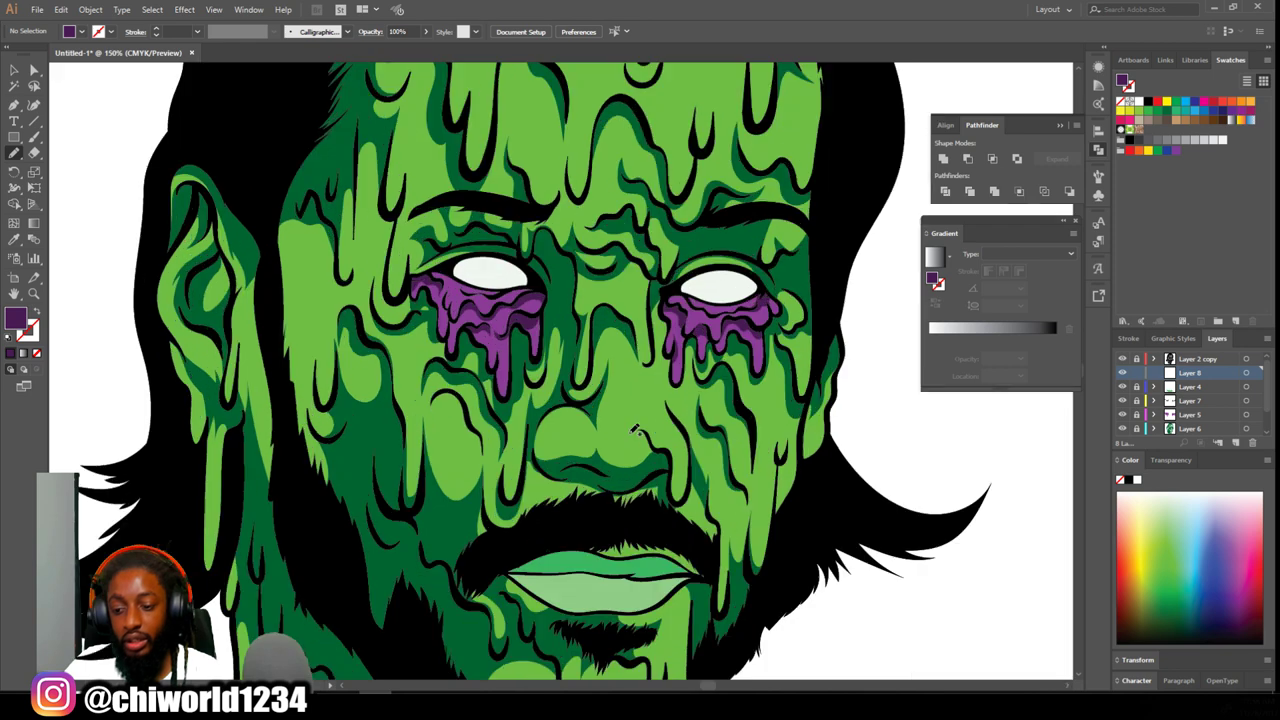
scroll(632, 440, up, 3)
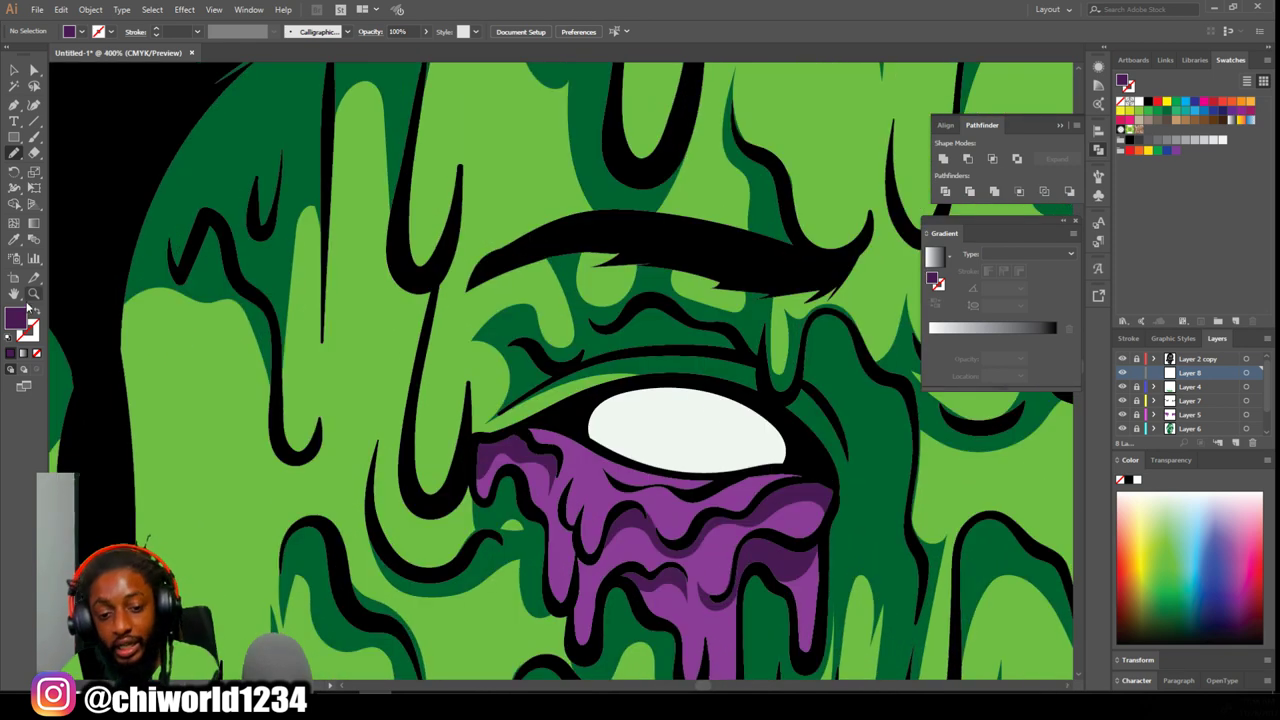
double_click(14, 318)
mouse_move(928, 553)
mouse_down()
mouse_move(928, 573)
mouse_move(928, 558)
mouse_up()
click(799, 598)
drag(799, 598, 825, 591)
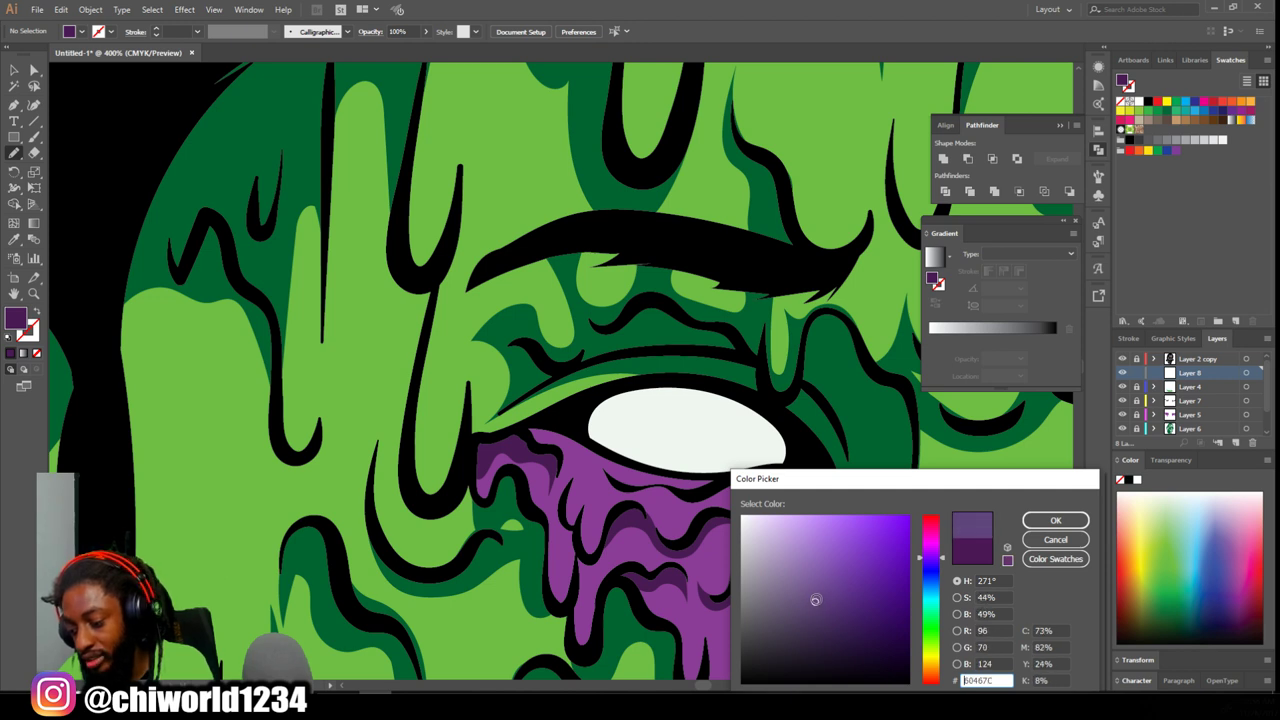
click(1055, 520)
- Draw a muted purple shadow along the upper edge of both white eyes
mouse_move(570, 417)
mouse_down()
mouse_move(604, 449)
mouse_move(623, 425)
mouse_move(683, 411)
mouse_move(740, 425)
mouse_move(777, 466)
mouse_move(801, 460)
mouse_move(786, 425)
mouse_move(747, 395)
mouse_move(667, 379)
mouse_move(585, 400)
mouse_move(562, 462)
mouse_up()
key(ctrl+minus)
key(ctrl+minus)
key(ctrl+minus)
key(ctrl+minus)
key(ctrl+minus)
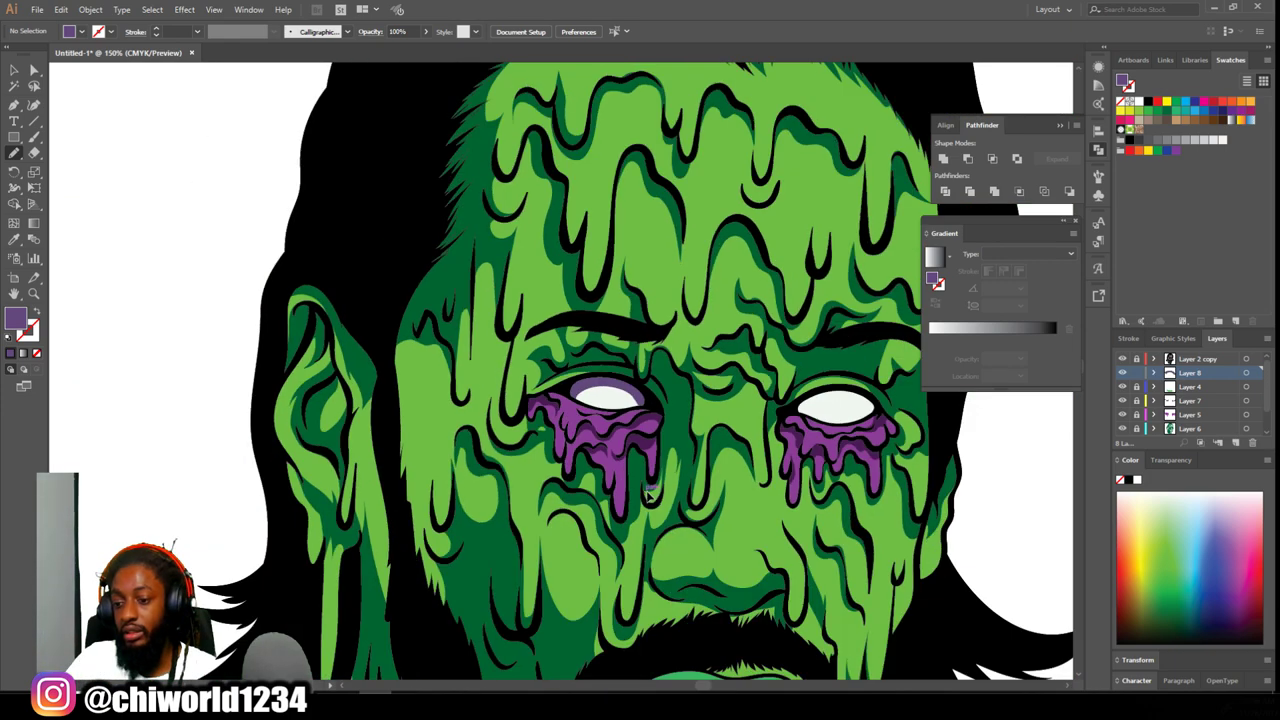
scroll(651, 494, right, 2)
key(ctrl+equal)
key(ctrl+equal)
scroll(668, 482, right, 3)
key(ctrl+equal)
key(ctrl+equal)
scroll(668, 483, up, 1)
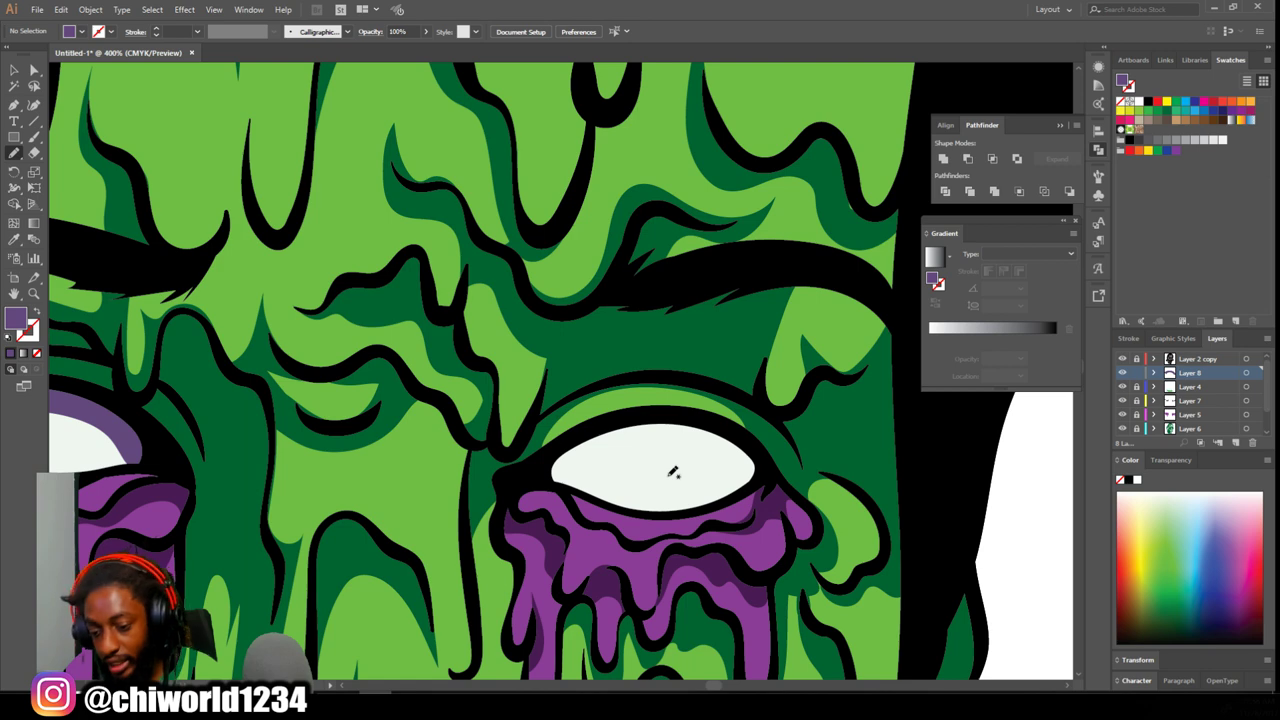
mouse_move(575, 473)
mouse_down()
mouse_move(662, 440)
mouse_move(719, 453)
mouse_move(738, 487)
mouse_move(761, 481)
mouse_move(732, 433)
mouse_move(656, 416)
mouse_move(548, 458)
mouse_move(535, 490)
mouse_up()
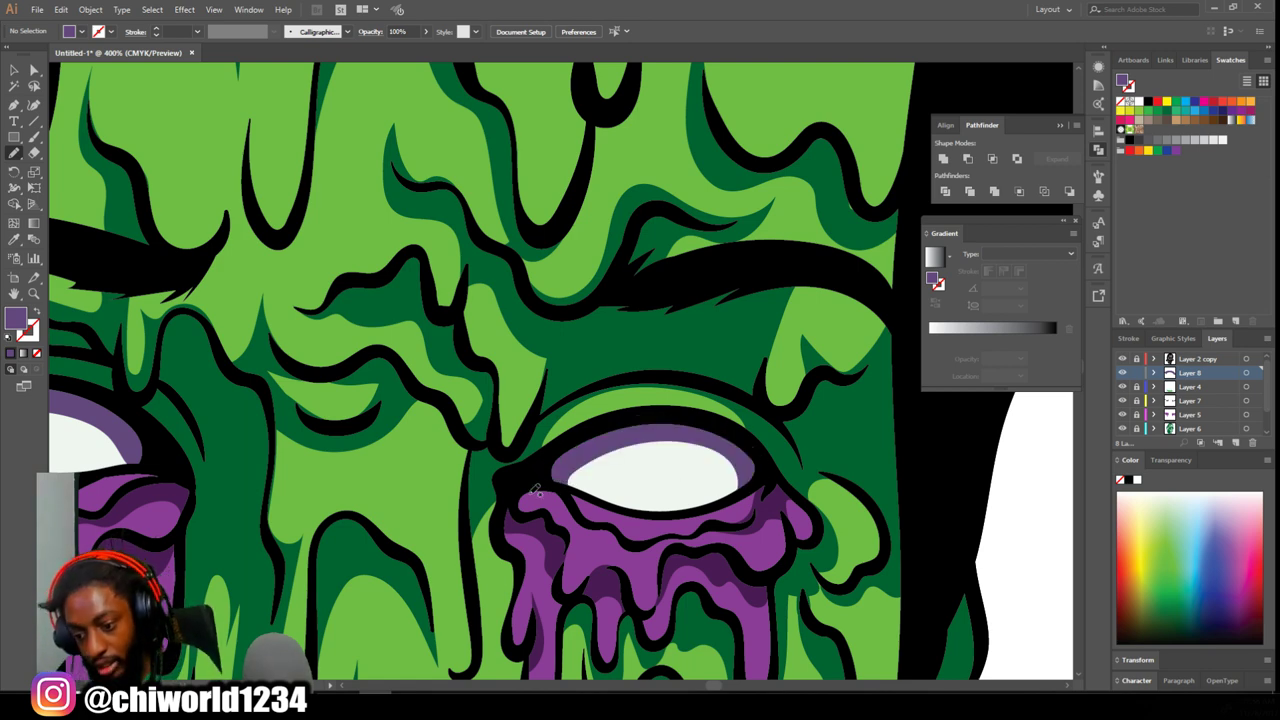
- Sample the upper lip's green and change the fill to a much darker shade of it
scroll(583, 527, down, 6)
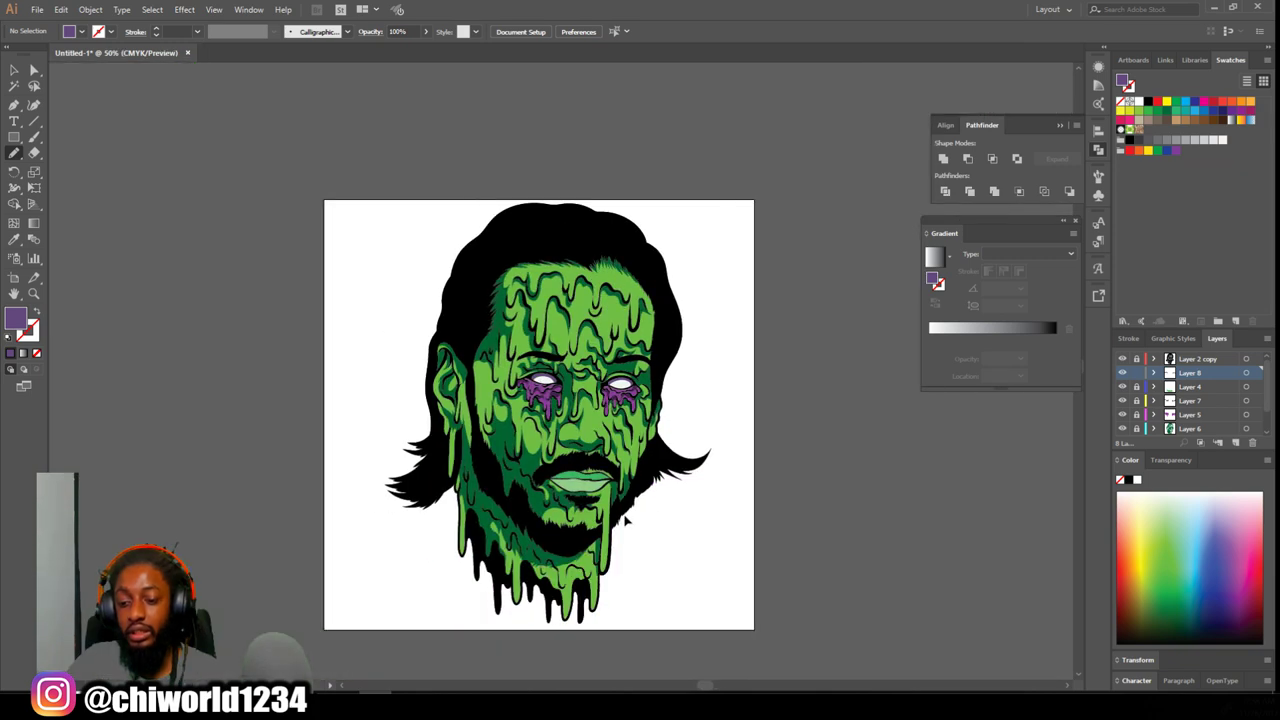
scroll(630, 512, up, 6)
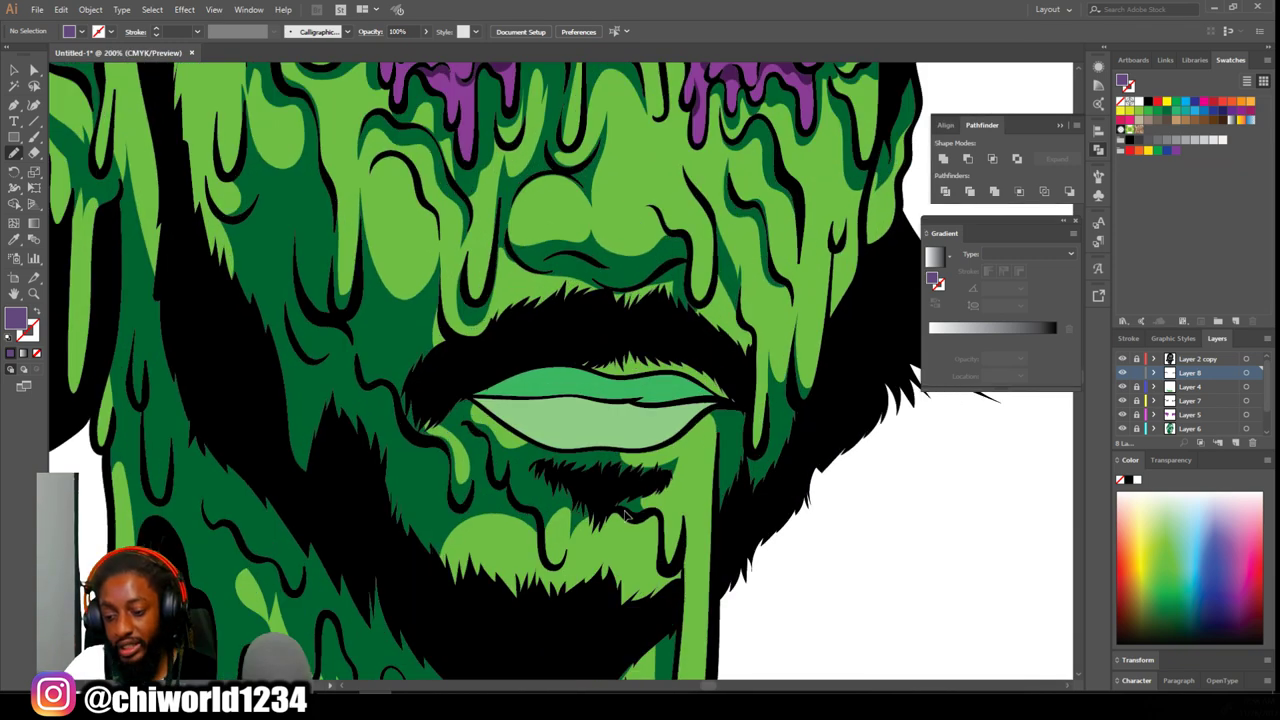
key(i)
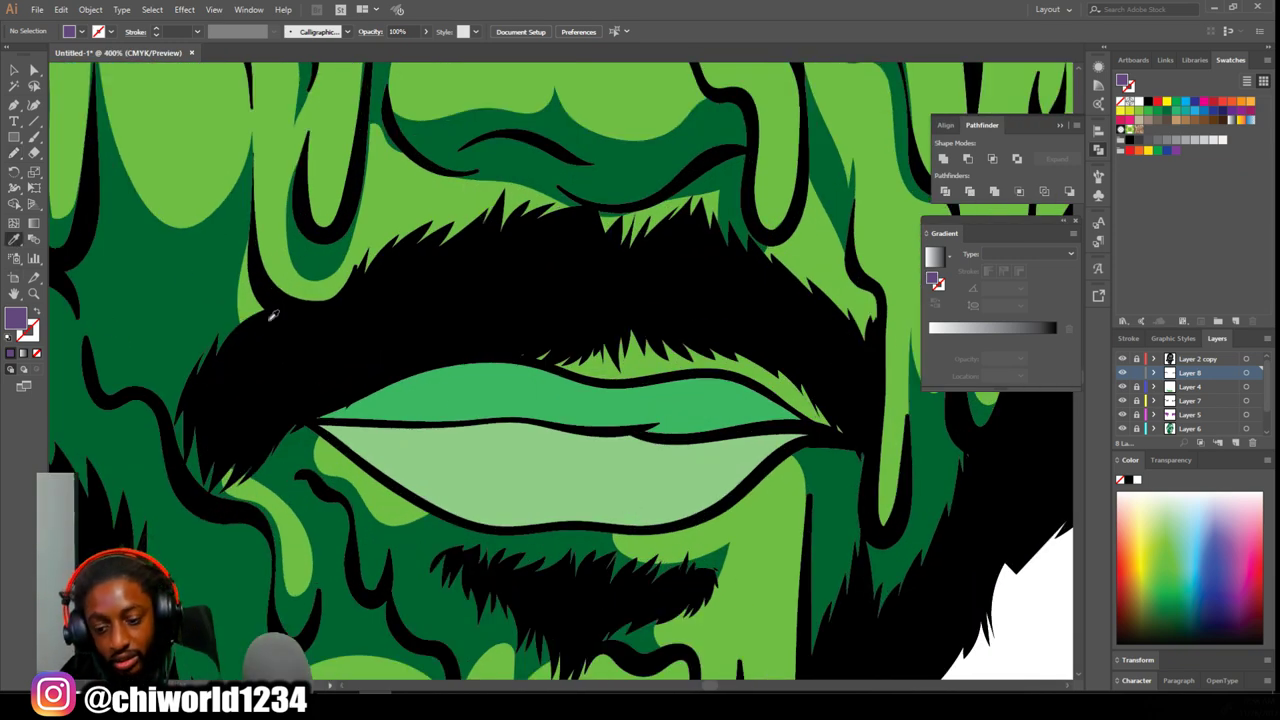
click(445, 398)
double_click(18, 318)
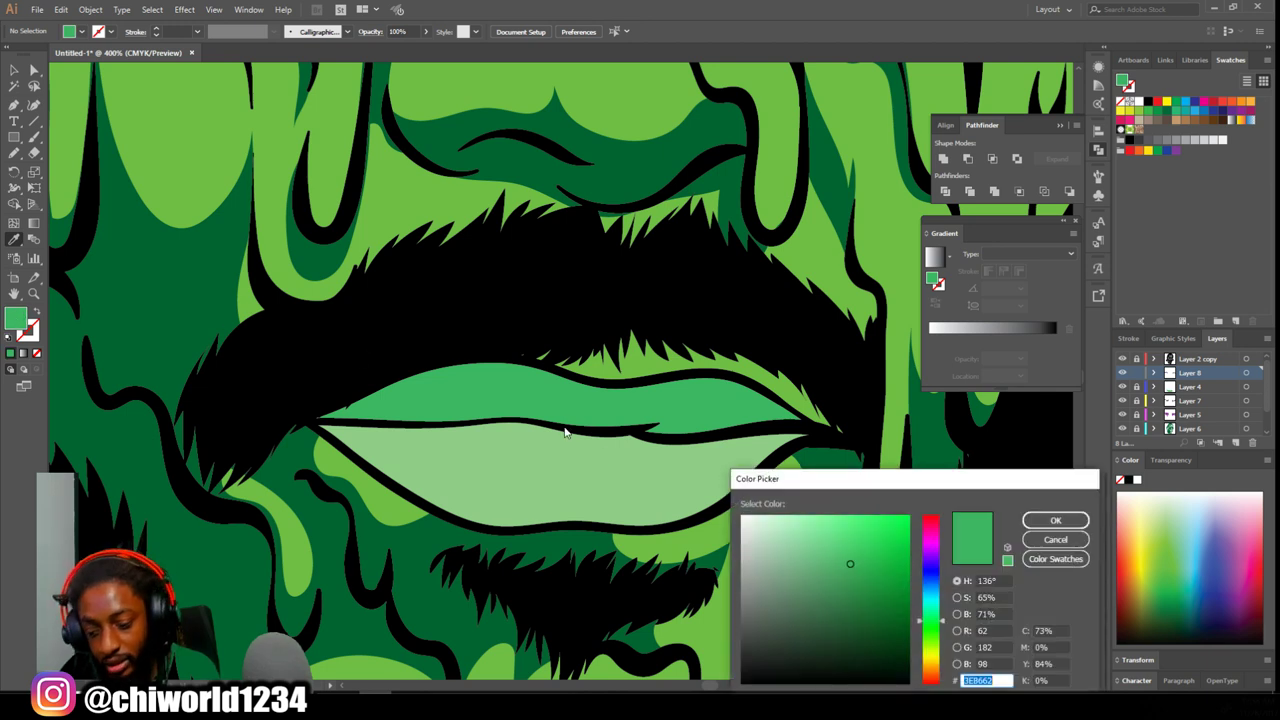
mouse_move(832, 570)
mouse_down()
mouse_move(834, 614)
mouse_move(857, 619)
mouse_up()
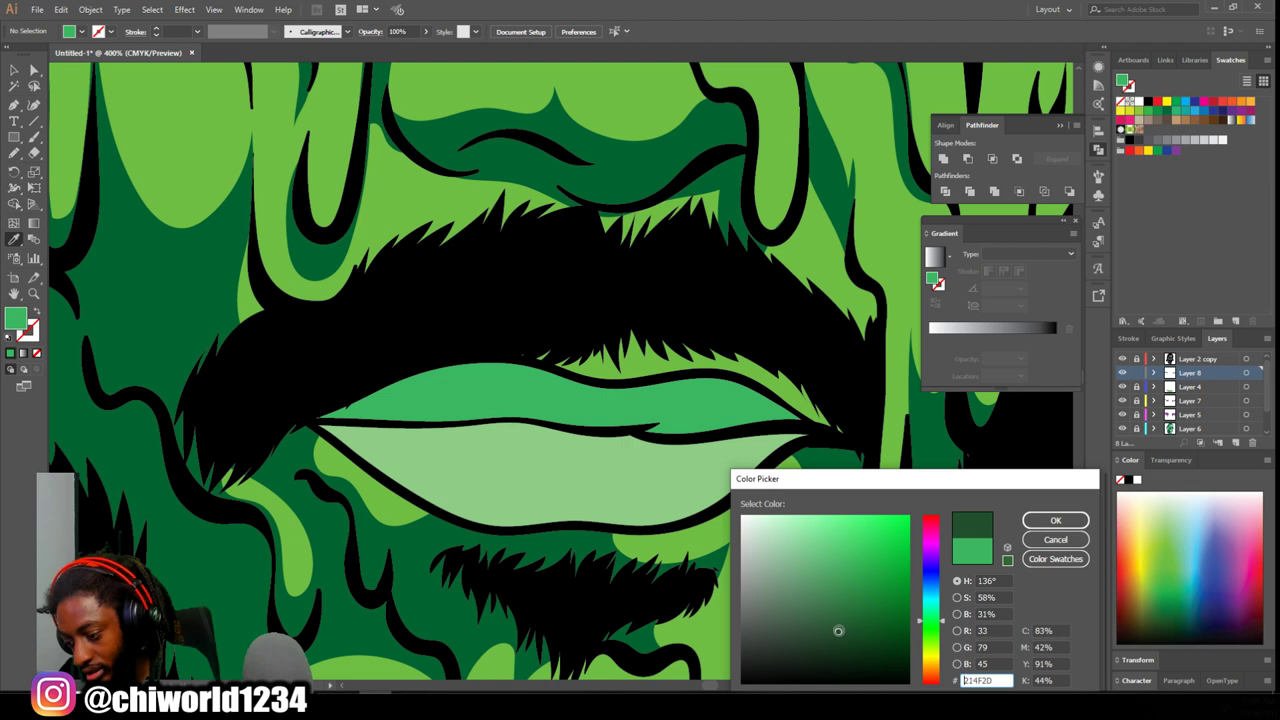
click(1055, 520)
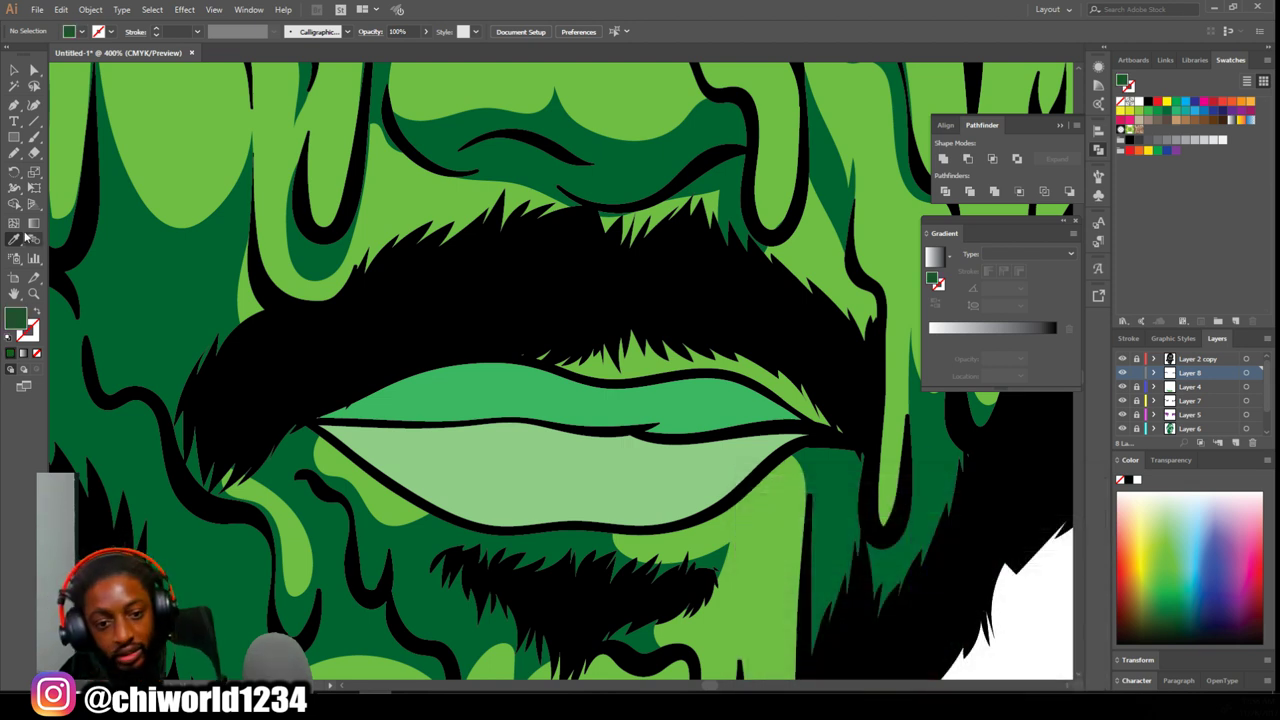
- Draw dark green shadows along the lower edge and corners of the upper lip
key(b)
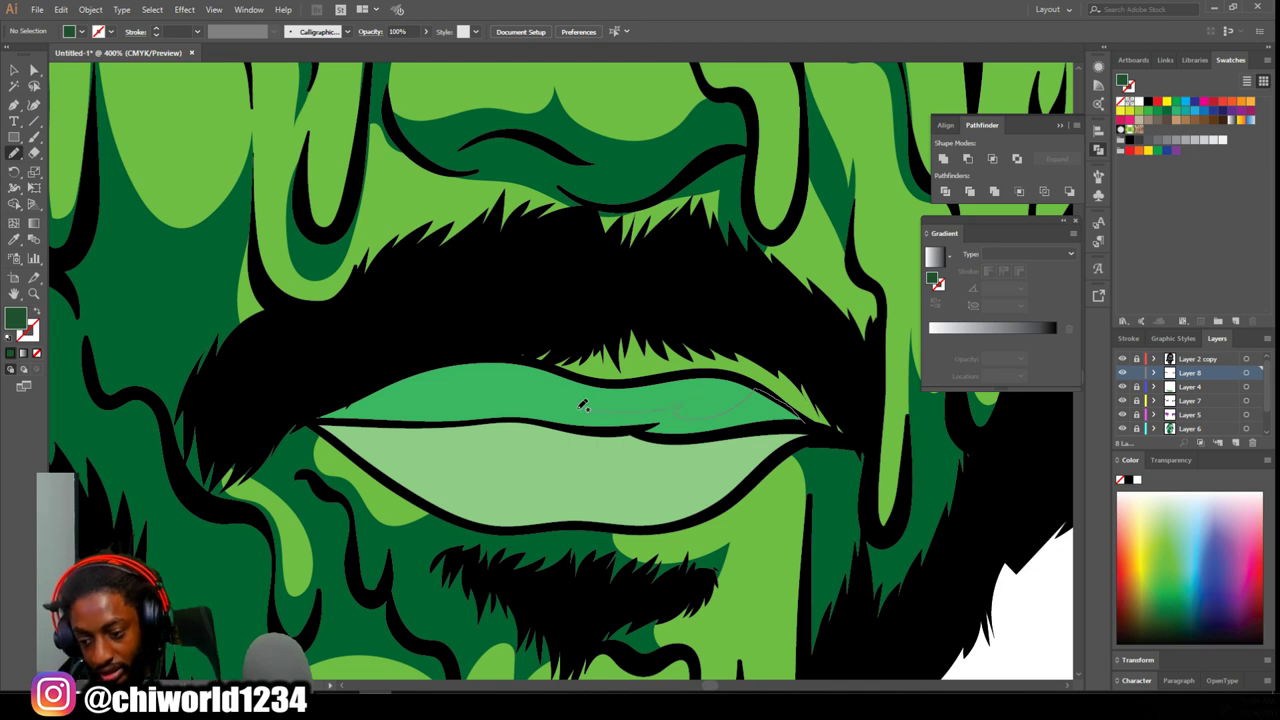
mouse_move(415, 362)
mouse_down()
mouse_move(305, 420)
mouse_move(463, 423)
mouse_up()
drag(570, 428, 836, 430)
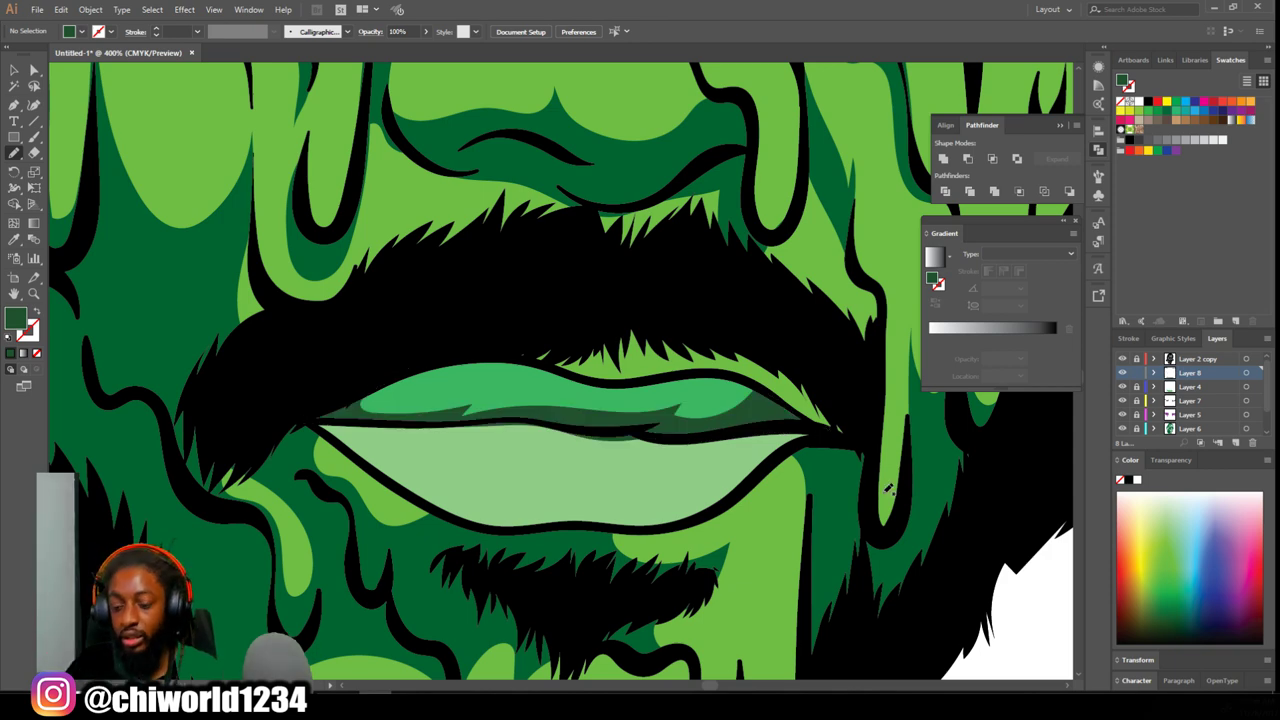
- Draw a dark green shadow along the upper edge and corners of the lower lip
scroll(886, 492, down, 5)
scroll(872, 469, up, 4)
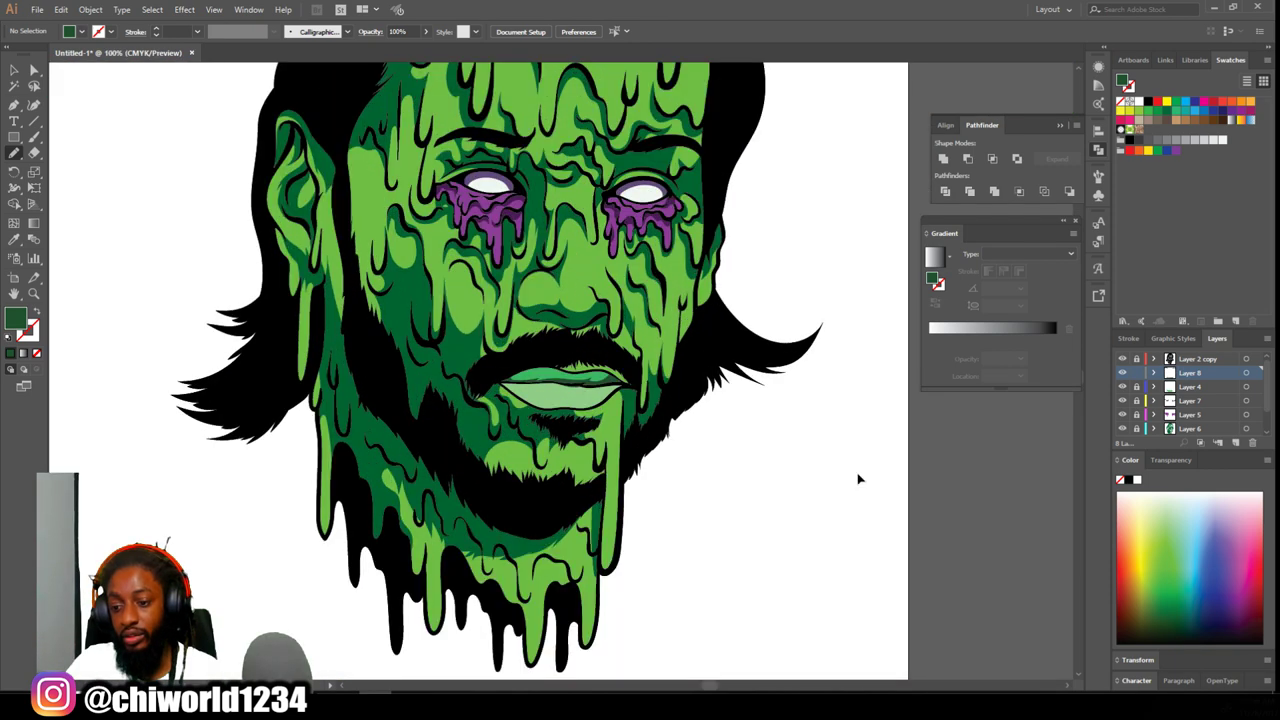
scroll(860, 476, up, 1)
drag(513, 525, 433, 491)
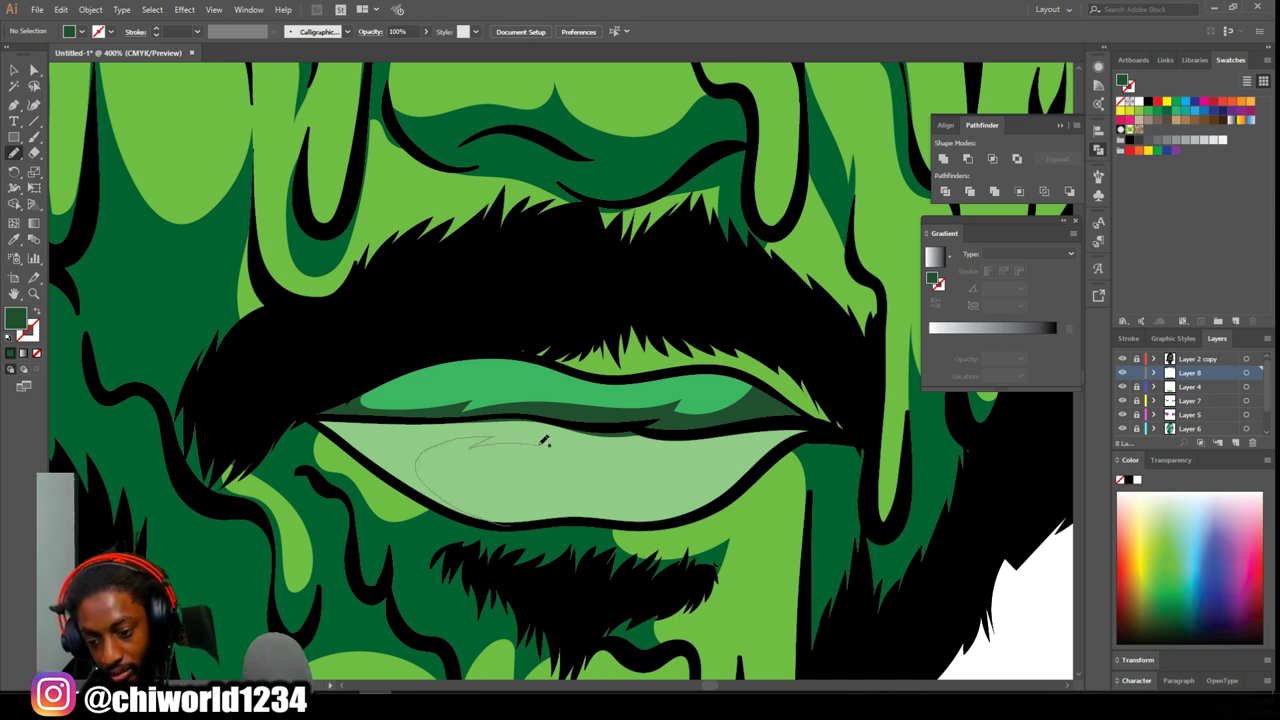
mouse_move(731, 473)
mouse_down()
mouse_move(750, 481)
mouse_move(826, 432)
mouse_move(694, 416)
mouse_move(324, 411)
mouse_move(392, 476)
mouse_move(478, 522)
mouse_move(548, 520)
mouse_up()
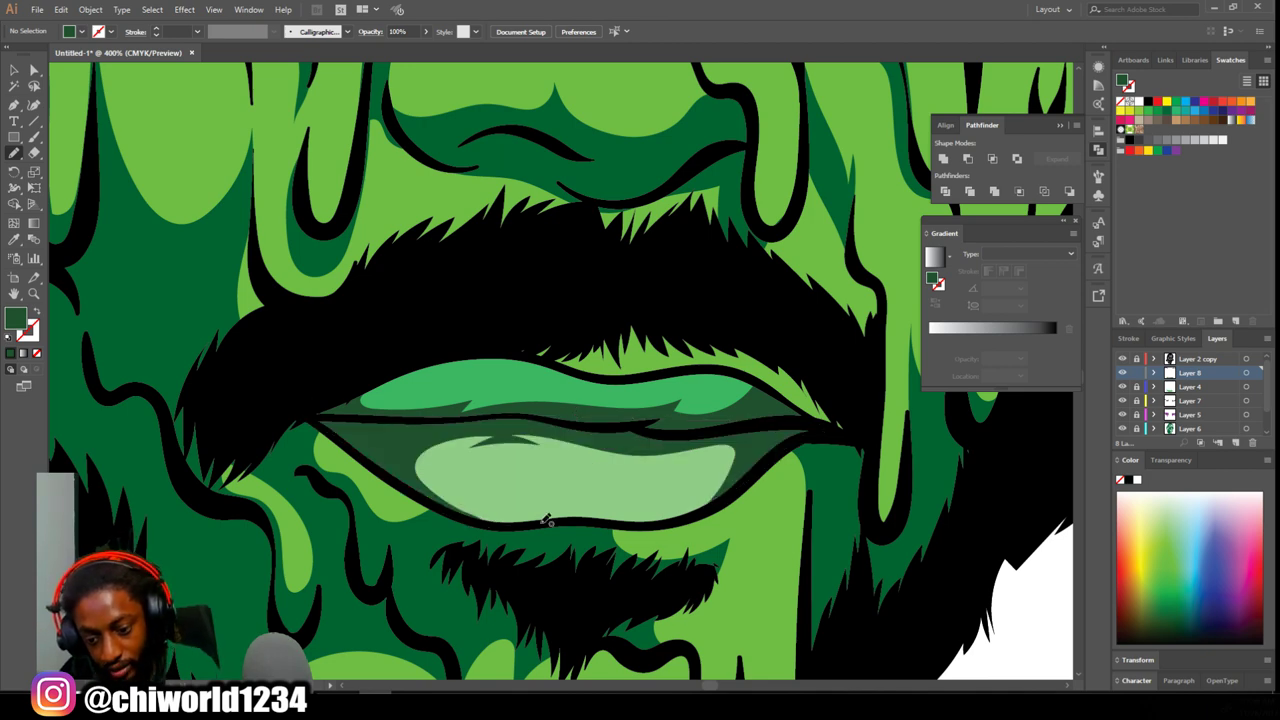
- Create a new layer directly above Layer 8
key(ctrl+minus)
key(ctrl+minus)
key(ctrl+minus)
key(ctrl+minus)
key(ctrl+minus)
key(ctrl+minus)
key(ctrl+minus)
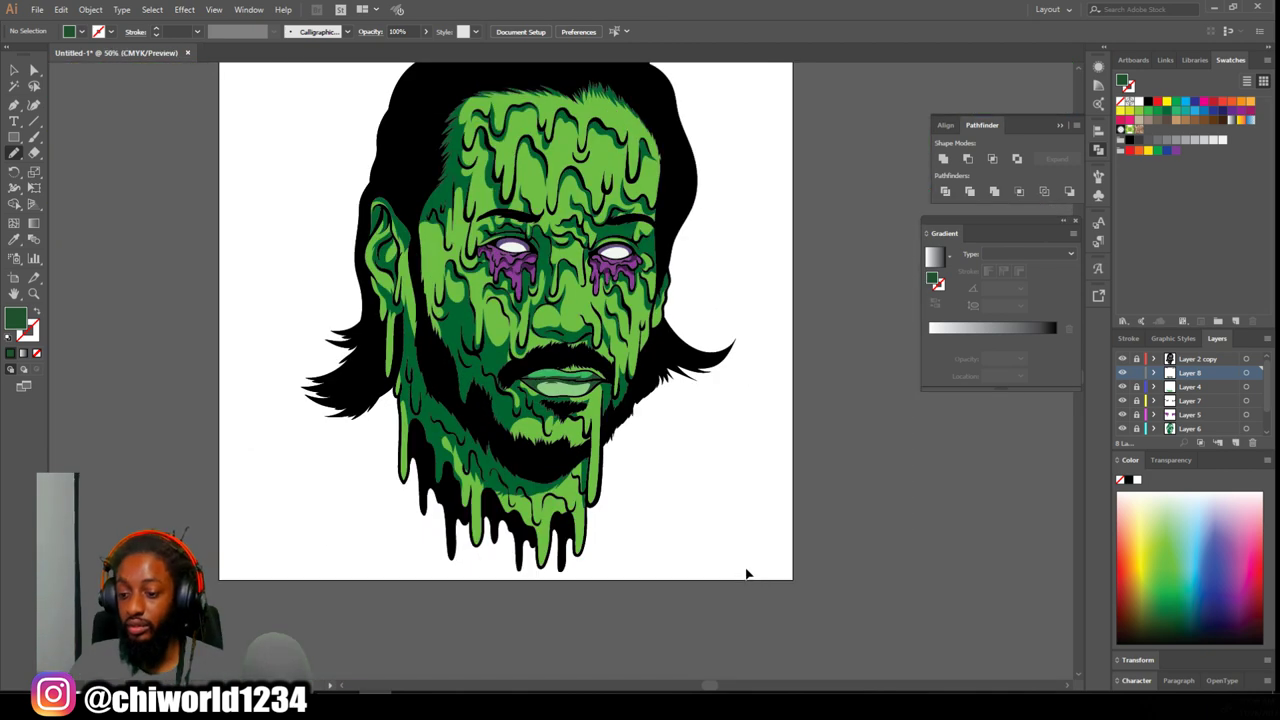
scroll(713, 526, up, 1)
key(ctrl+plus)
key(ctrl+plus)
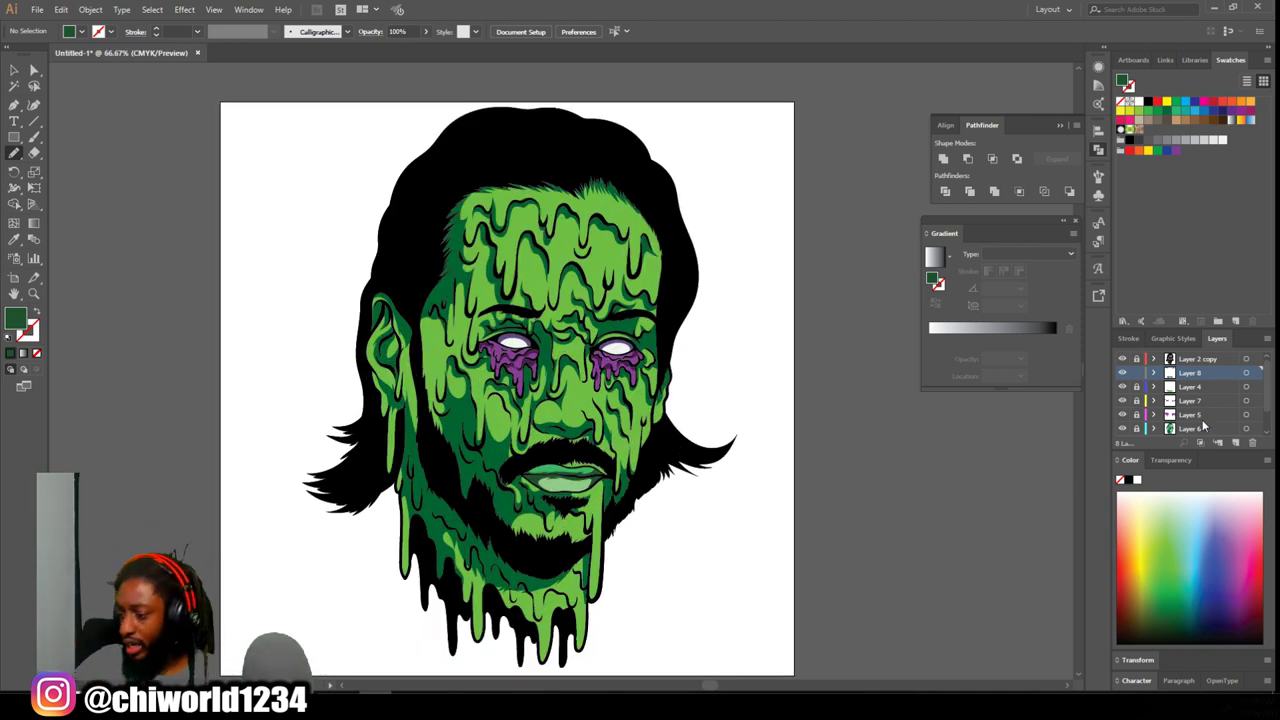
click(1237, 443)
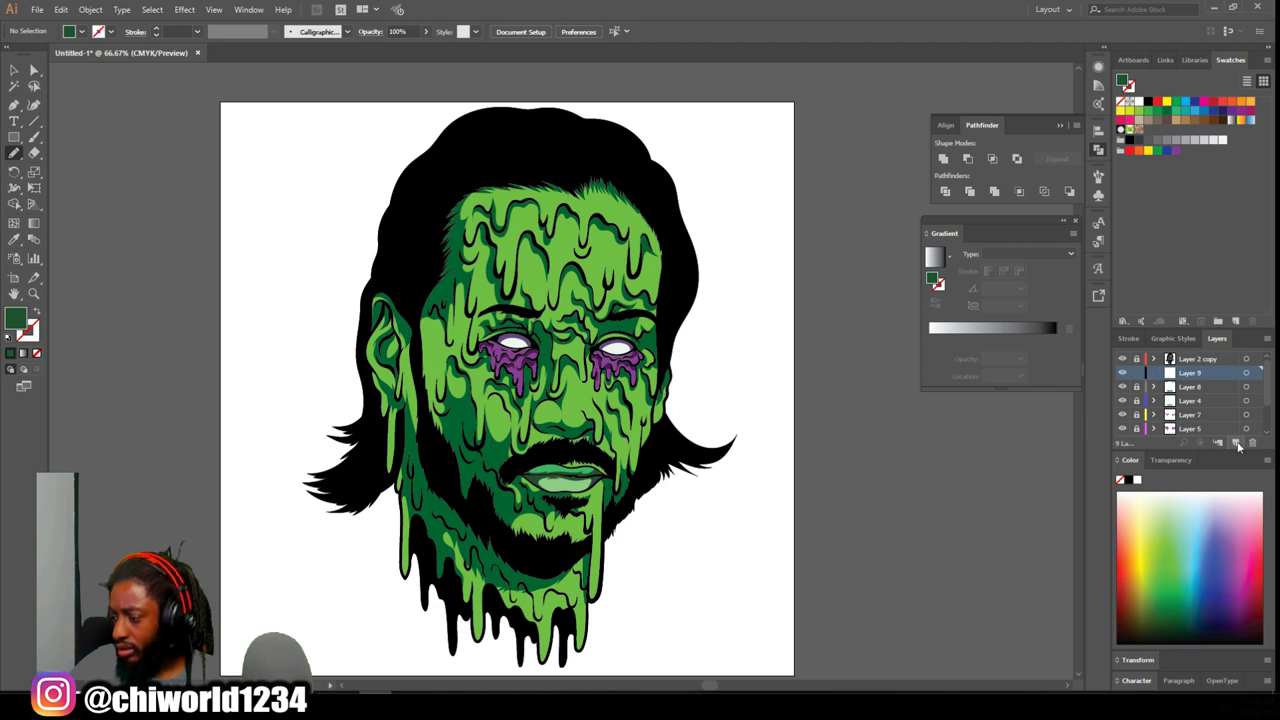
- Set the fill colour to white
double_click(18, 318)
drag(794, 553, 754, 500)
click(1055, 520)
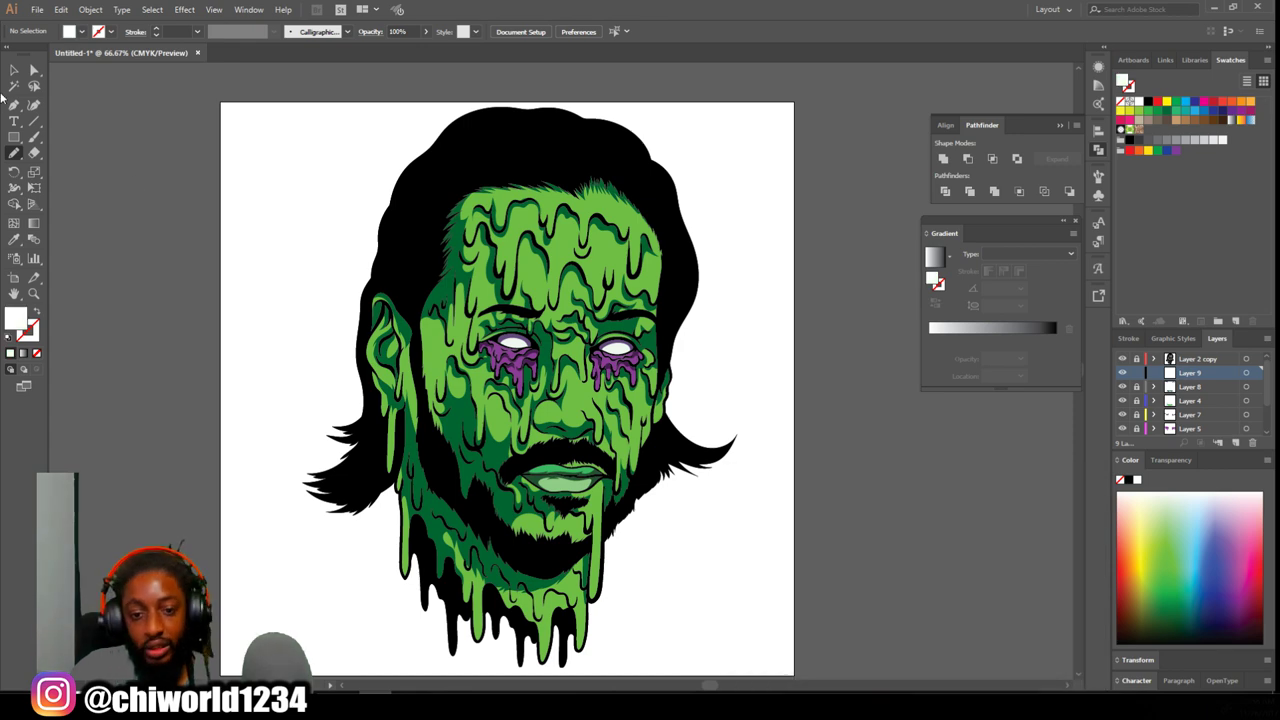
- Move the white to the stroke and paint Paintbrush highlights along the left cheek drips and the drip beside the right nostril
click(34, 138)
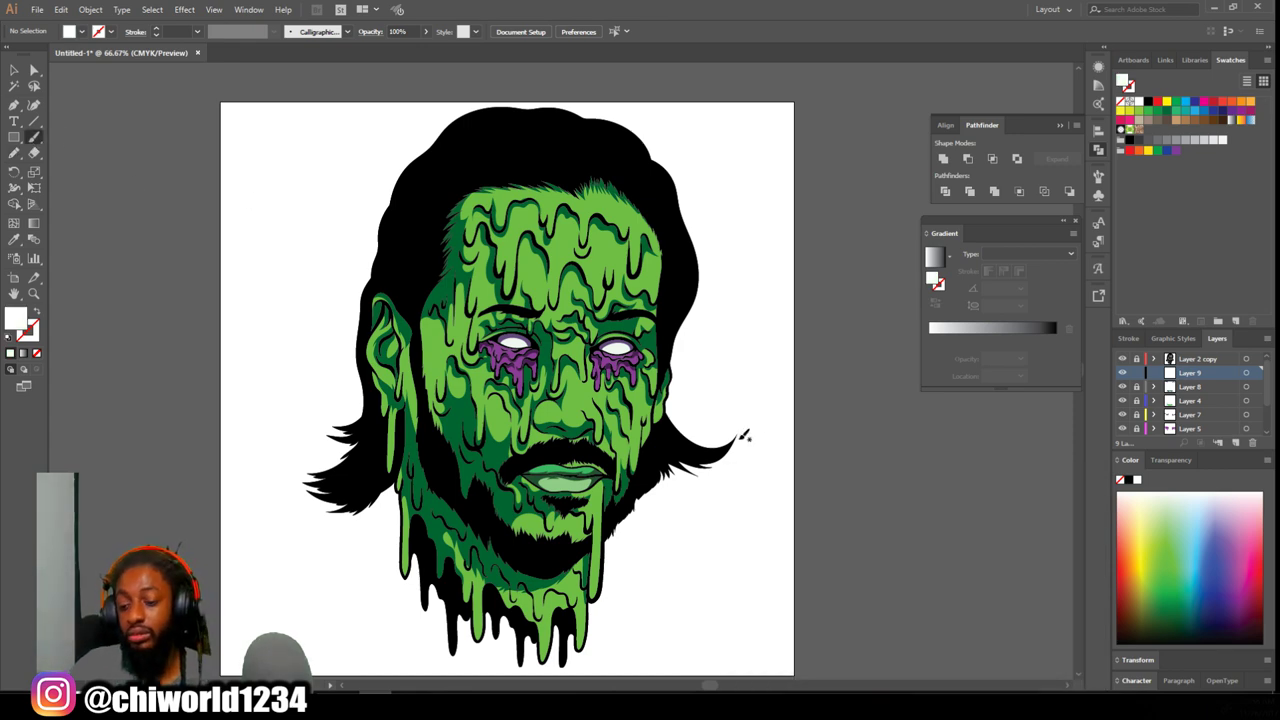
key(ctrl+plus)
key(ctrl+plus)
scroll(738, 425, down, 3)
key(ctrl+plus)
key(ctrl+plus)
scroll(724, 414, up, 3)
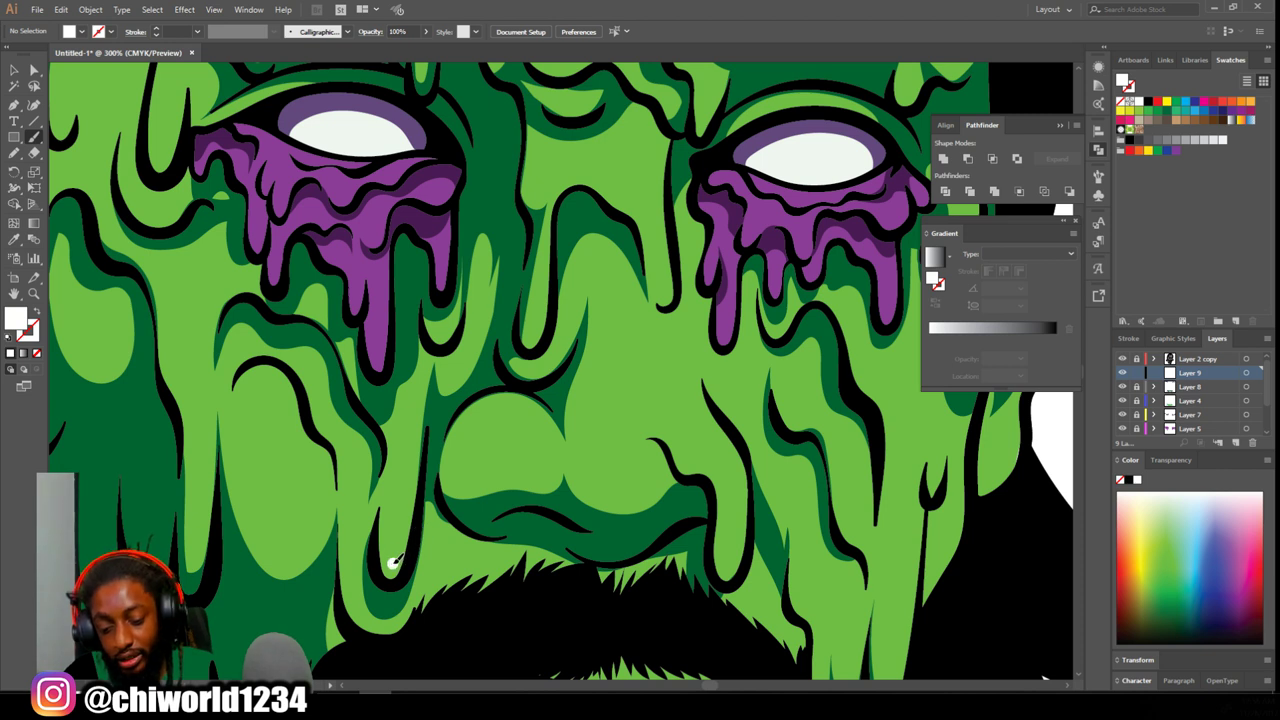
key(shift+x)
drag(403, 530, 412, 412)
drag(205, 542, 211, 338)
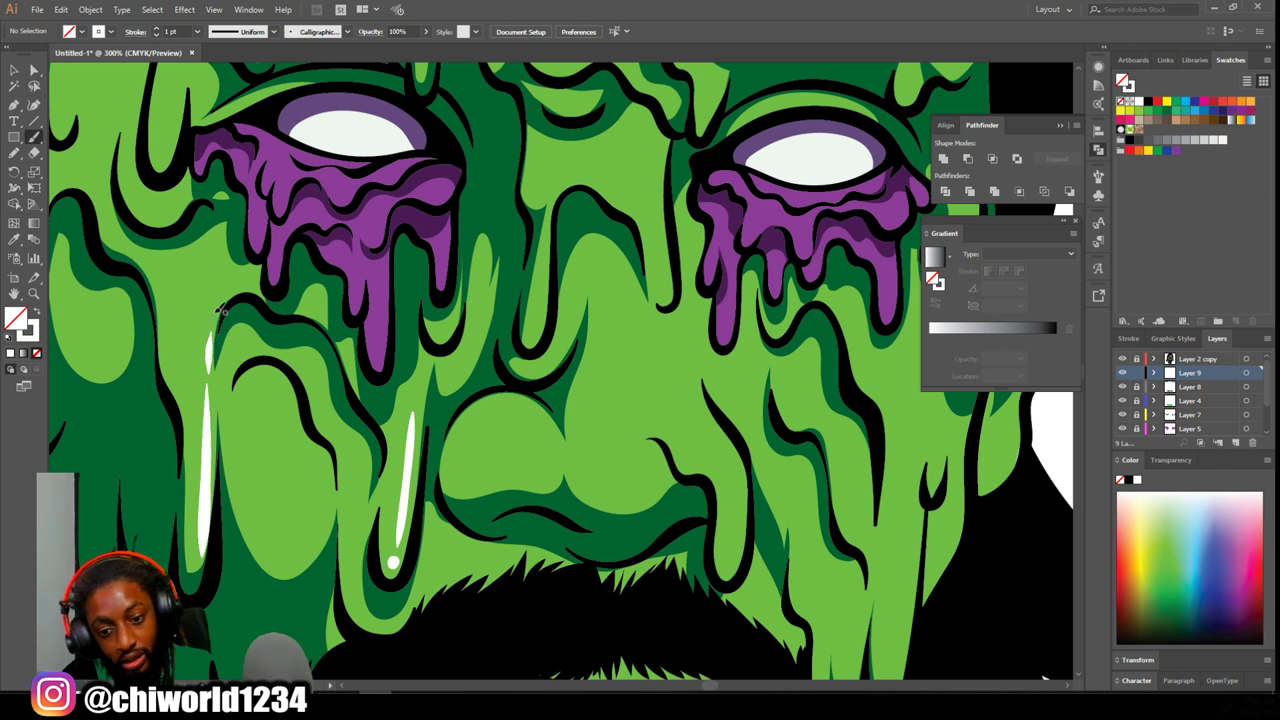
drag(232, 288, 254, 292)
mouse_move(722, 556)
mouse_down()
mouse_move(714, 466)
mouse_move(672, 447)
mouse_move(657, 420)
mouse_up()
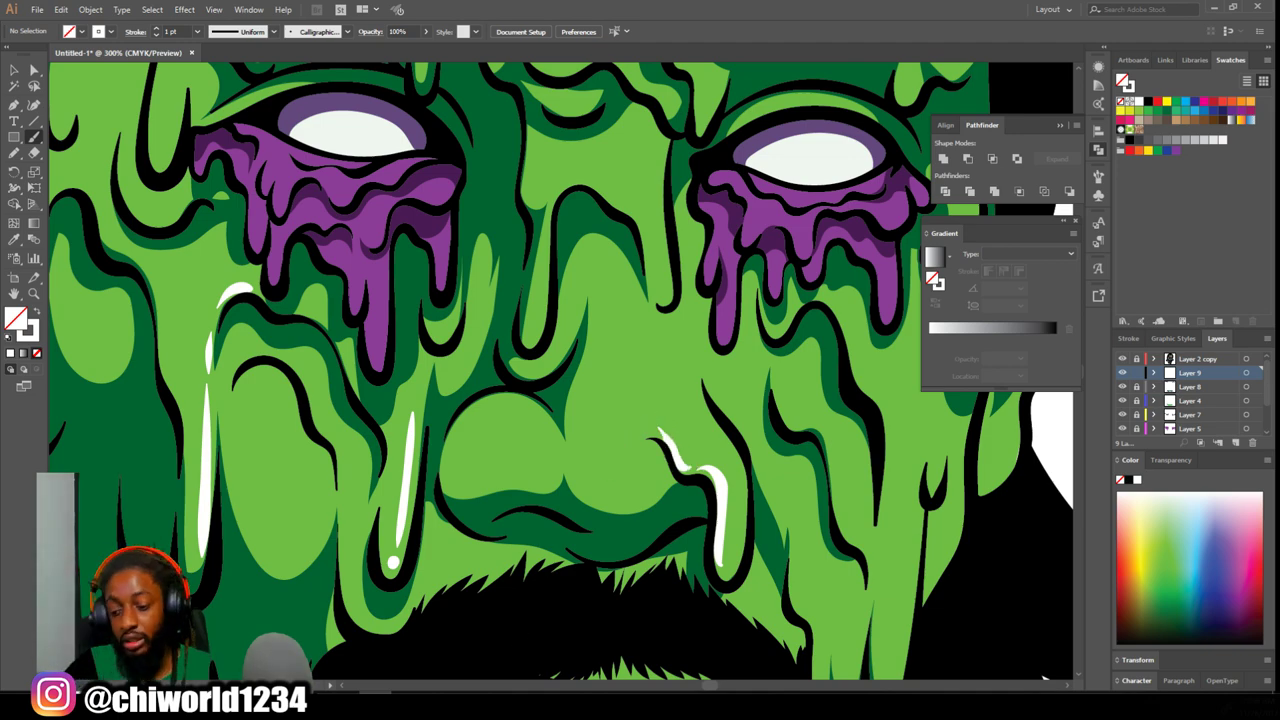
- Paint a small white oval highlight on the left side of the nose
scroll(658, 424, down, 5)
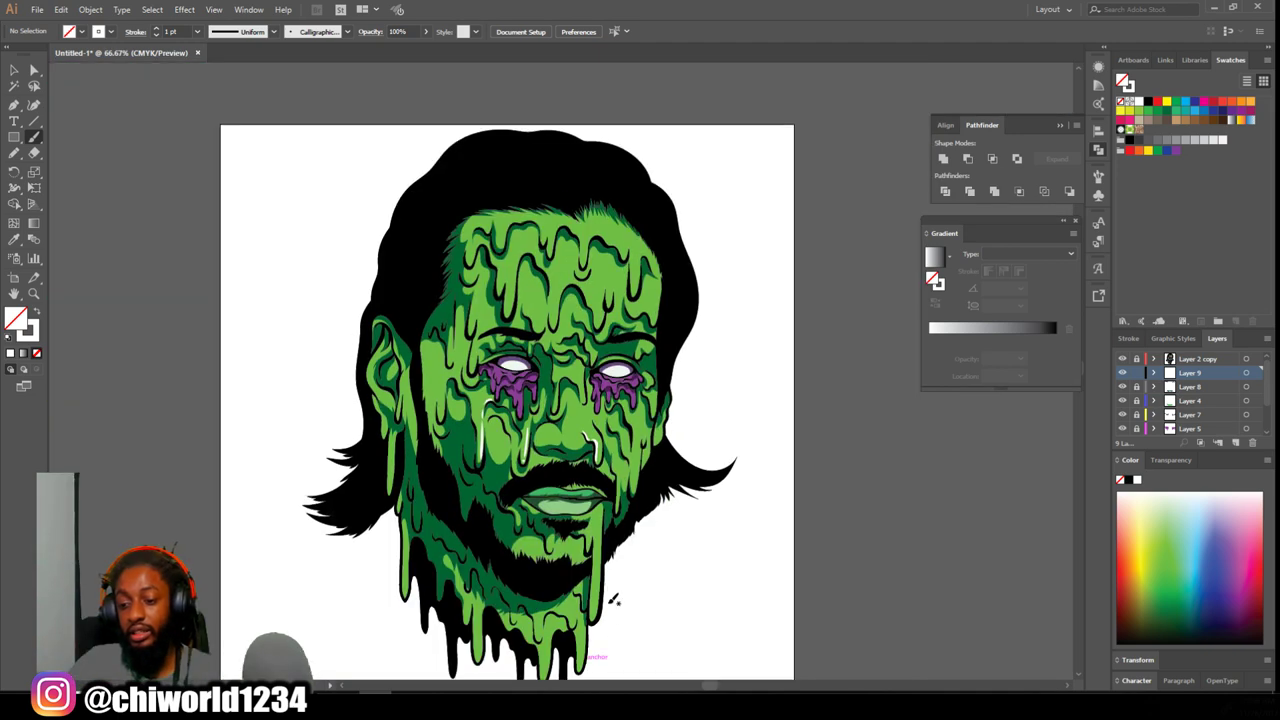
scroll(610, 602, up, 4)
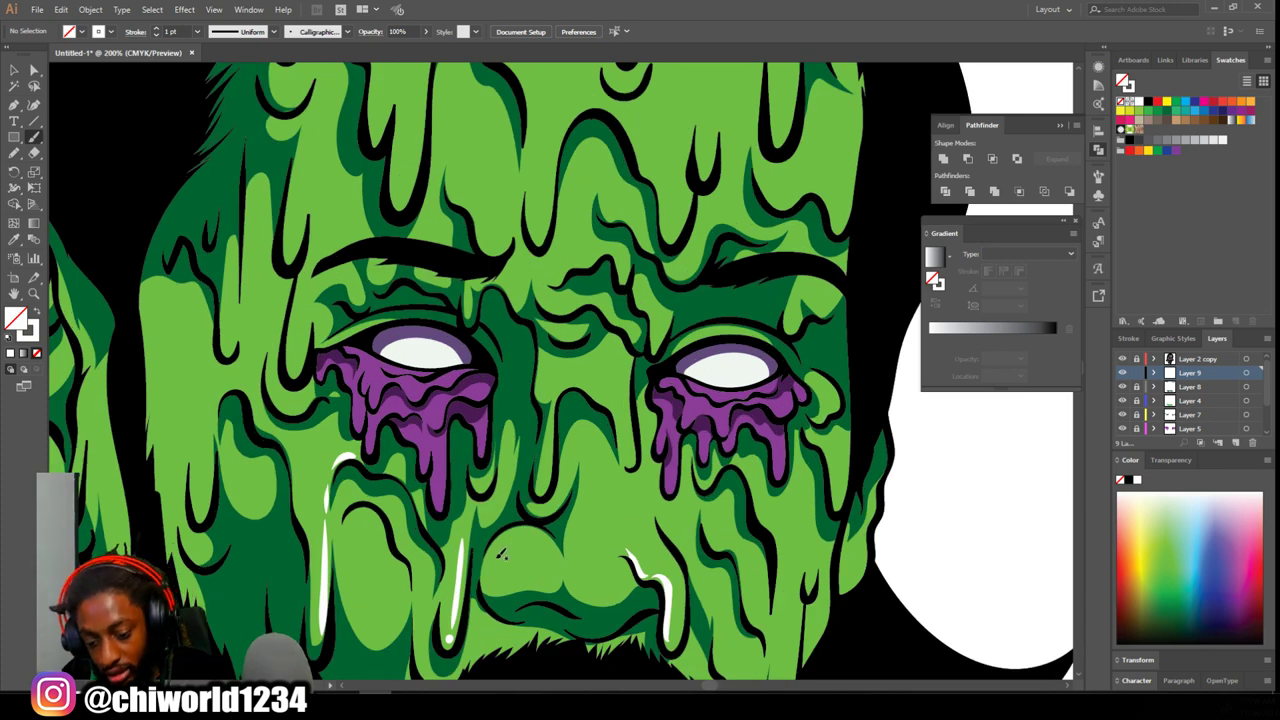
drag(511, 539, 509, 543)
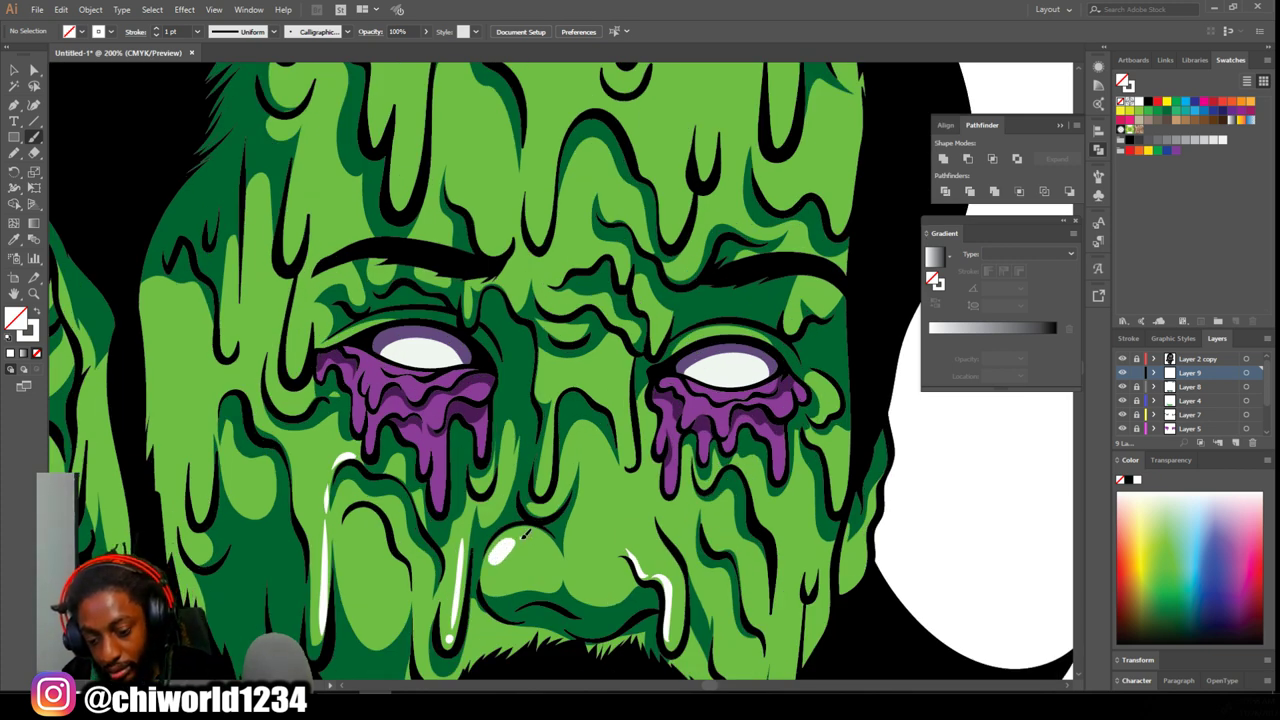
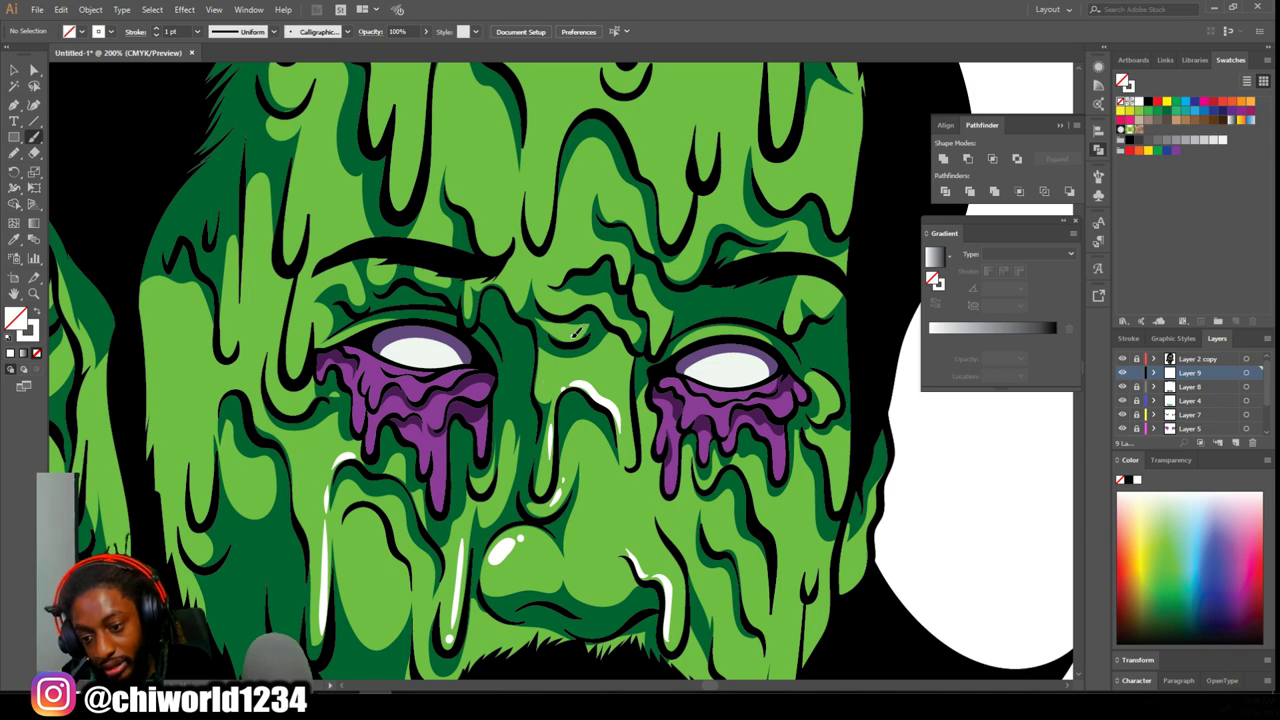
- Paint white highlights on the drip between the eyebrows and along the purple drips below the left eye
drag(598, 307, 542, 299)
key(ctrl+minus)
key(ctrl+minus)
key(ctrl+minus)
key(ctrl+minus)
scroll(717, 460, up, 2)
key(ctrl+plus)
key(ctrl+plus)
key(ctrl+plus)
scroll(682, 457, down, 5)
key(ctrl+plus)
mouse_move(379, 520)
mouse_down()
mouse_move(382, 464)
mouse_move(362, 446)
mouse_up()
click(385, 441)
drag(376, 398, 405, 355)
mouse_move(427, 356)
mouse_down()
mouse_move(372, 333)
mouse_move(343, 349)
mouse_move(305, 325)
mouse_move(279, 349)
mouse_up()
click(332, 342)
click(281, 340)
mouse_move(279, 419)
mouse_down()
mouse_move(300, 377)
mouse_move(259, 395)
mouse_move(241, 323)
mouse_move(253, 287)
mouse_up()
click(237, 326)
- Paint white highlights along the purple drips below the right eye
drag(727, 490, 733, 457)
click(733, 440)
mouse_move(708, 438)
mouse_down()
mouse_move(719, 383)
mouse_move(768, 379)
mouse_up()
click(716, 378)
drag(775, 378, 797, 404)
mouse_move(776, 453)
mouse_down()
mouse_move(821, 427)
mouse_move(886, 478)
mouse_up()
drag(880, 382, 912, 358)
drag(780, 342, 830, 358)
- Paint white highlights on the short chin drip, the long drip beside the mouth, and both lips
key(ctrl+minus)
key(ctrl+minus)
scroll(650, 420, down, 5)
drag(622, 490, 625, 472)
click(627, 461)
mouse_move(636, 640)
mouse_down()
mouse_move(649, 476)
mouse_move(648, 426)
mouse_up()
click(648, 411)
drag(541, 395, 614, 395)
drag(510, 355, 539, 352)
click(549, 353)
- Paint white highlights down the long drips on the right cheek
scroll(622, 498, up, 5)
drag(717, 540, 720, 512)
drag(726, 466, 717, 406)
drag(713, 399, 706, 388)
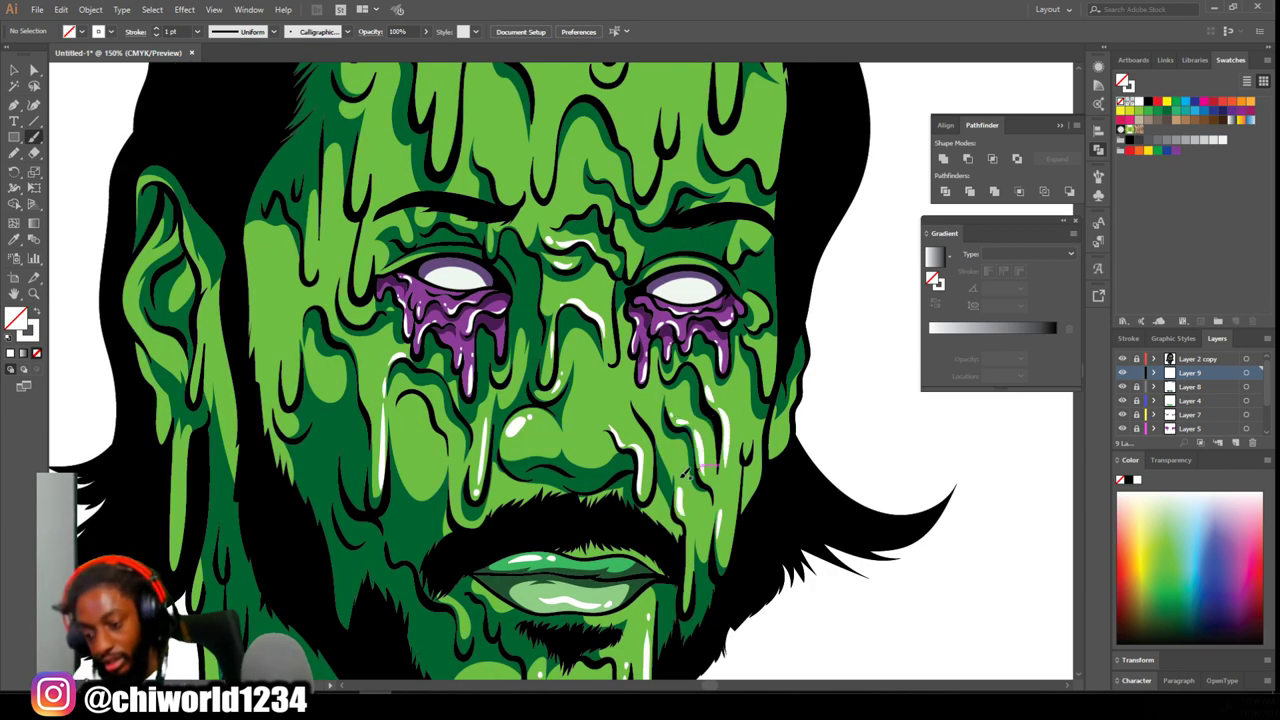
- Paint white highlights along the long drips beside the outer end of the left eyebrow
key(ctrl+plus)
mouse_move(300, 467)
mouse_down()
mouse_move(268, 330)
mouse_move(298, 264)
mouse_move(298, 200)
mouse_up()
click(285, 398)
scroll(301, 252, up, 1)
click(299, 180)
- Paint white highlights on the lower forehead drips just above the eyebrows, from the left brow across to the right
drag(503, 276, 472, 237)
drag(465, 230, 453, 219)
scroll(480, 250, up, 1)
mouse_move(546, 326)
mouse_down()
mouse_move(572, 205)
mouse_move(600, 190)
mouse_up()
drag(663, 313, 653, 263)
drag(646, 257, 637, 235)
drag(828, 304, 790, 278)
- Paint white highlights on the upper forehead drips below the hairline, working from the right side towards the left
scroll(760, 280, up, 1)
mouse_move(716, 320)
mouse_down()
mouse_move(708, 288)
mouse_move(812, 170)
mouse_move(720, 144)
mouse_move(662, 108)
mouse_up()
click(649, 115)
drag(624, 180, 601, 108)
drag(530, 168, 548, 98)
drag(619, 232, 610, 213)
click(610, 191)
mouse_move(505, 129)
mouse_down()
mouse_move(501, 99)
mouse_move(402, 149)
mouse_up()
scroll(500, 108, up, 1)
click(396, 159)
- Paint white highlights on the remaining drips on the left side of the forehead
scroll(440, 165, down, 1)
mouse_move(491, 195)
mouse_down()
mouse_move(485, 178)
mouse_move(446, 190)
mouse_up()
mouse_move(412, 354)
mouse_down()
mouse_move(404, 338)
mouse_move(430, 238)
mouse_up()
drag(388, 290, 380, 262)
drag(376, 210, 350, 160)
drag(286, 204, 284, 162)
- Paint white highlights along the ear edge and on the neck drips below the beard
key(ctrl+minus)
key(ctrl+minus)
key(ctrl+minus)
key(ctrl+minus)
key(ctrl+minus)
scroll(624, 470, down, 1)
key(ctrl+equal)
key(ctrl+equal)
key(ctrl+equal)
key(ctrl+equal)
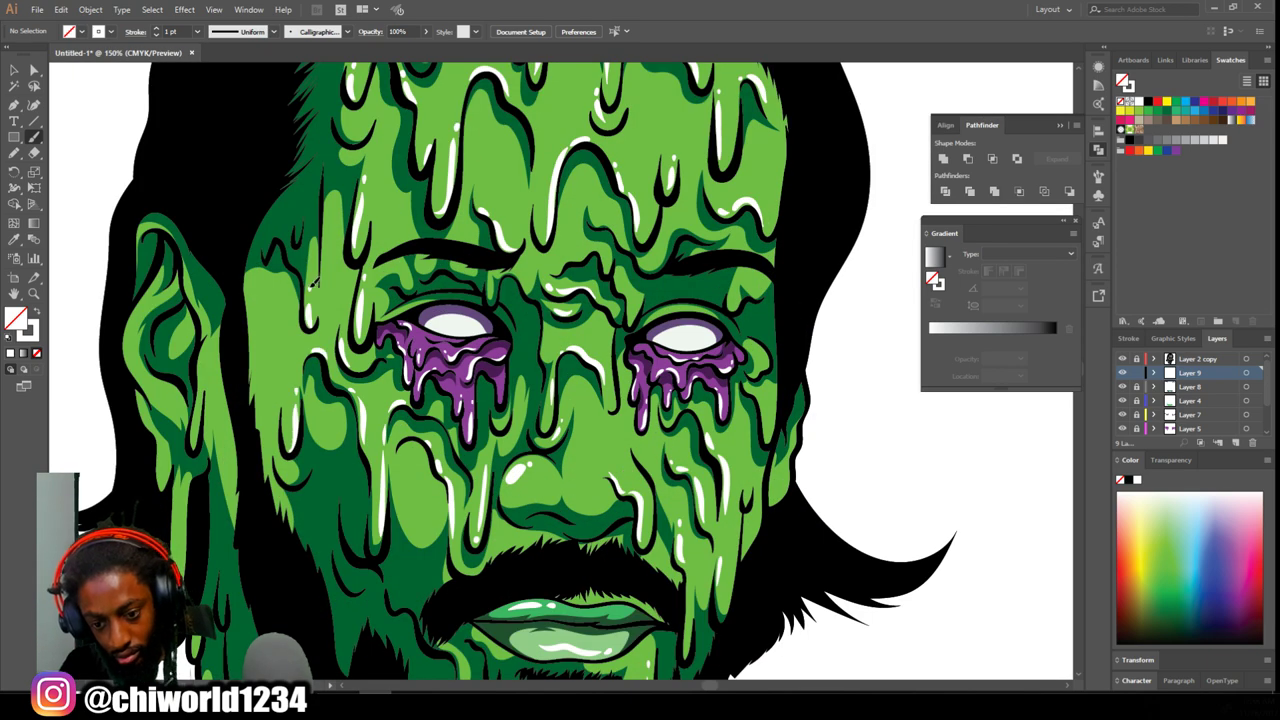
scroll(312, 292, down, 1)
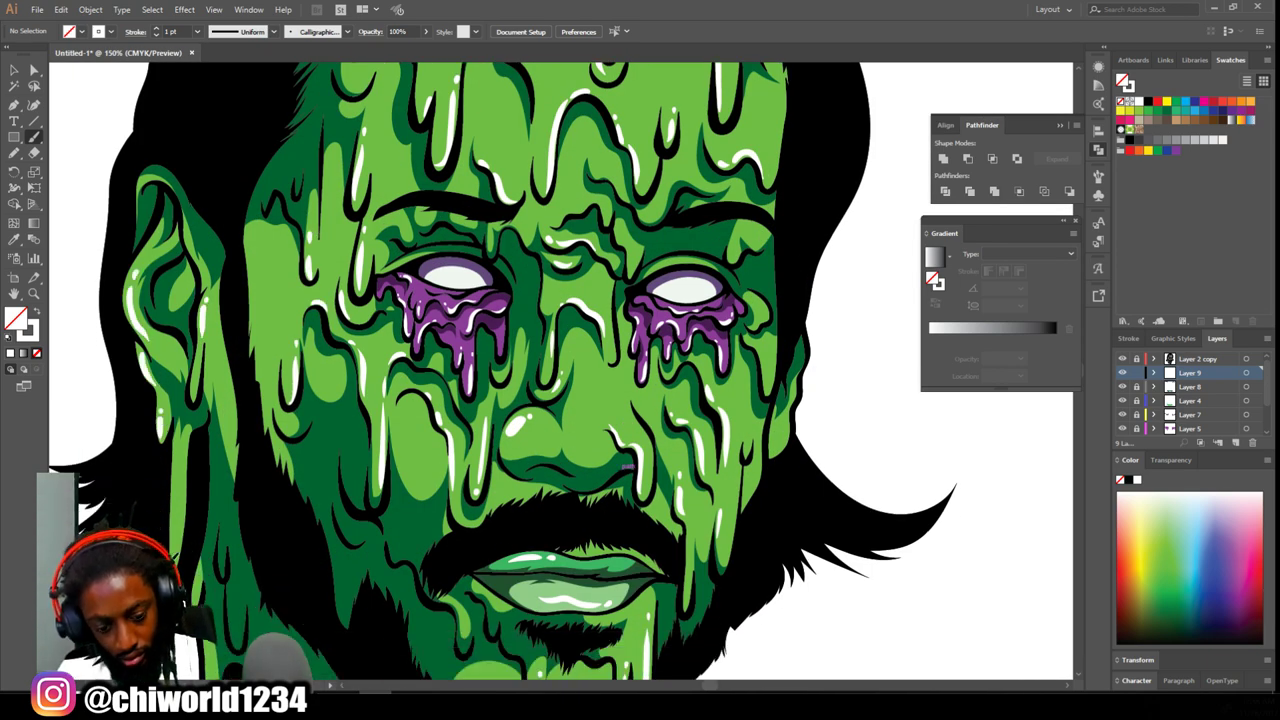
scroll(627, 466, down, 4)
scroll(529, 603, up, 5)
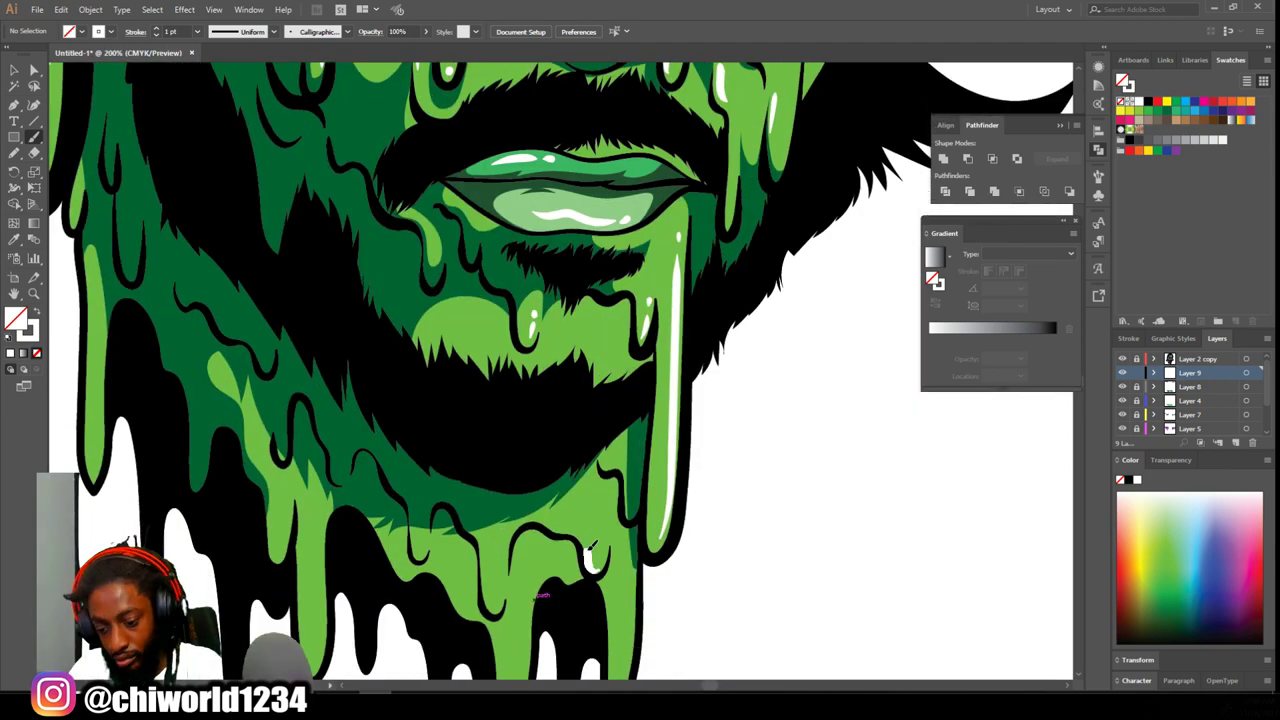
mouse_move(515, 530)
mouse_down()
mouse_move(412, 520)
mouse_move(370, 452)
mouse_move(297, 391)
mouse_up()
drag(322, 444, 300, 392)
drag(256, 346, 190, 298)
- Paint white highlights on the dark green jaw drips next to the beard's left side
key(ctrl+minus)
key(ctrl+minus)
key(ctrl+minus)
key(ctrl+minus)
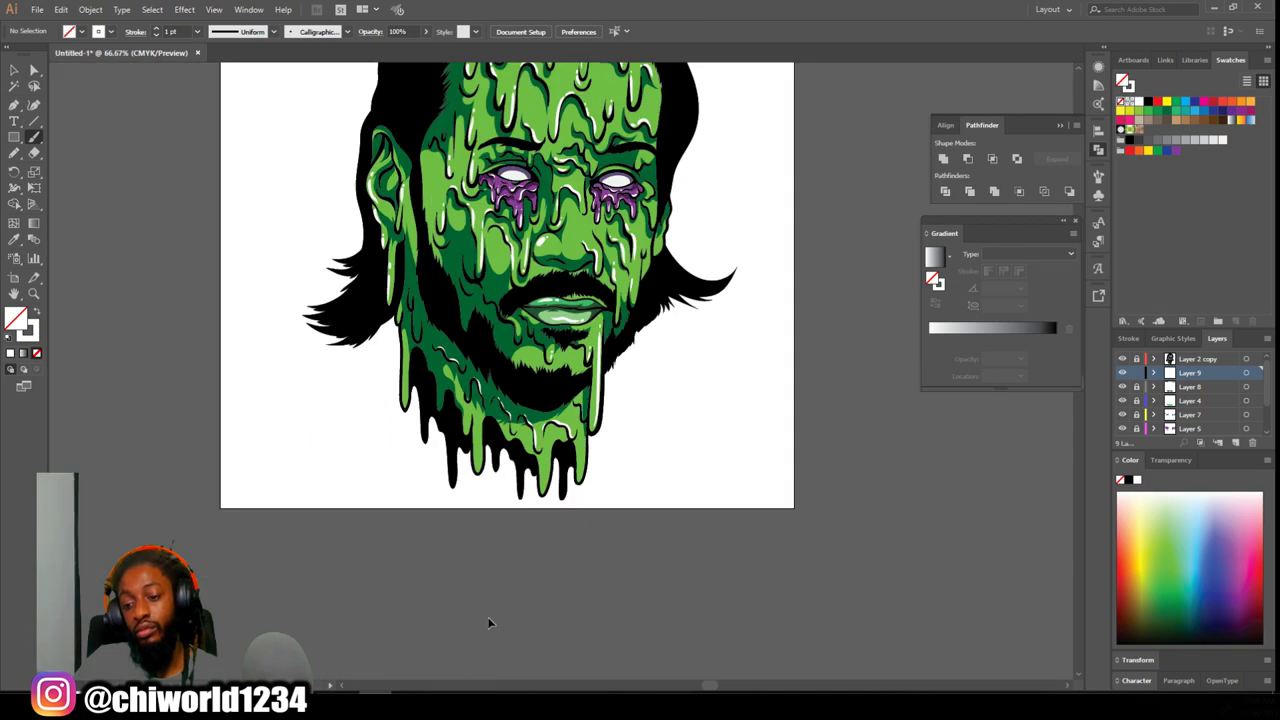
scroll(491, 623, up, 2)
key(ctrl+plus)
key(ctrl+plus)
key(ctrl+plus)
scroll(400, 450, down, 1)
mouse_move(338, 432)
mouse_down()
mouse_move(355, 466)
mouse_move(346, 394)
mouse_up()
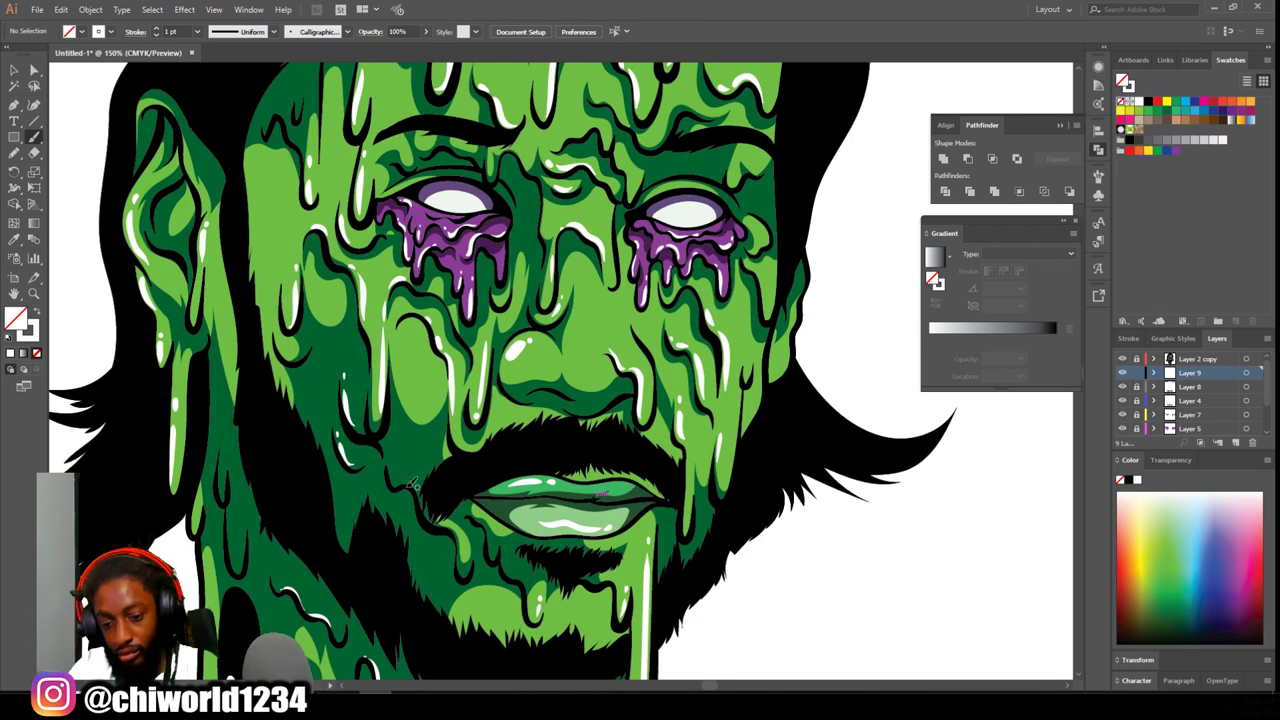
scroll(395, 475, up, 2)
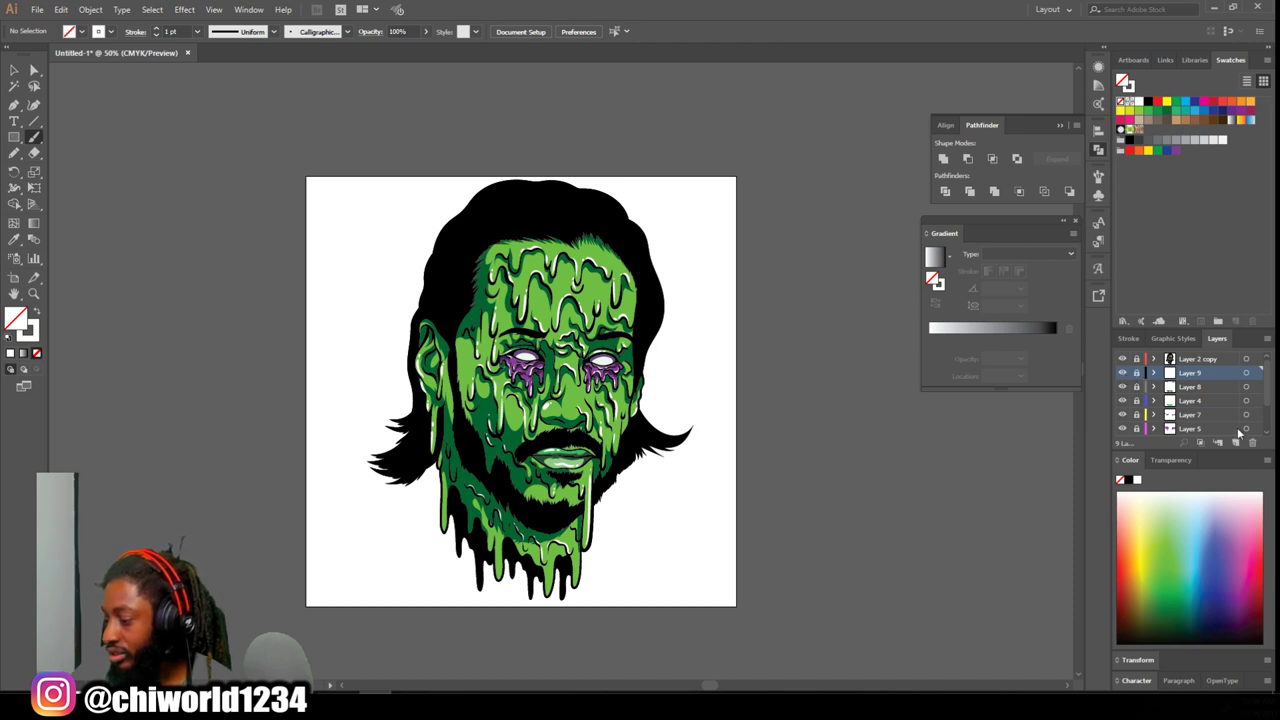
- Create a new layer above Layer 2 copy and set the fill to the White, Black gradient swatch
click(1236, 443)
drag(1181, 350, 1182, 354)
click(1230, 121)
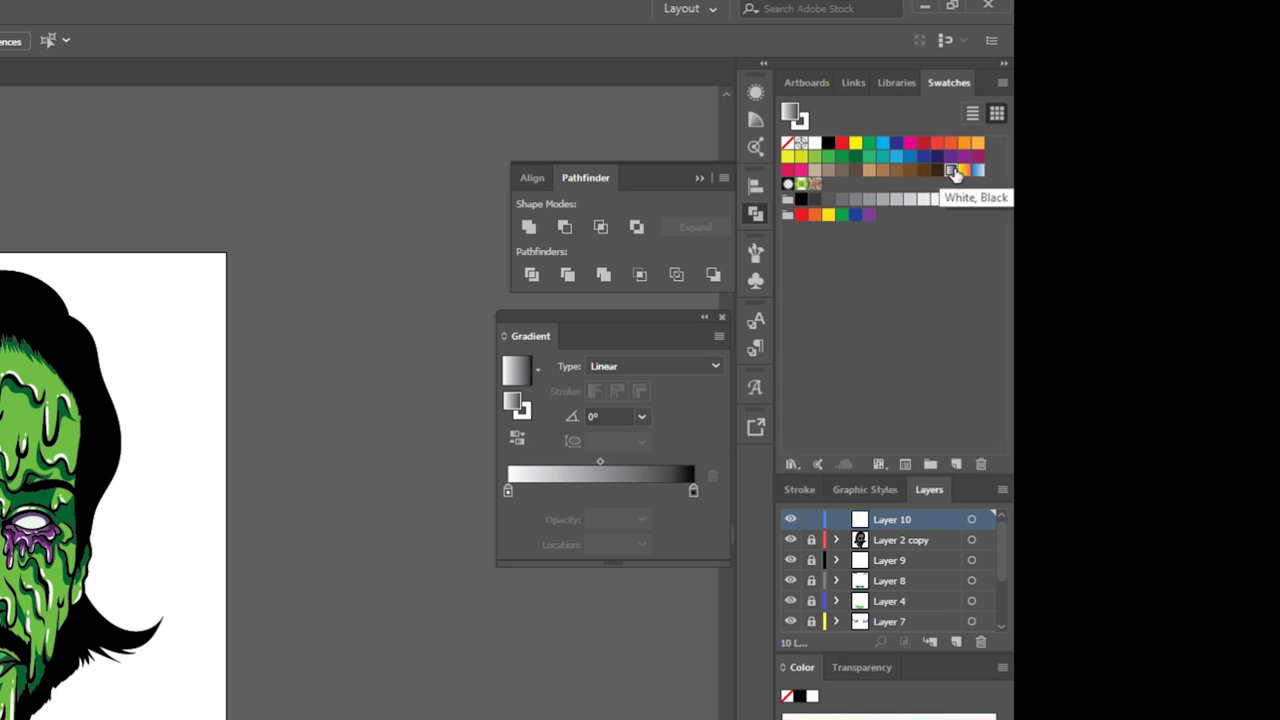
- Add a middle stop at about 49.5% to the gradient and set its start stop to black with K 100
click(600, 491)
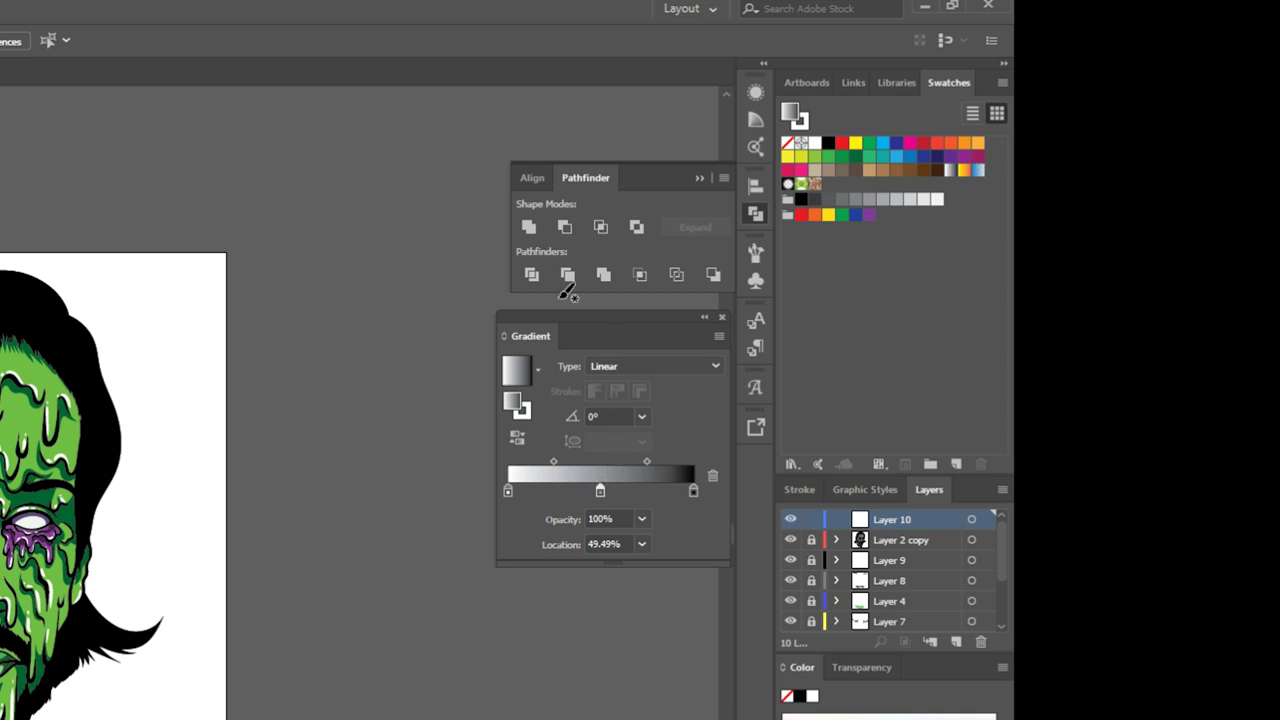
click(508, 491)
double_click(508, 491)
drag(567, 640, 660, 651)
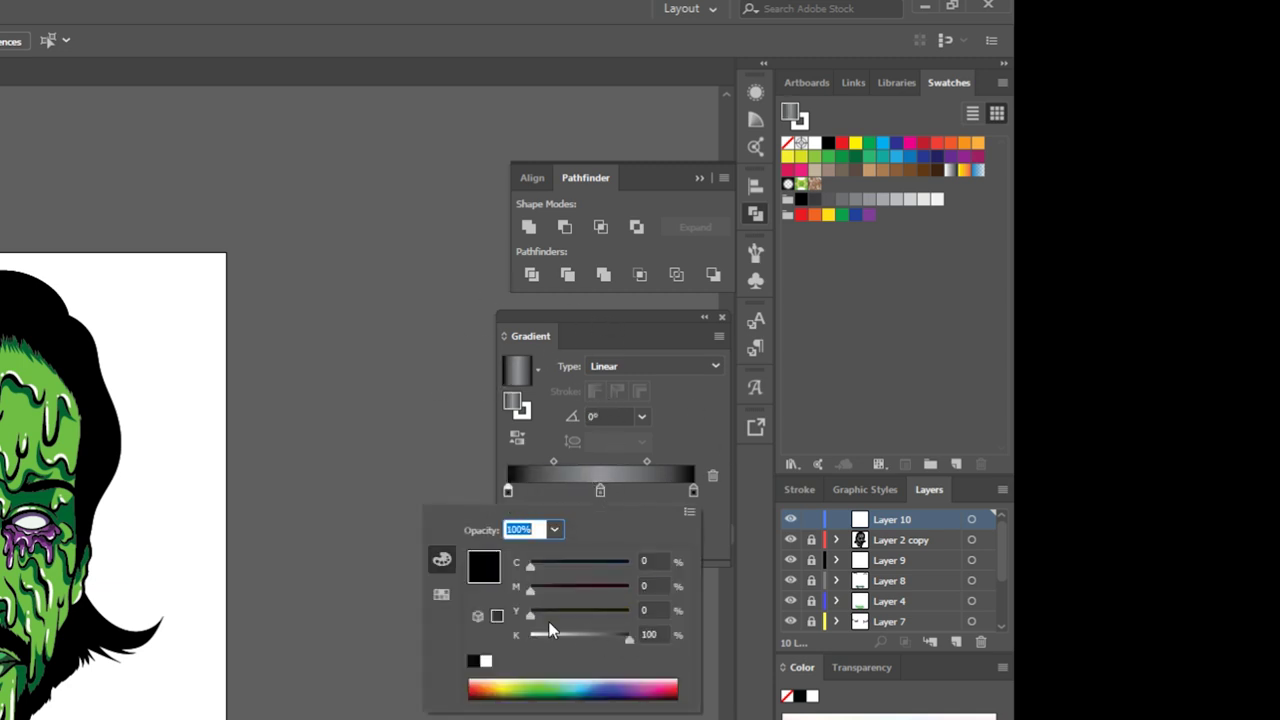
- Set the gradient's end stop to C 60, M 65, Y 55, K 100
click(694, 491)
double_click(694, 491)
drag(614, 647, 699, 646)
drag(548, 618, 596, 596)
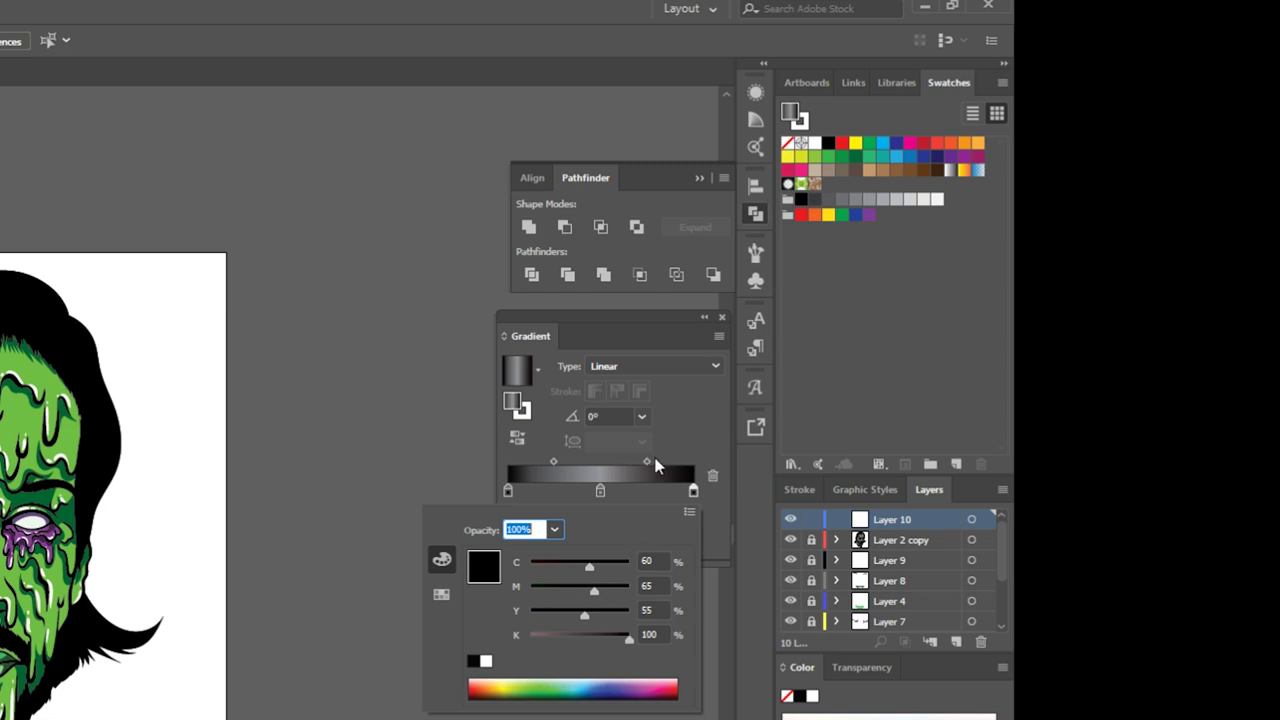
- Move both gradient midpoints closer to the middle stop and set the start stop to C 28, M 32, Y 42, K 100
click(652, 463)
click(645, 463)
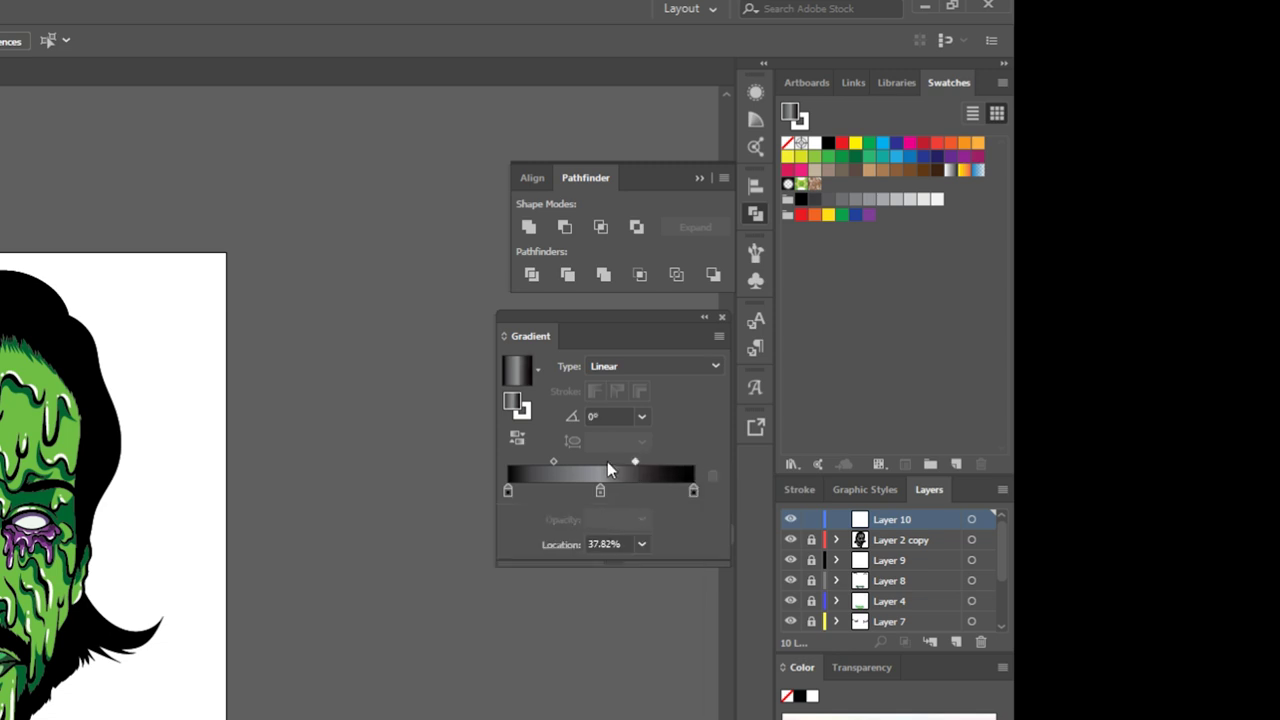
drag(552, 462, 574, 461)
click(508, 490)
double_click(508, 490)
drag(558, 563, 572, 613)
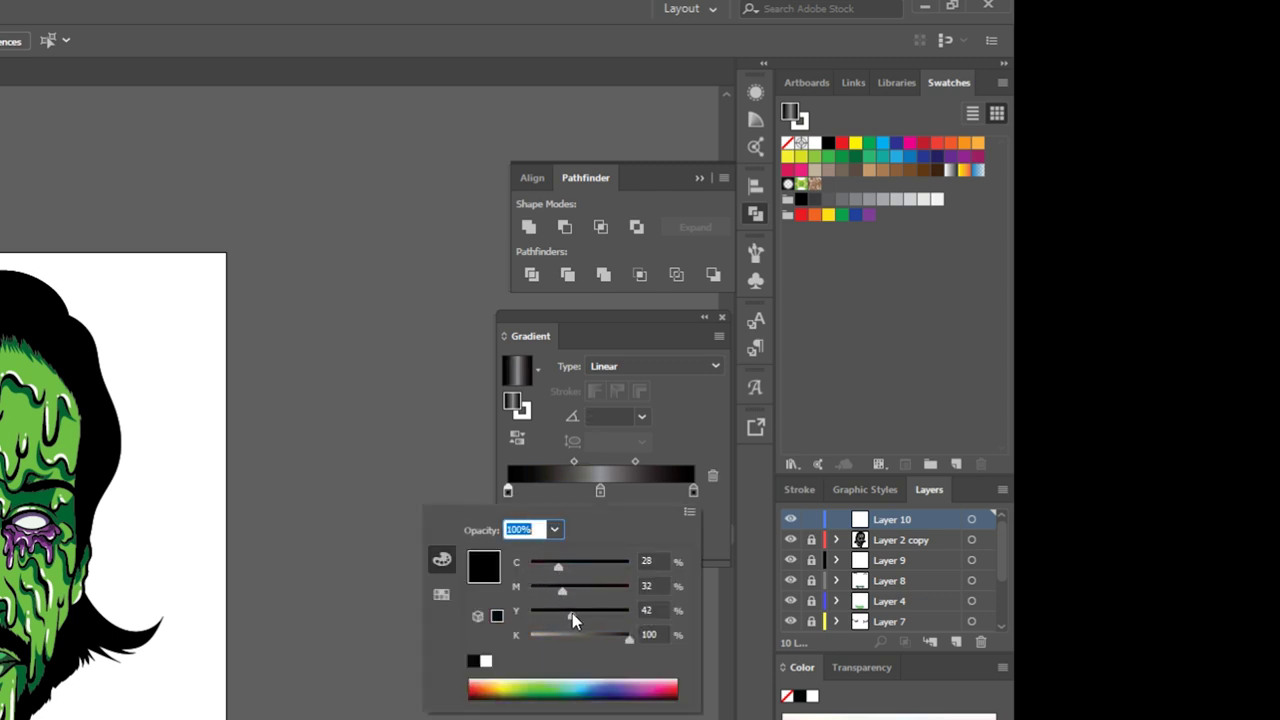
click(636, 462)
drag(638, 461, 635, 460)
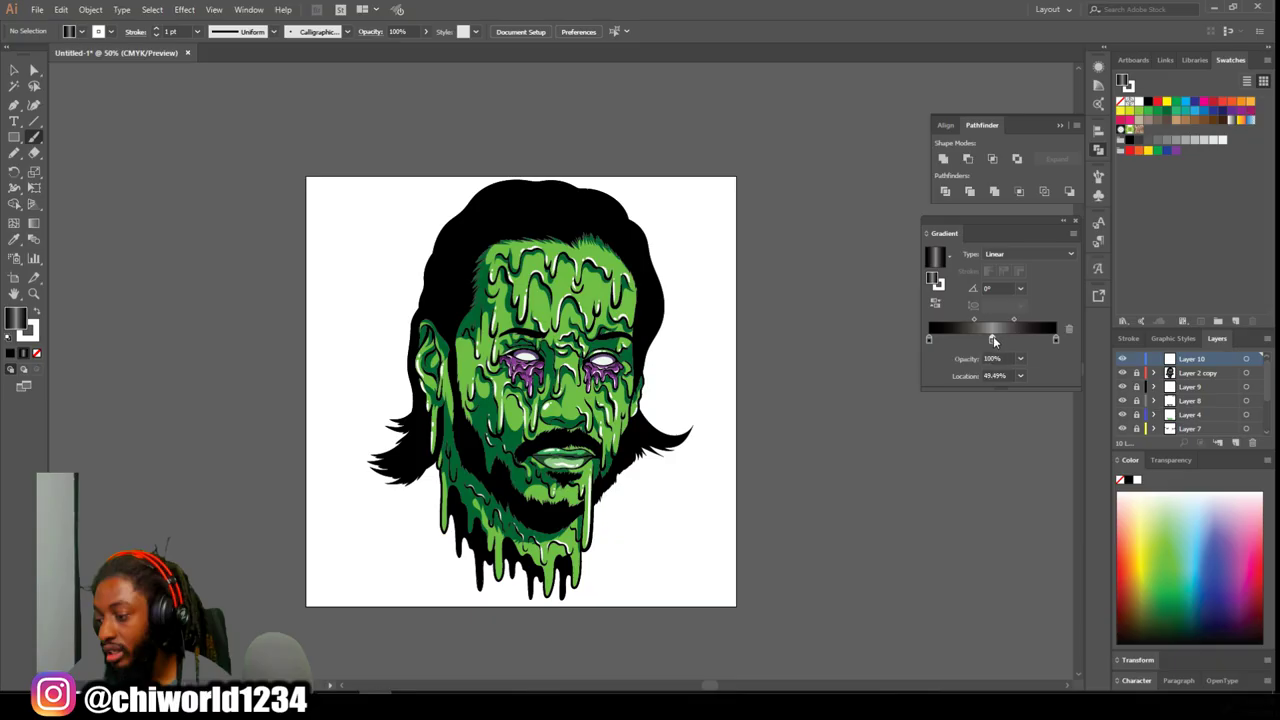
- Set the gradient's middle stop to C 71, M 57, Y 63, K 14
double_click(600, 490)
click(979, 389)
click(976, 405)
click(964, 424)
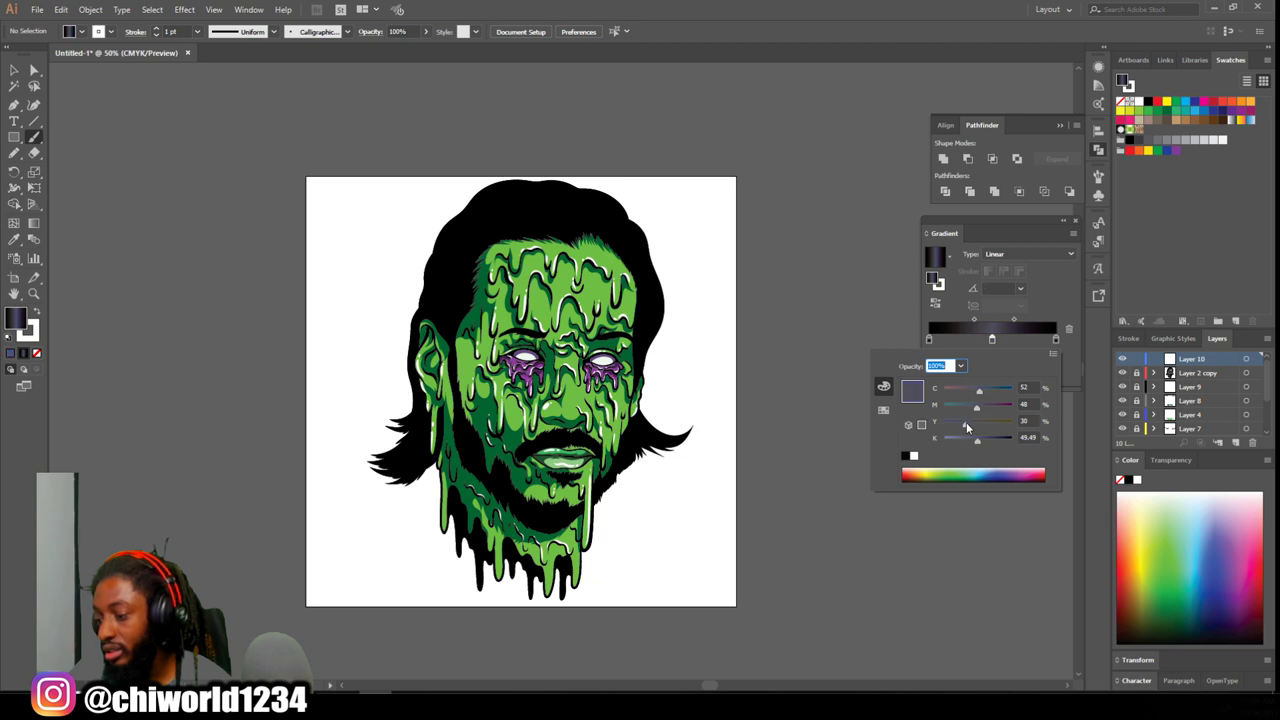
drag(977, 445, 988, 427)
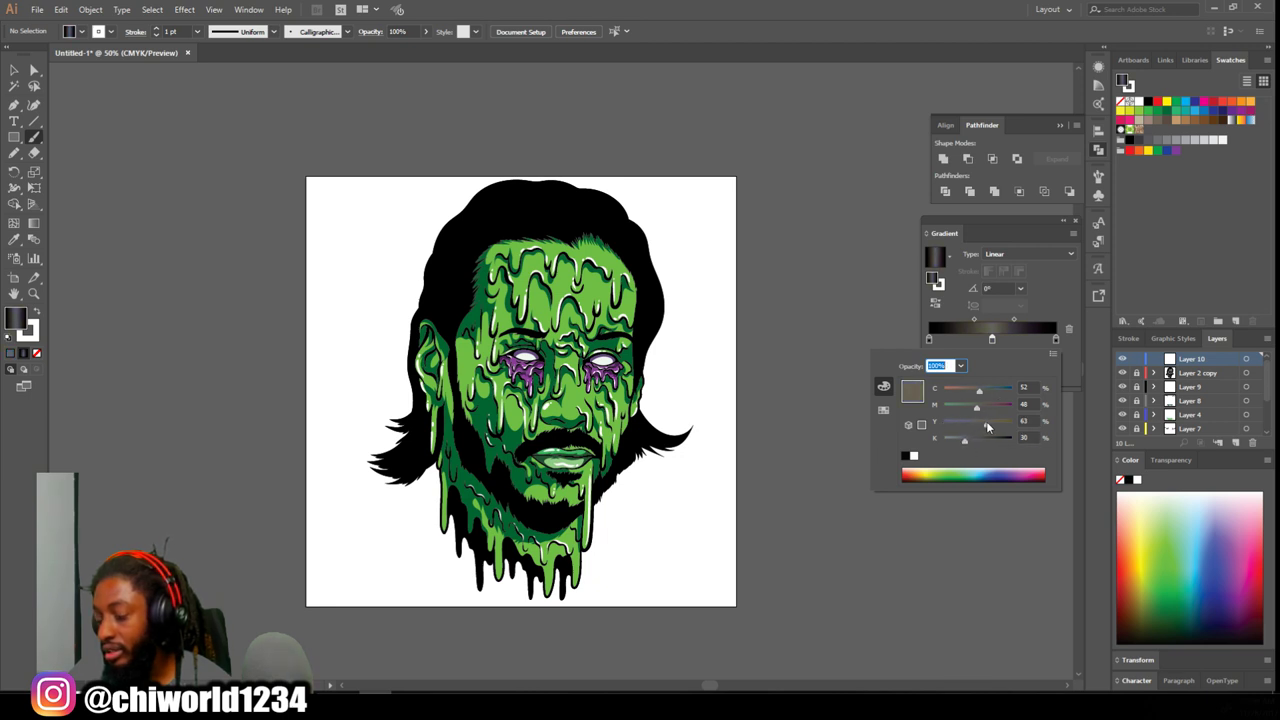
drag(988, 392, 993, 392)
drag(966, 441, 954, 439)
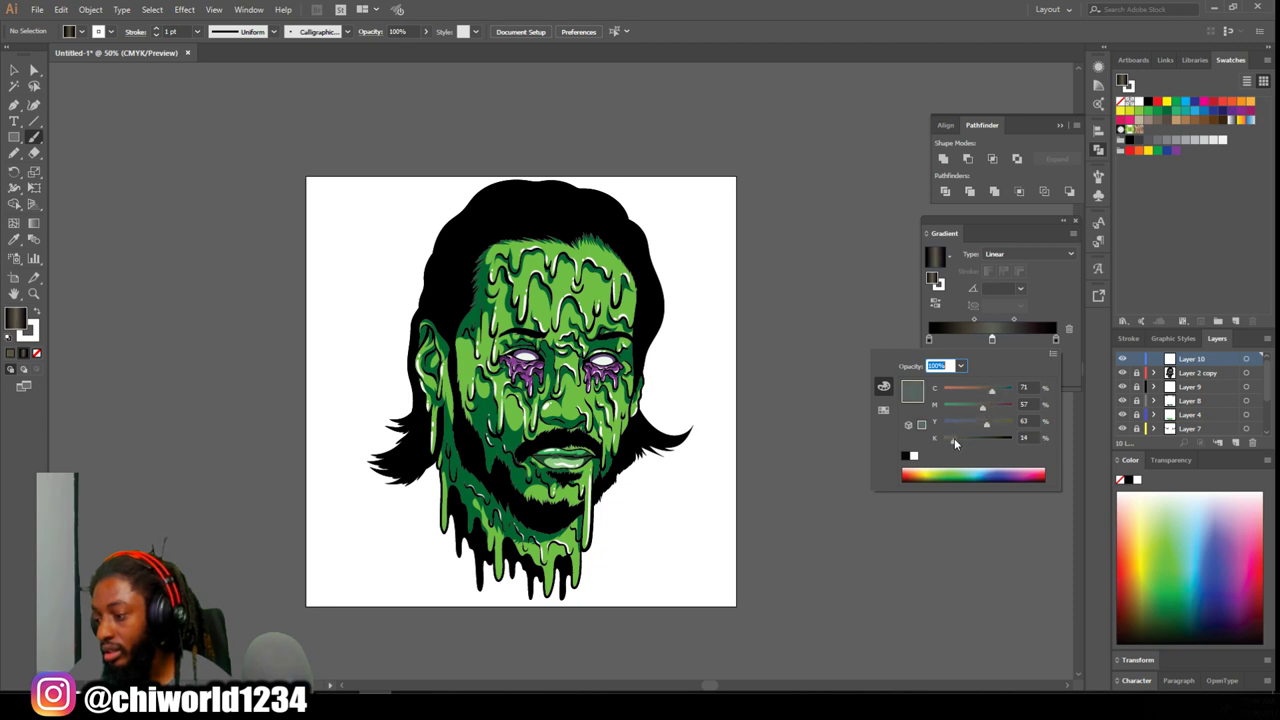
- Tighten both gradient midpoints around the middle stop and set the start stop to C 51, M 48, Y 47, K 100
drag(973, 321, 1011, 321)
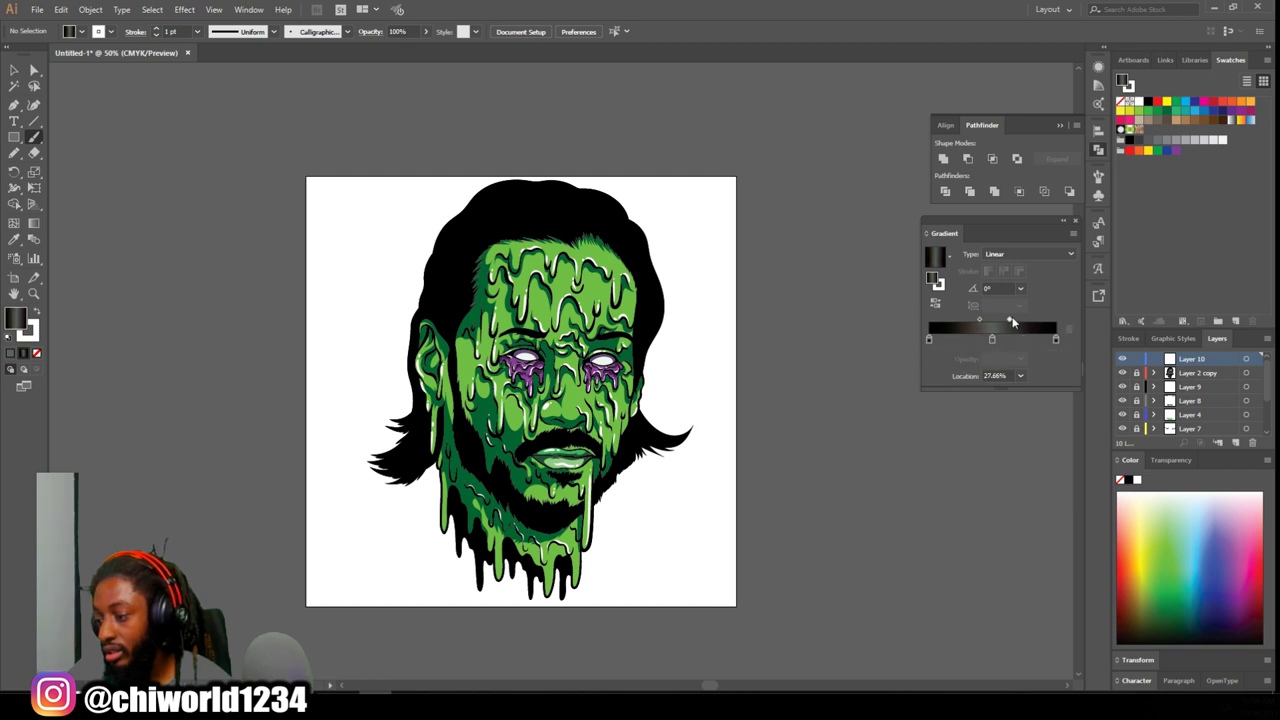
double_click(929, 340)
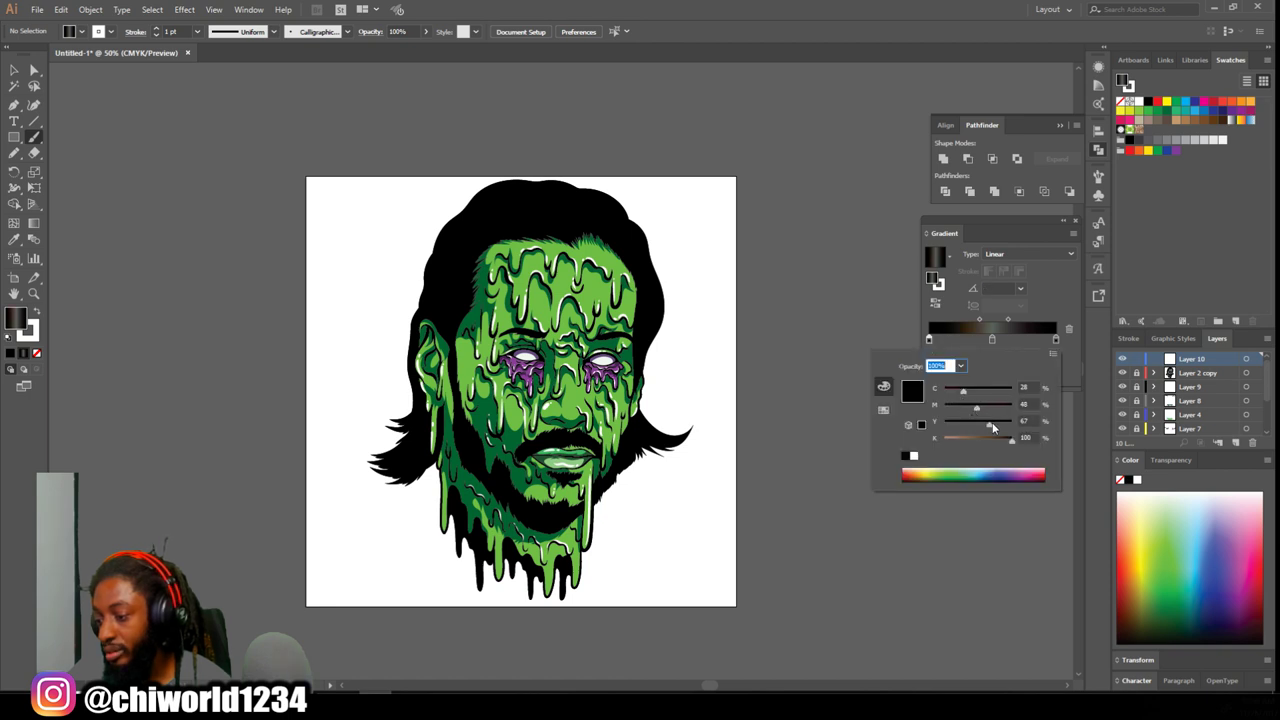
drag(991, 425, 978, 391)
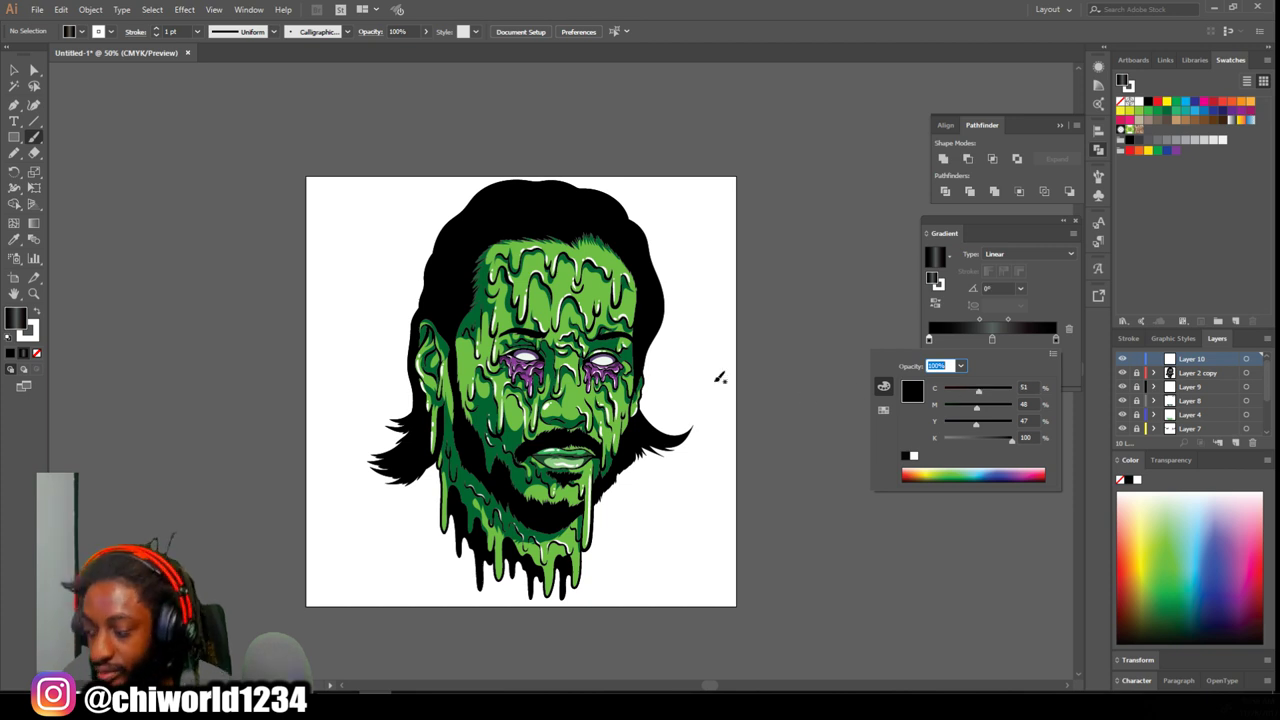
click(252, 214)
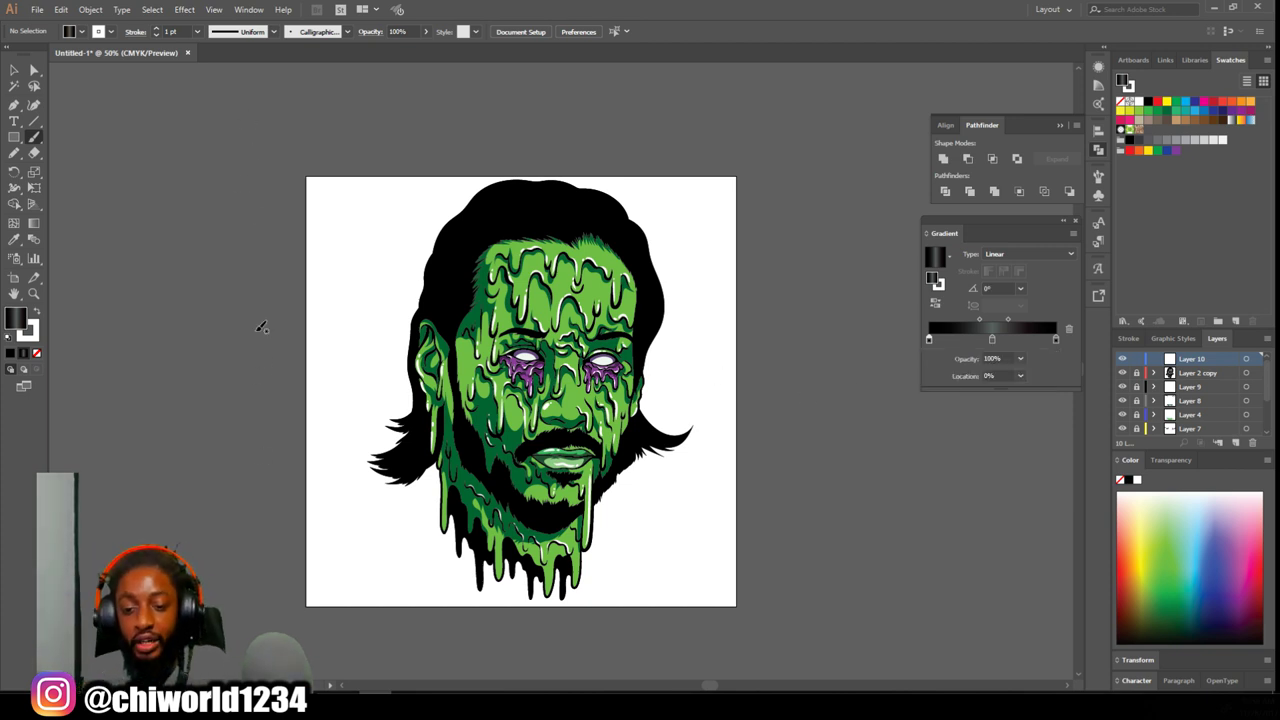
- Swap the gradient from the fill to the stroke, painting a test brush stroke beside the artboard before and after the swap
drag(259, 334, 198, 125)
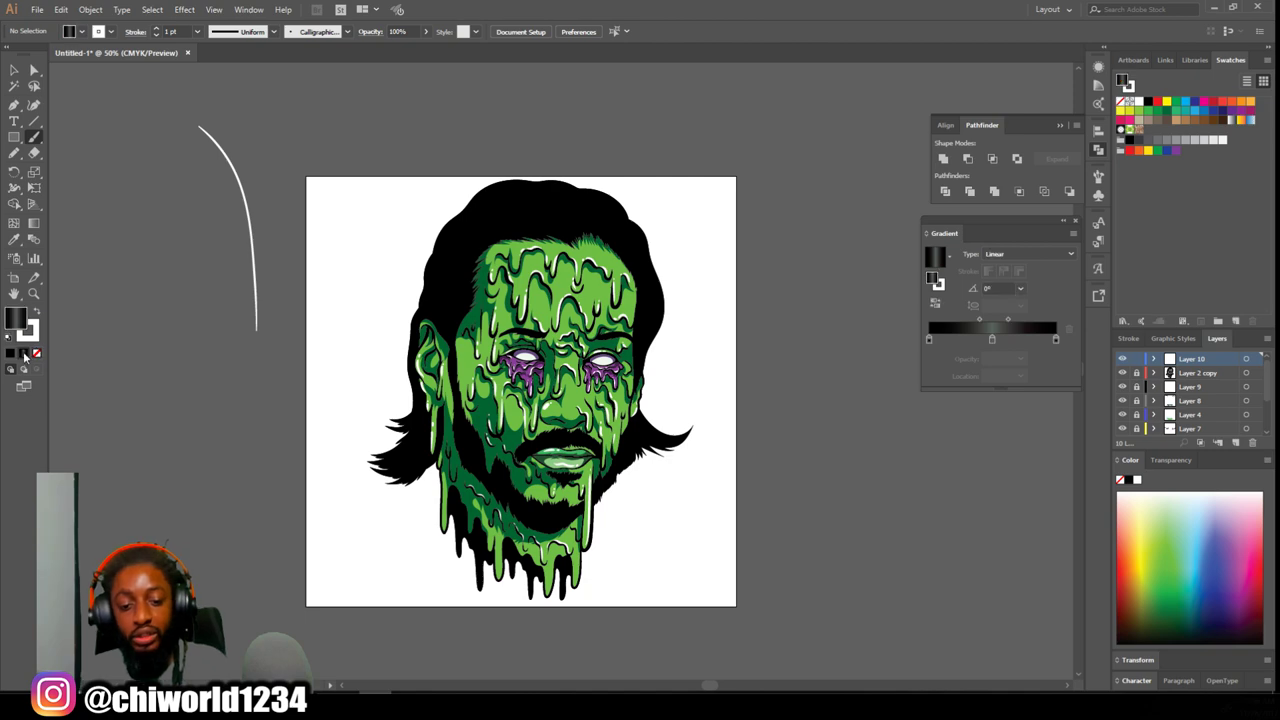
click(35, 313)
mouse_move(165, 278)
mouse_down()
mouse_move(178, 414)
mouse_move(162, 440)
mouse_up()
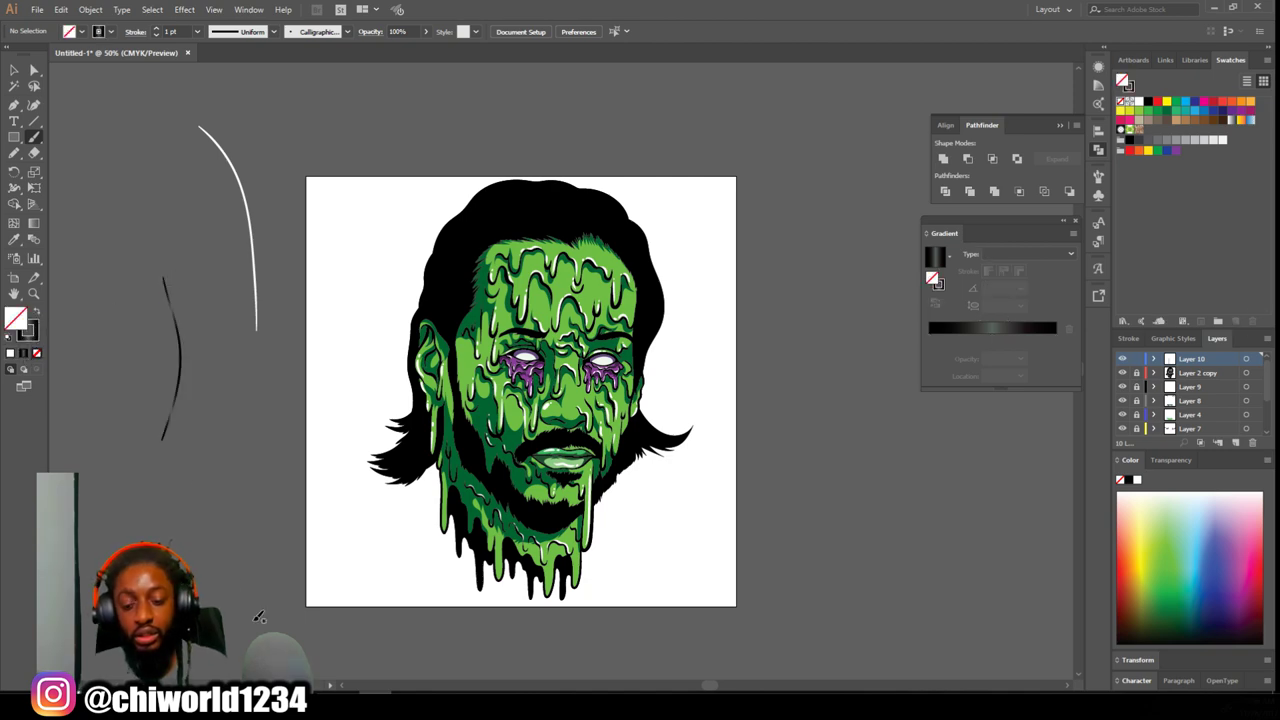
- Paint gradient hair strands on the left side of the hair above the forehead, sweeping towards the hairline's peak
scroll(257, 602, up, 1)
key(ctrl+equal)
key(ctrl+equal)
key(ctrl+equal)
scroll(320, 436, up, 2)
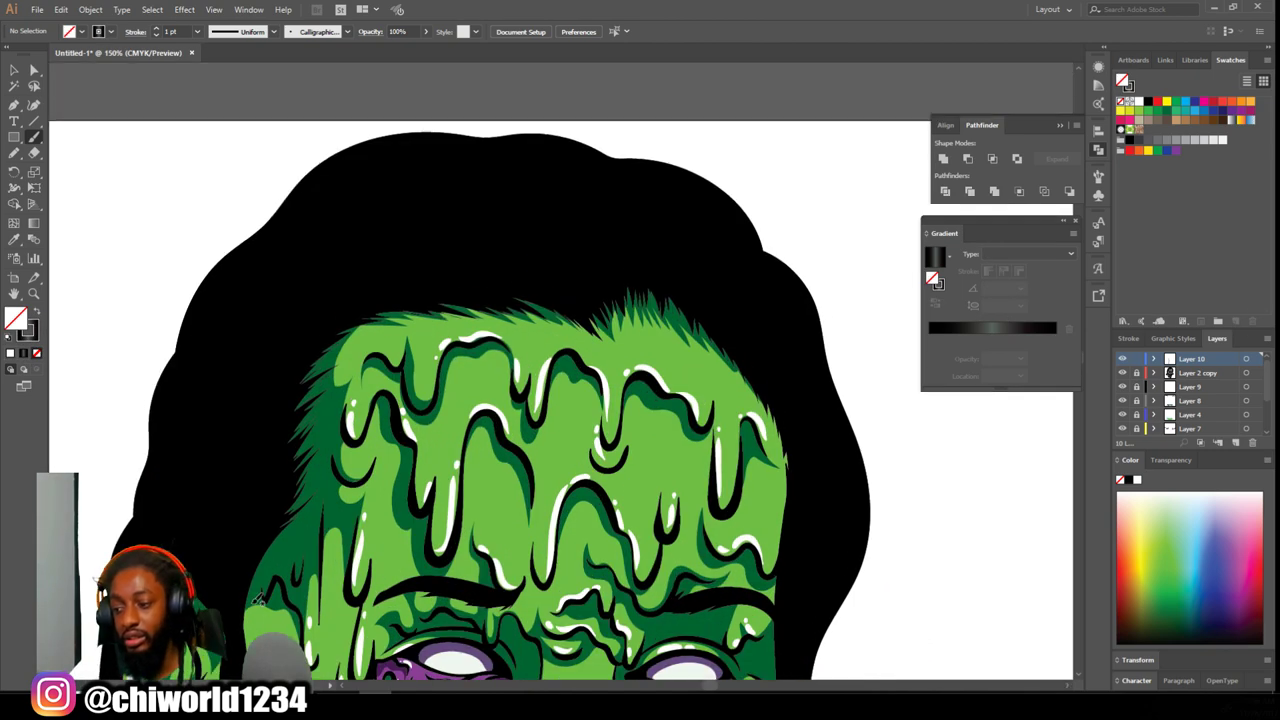
drag(428, 276, 558, 373)
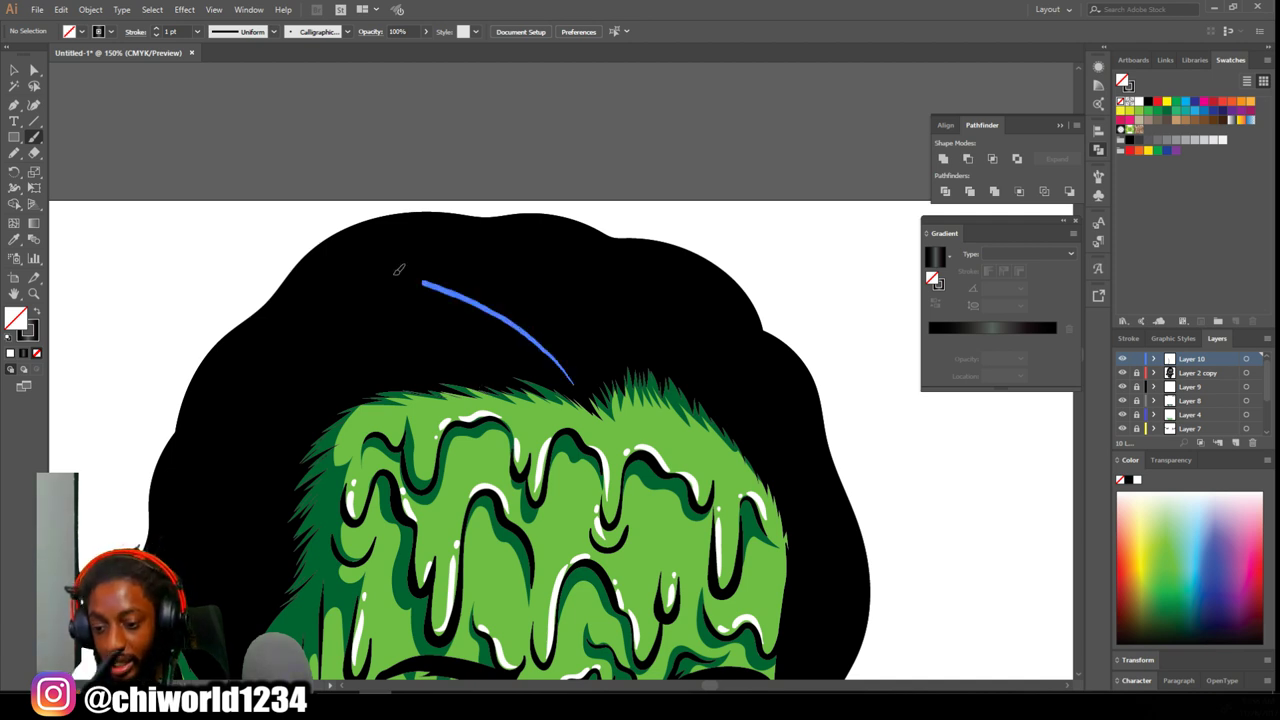
mouse_move(405, 296)
mouse_down()
mouse_move(555, 378)
mouse_move(528, 370)
mouse_up()
drag(425, 332, 530, 378)
mouse_move(352, 325)
mouse_down()
mouse_move(500, 372)
mouse_move(509, 361)
mouse_up()
drag(400, 312, 508, 358)
drag(412, 290, 528, 360)
drag(440, 260, 555, 350)
mouse_move(512, 256)
mouse_down()
mouse_move(562, 358)
mouse_move(575, 358)
mouse_up()
drag(581, 268, 581, 376)
drag(610, 292, 586, 370)
key(ctrl+z)
key(ctrl+z)
- Paint gradient hair strands on the right side and centre of the hair above the hairline's peak
drag(672, 304, 594, 376)
drag(694, 312, 595, 366)
mouse_move(648, 287)
mouse_down()
mouse_move(585, 360)
mouse_move(648, 289)
mouse_up()
mouse_move(580, 366)
mouse_down()
mouse_move(630, 262)
mouse_move(615, 264)
mouse_up()
drag(572, 372, 596, 256)
- Paint gradient hair strands along the left side of the hair, from above the ear up to the crown
key(ctrl+minus)
key(ctrl+minus)
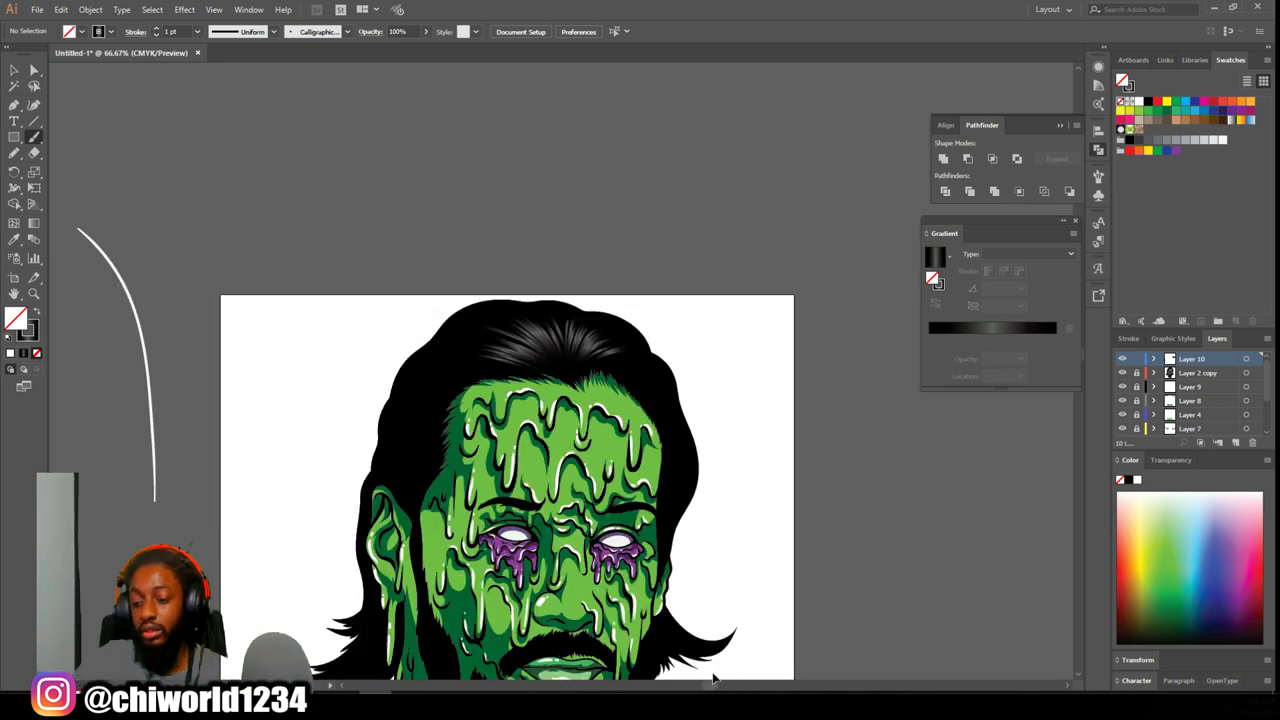
key(ctrl+minus)
drag(598, 676, 662, 606)
key(ctrl+equal)
key(ctrl+equal)
mouse_move(442, 422)
mouse_down()
mouse_move(496, 433)
mouse_move(500, 414)
mouse_up()
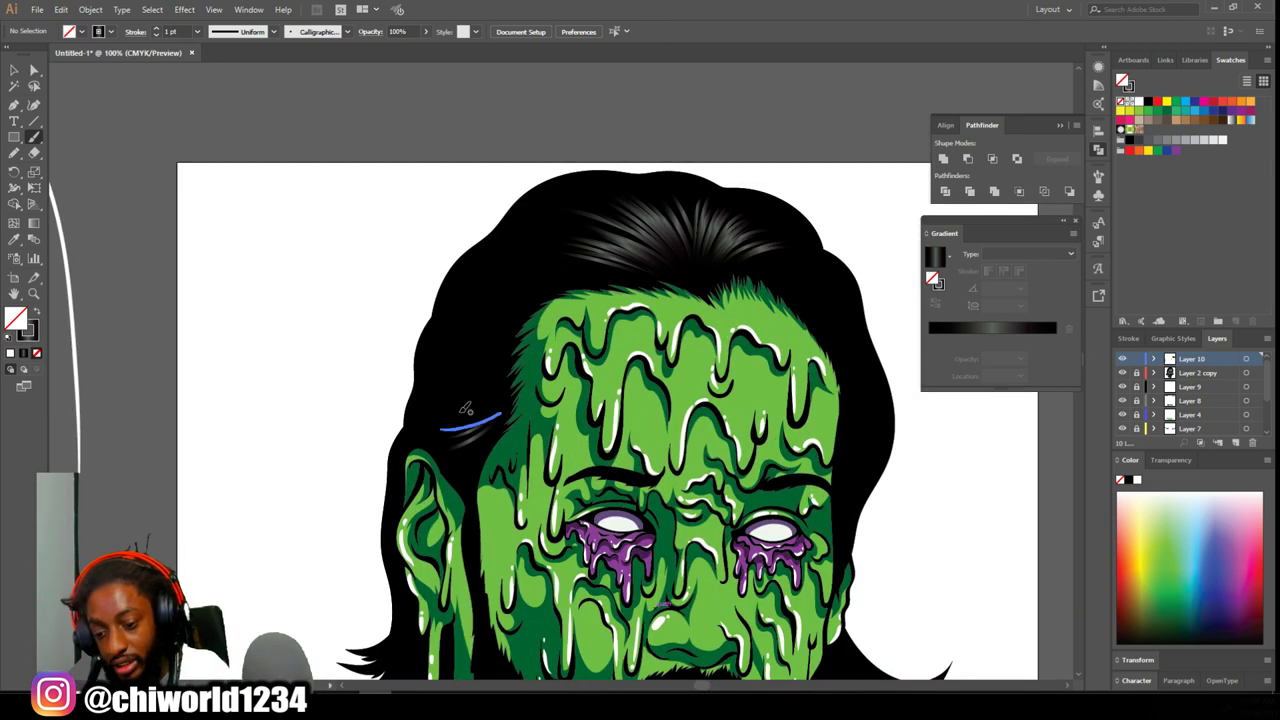
mouse_move(446, 404)
mouse_down()
mouse_move(501, 398)
mouse_move(501, 378)
mouse_up()
drag(431, 366, 528, 300)
drag(459, 310, 562, 279)
drag(499, 281, 616, 268)
- Paint gradient hair strands on the flicked-out hair ends on both sides of the neck
key(ctrl+minus)
key(ctrl+minus)
scroll(604, 262, right, 2)
key(ctrl+equal)
key(ctrl+equal)
key(ctrl+minus)
key(ctrl+minus)
key(ctrl+plus)
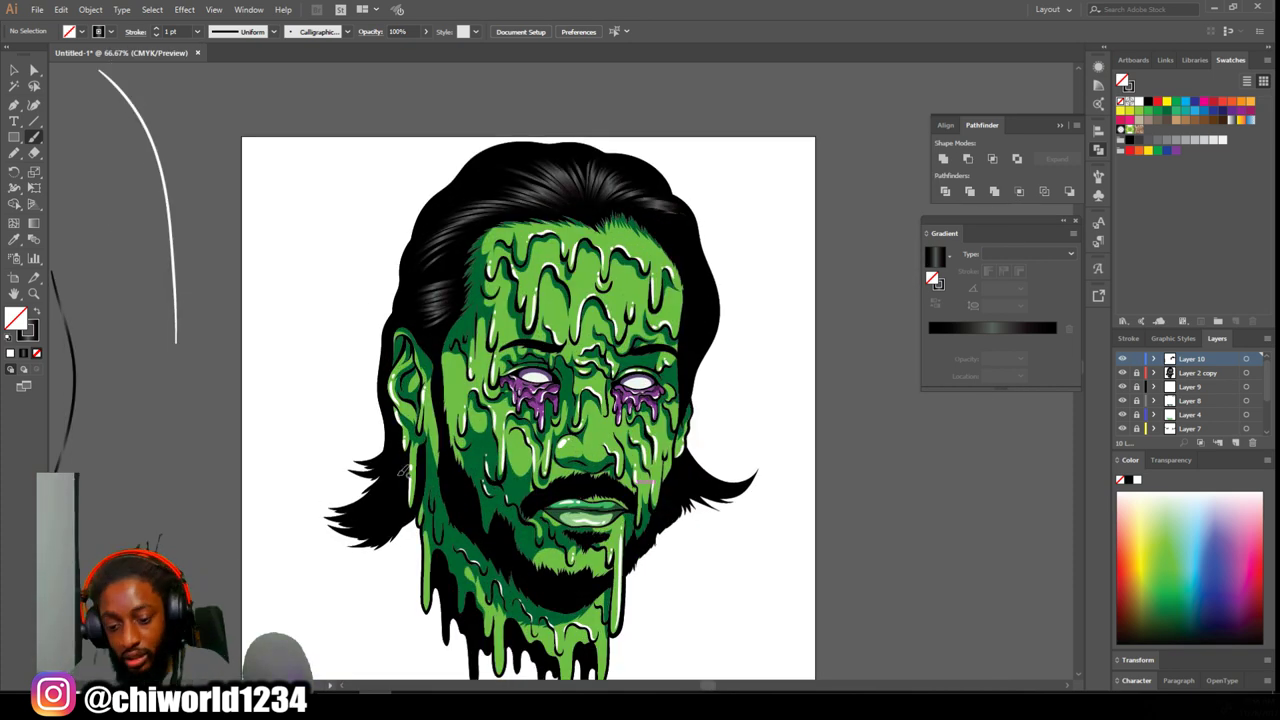
drag(394, 470, 364, 492)
drag(404, 445, 350, 486)
drag(395, 477, 340, 503)
drag(716, 479, 686, 455)
- Paint short gradient strands across the moustache, chin beard and left jawline beard
key(ctrl+plus)
key(ctrl+plus)
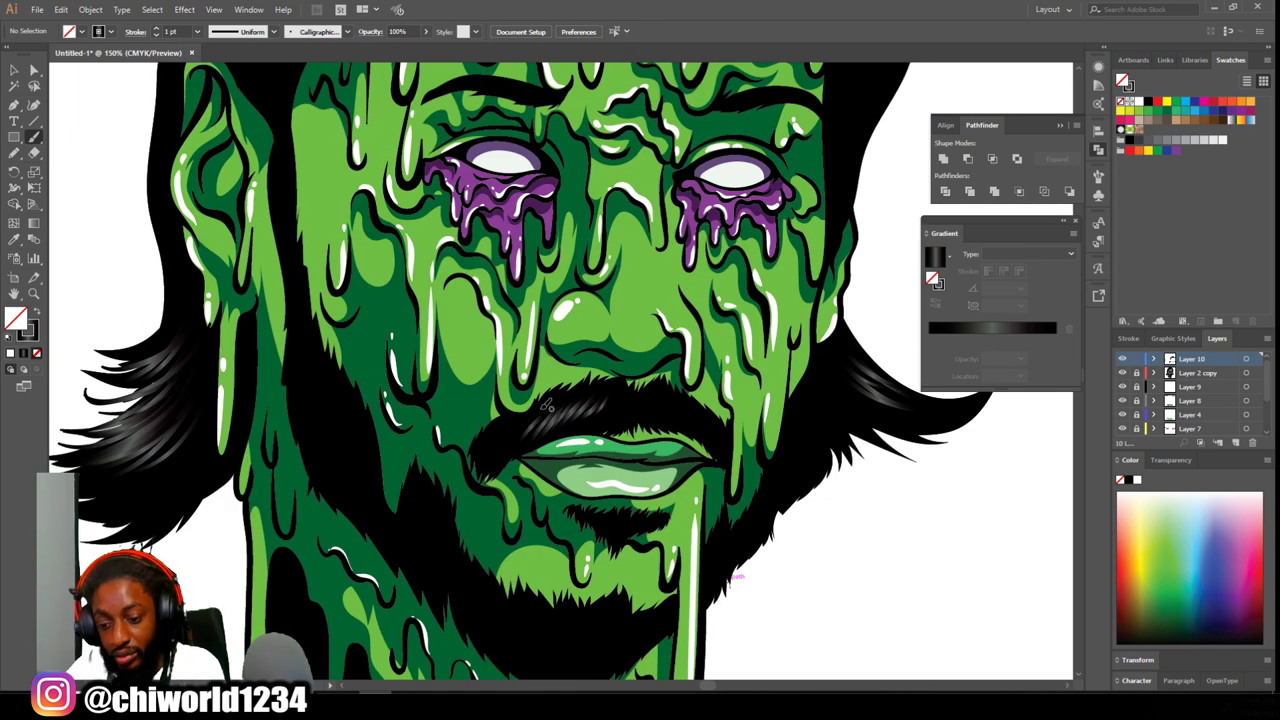
scroll(618, 100, down, 2)
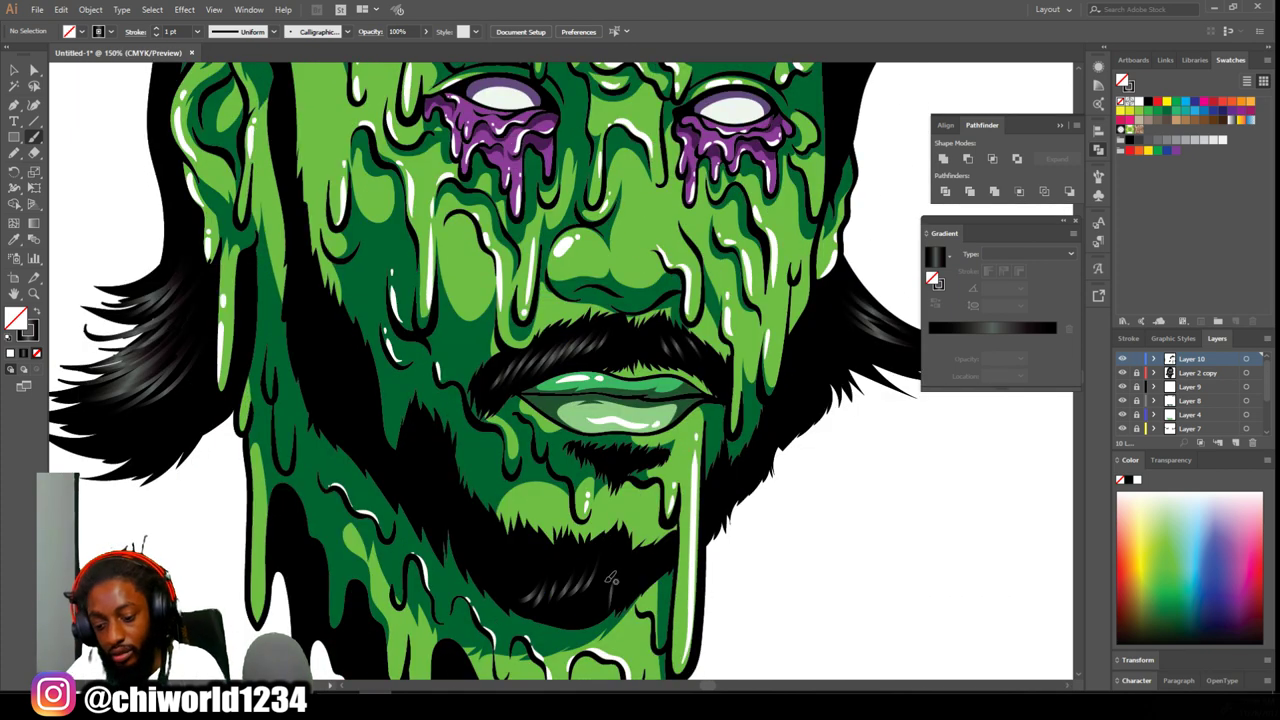
mouse_move(437, 523)
mouse_down()
mouse_move(446, 502)
mouse_move(302, 298)
mouse_up()
key(ctrl+minus)
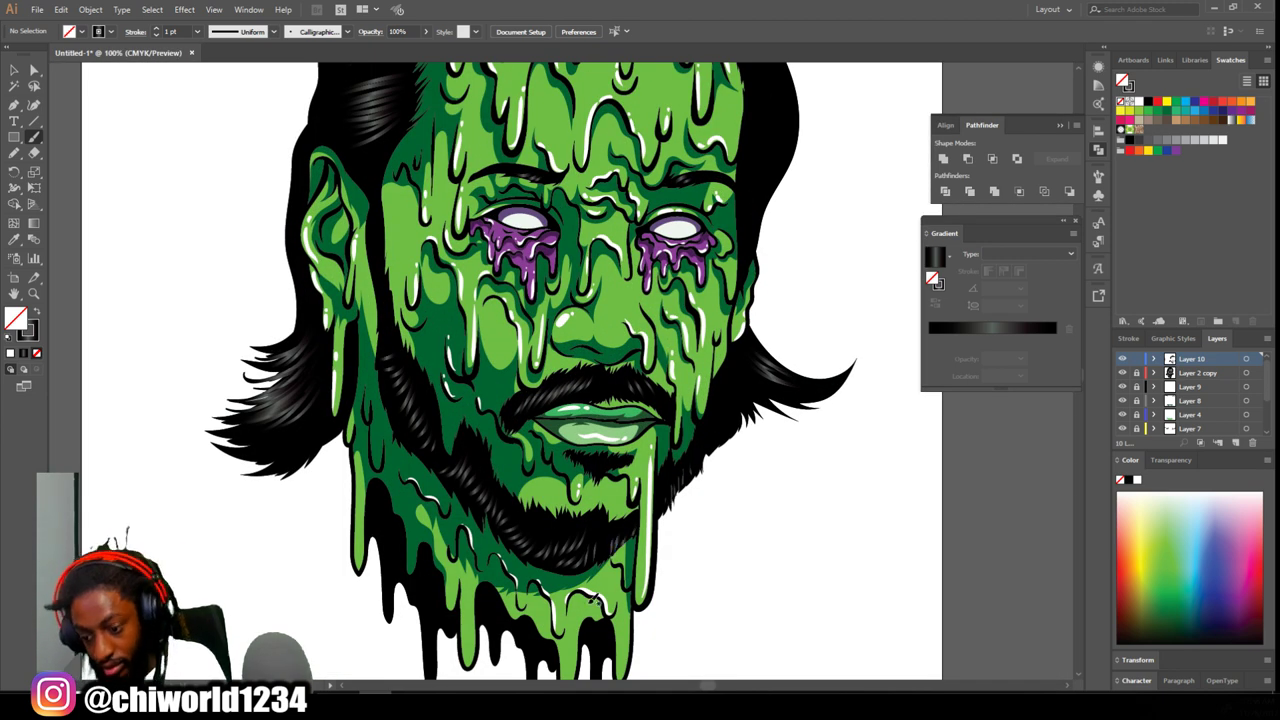
scroll(738, 598, up, 3)
key(ctrl+minus)
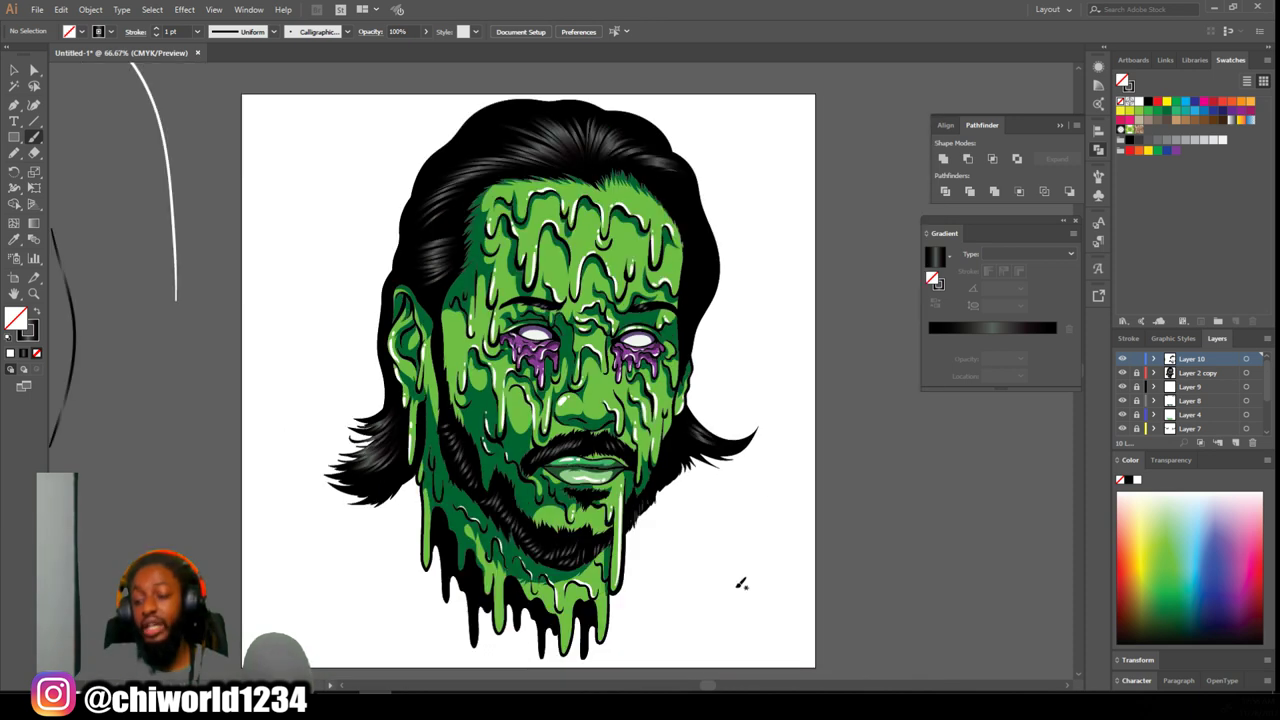
scroll(741, 584, up, 1)
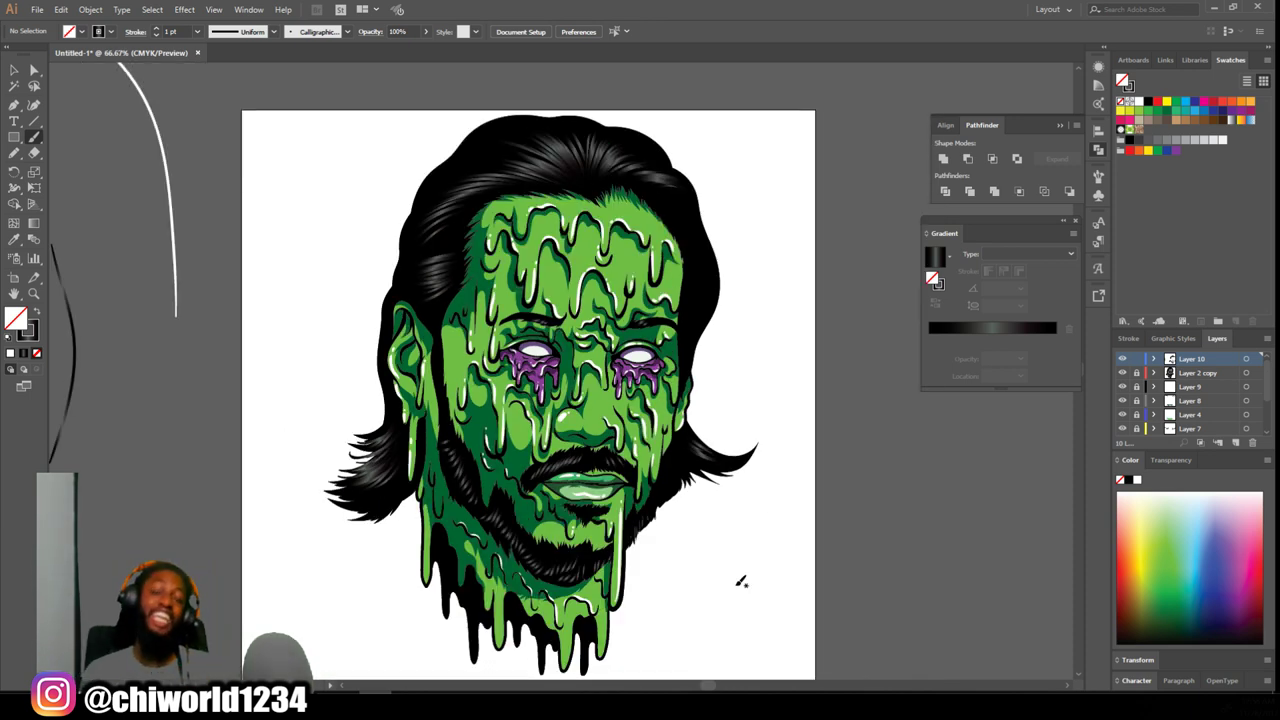